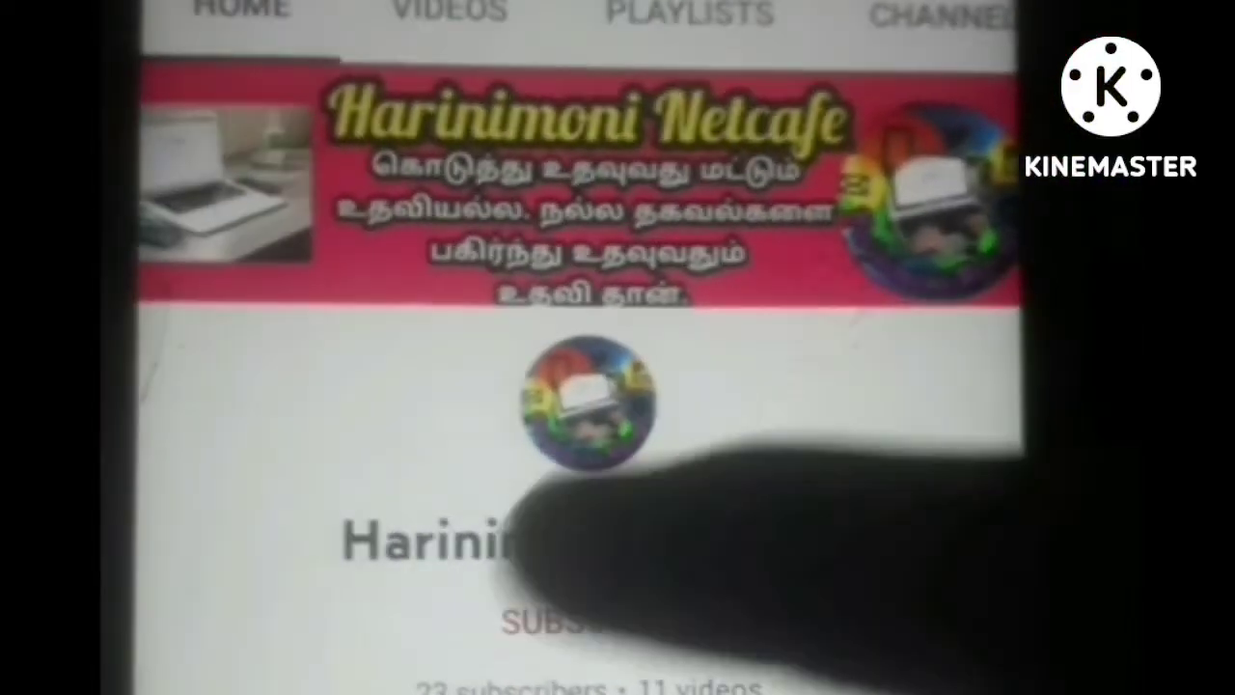
Subscribe to the netcafe channel and set its notification bell to All.
left_click(618, 605)
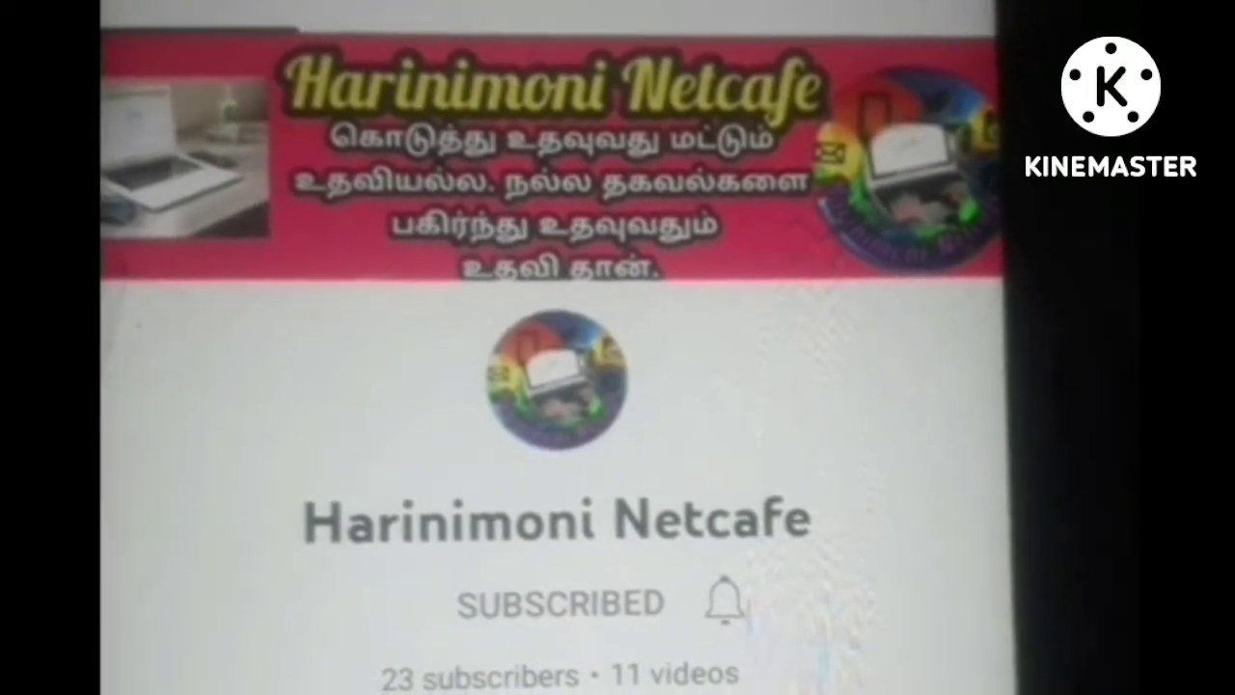
left_click(560, 591)
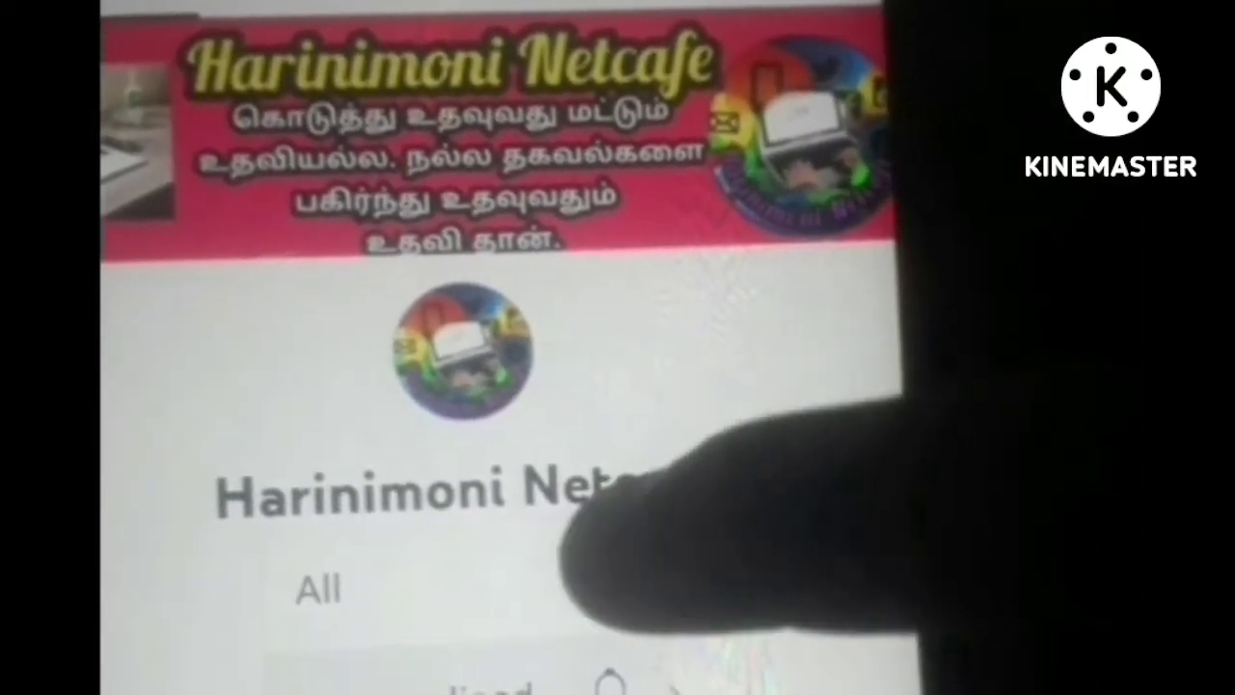
left_click(598, 584)
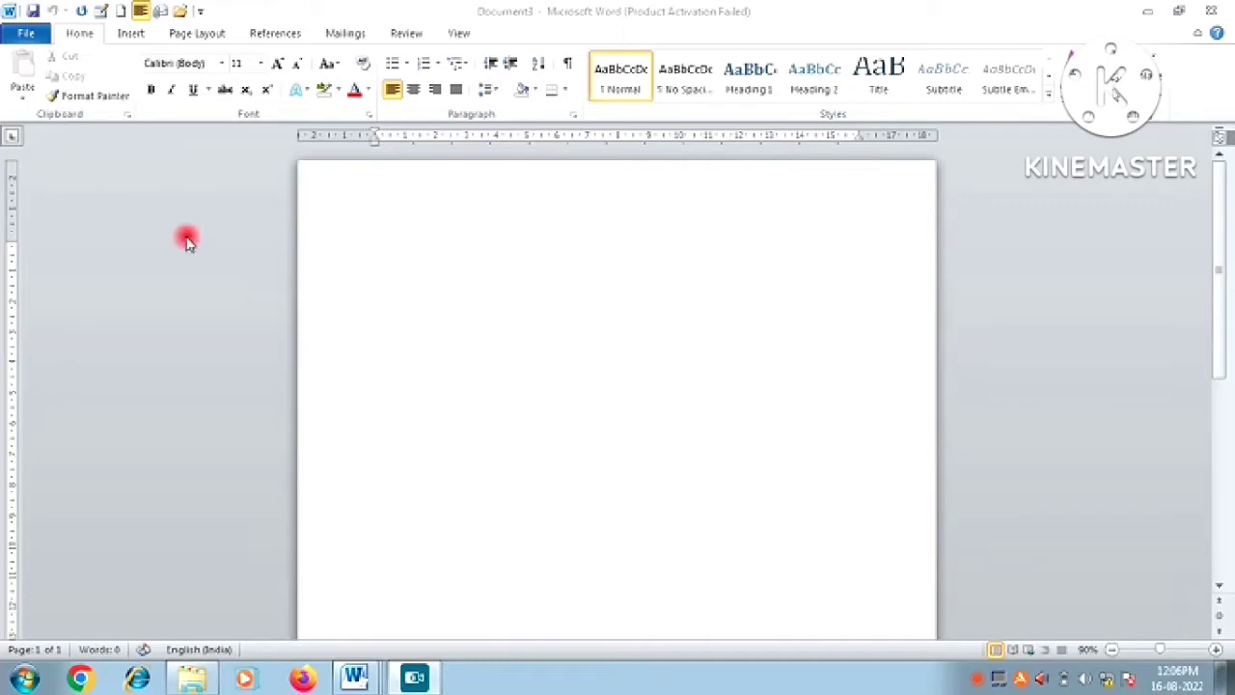
Open the WELCOME document from the File > Recent list.
left_click(32, 42)
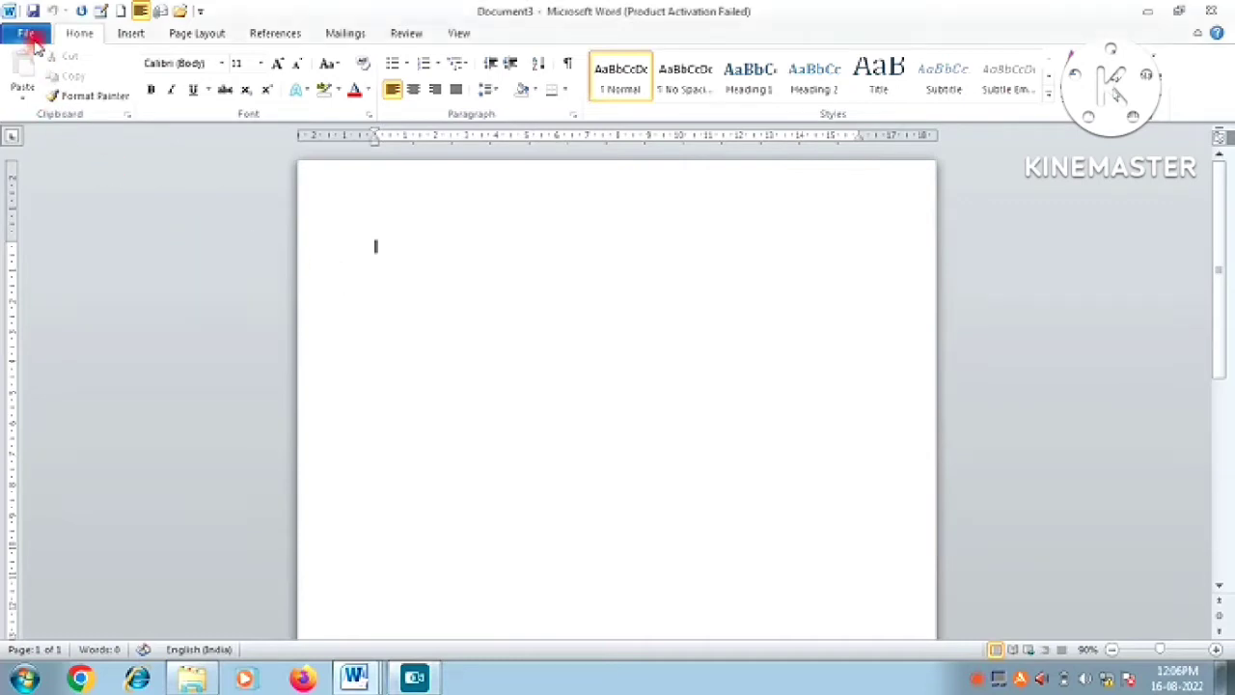
left_click(29, 37)
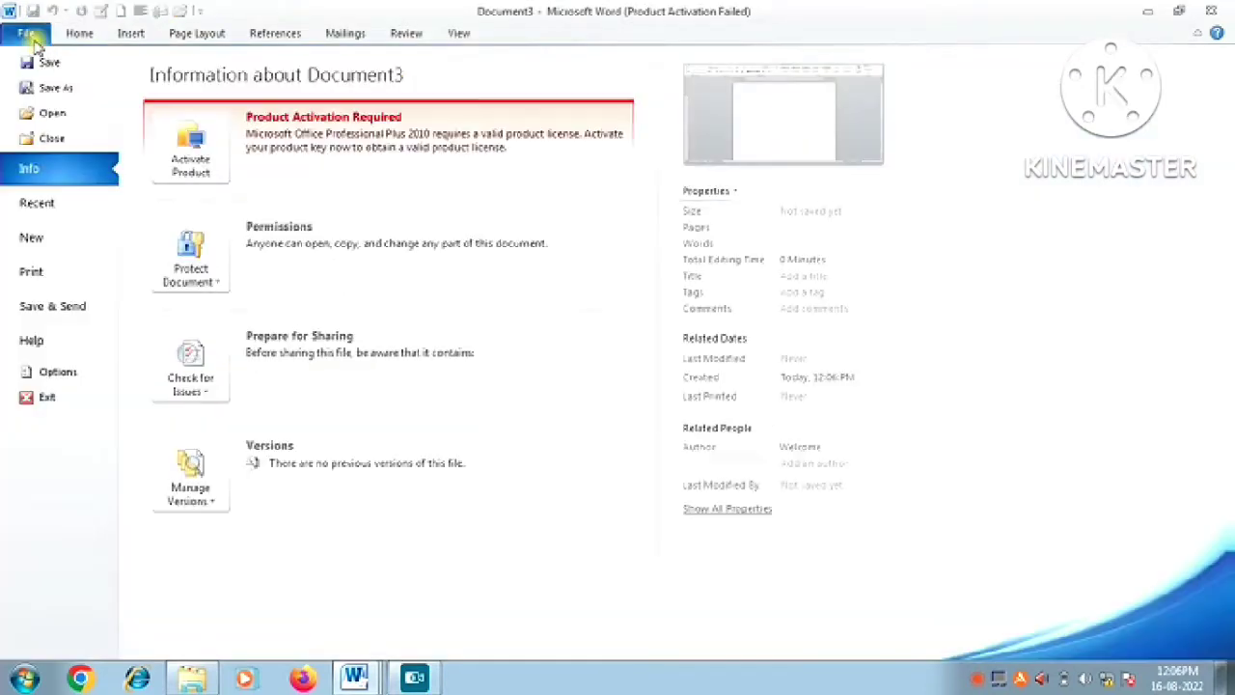
left_click(58, 203)
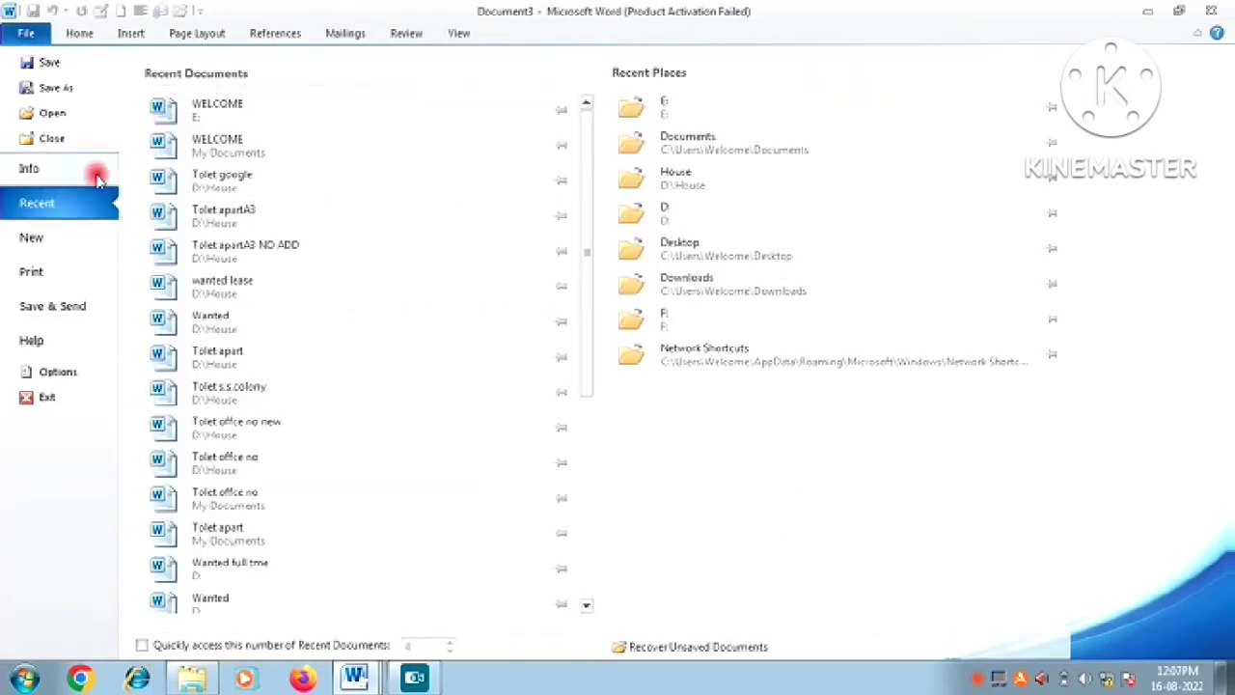
left_click(229, 108)
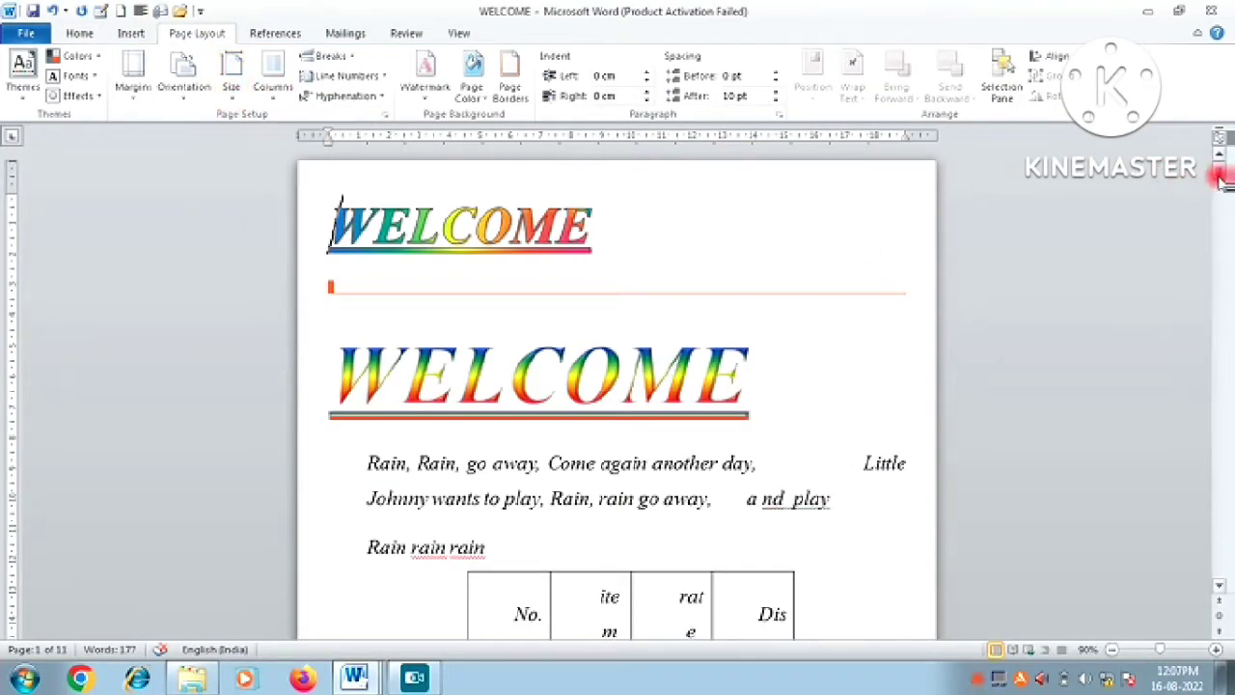
mouse_move(1221, 179)
left_mouse_down()
mouse_move(1222, 571)
mouse_move(1215, 529)
left_mouse_up()
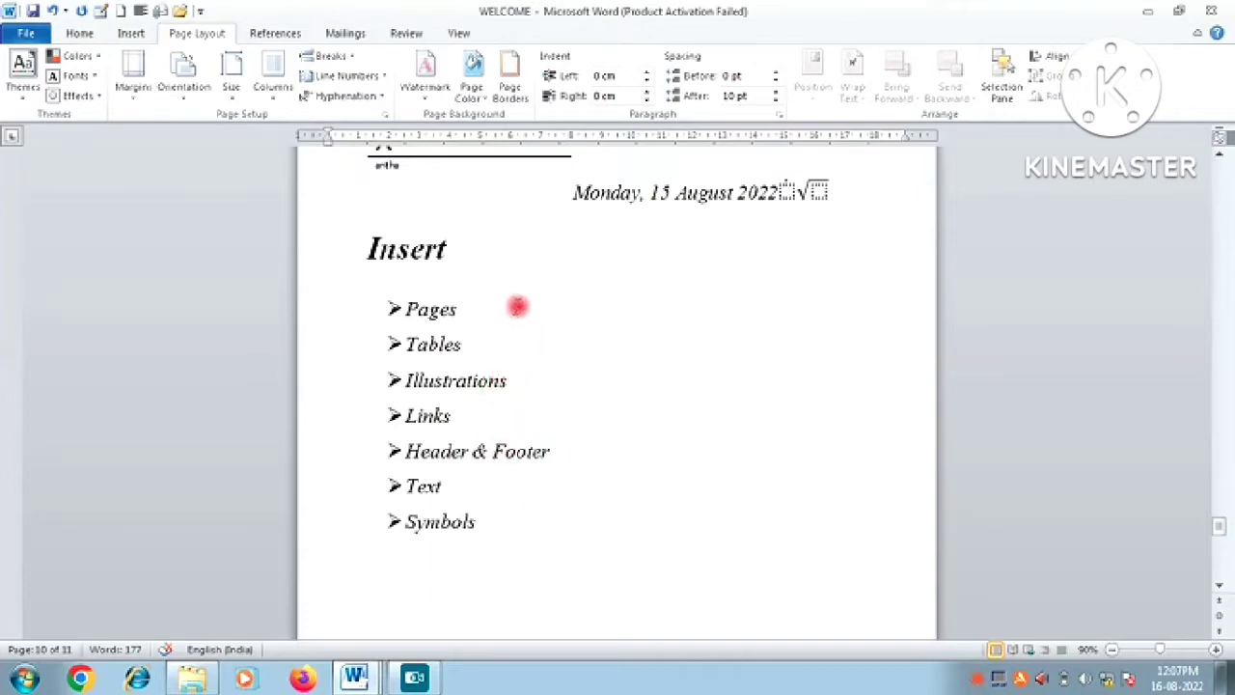
left_click(543, 239)
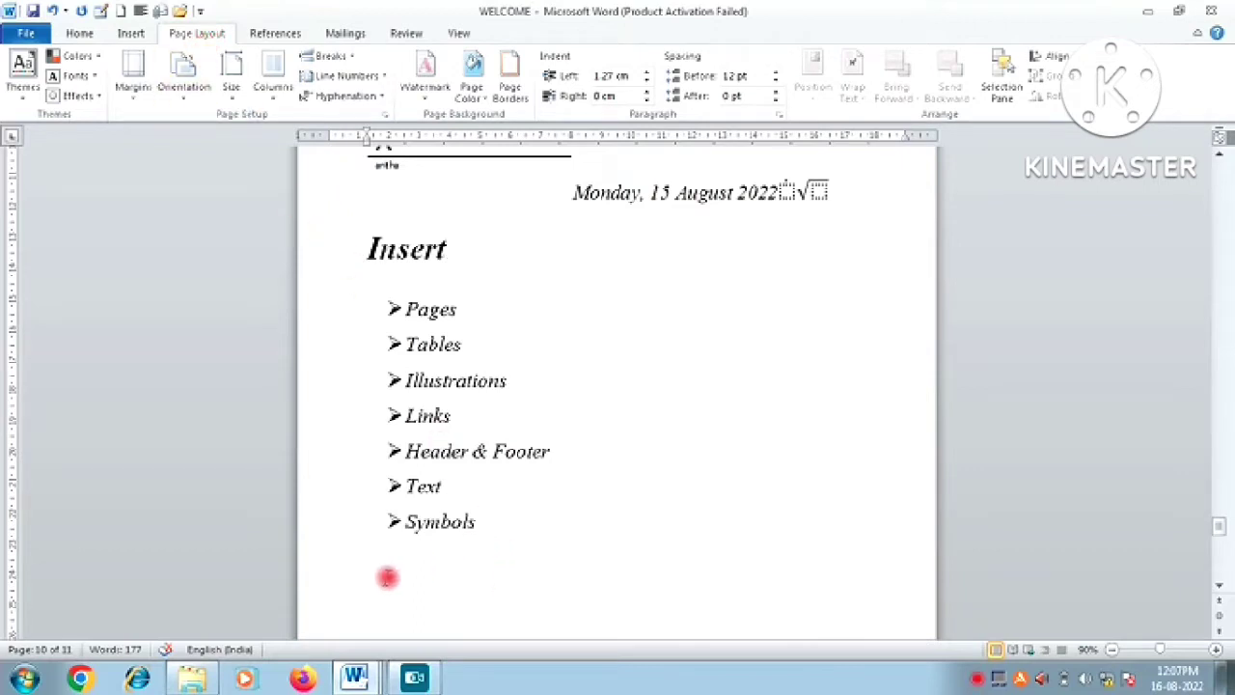
left_click(365, 589)
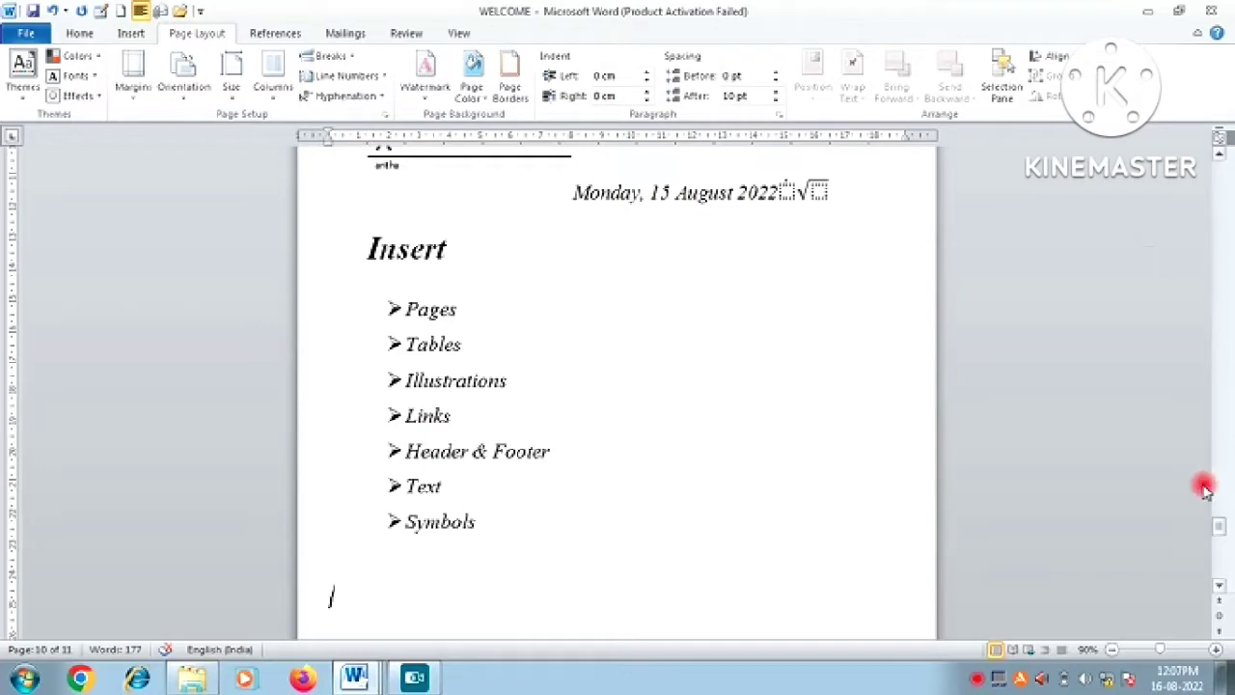
left_click_drag(1222, 533, 1201, 139)
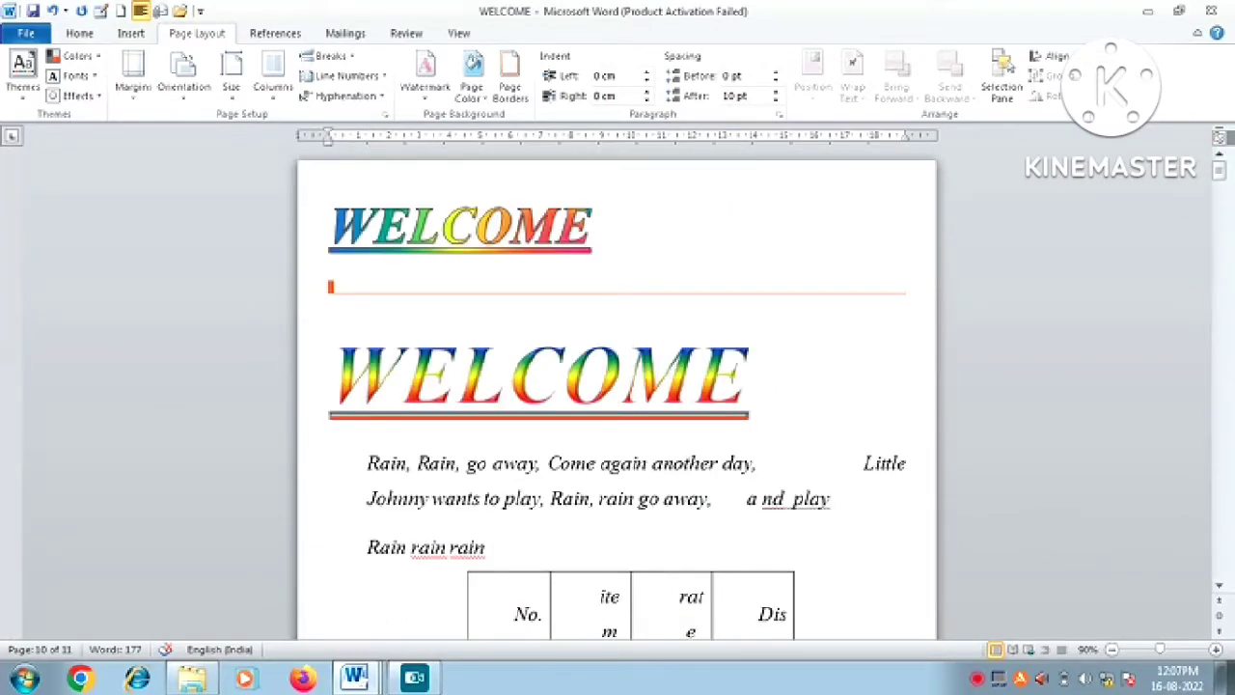
left_click(569, 270)
left_click(31, 92)
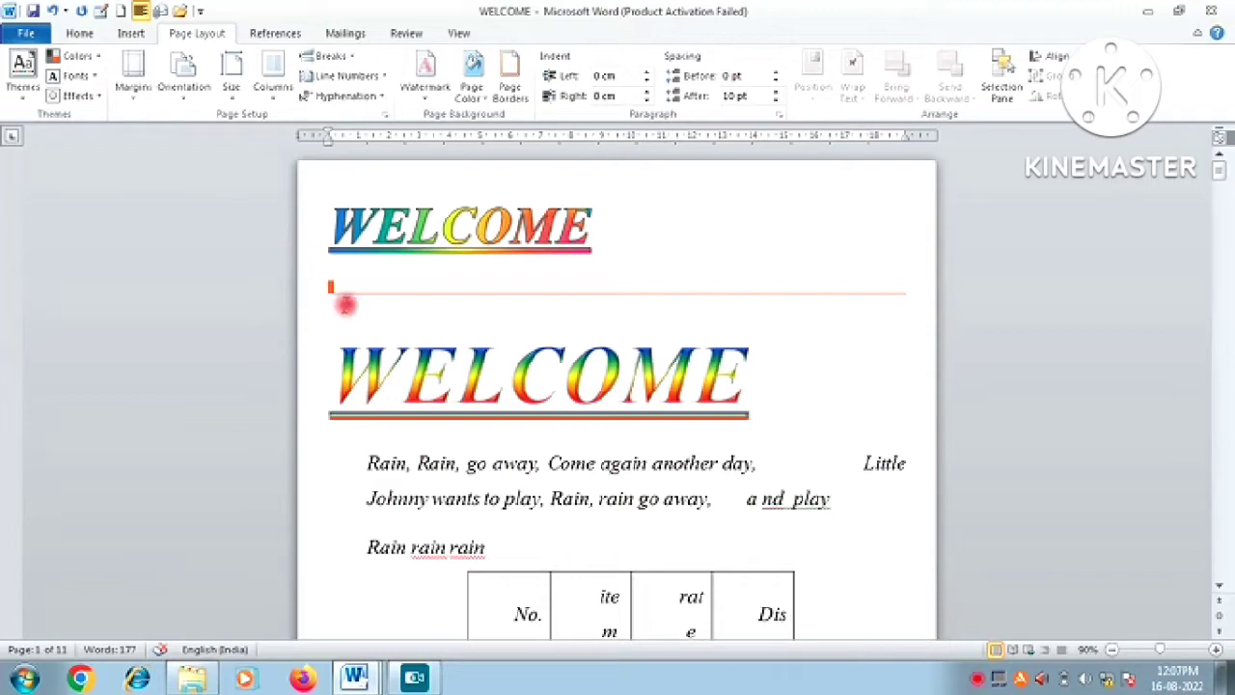
left_click(331, 289)
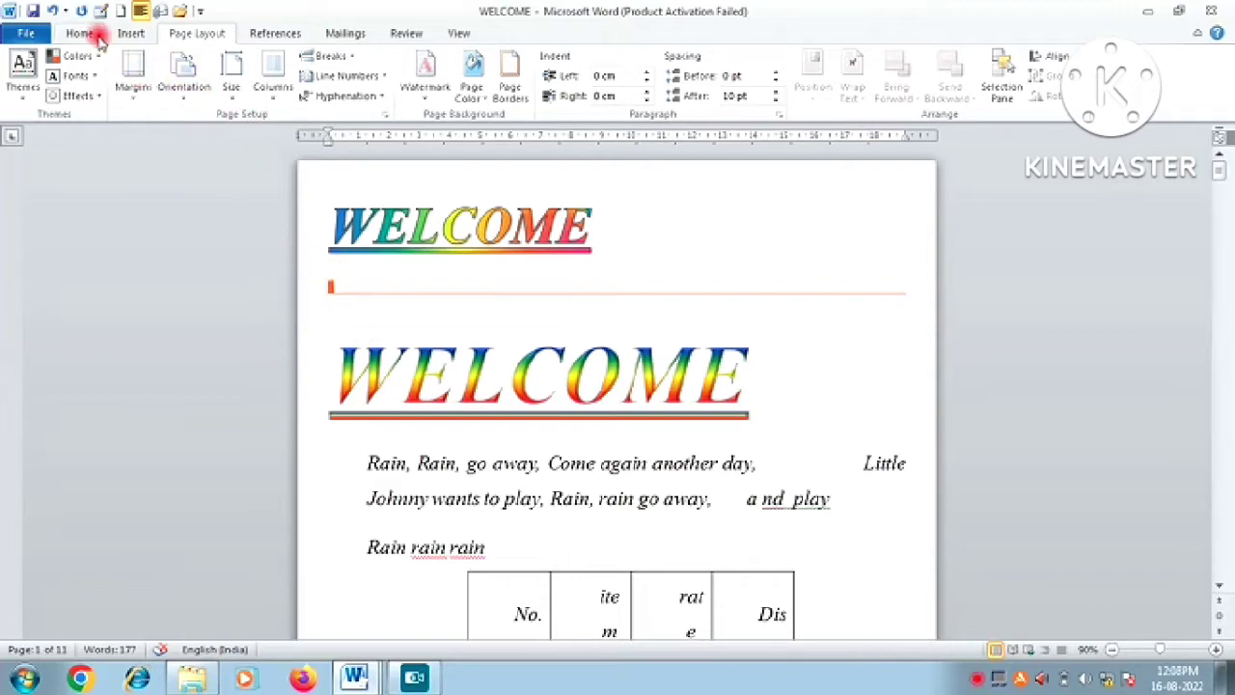
Preview the margin presets, then switch the paper size to Letter and back to A4.
left_click(141, 96)
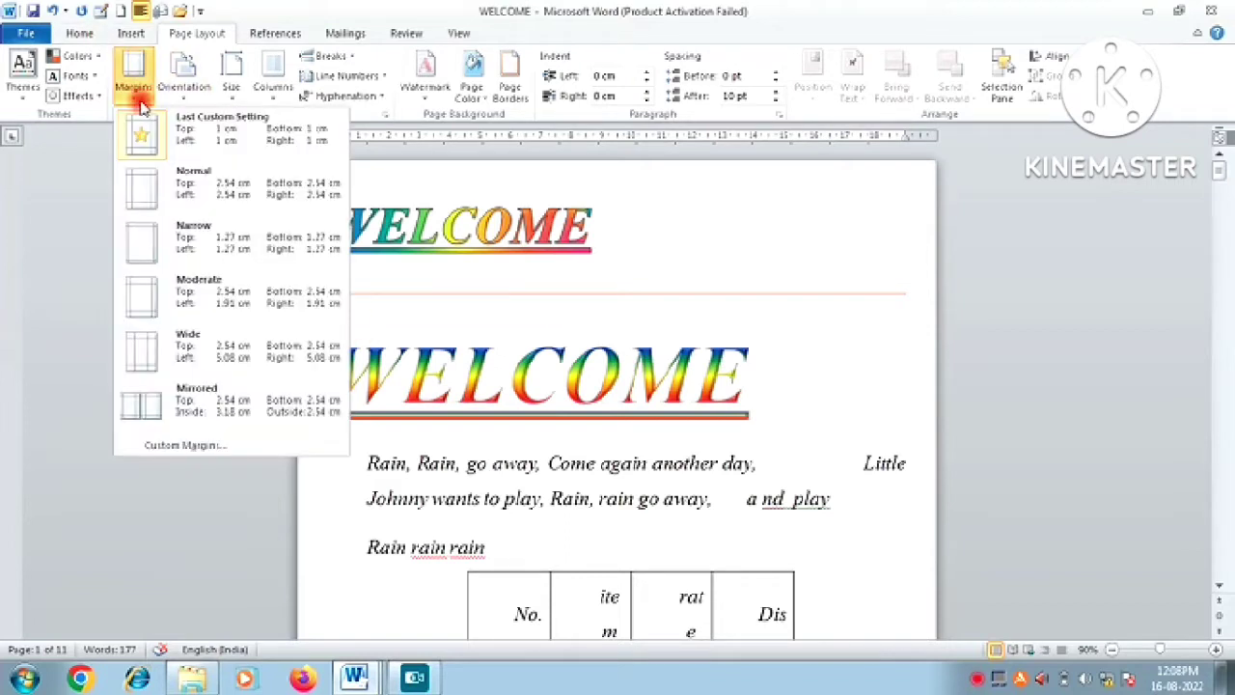
left_click(228, 96)
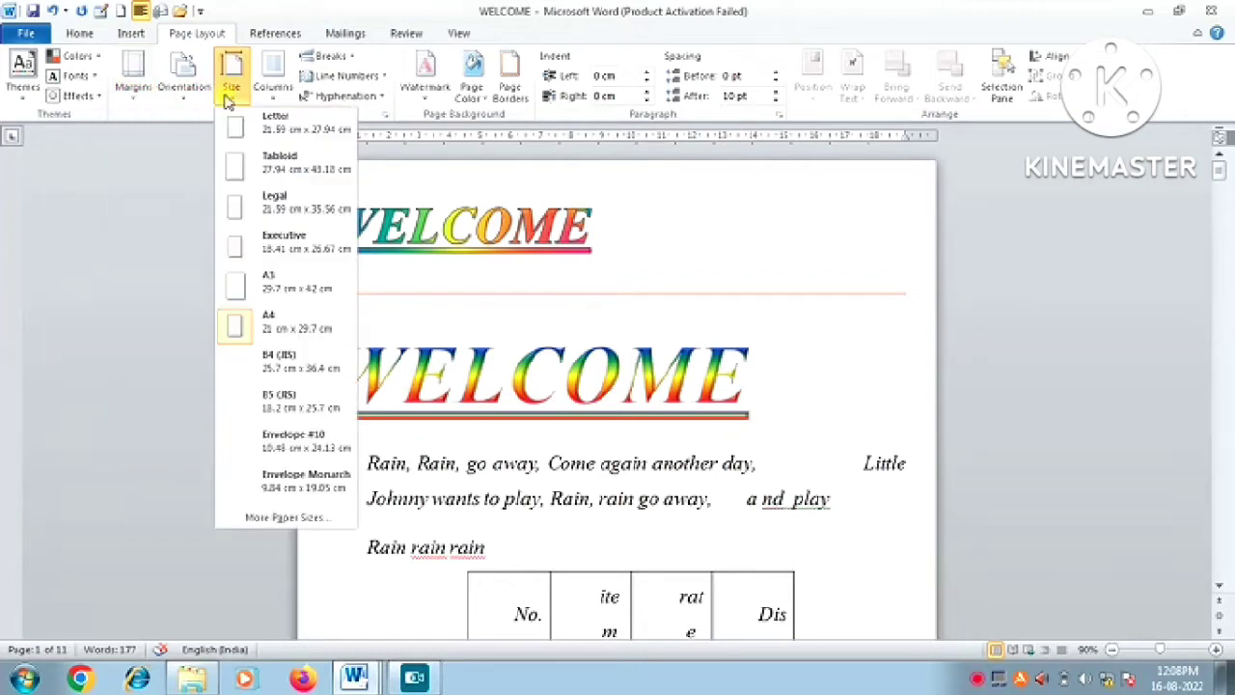
left_click(169, 212)
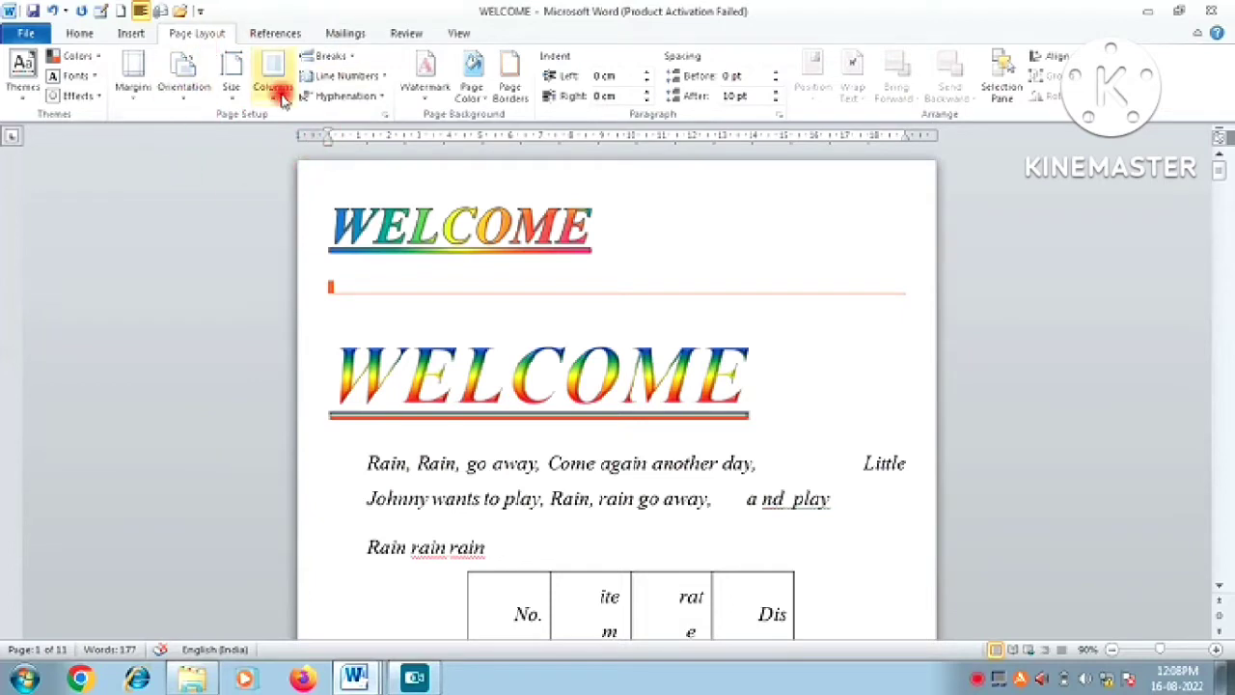
left_click(230, 96)
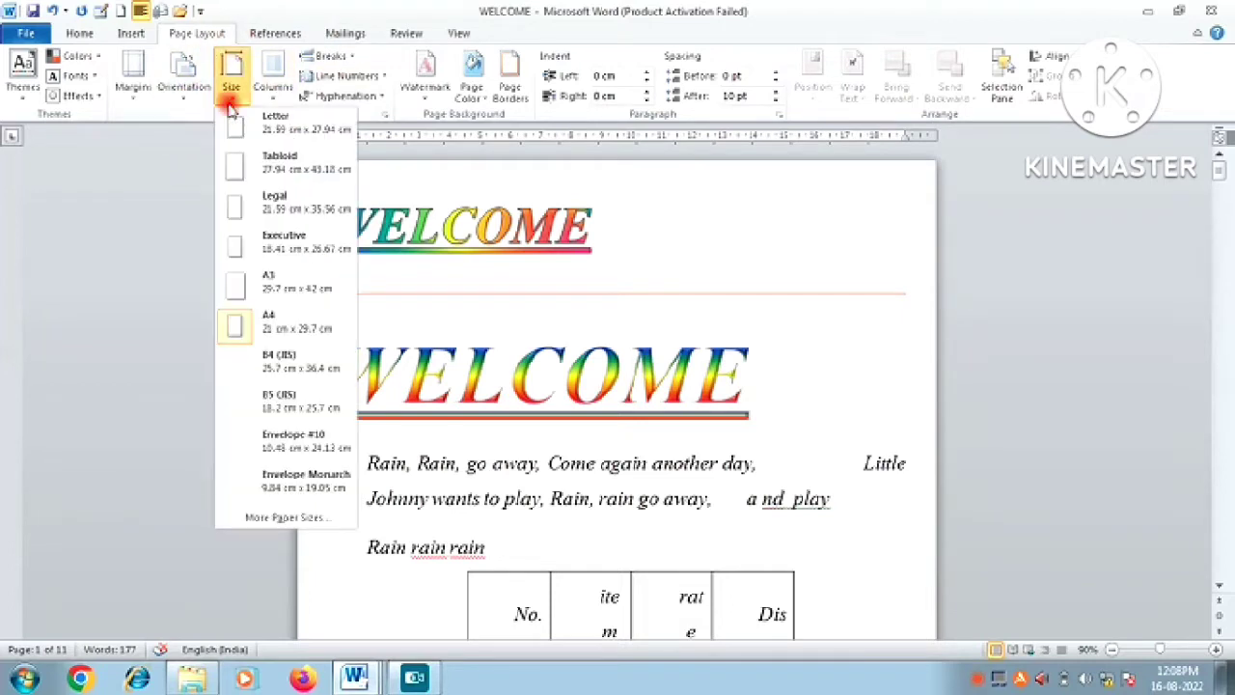
left_click(253, 125)
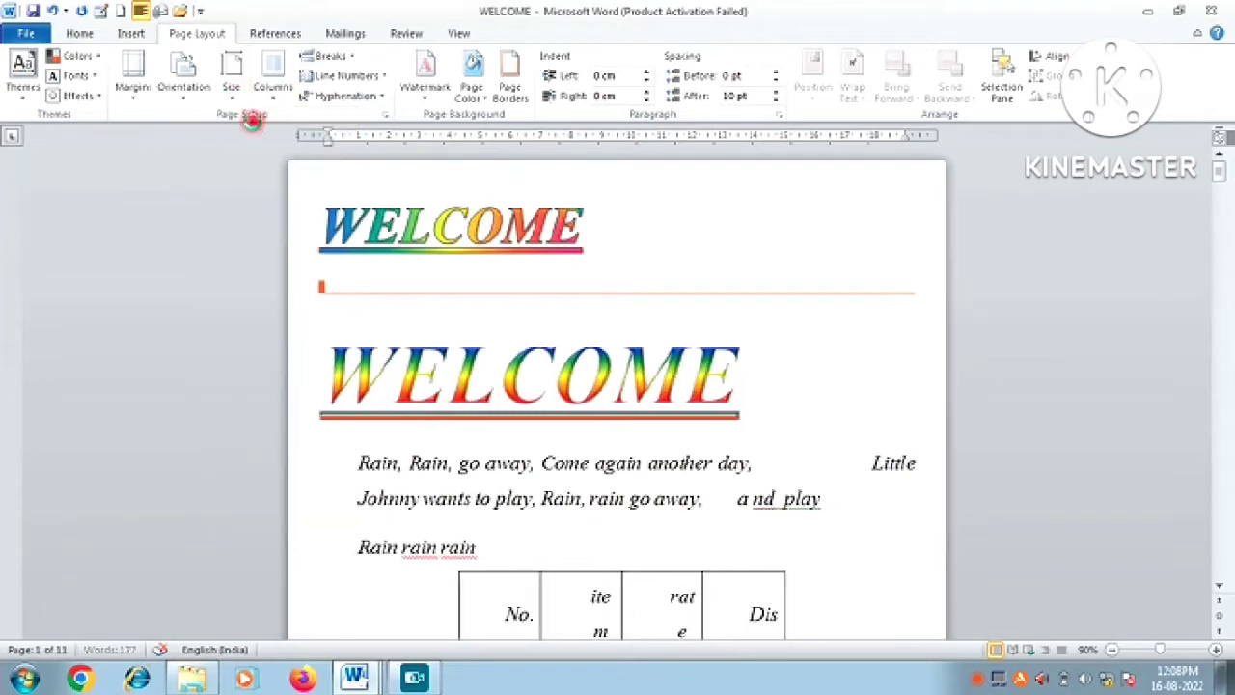
left_click(232, 87)
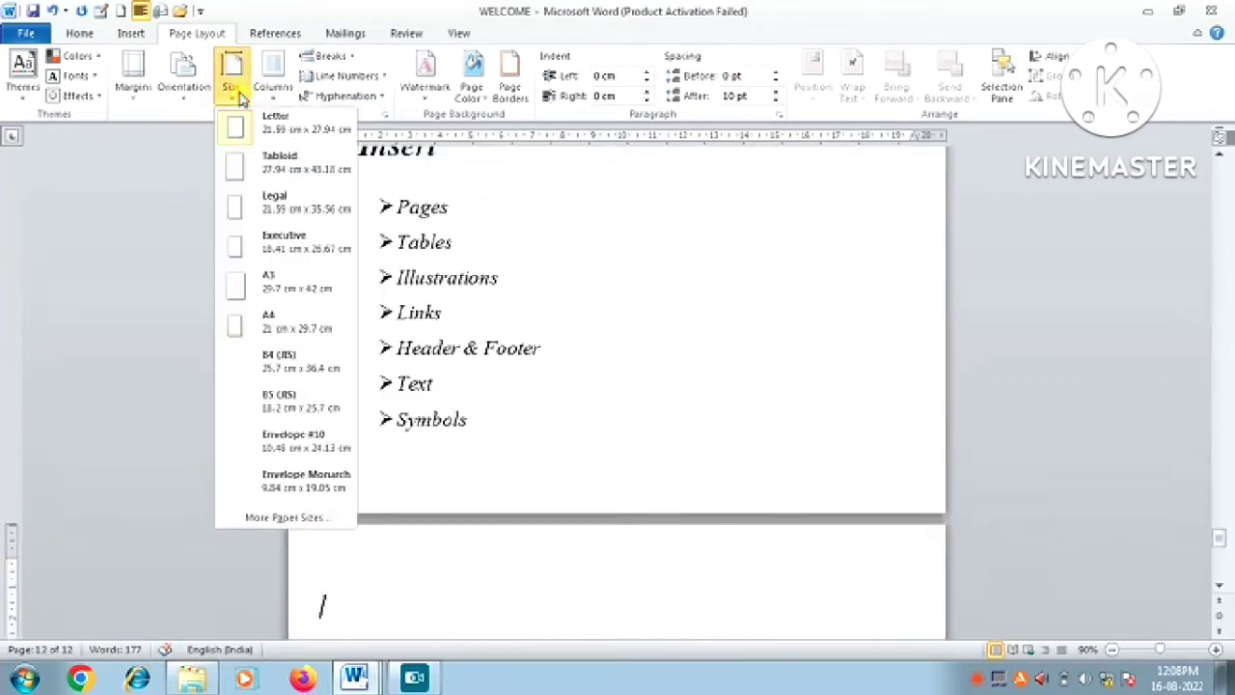
left_click(267, 324)
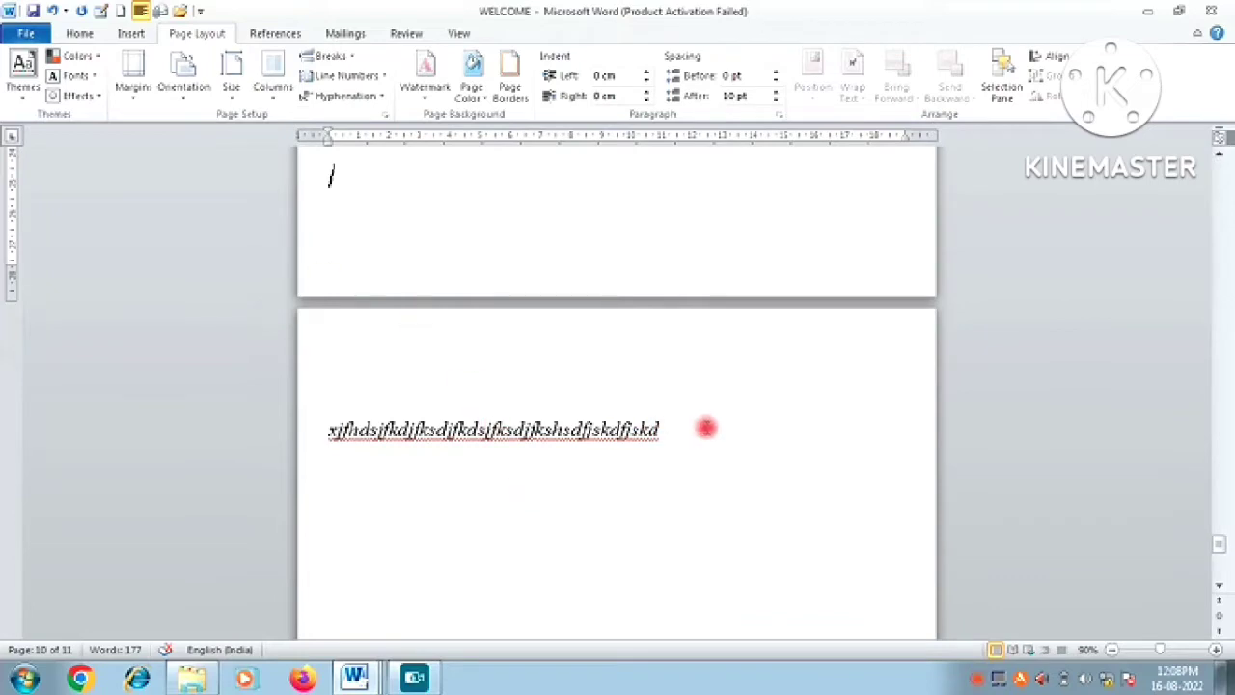
Backspace away the end of the gibberish line on page 11.
left_click(707, 427)
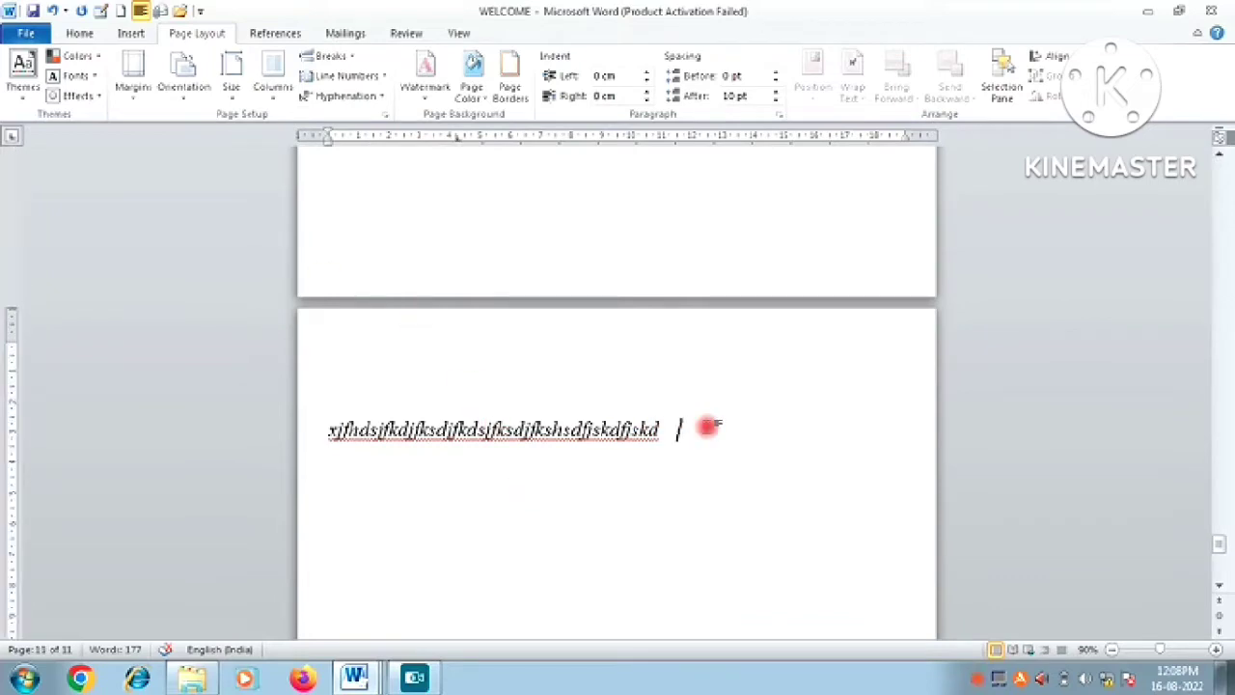
key("BackSpace")
key("BackSpace")
key("BackSpace")
key("BackSpace")
key("BackSpace")
key("BackSpace")
key("BackSpace")
key("BackSpace")
key("BackSpace")
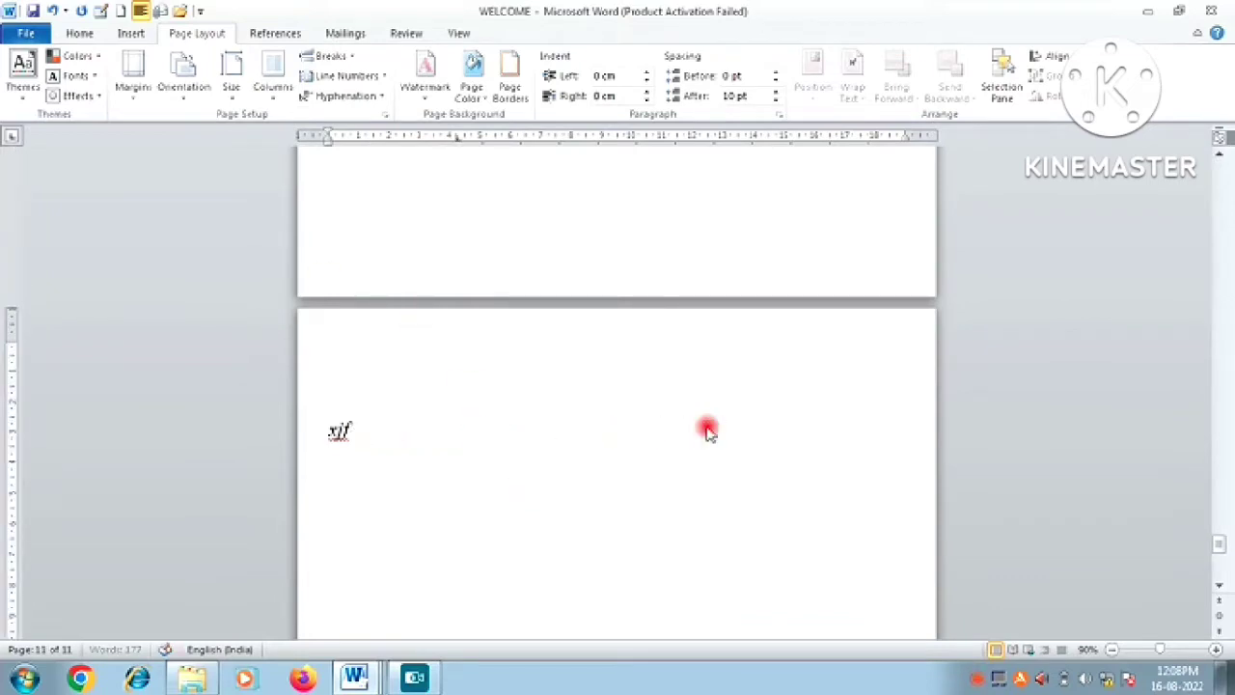
key("BackSpace")
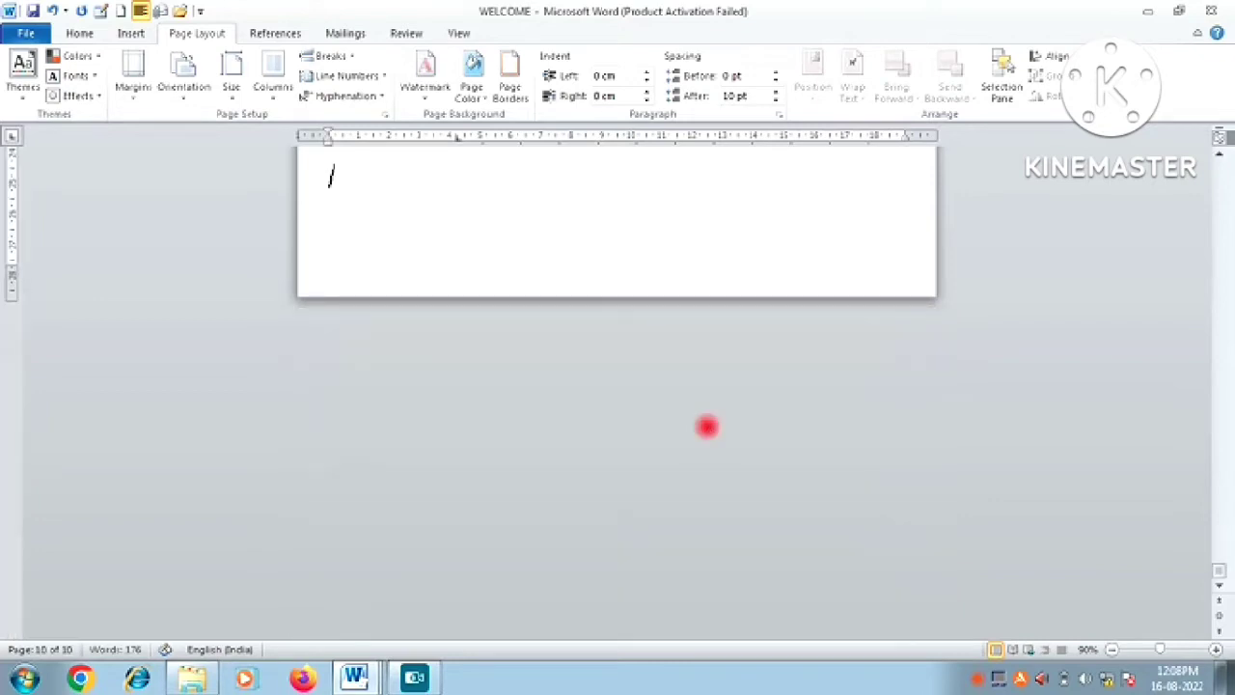
Drag the vertical scrollbar back up to the first page.
right_click(1221, 169)
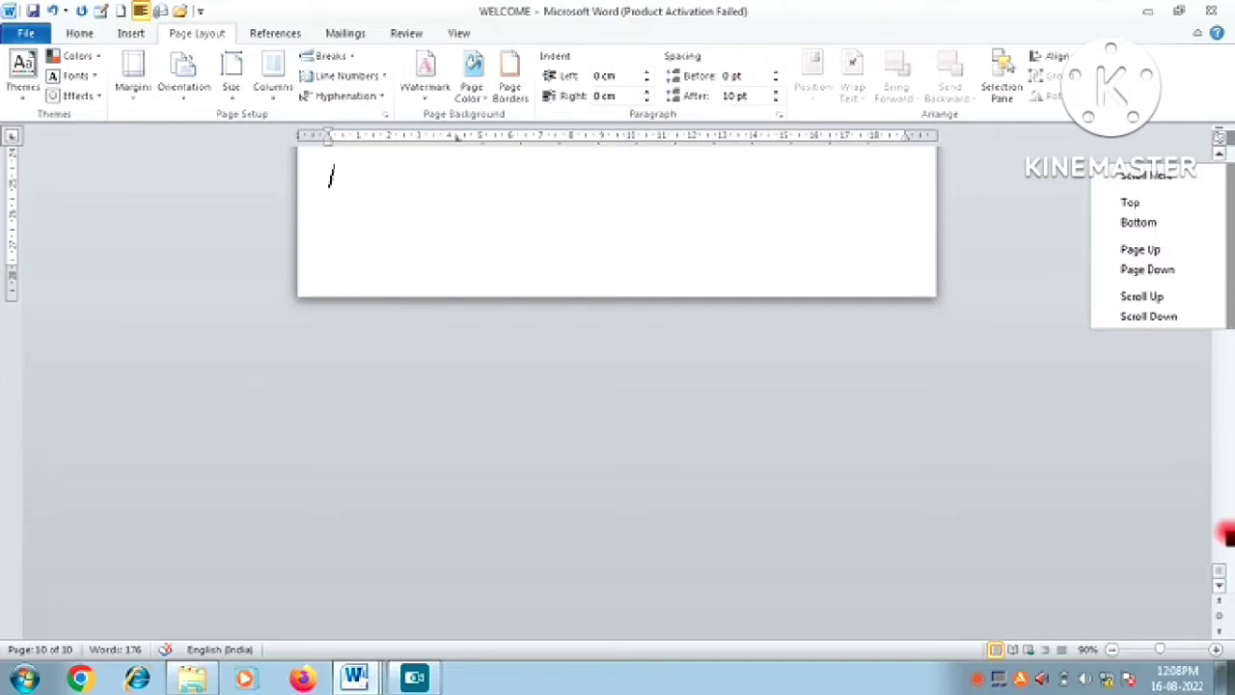
left_click(1221, 576)
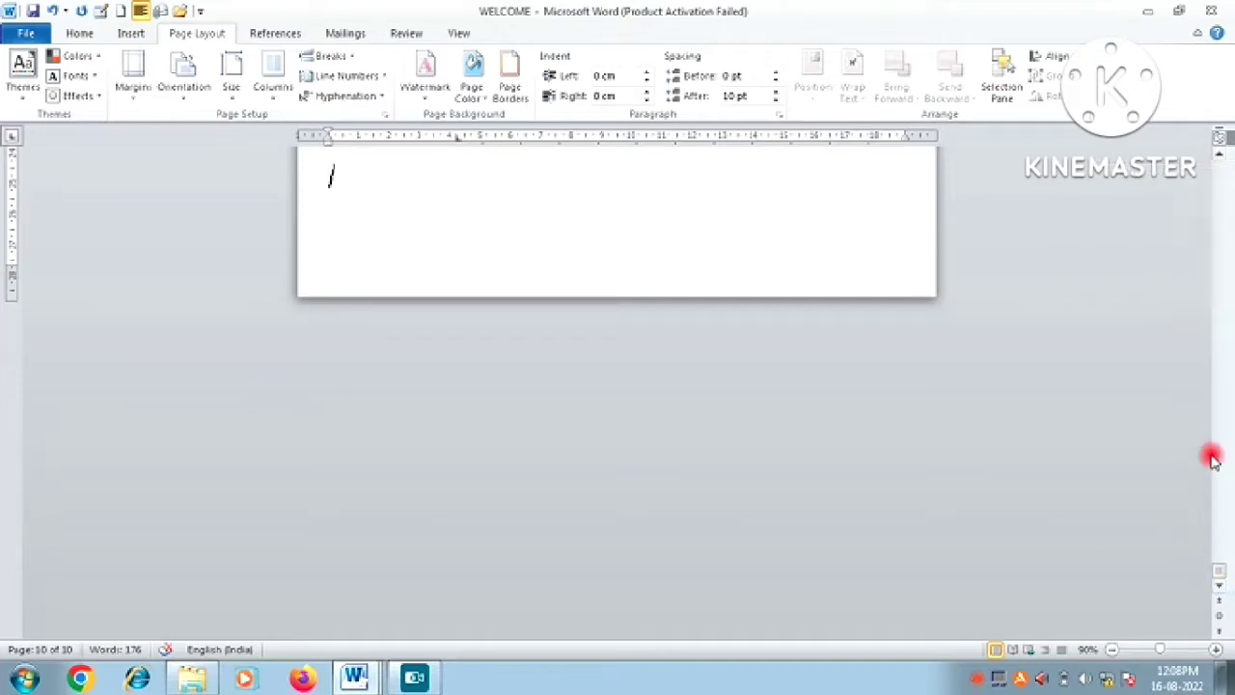
left_click(1221, 164)
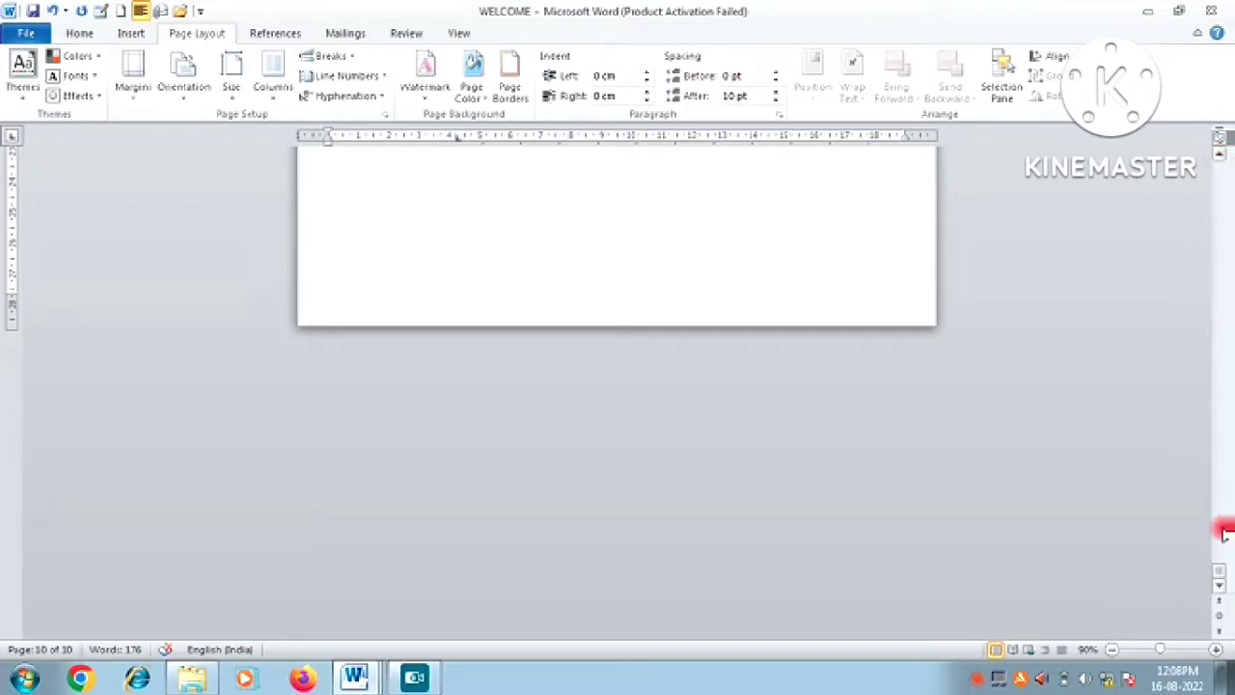
left_click_drag(1221, 576, 1214, 169)
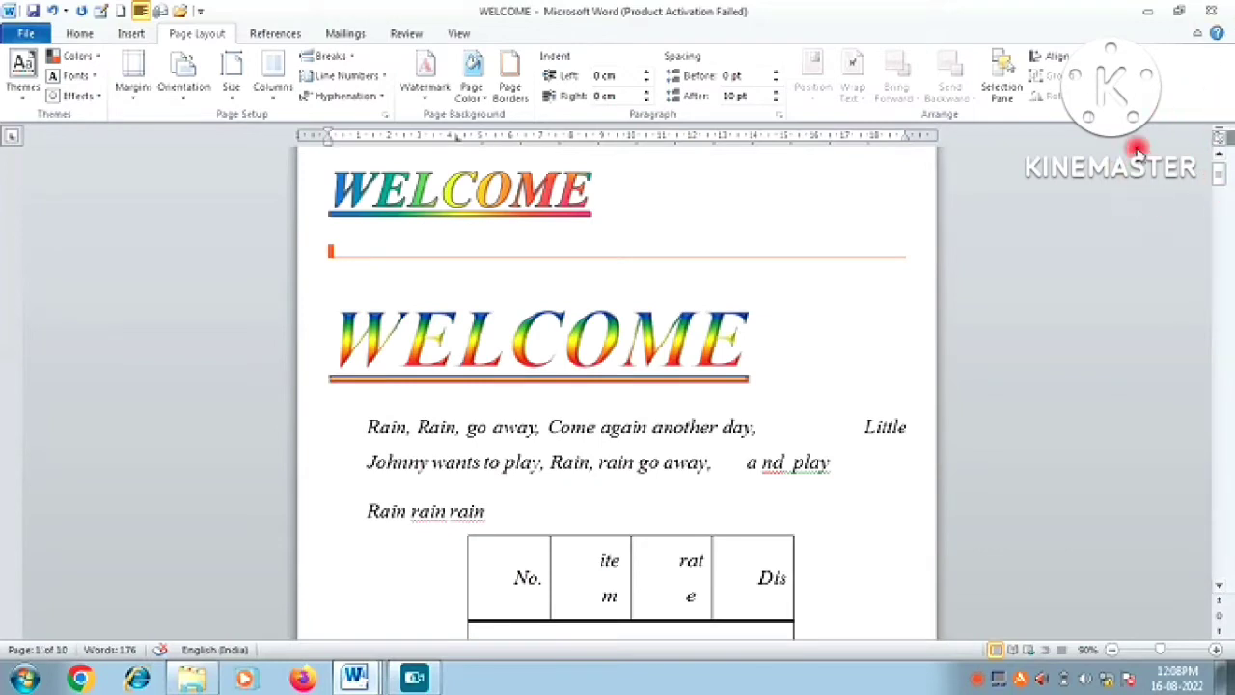
Toggle the View Ruler off and on twice, leaving the rulers visible.
left_click(1218, 140)
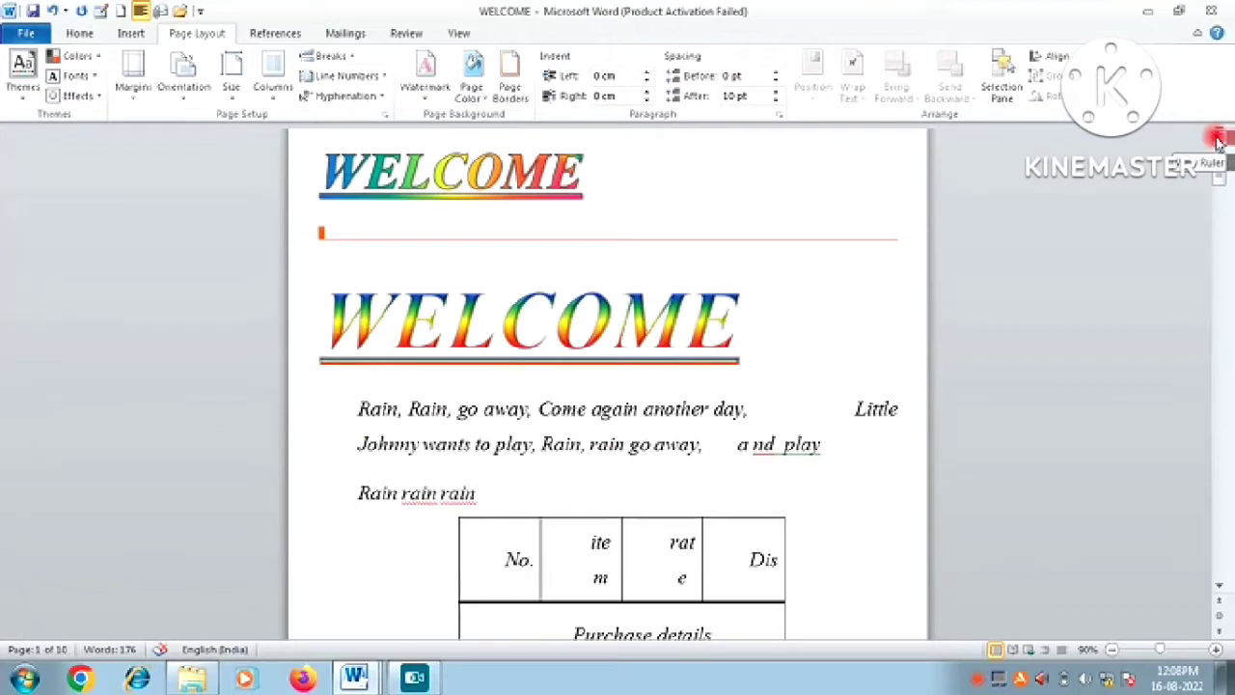
left_click(1218, 140)
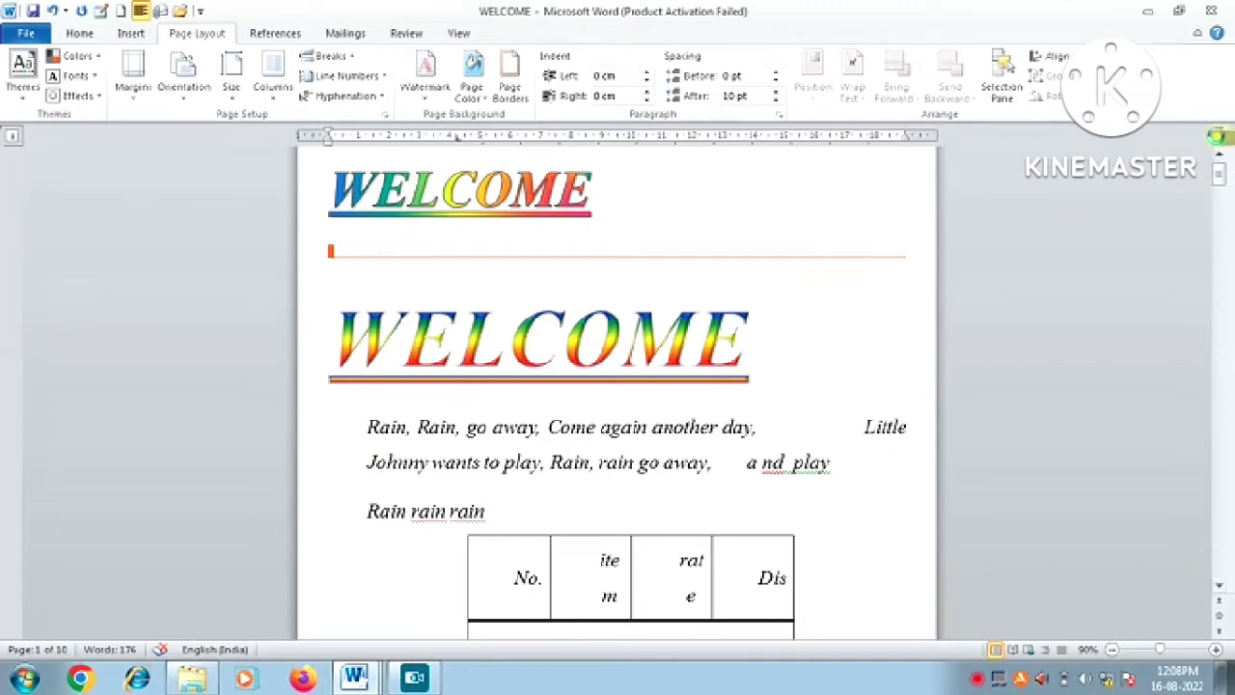
left_click(1217, 137)
left_click(1216, 138)
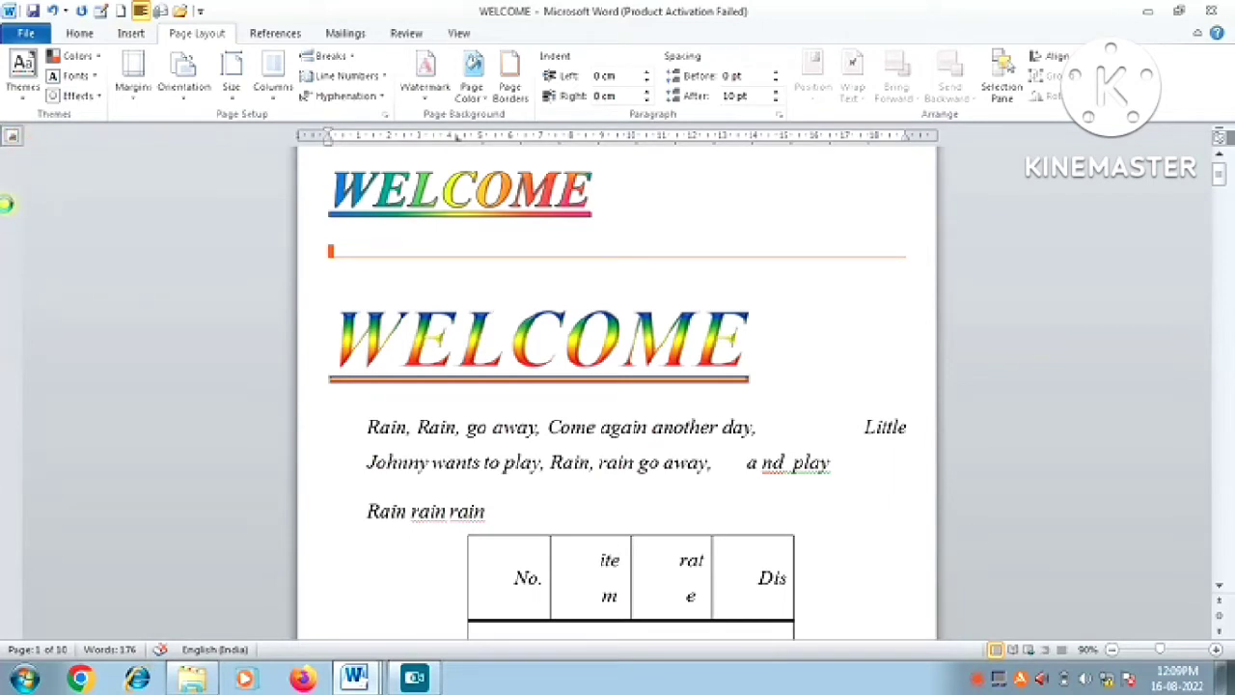
Open and close Page Setup without changes, then show the paper size gallery.
double_click(7, 204)
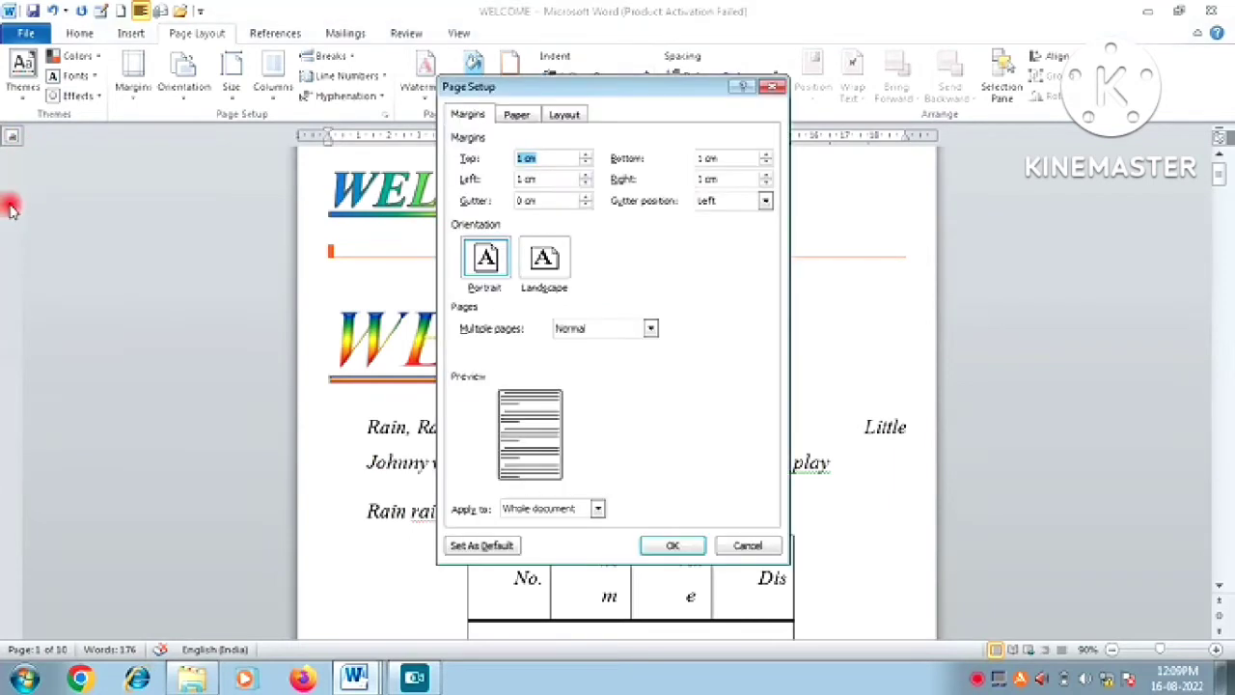
left_click(778, 85)
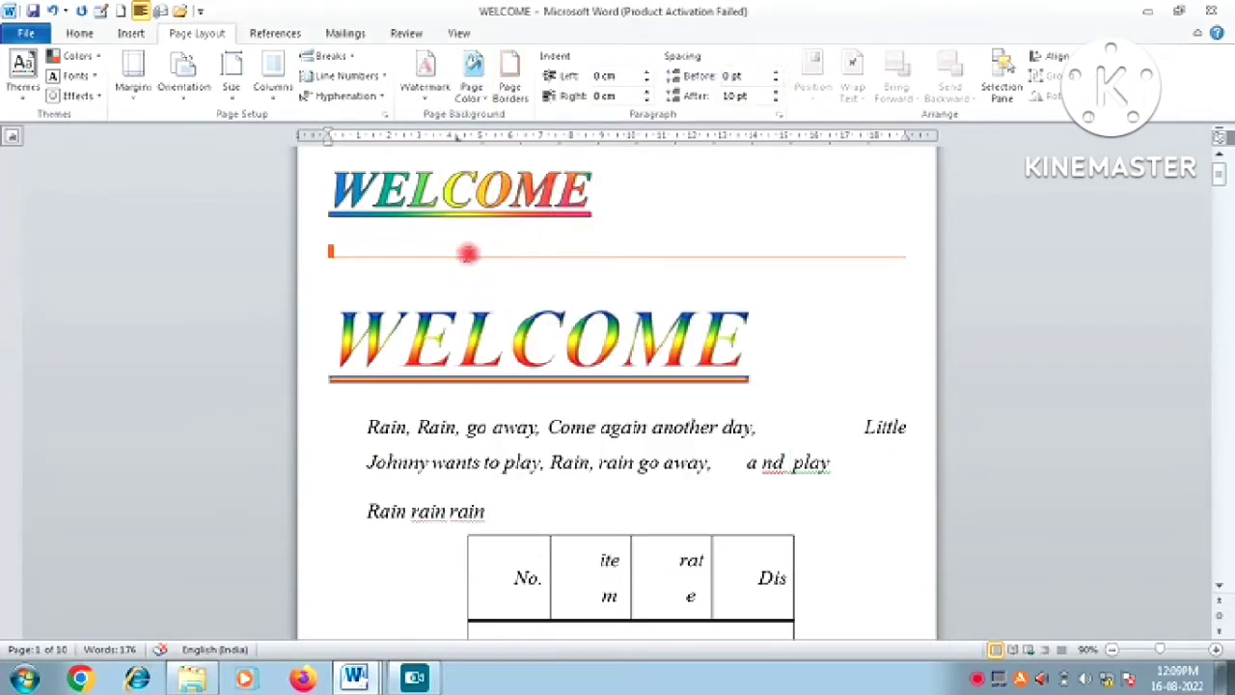
left_click(232, 87)
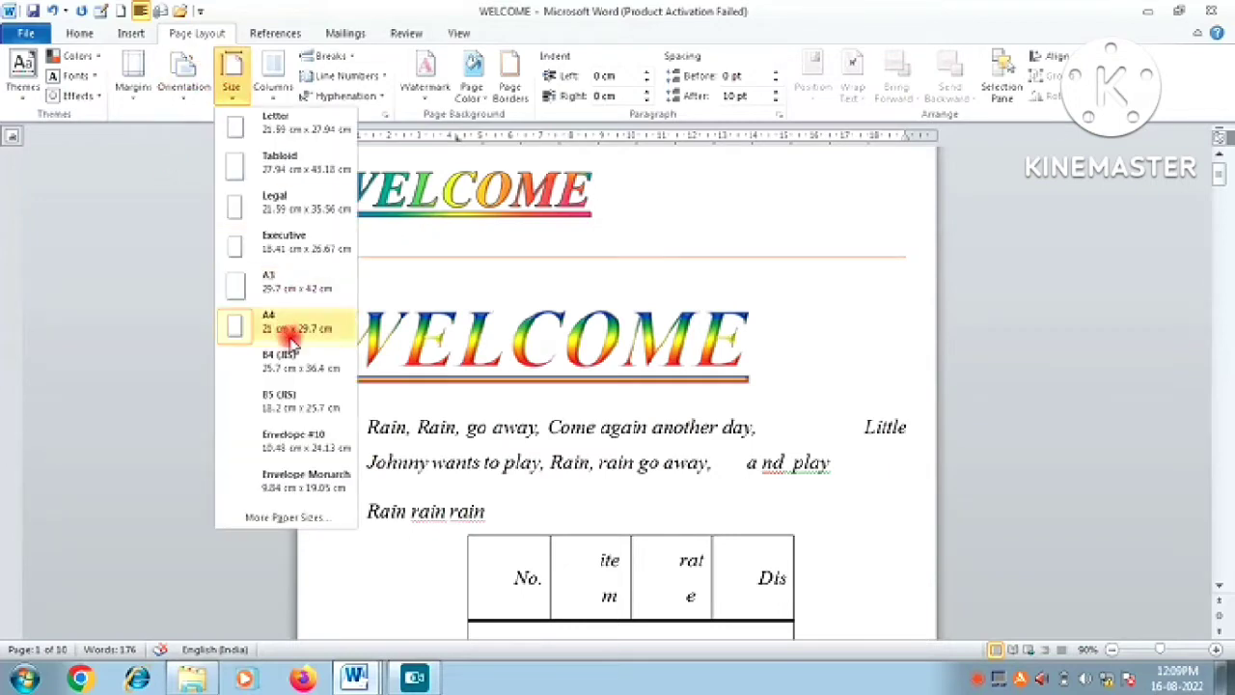
Try Legal and then A3 paper, return to A4, and scroll back to the top.
left_click(297, 220)
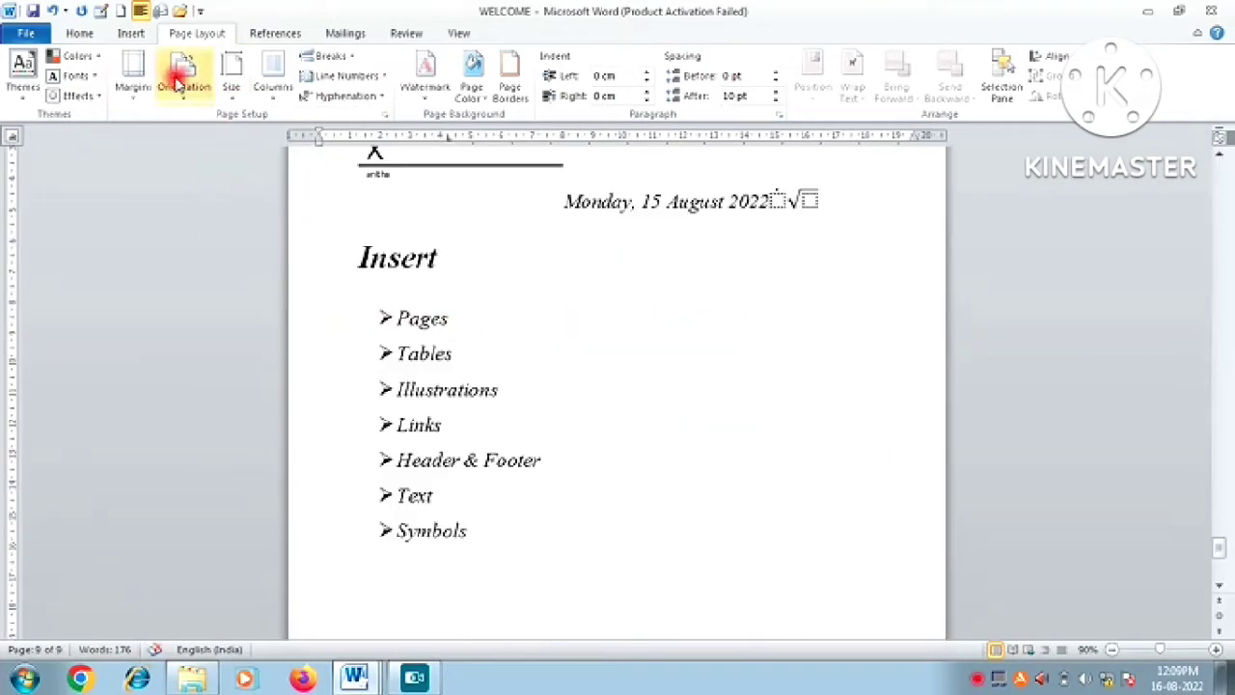
left_click(221, 91)
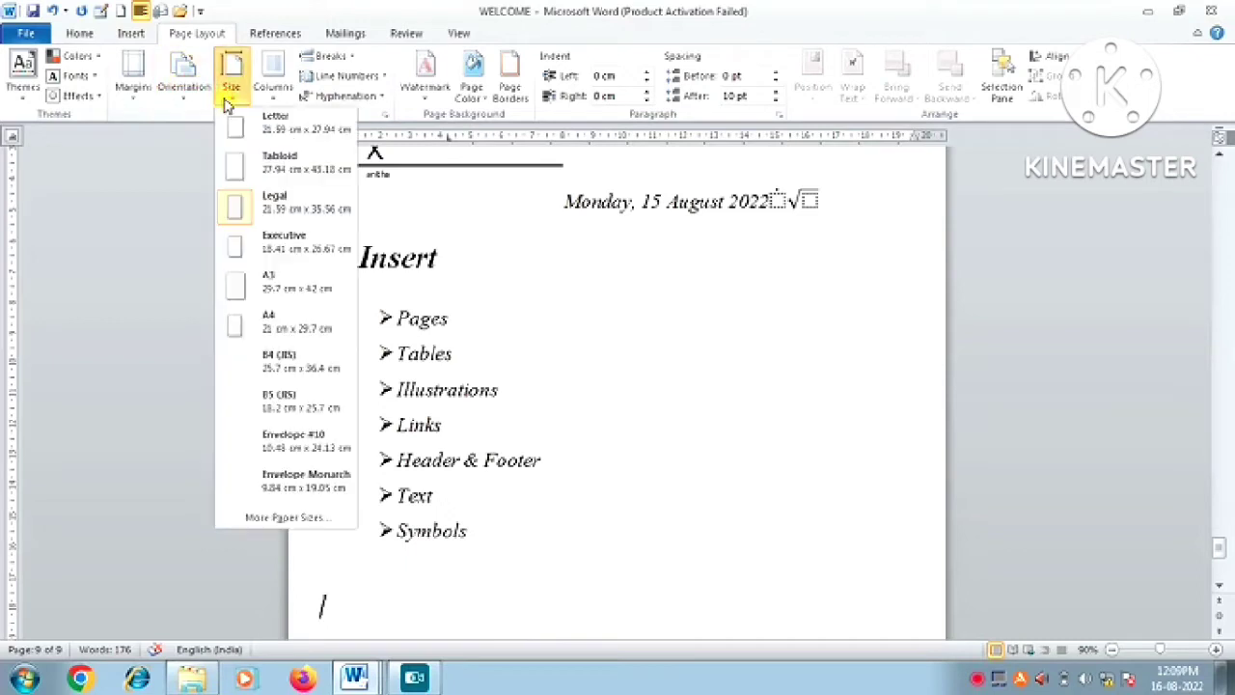
left_click(289, 300)
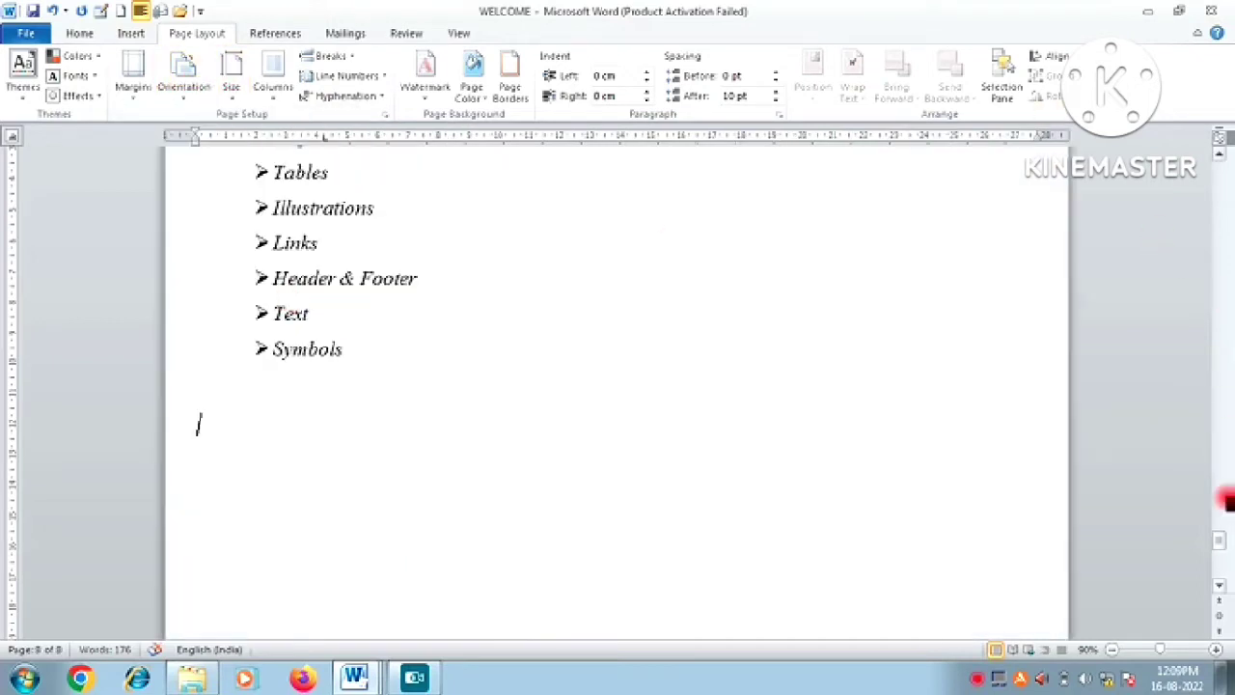
left_click_drag(1220, 537, 1197, 168)
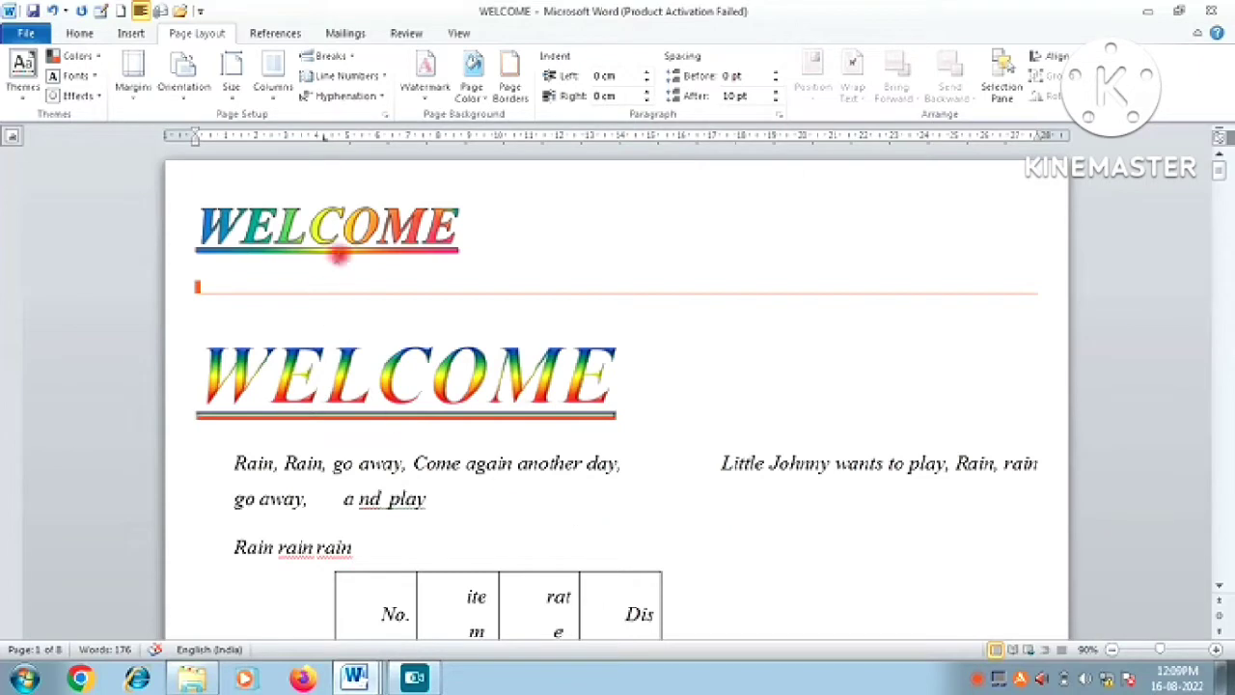
left_click(230, 82)
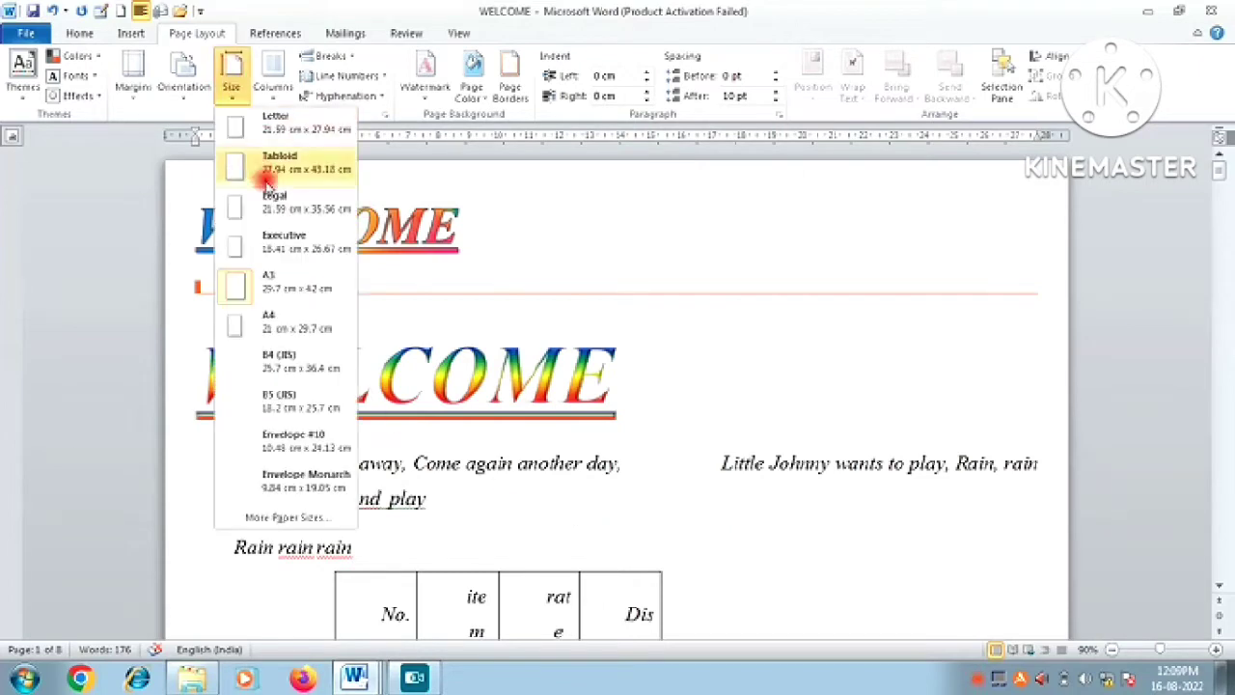
left_click(301, 329)
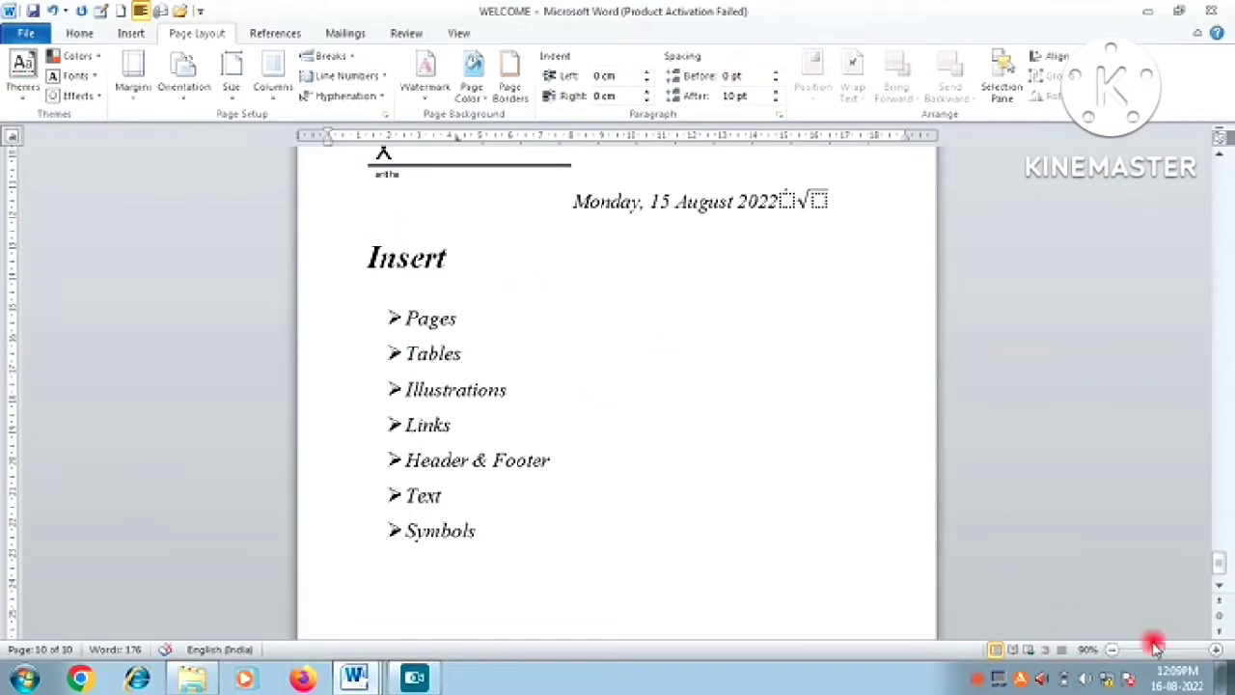
left_click_drag(1222, 562, 1219, 136)
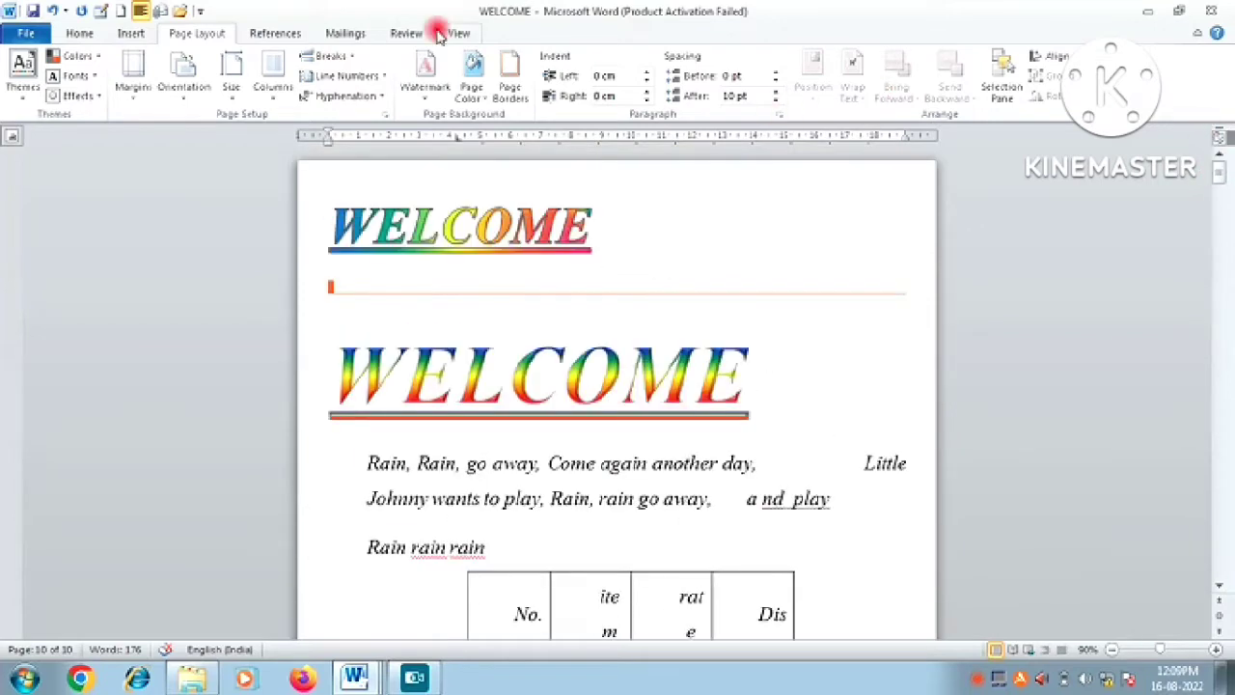
Apply the Last Custom Setting margins of 1 cm from the margin presets.
left_click(143, 104)
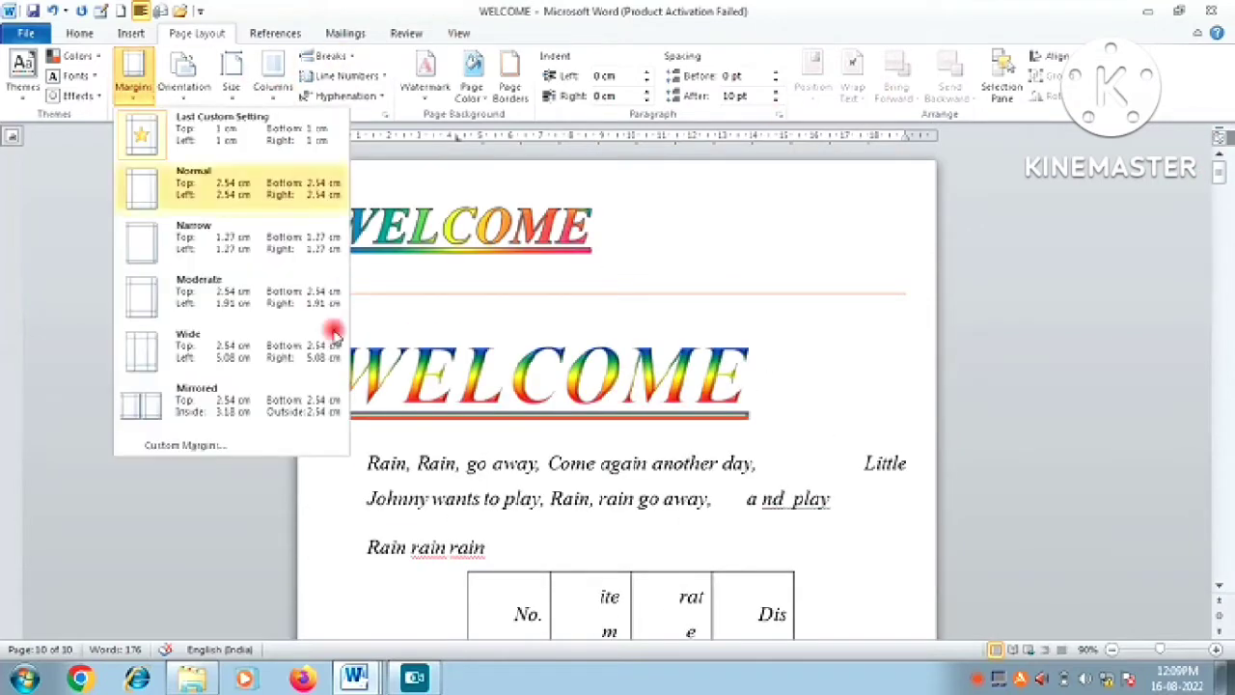
left_click(645, 658)
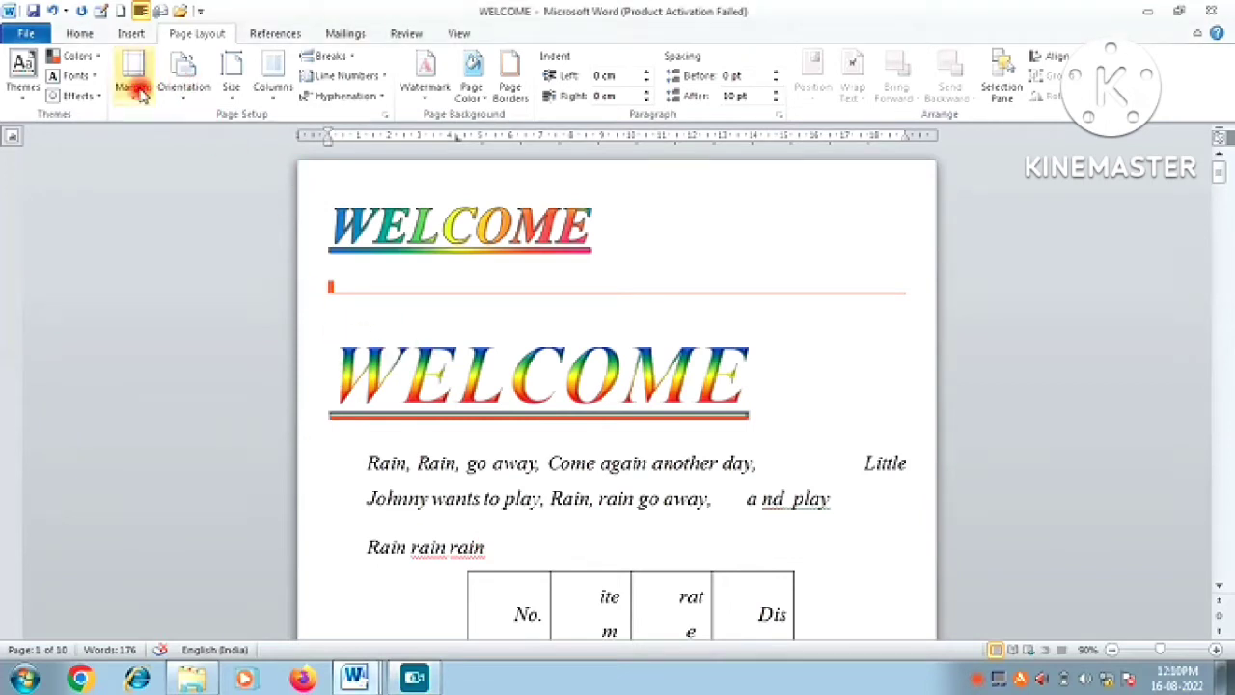
left_click(139, 94)
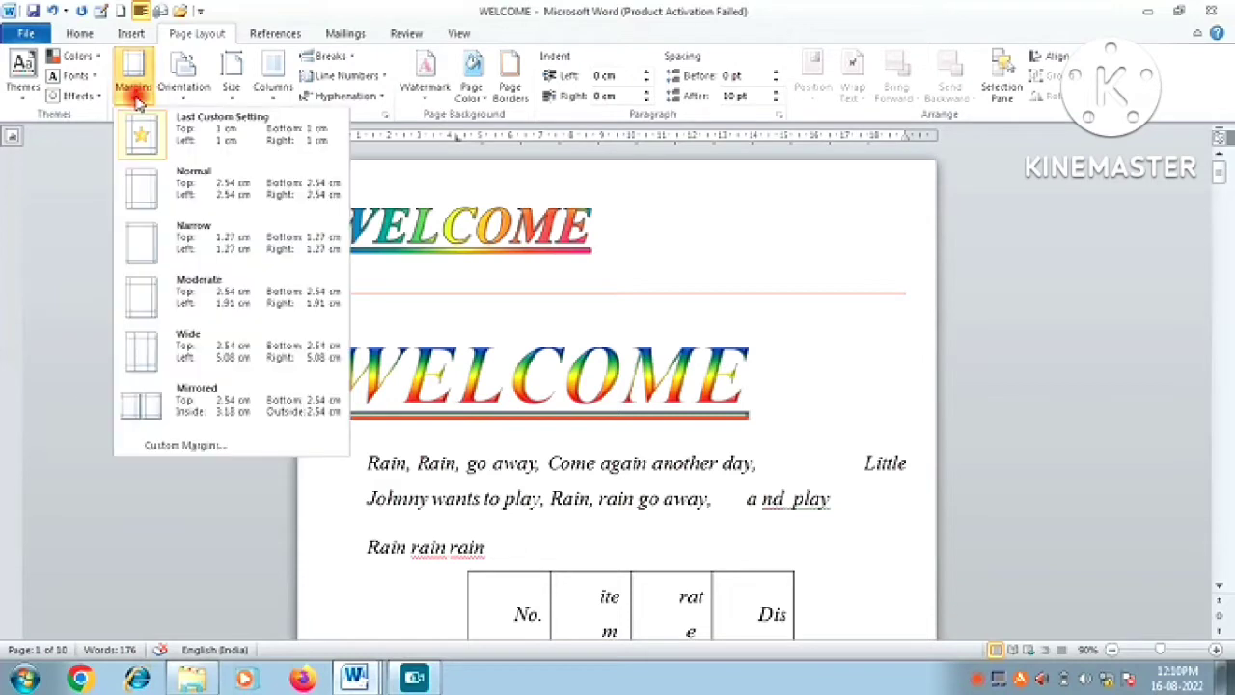
left_click(212, 147)
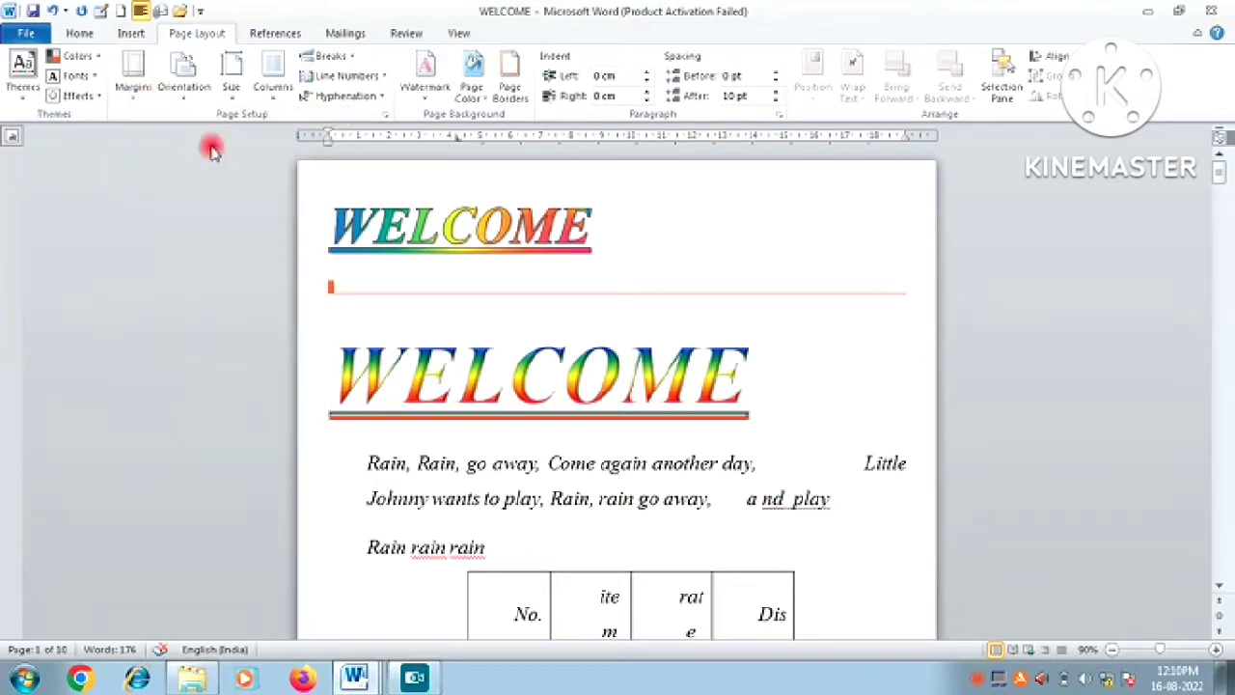
Apply Normal 2.54 cm margins and scroll back to page 1.
left_click(131, 89)
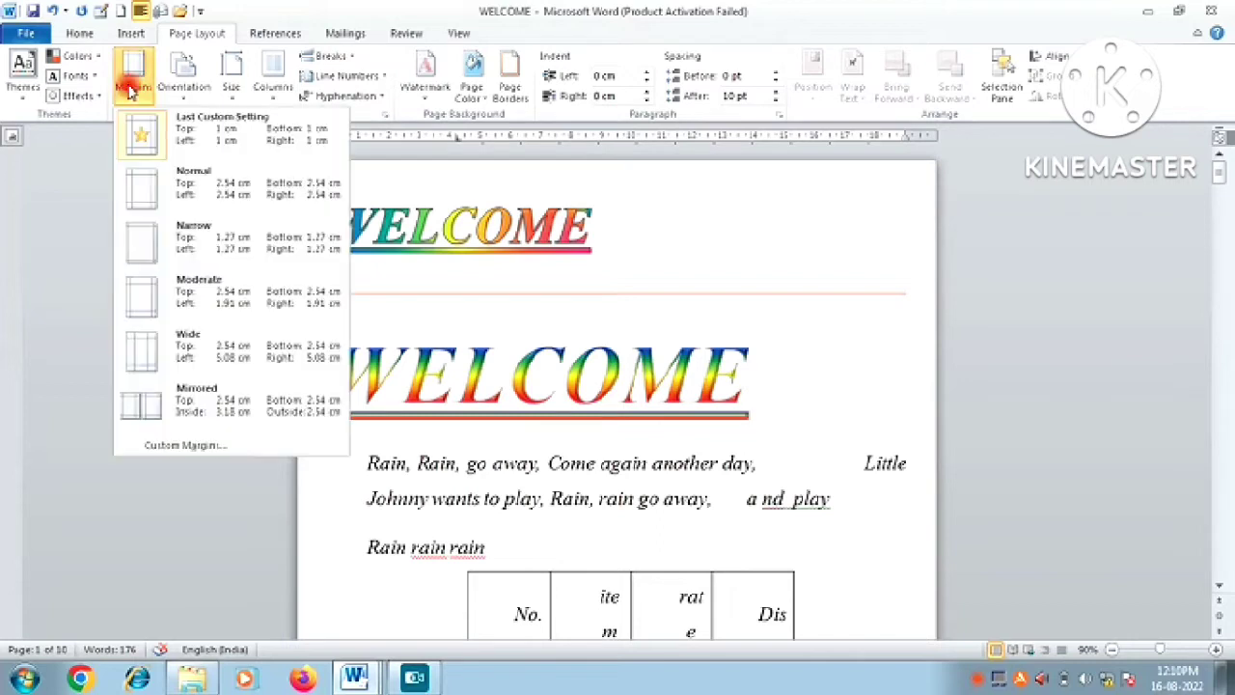
left_click(430, 279)
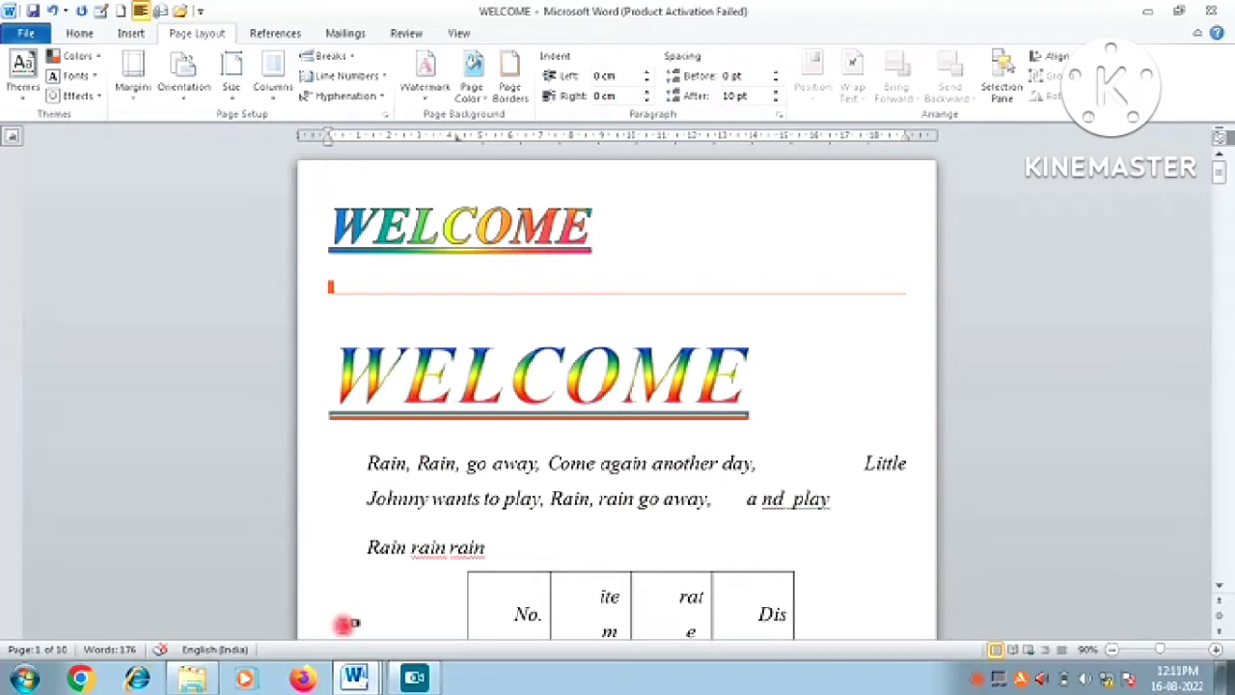
left_click(136, 87)
left_click(200, 179)
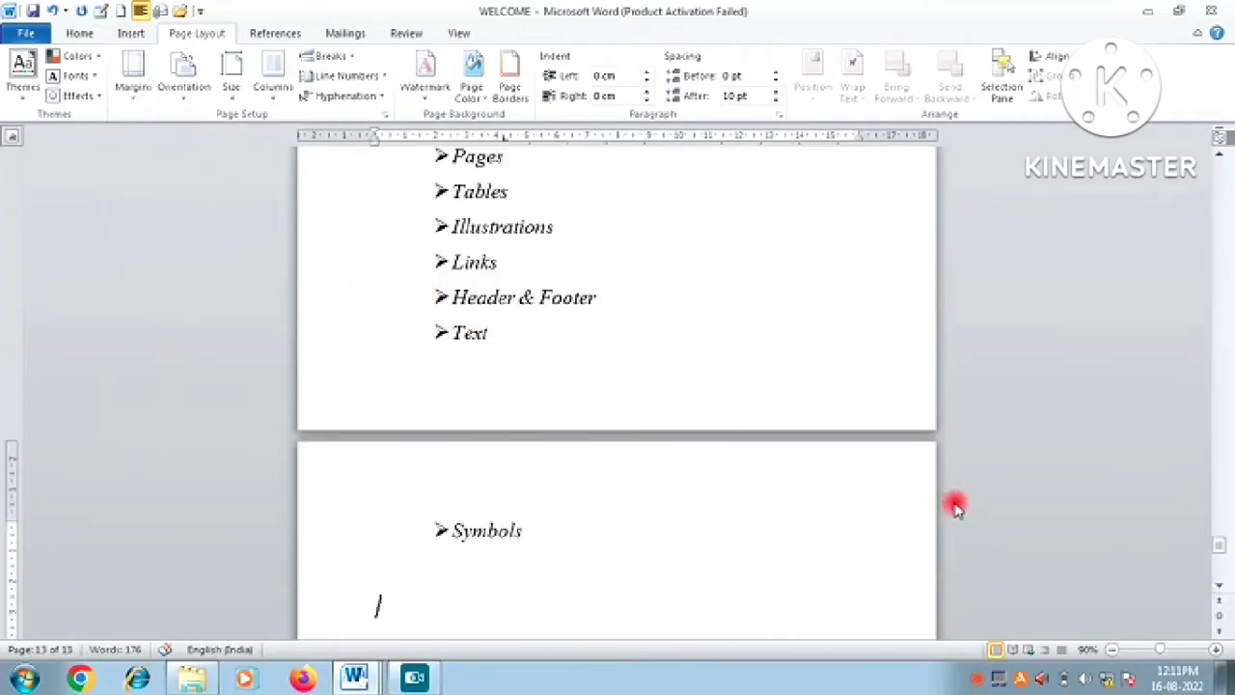
left_click_drag(1219, 546, 1196, 140)
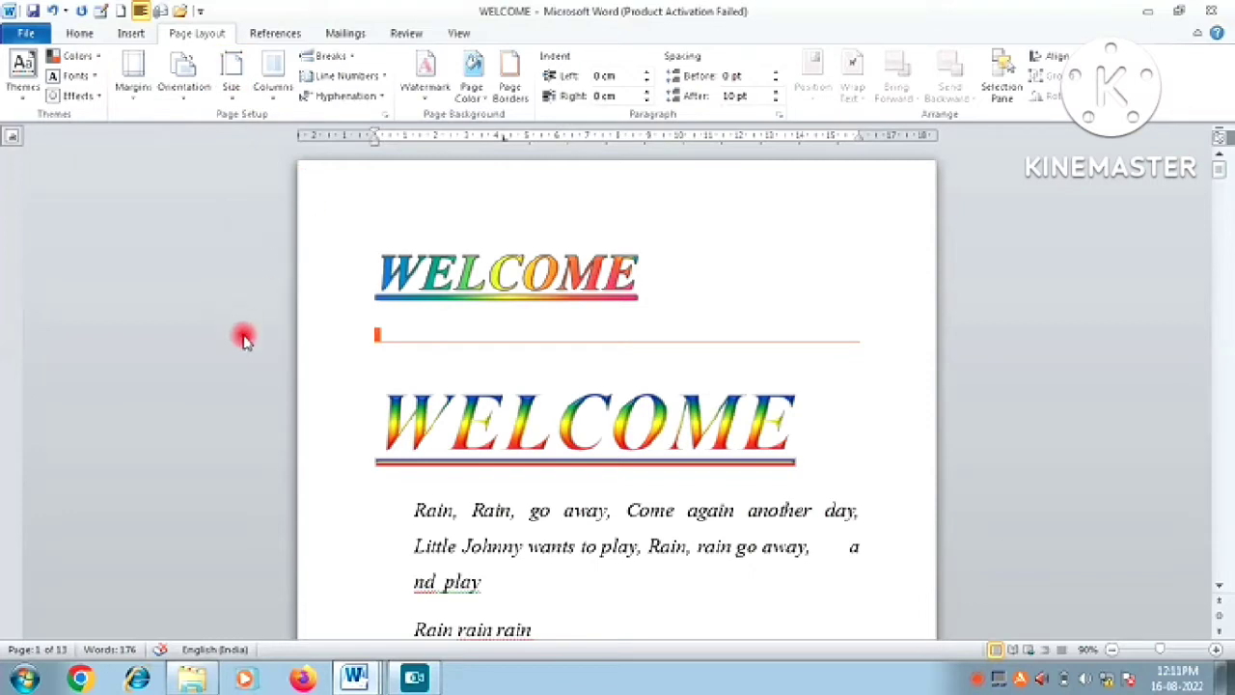
Apply Narrow 1.27 cm margins, try a wider preset, and return to the top.
left_click(132, 83)
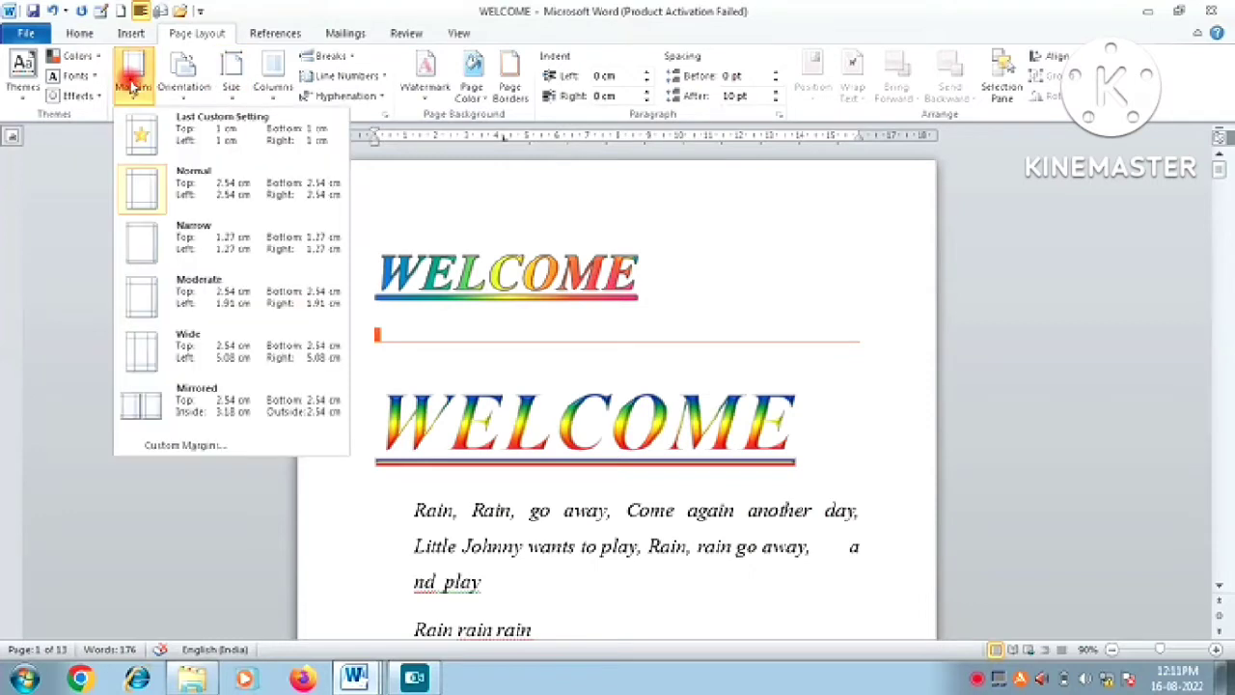
left_click(241, 246)
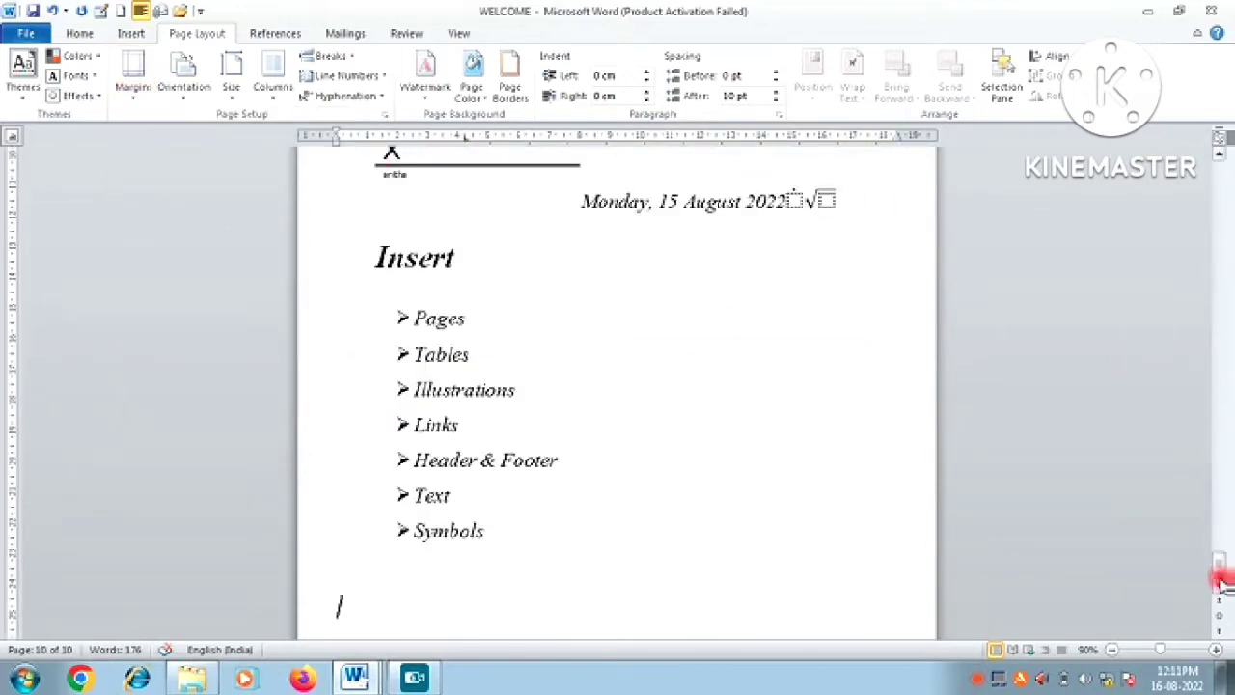
left_click_drag(1221, 572, 1217, 159)
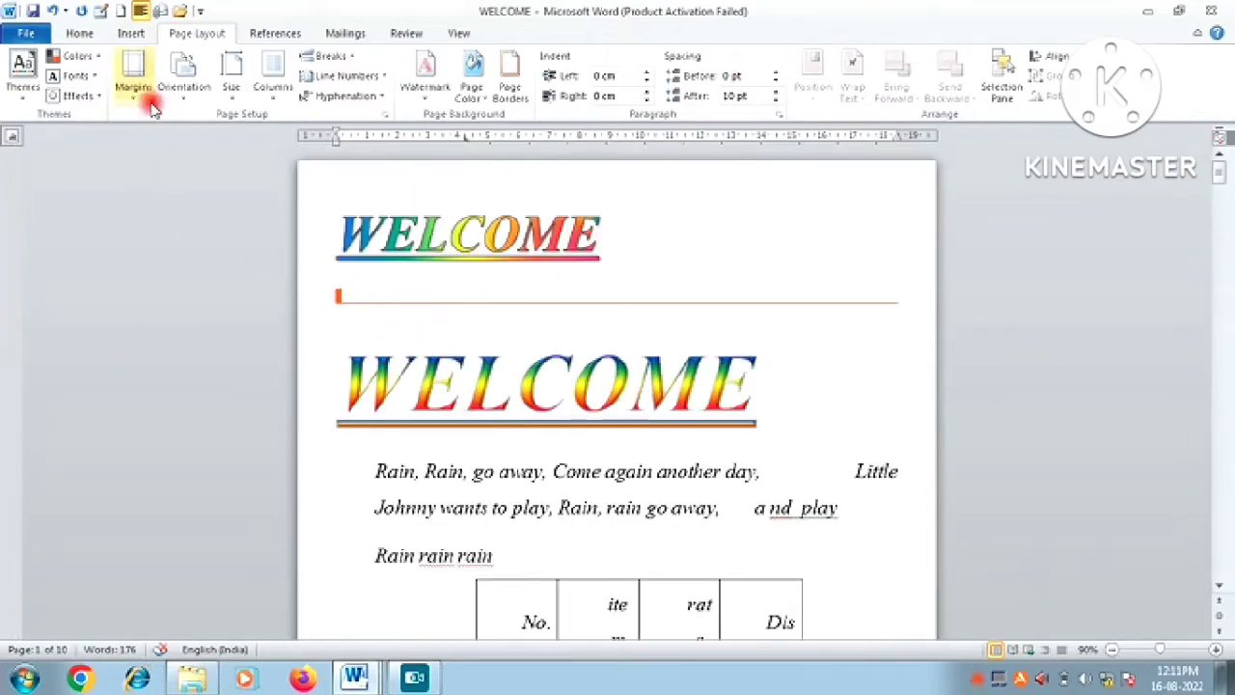
left_click(135, 77)
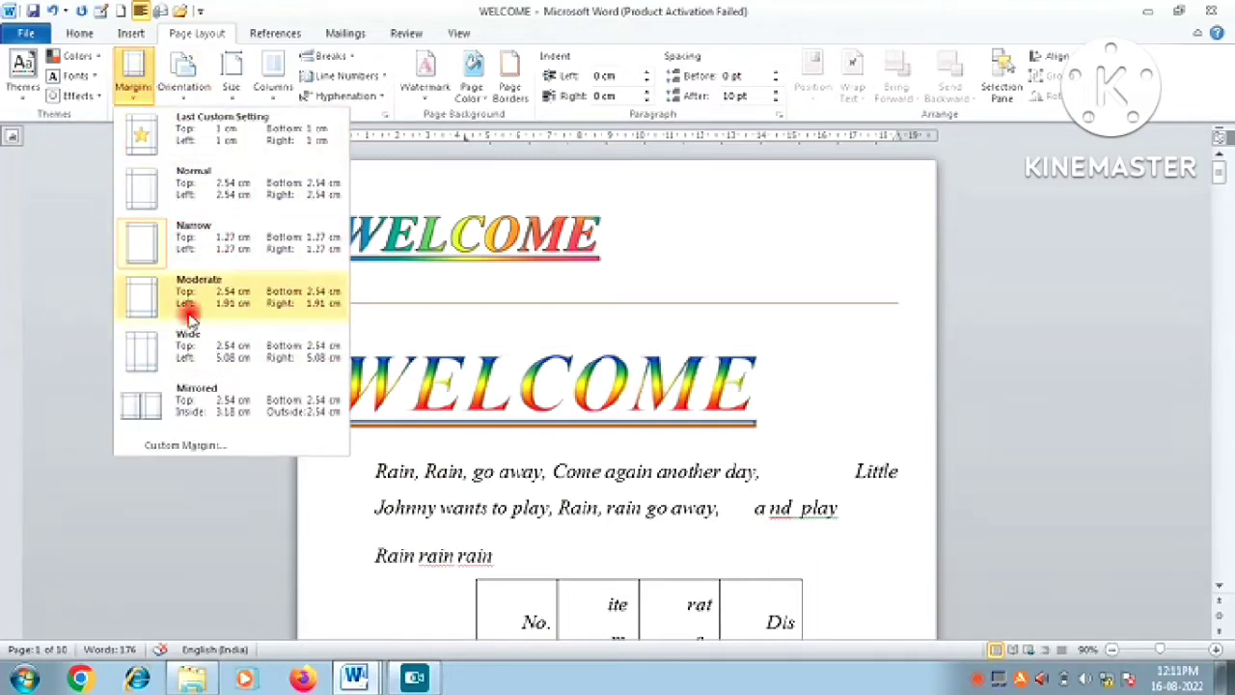
left_click(209, 357)
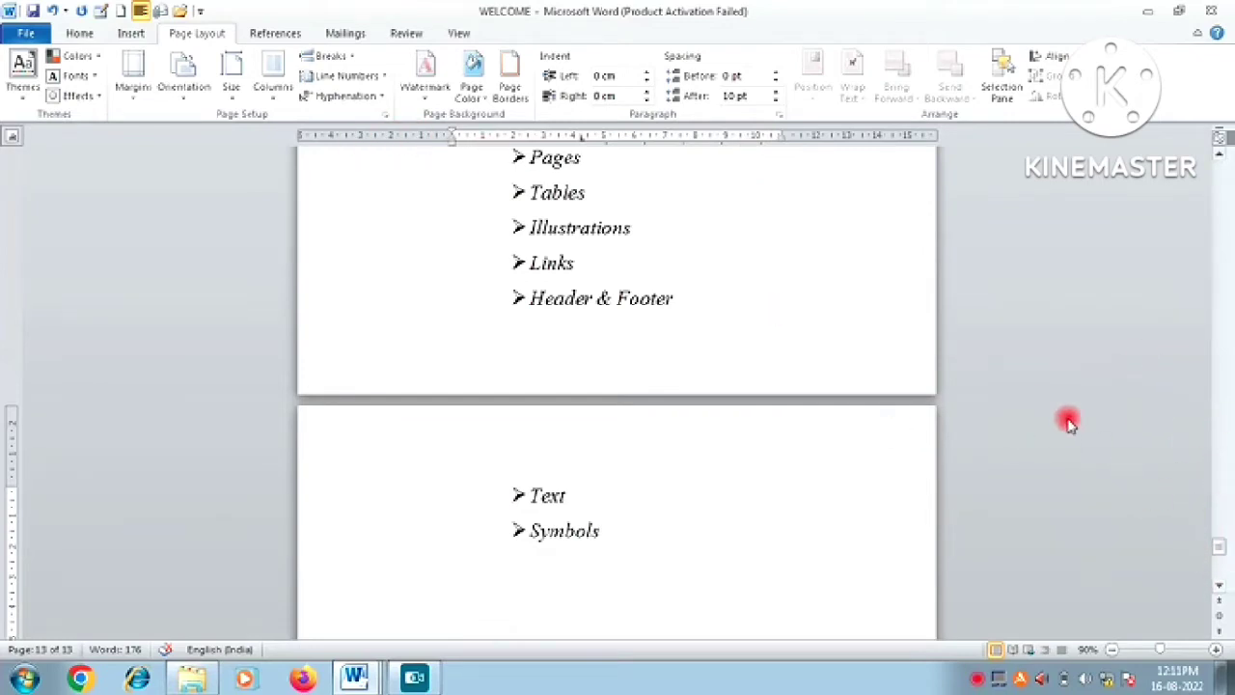
scroll(1222, 564, "down", 3)
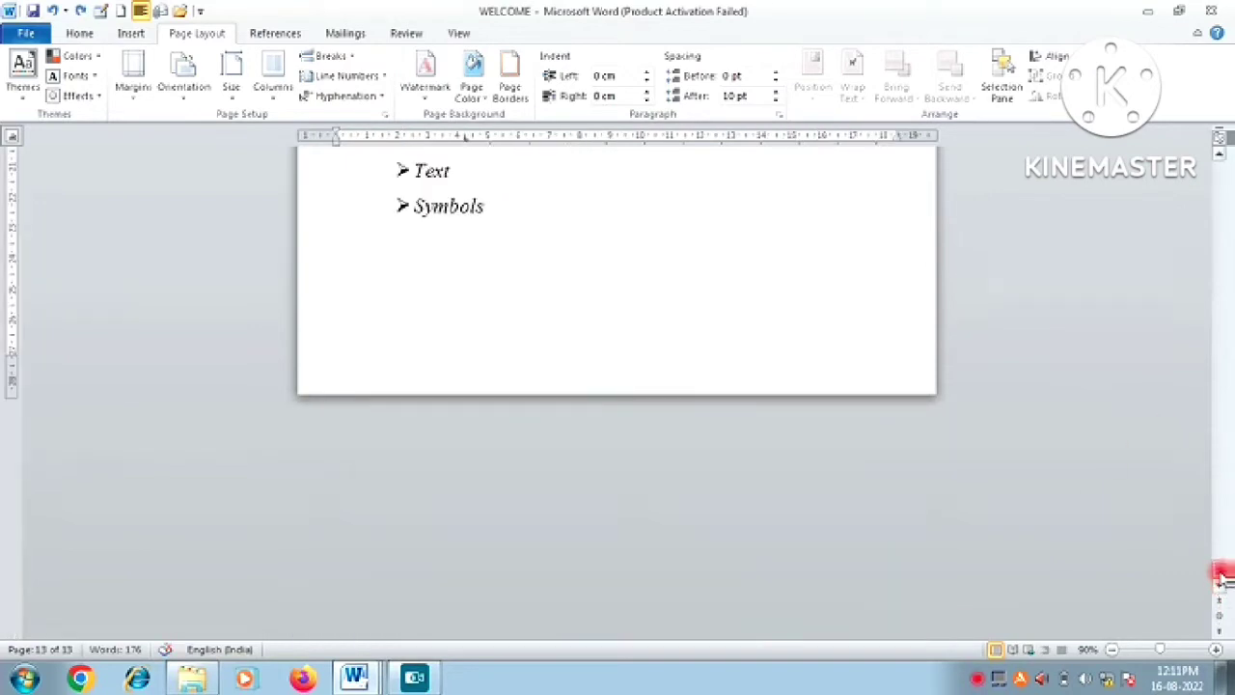
left_click_drag(1220, 576, 1189, 156)
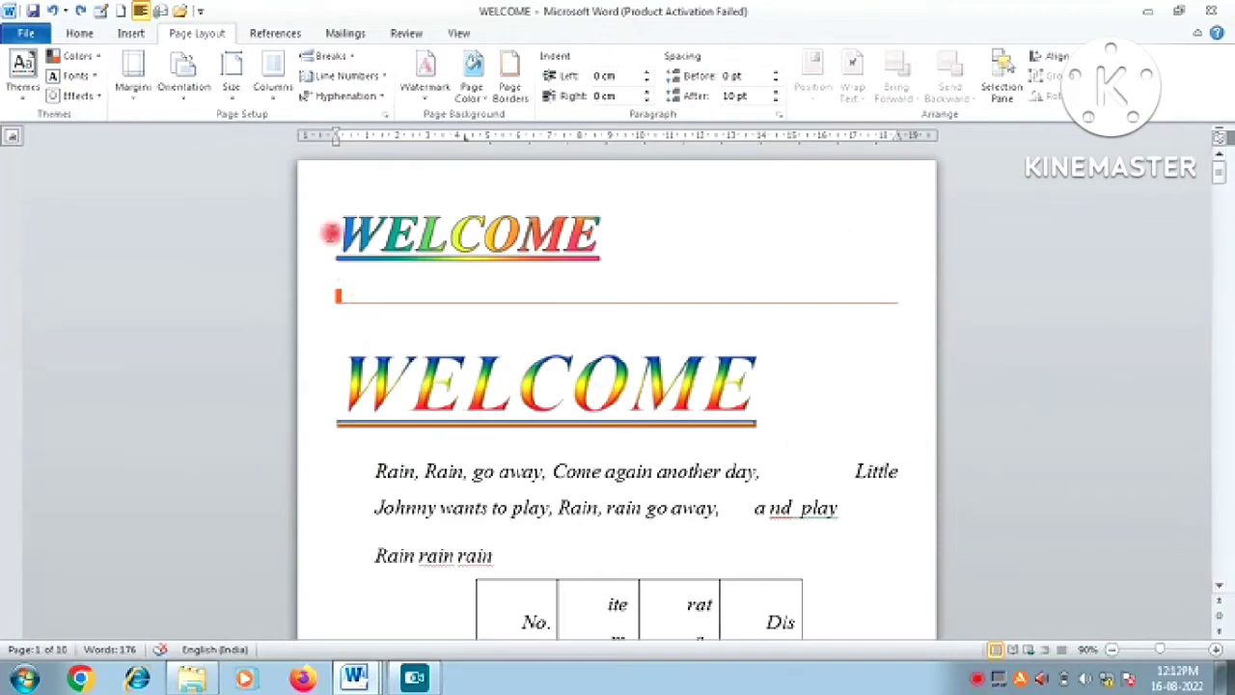
In Custom Margins, raise the top margin three steps and the left margin one step.
left_click(135, 87)
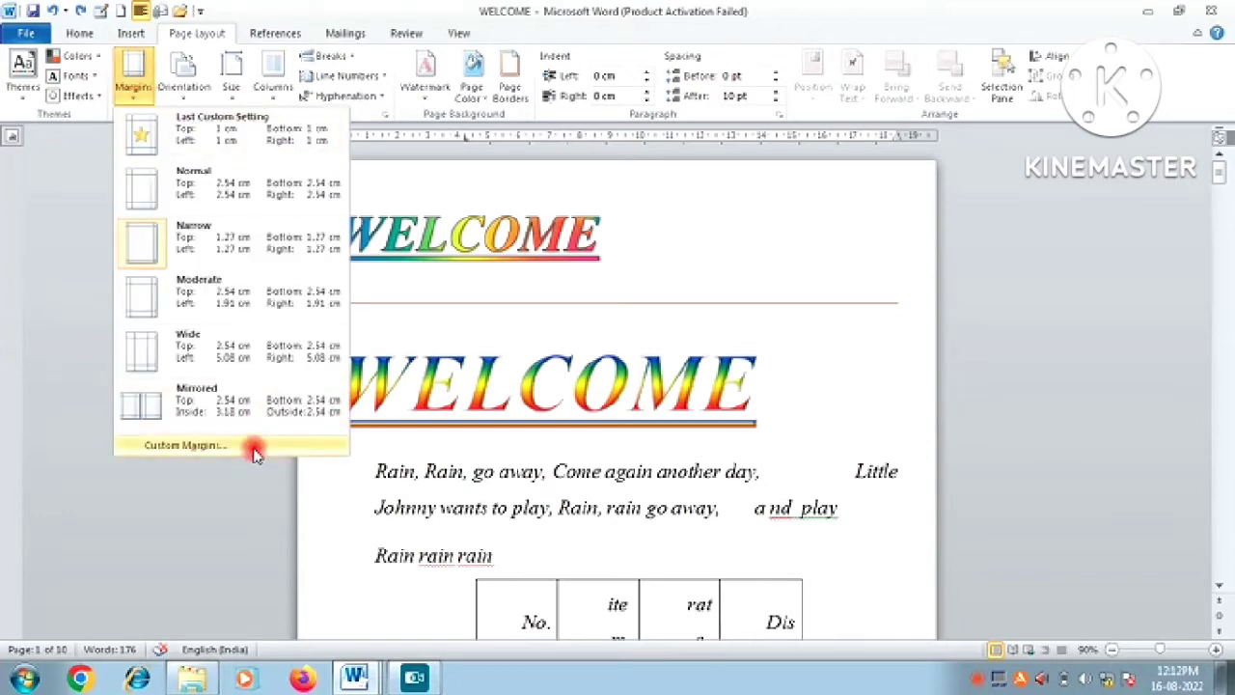
left_click(256, 454)
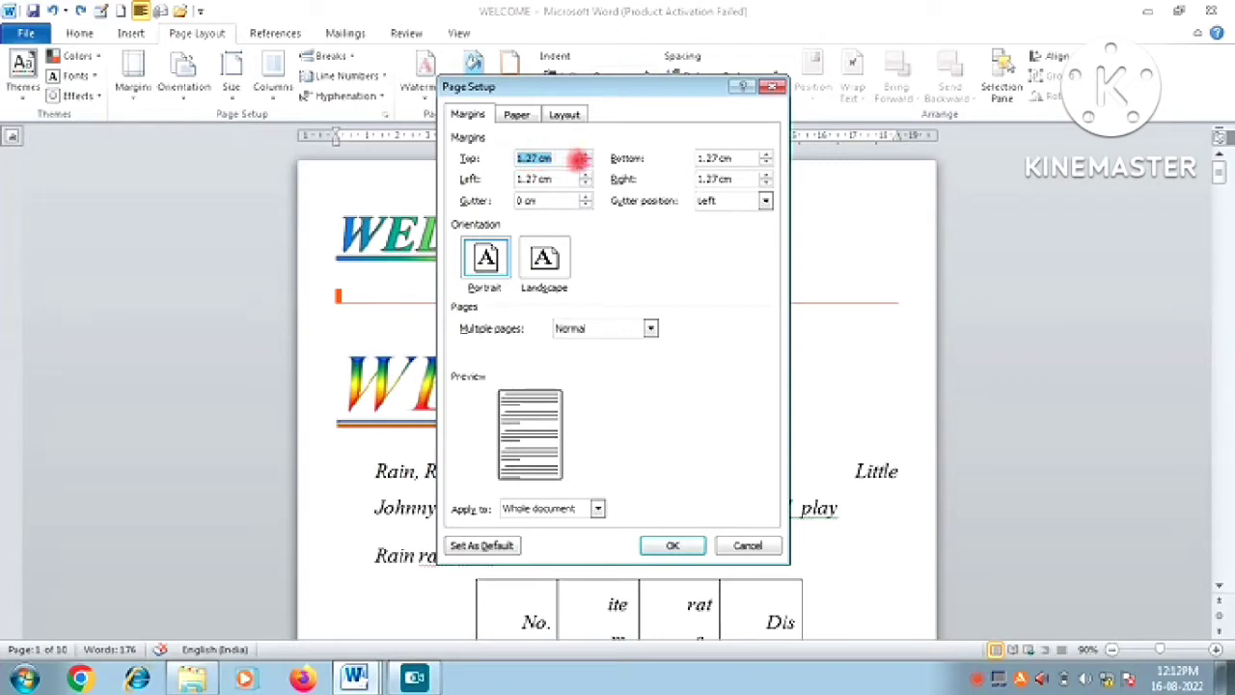
left_click(585, 155)
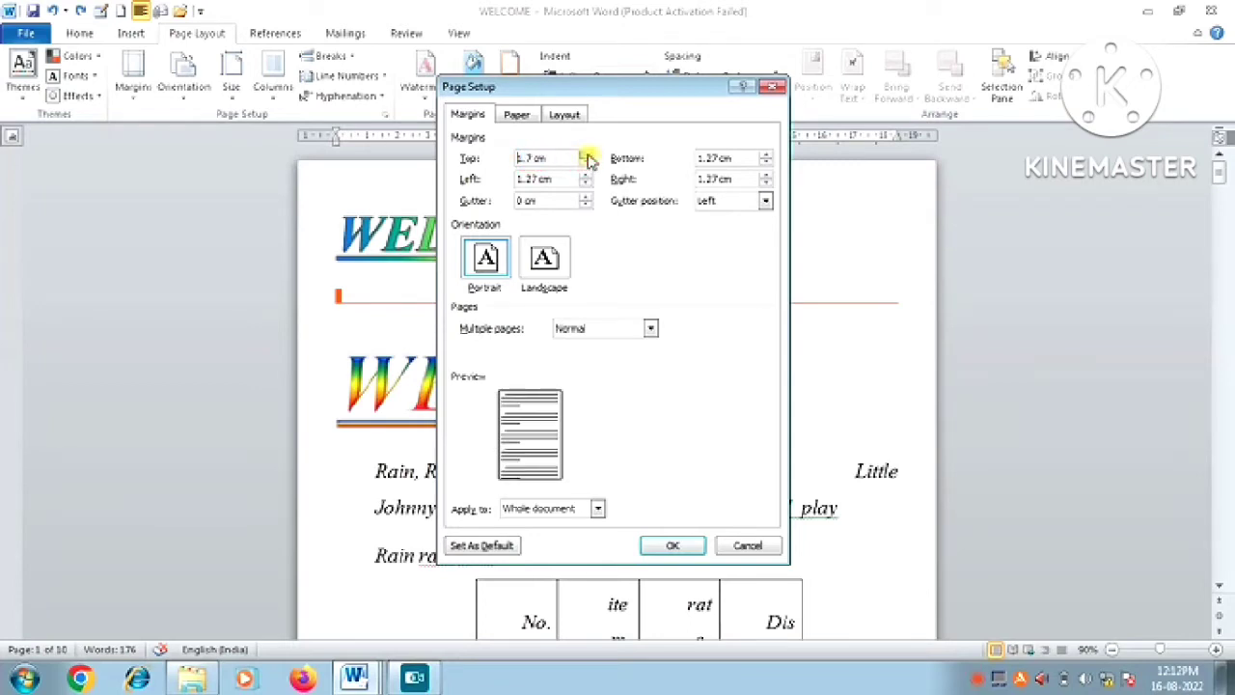
left_click(585, 154)
left_click(585, 154)
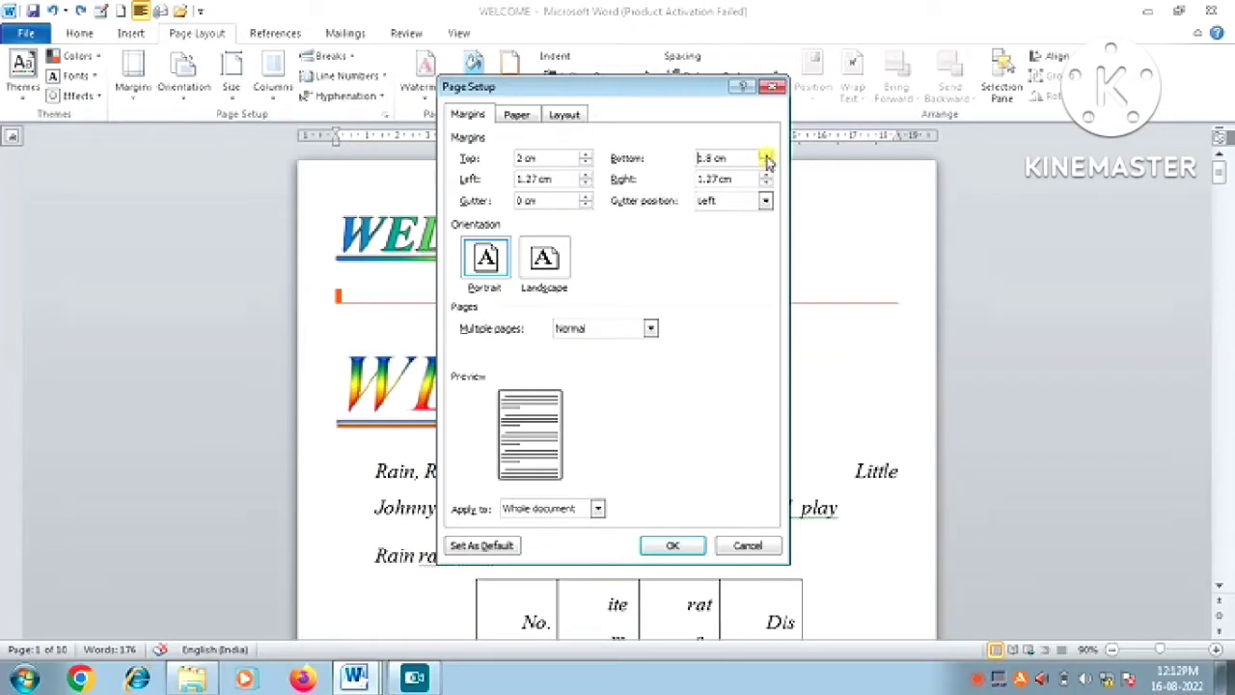
left_click(588, 184)
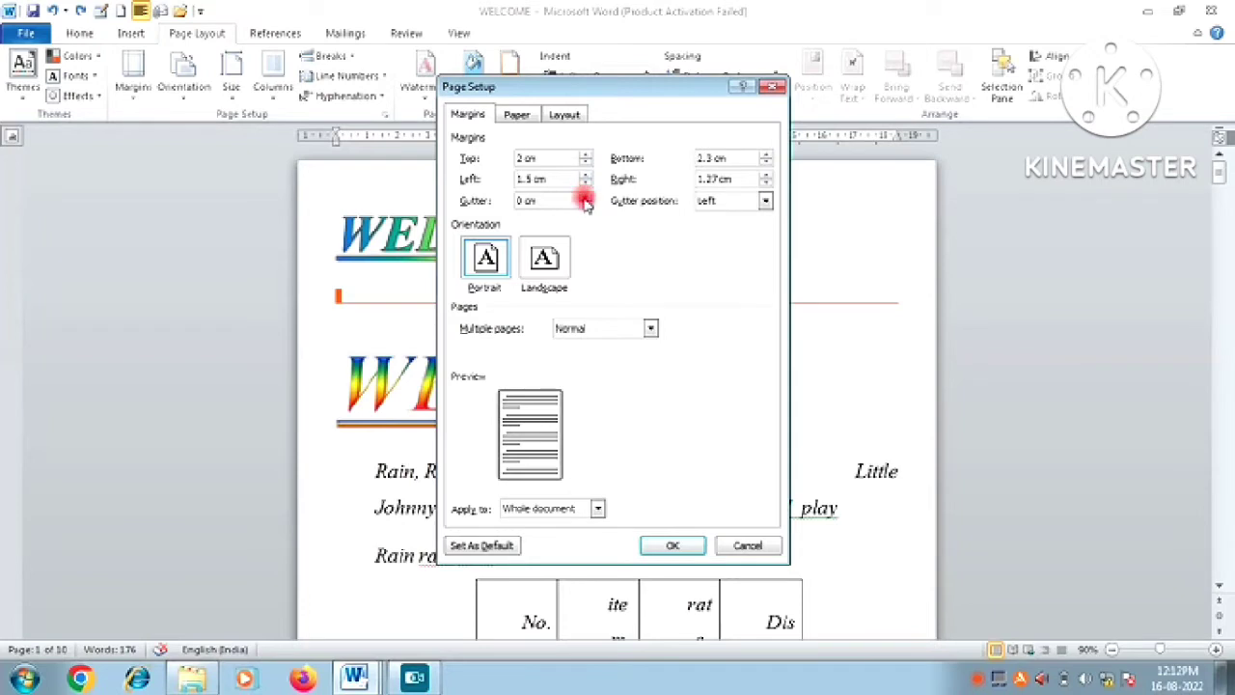
Set gutter position to Top, keep Portrait orientation and Normal multiple pages.
left_click(763, 202)
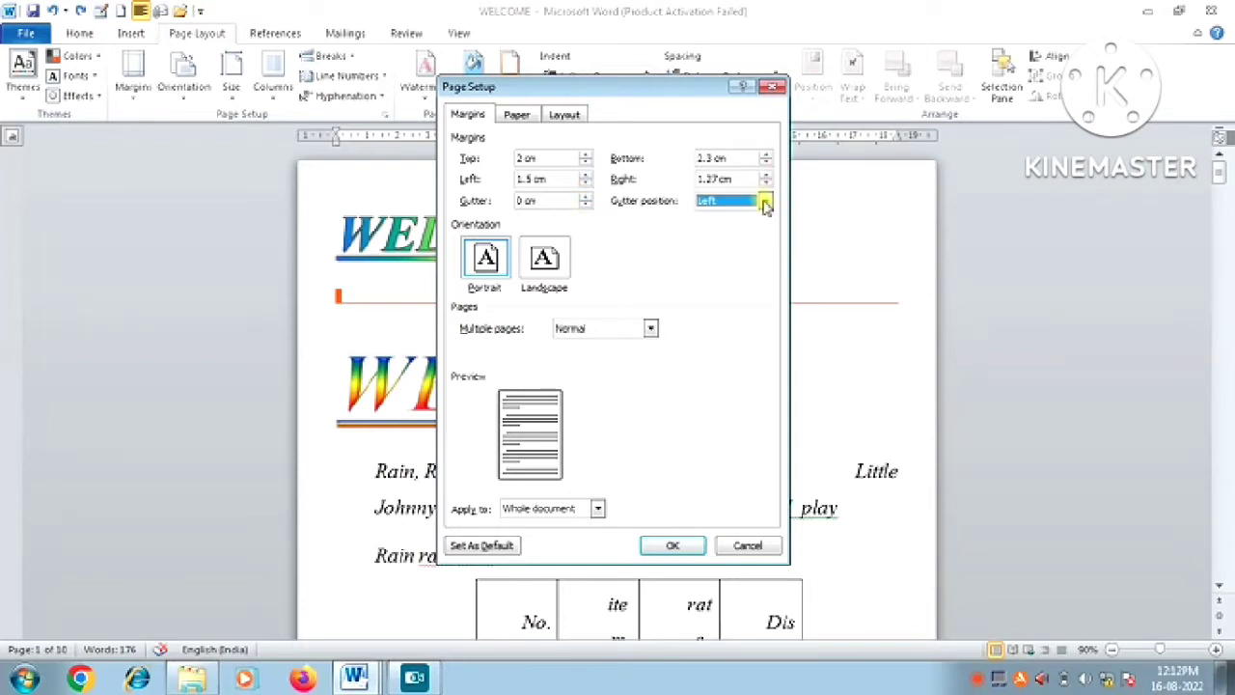
left_click_drag(765, 205, 753, 232)
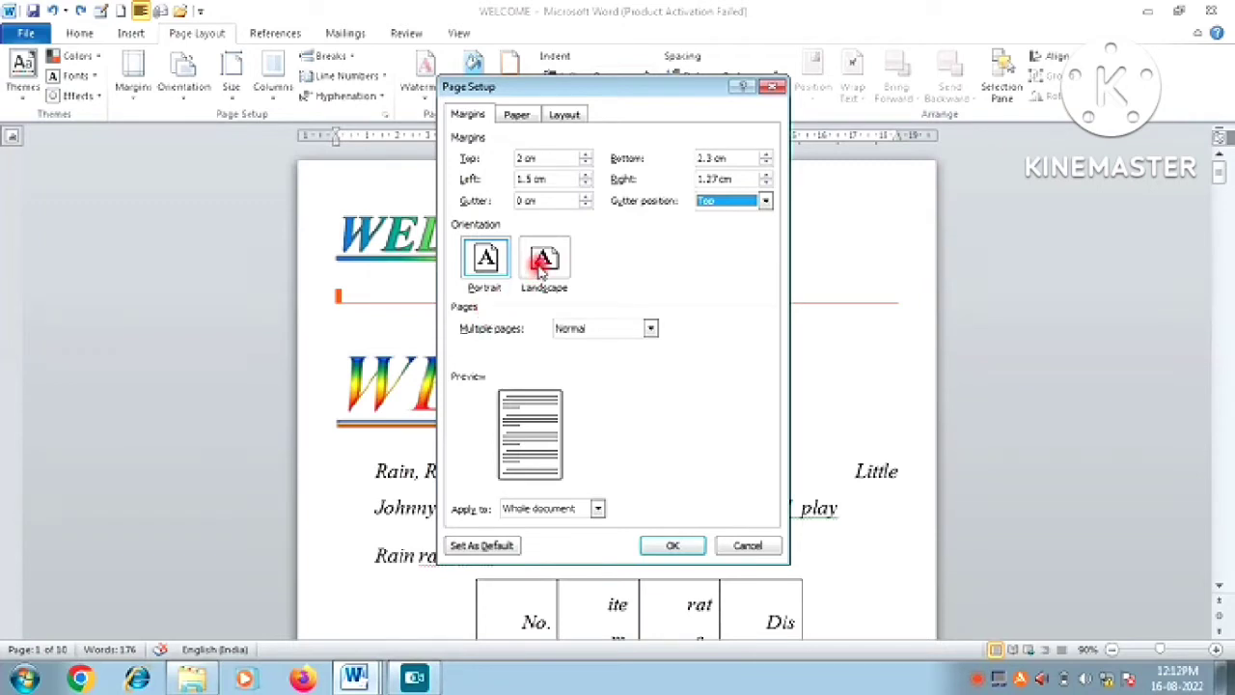
left_click(544, 260)
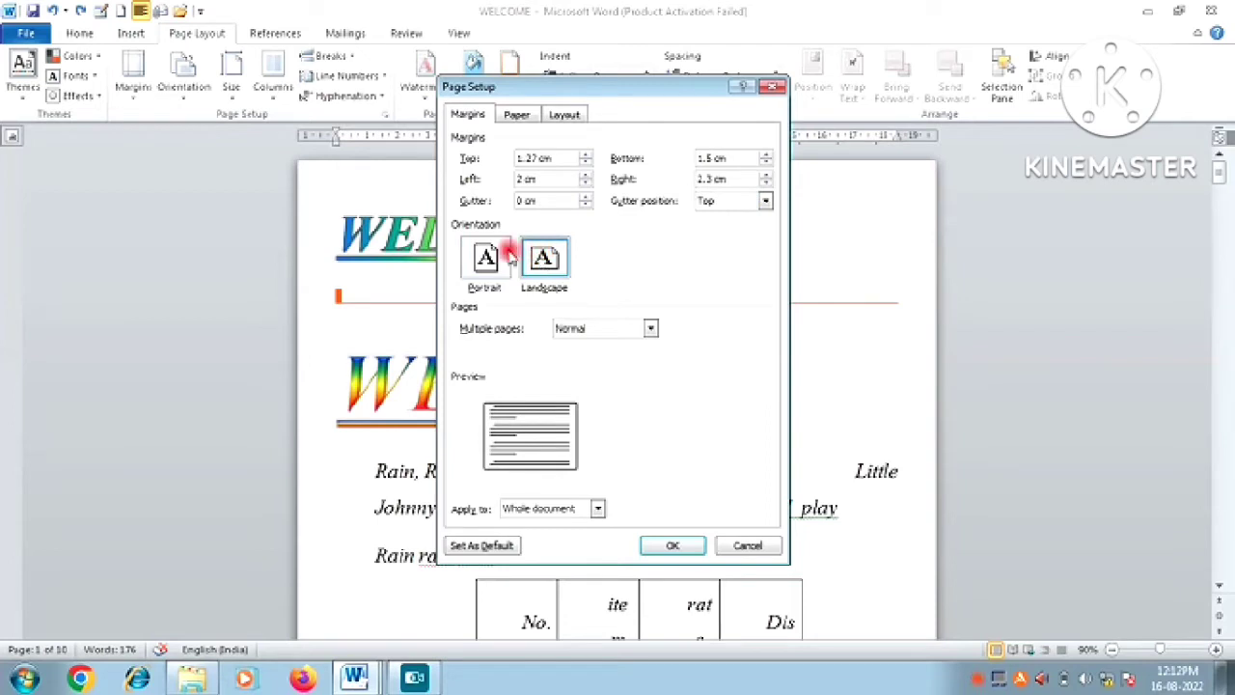
left_click(484, 260)
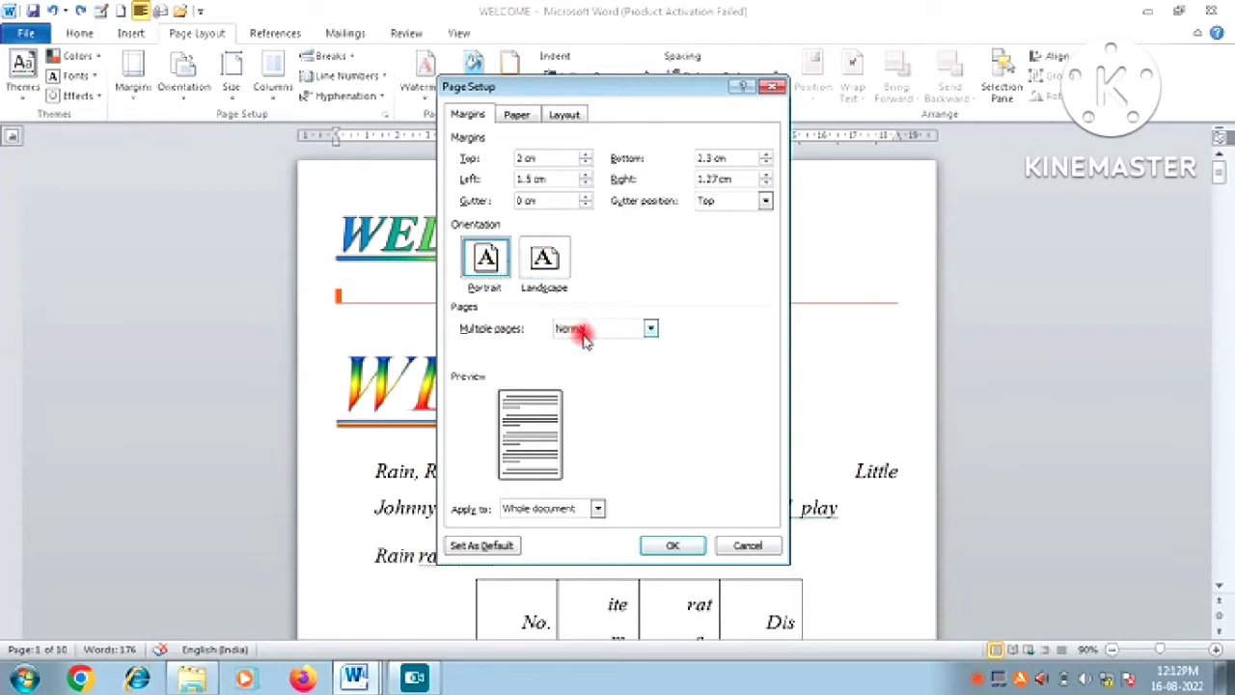
left_click(652, 330)
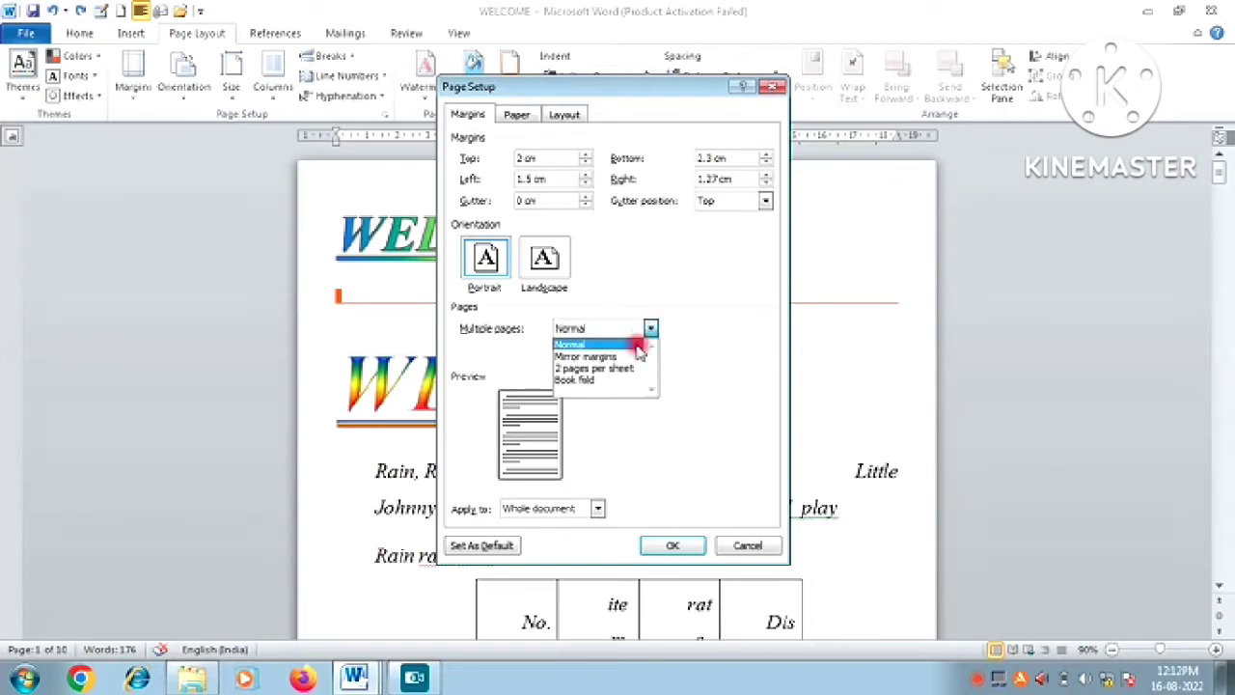
left_click(726, 328)
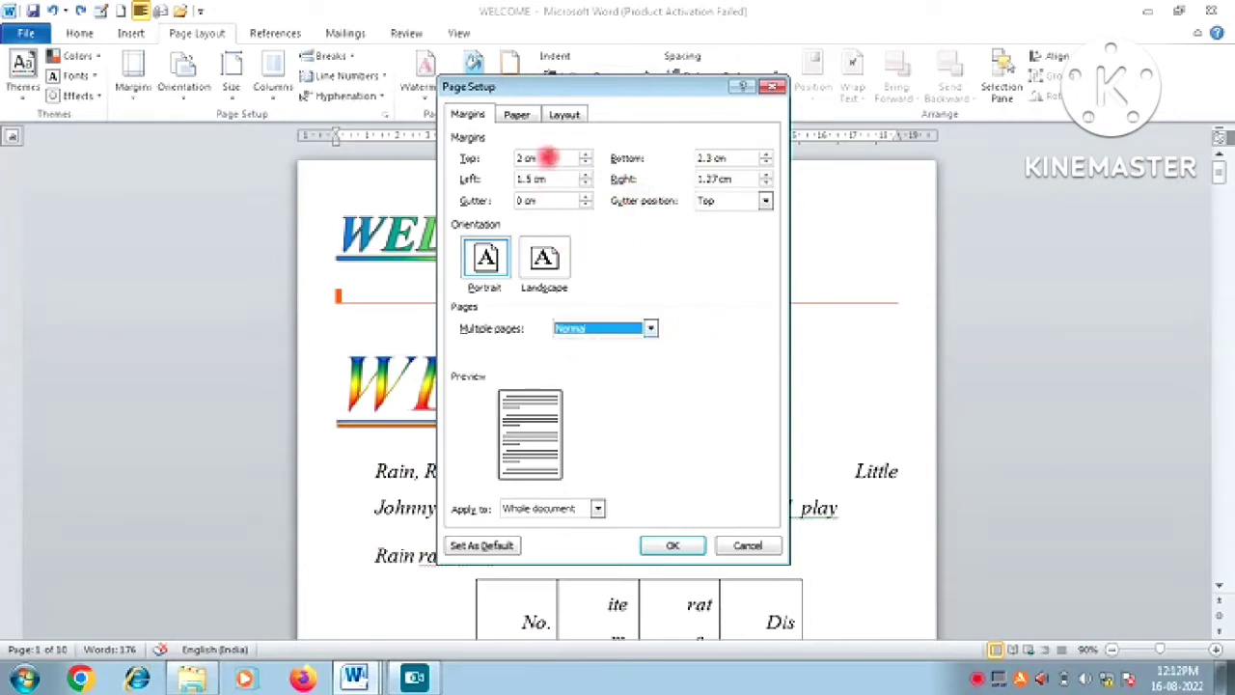
left_click(524, 118)
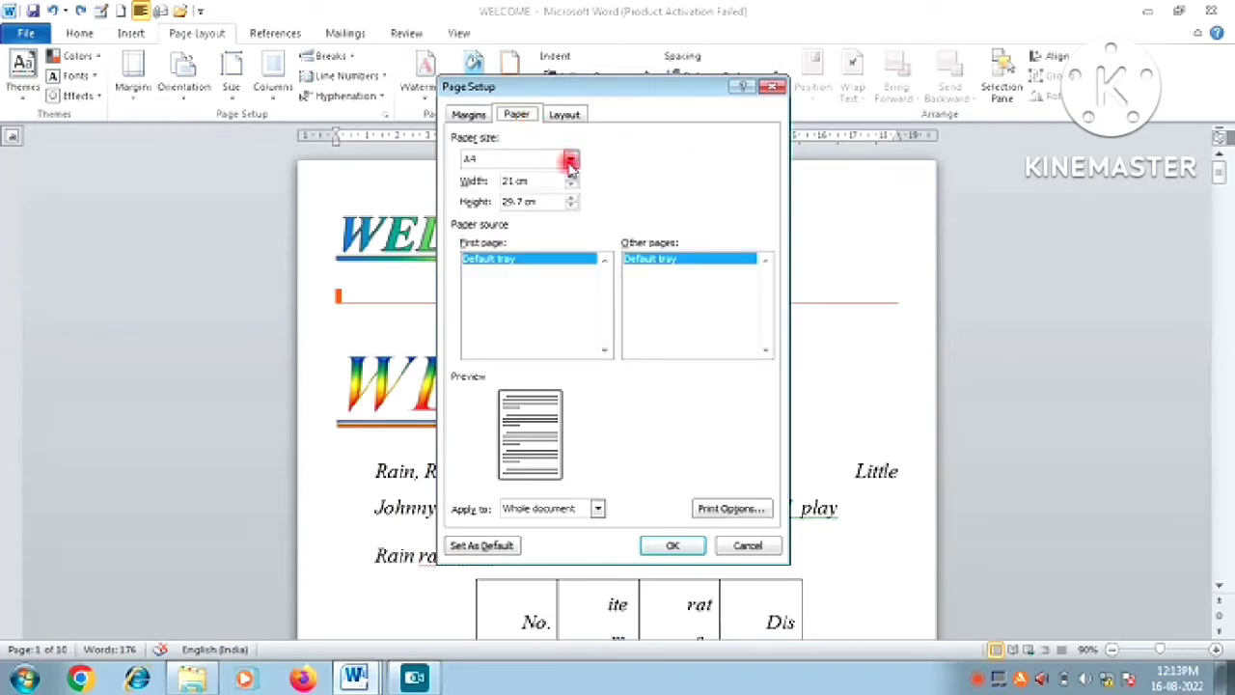
In the Paper size list try Legal, then A3, then settle back on A4.
left_click(571, 161)
left_click(569, 160)
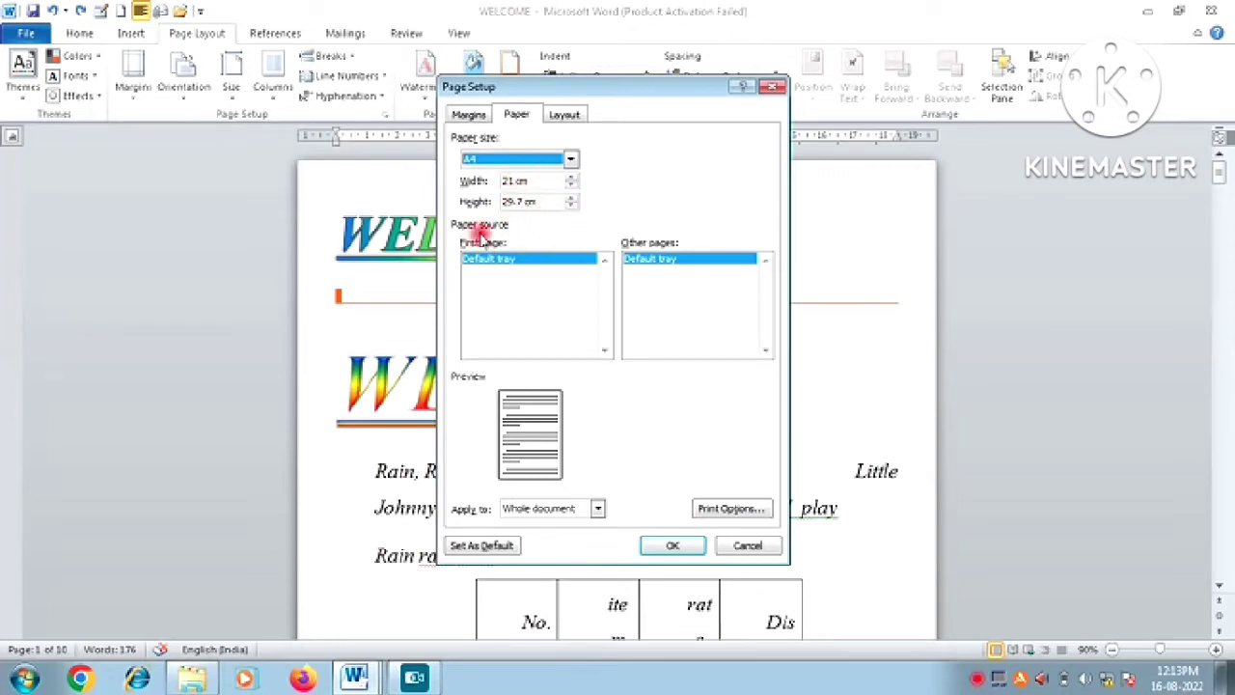
left_click(569, 160)
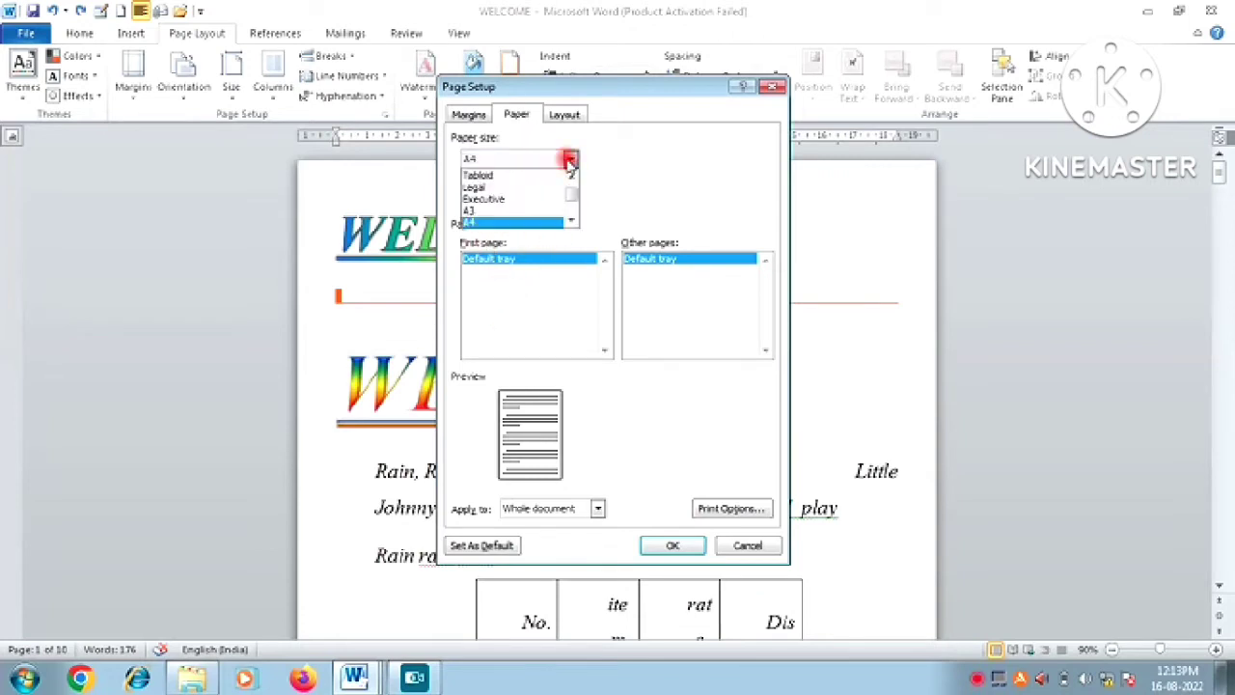
left_click(538, 198)
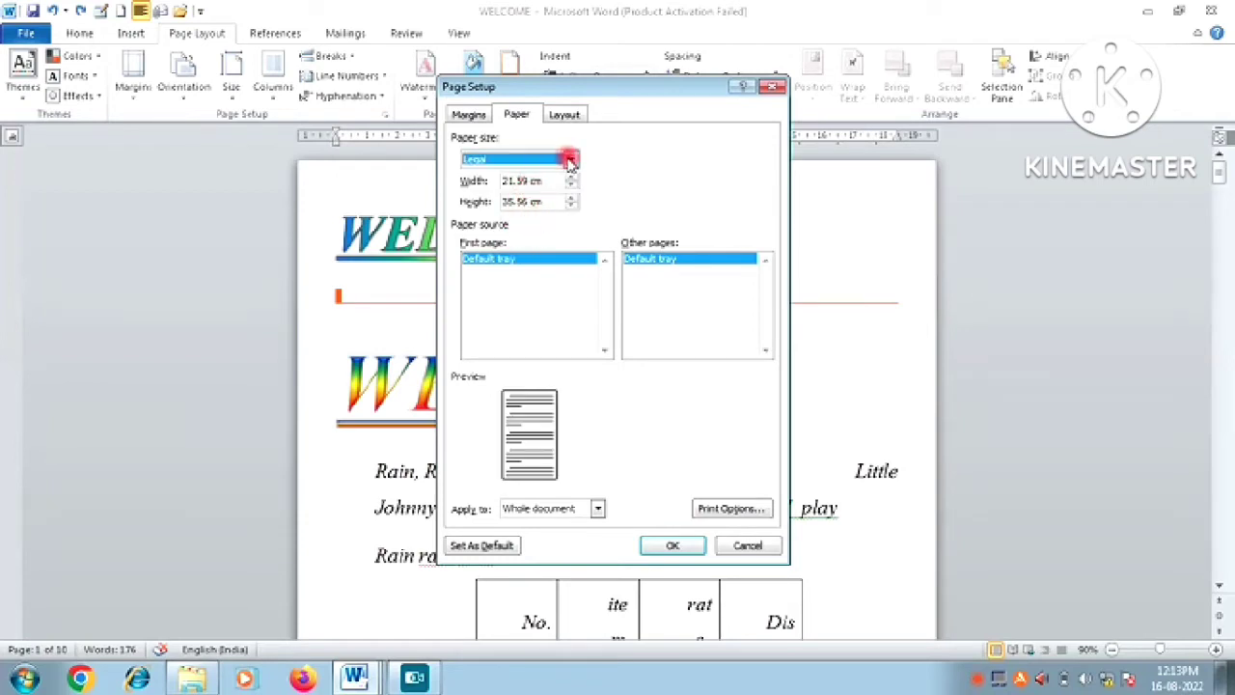
left_click(569, 160)
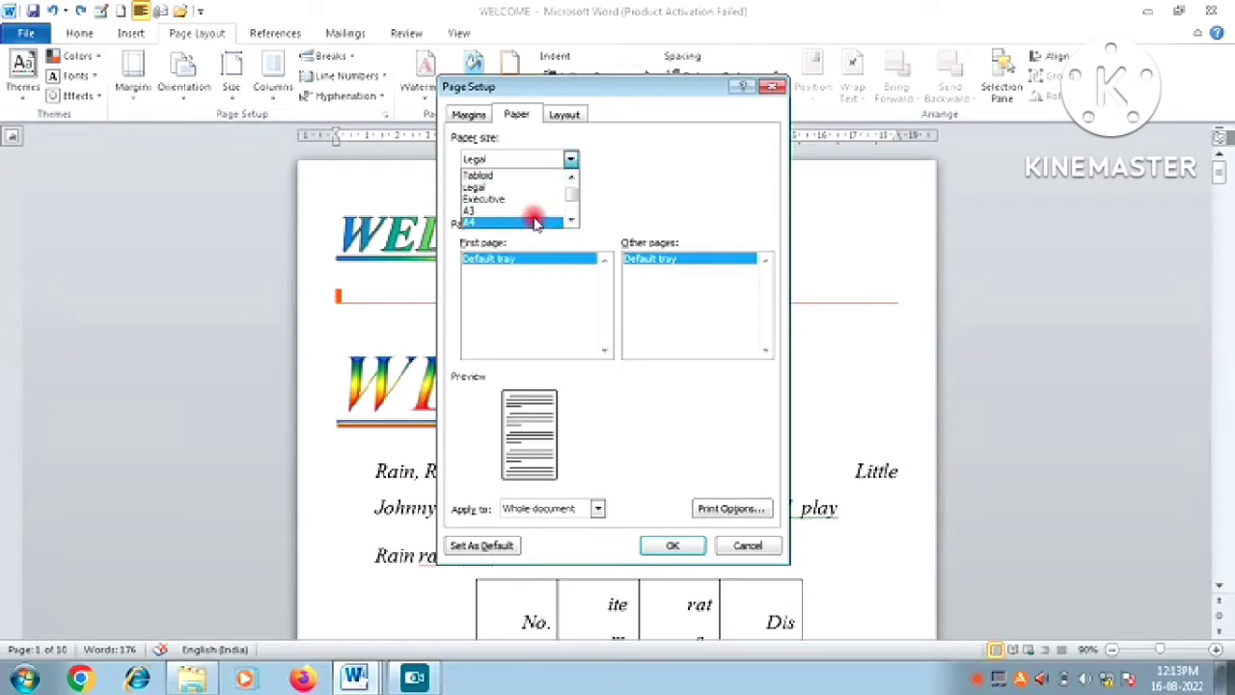
left_click(532, 210)
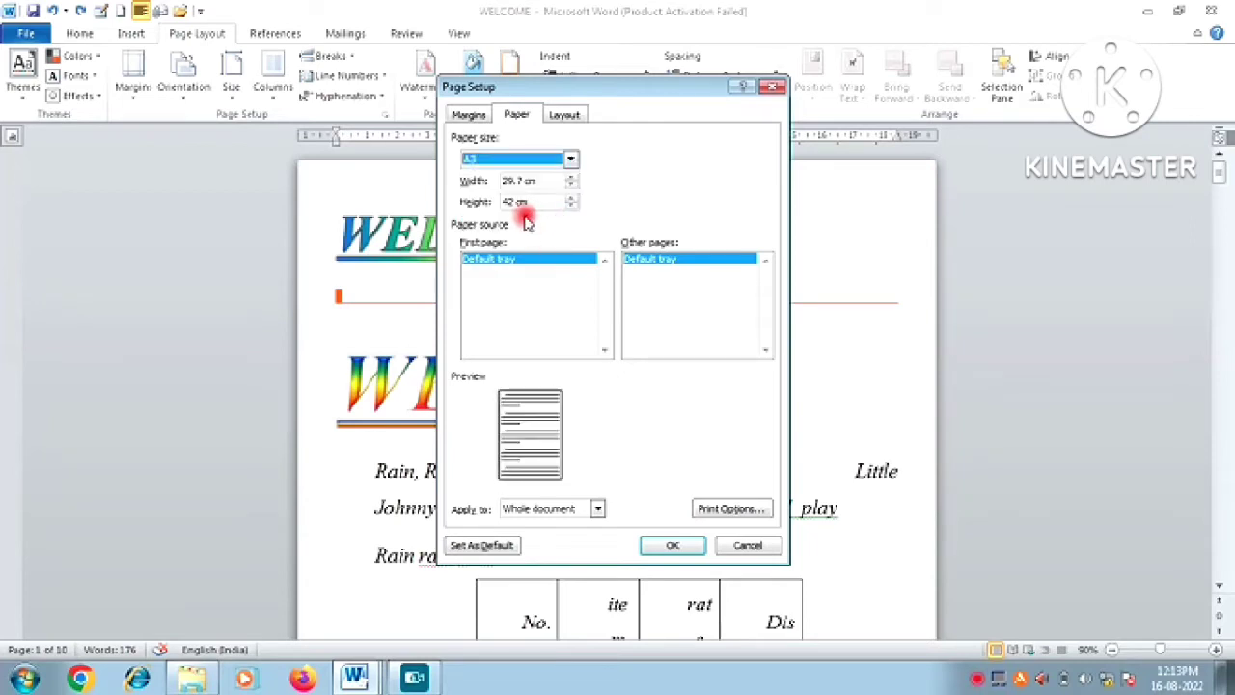
left_click(571, 161)
left_click(526, 223)
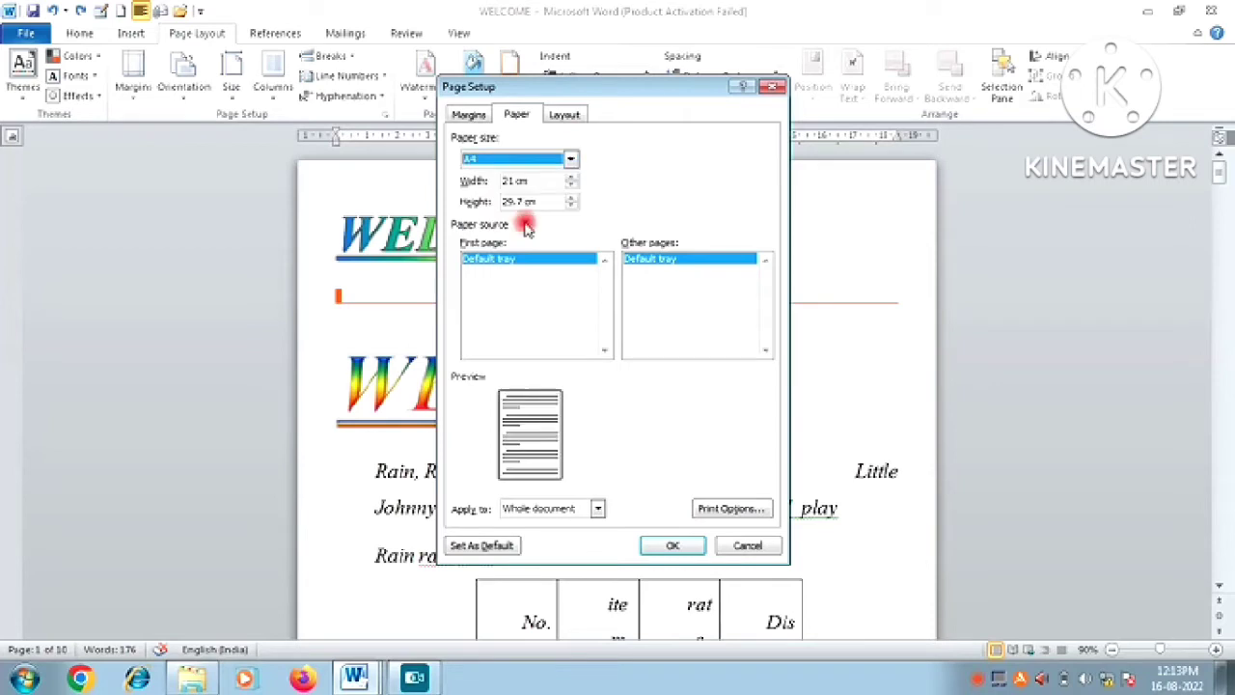
Set the section start to Even page in Page Setup and apply it.
left_click(564, 116)
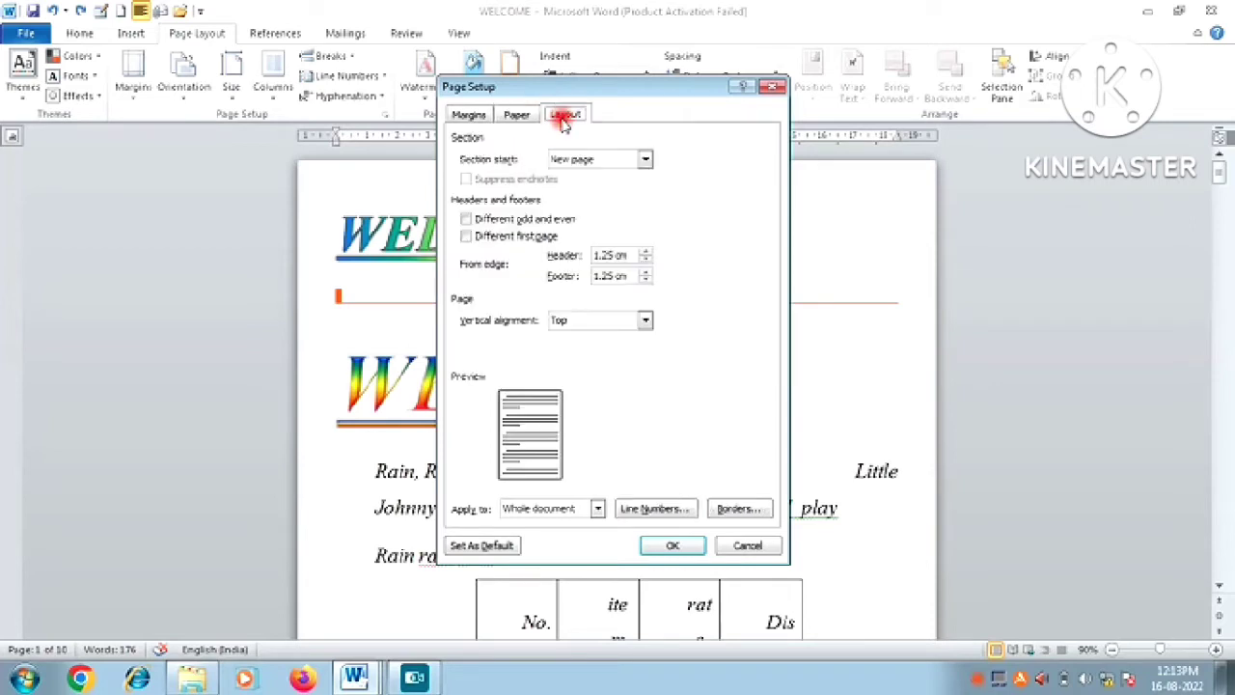
left_click(645, 160)
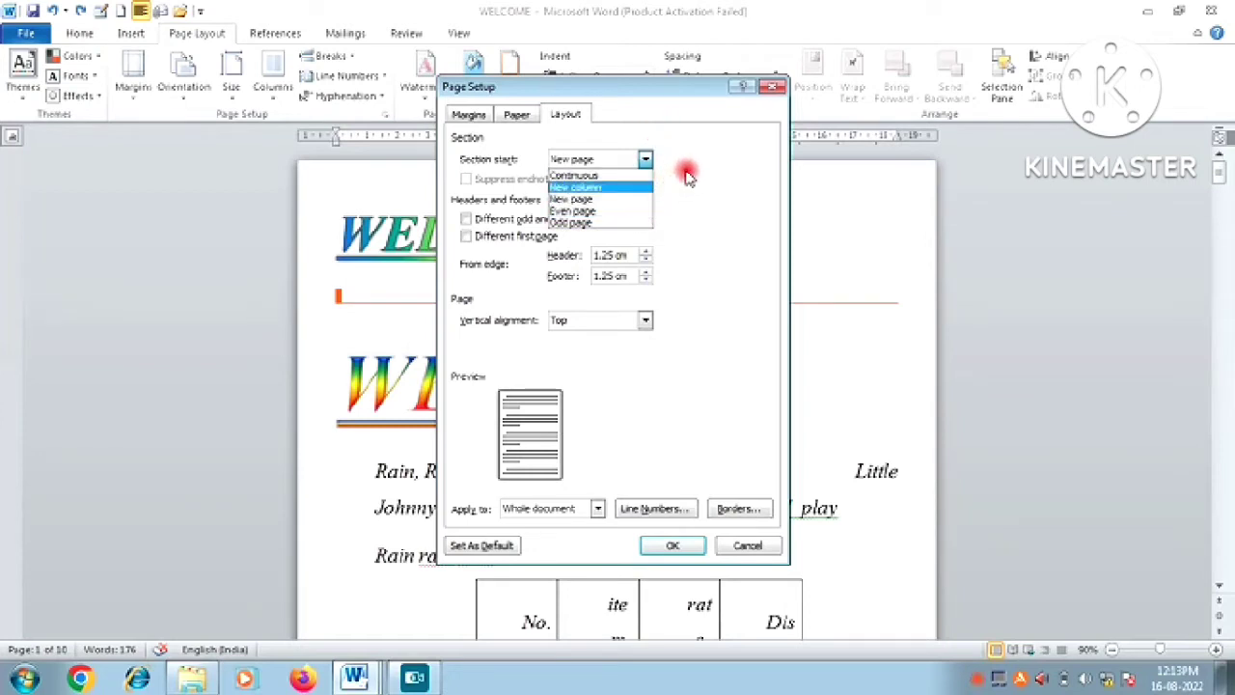
left_click(644, 162)
left_click(645, 160)
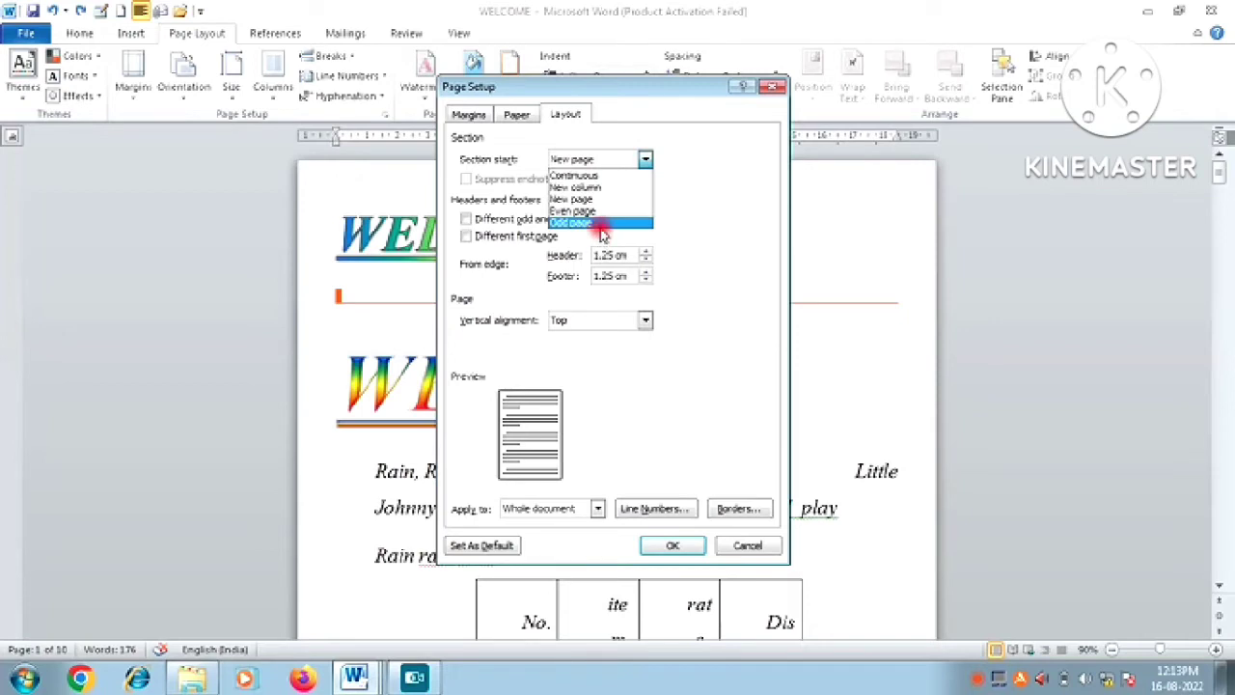
left_click(614, 211)
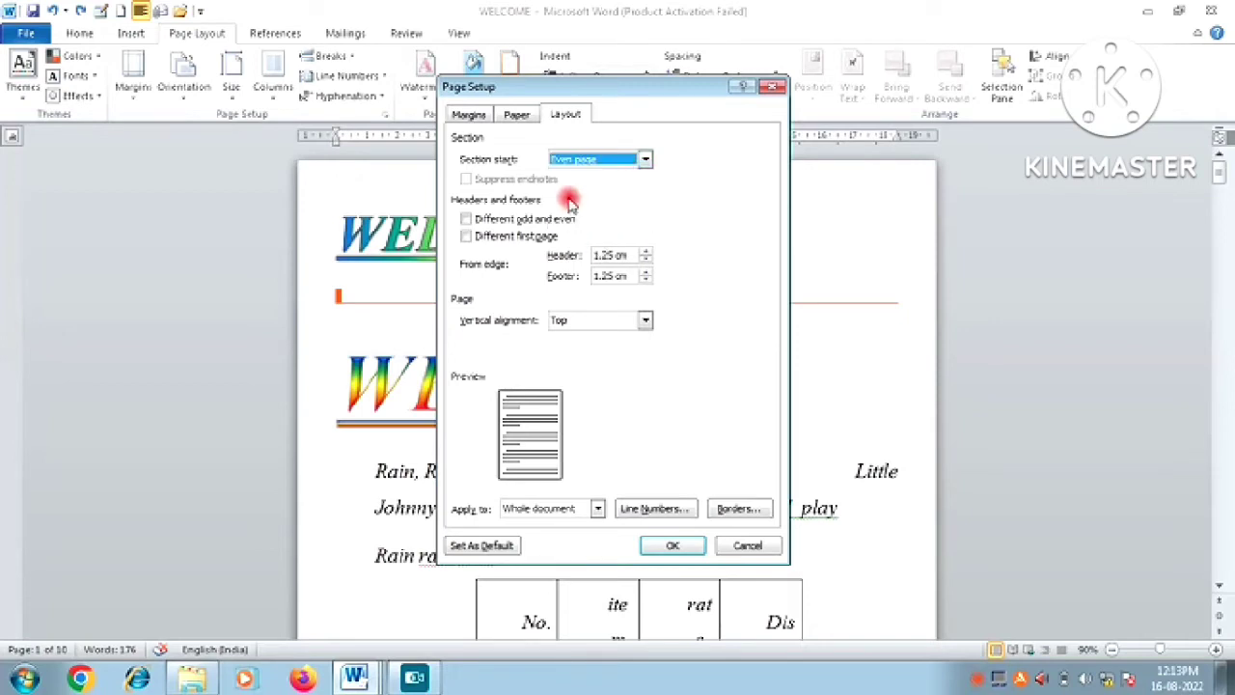
left_click(673, 545)
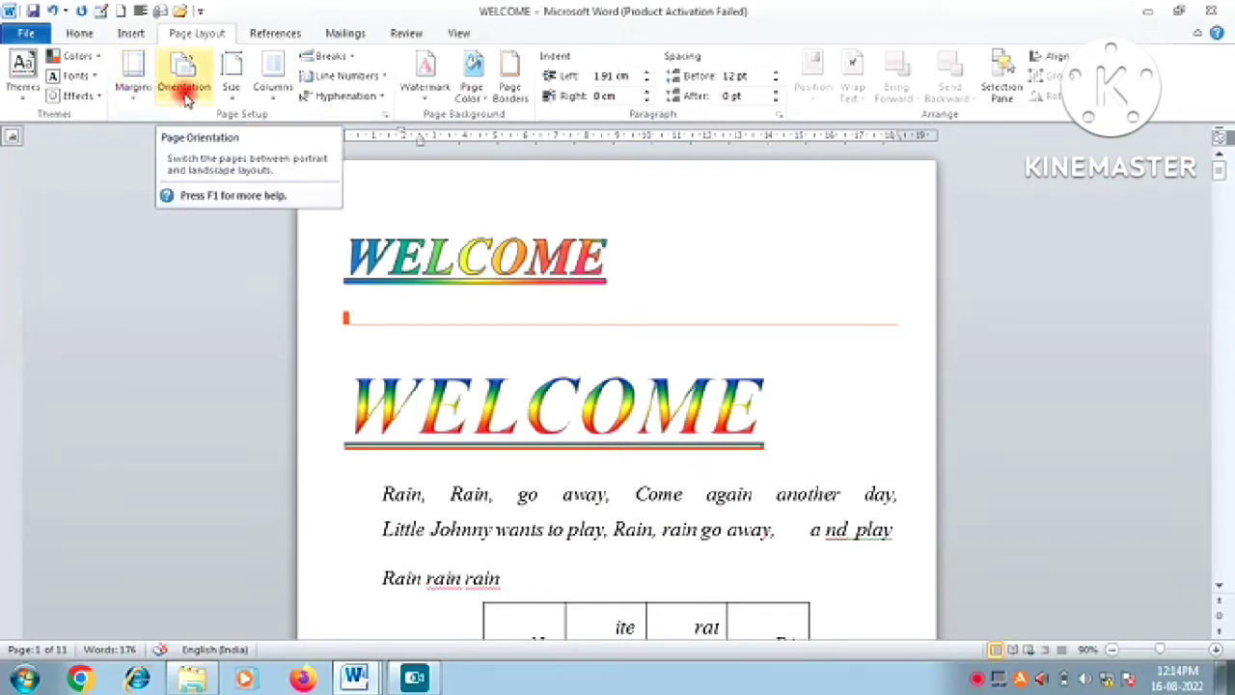
Change the page orientation to Landscape.
left_click(185, 96)
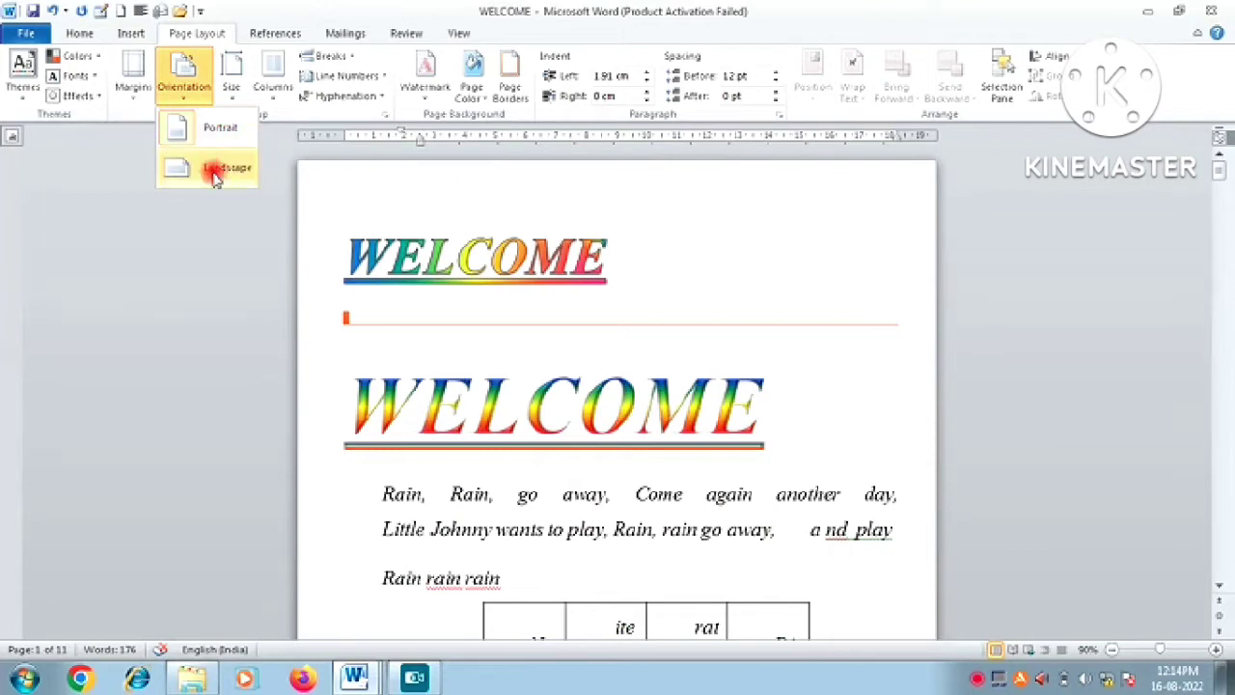
left_click(214, 170)
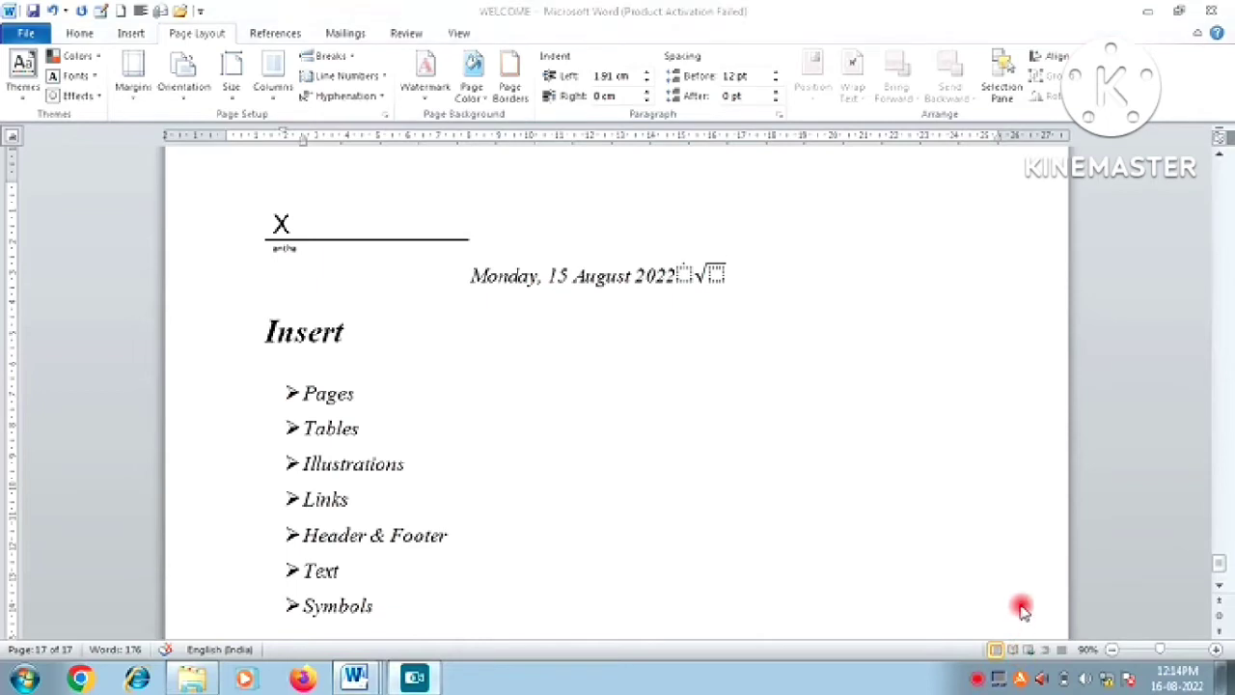
left_click(1160, 659)
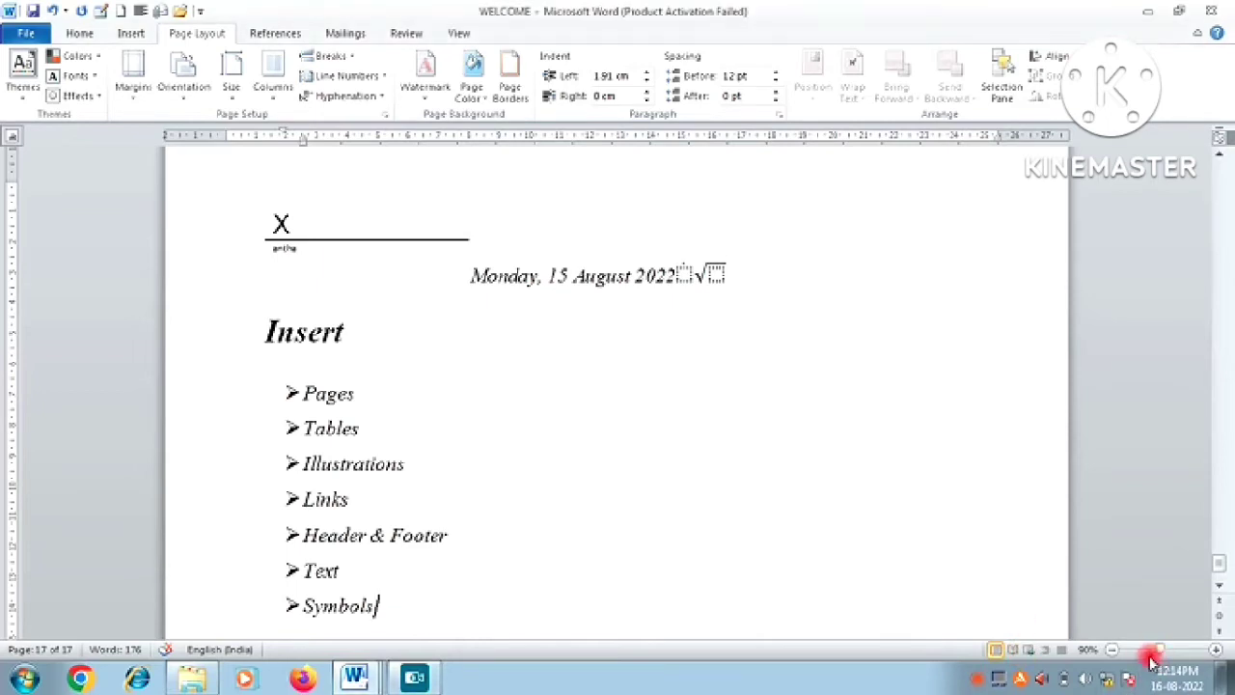
Zoom out to see all 17 landscape pages and scroll back to the first page.
left_click(1113, 650)
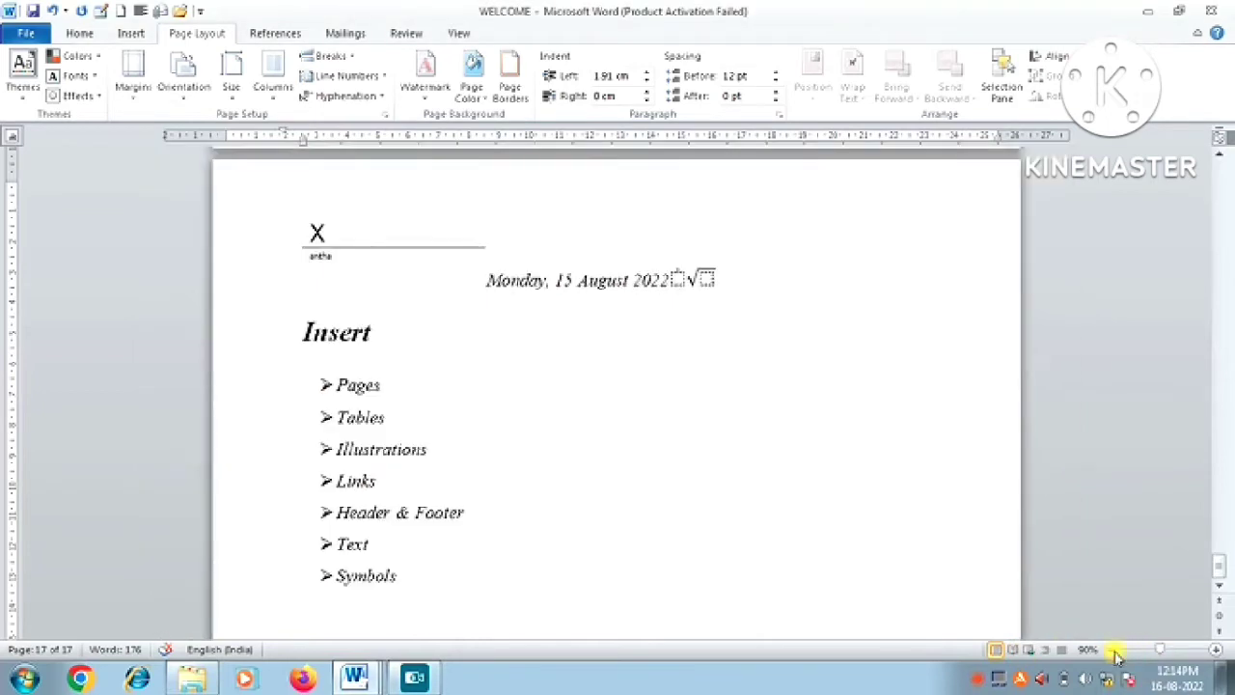
left_click(1112, 651)
left_click(1113, 650)
left_click(1113, 650)
left_click(1113, 651)
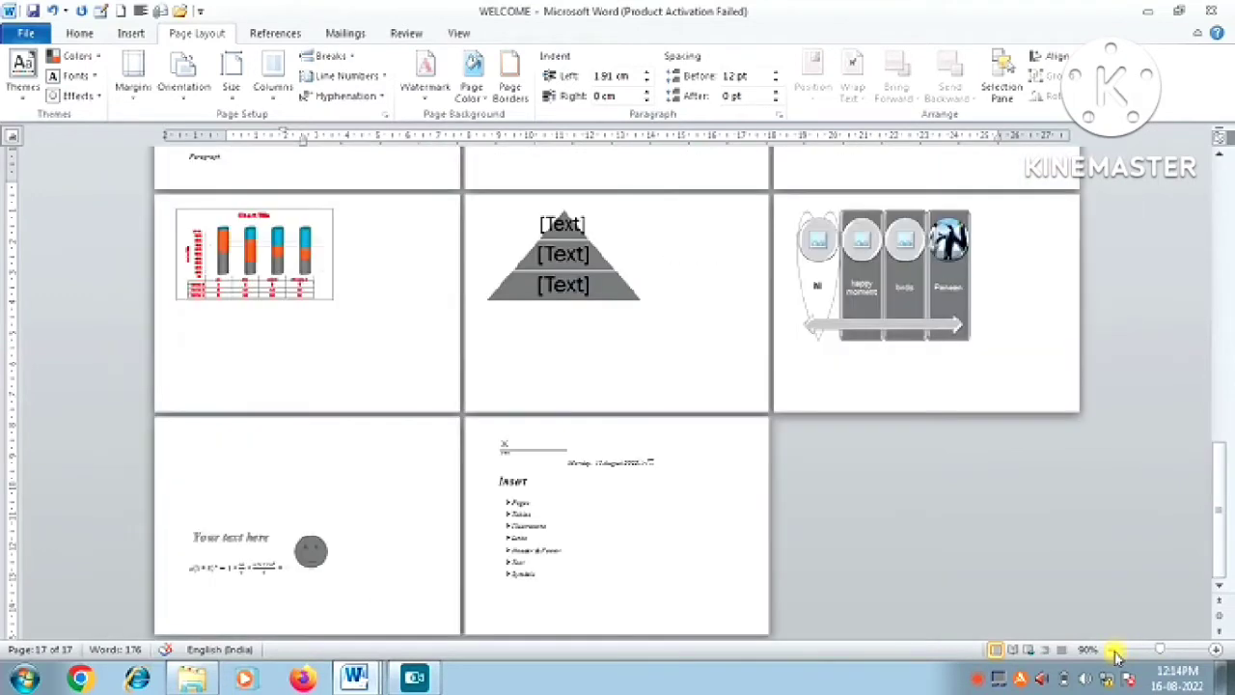
left_click(1112, 650)
left_click(1113, 651)
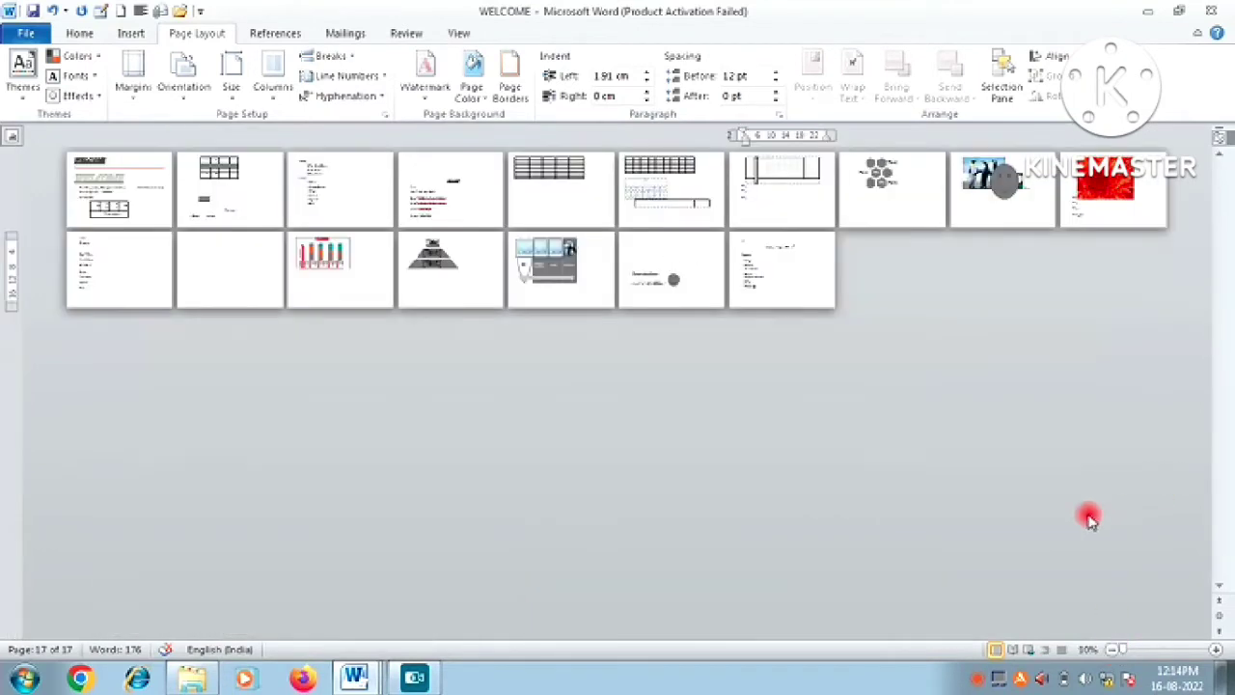
left_click(1135, 652)
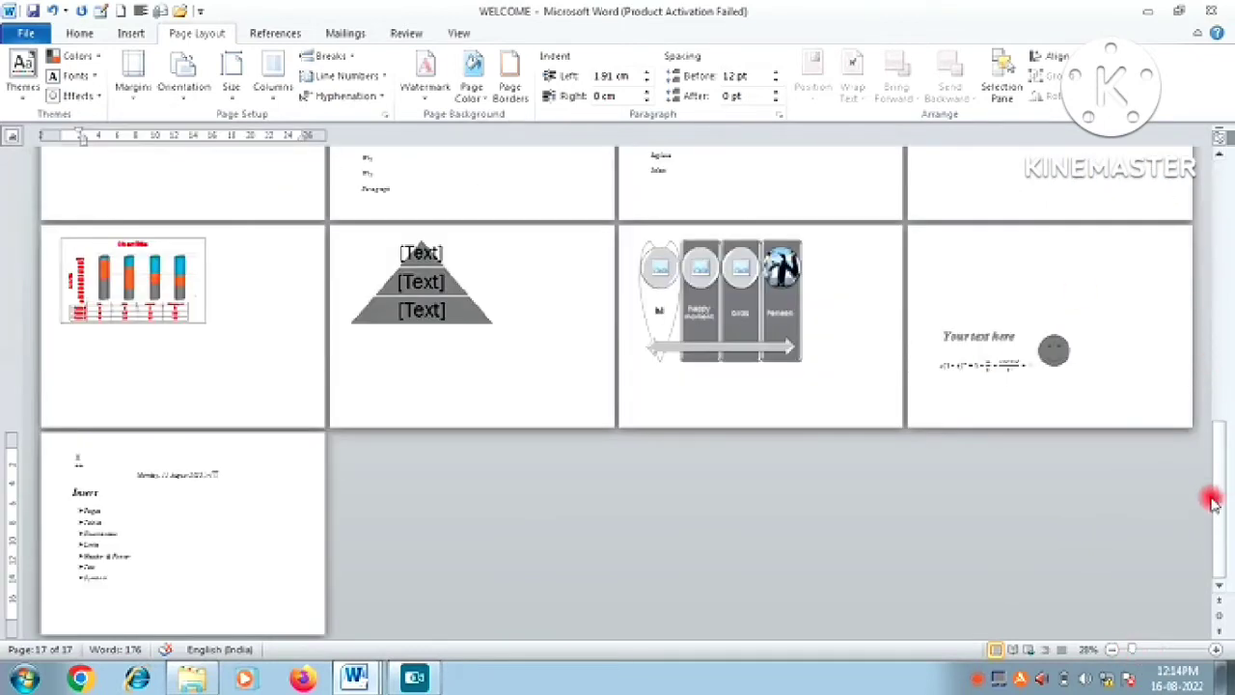
left_click_drag(1216, 509, 1216, 401)
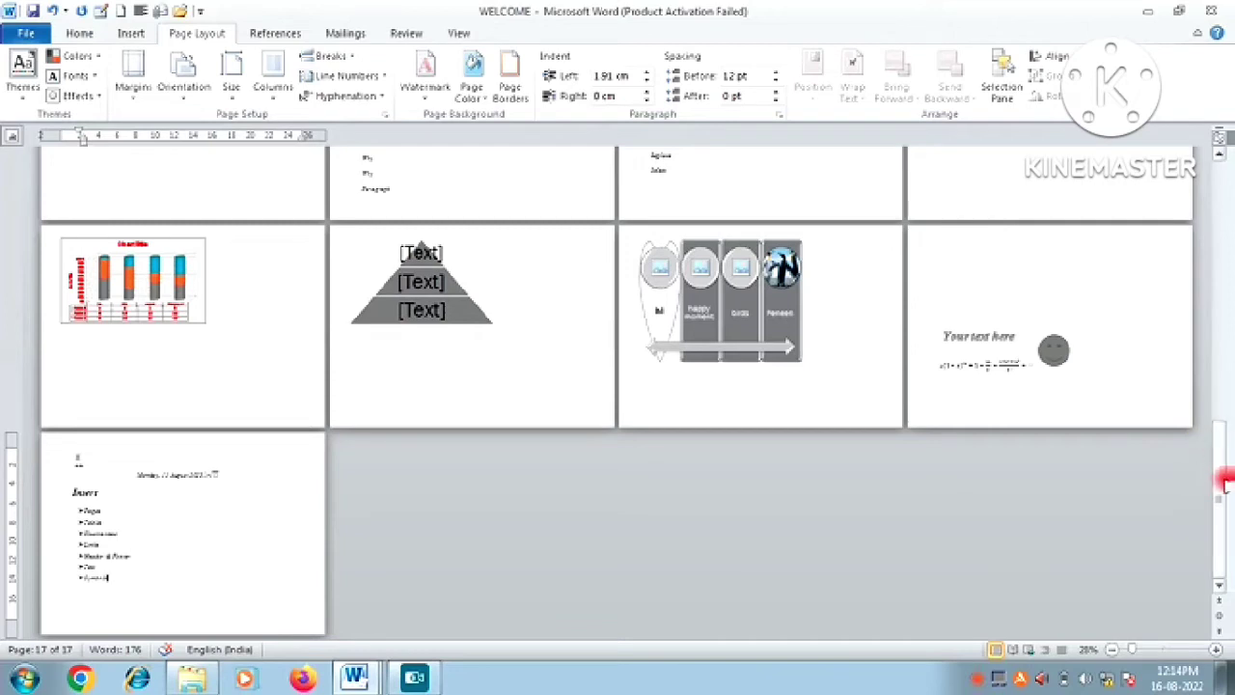
left_click_drag(1216, 401, 1218, 164)
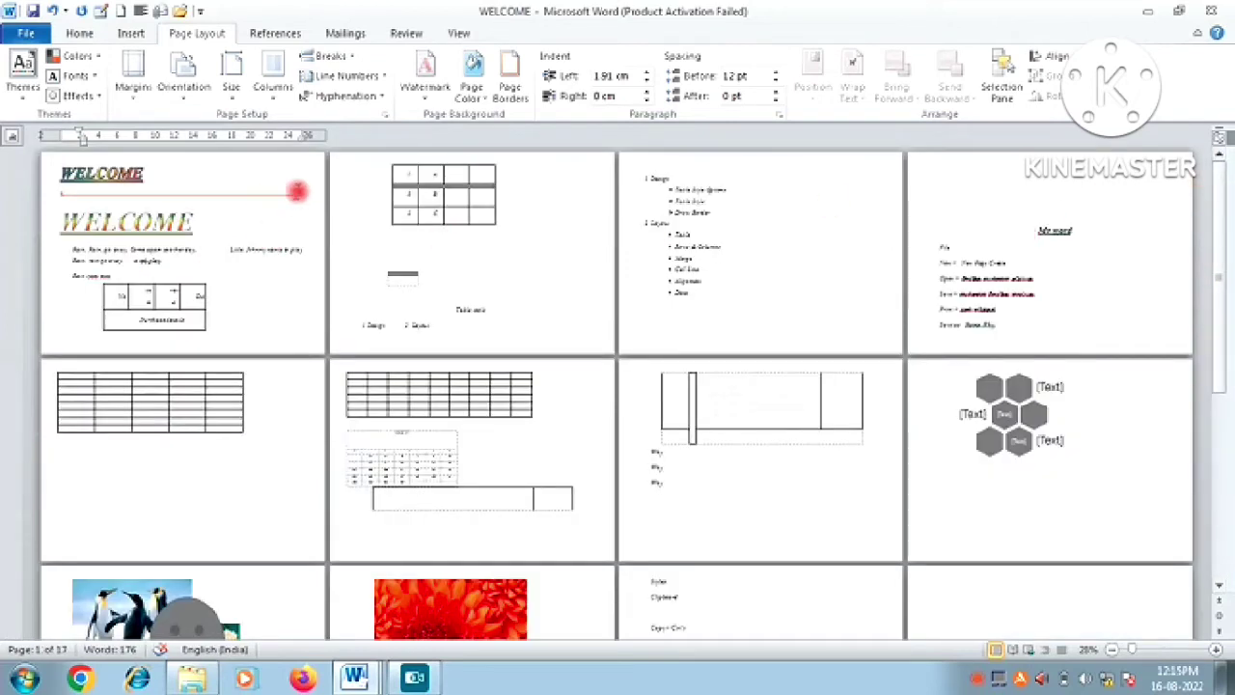
left_click(193, 107)
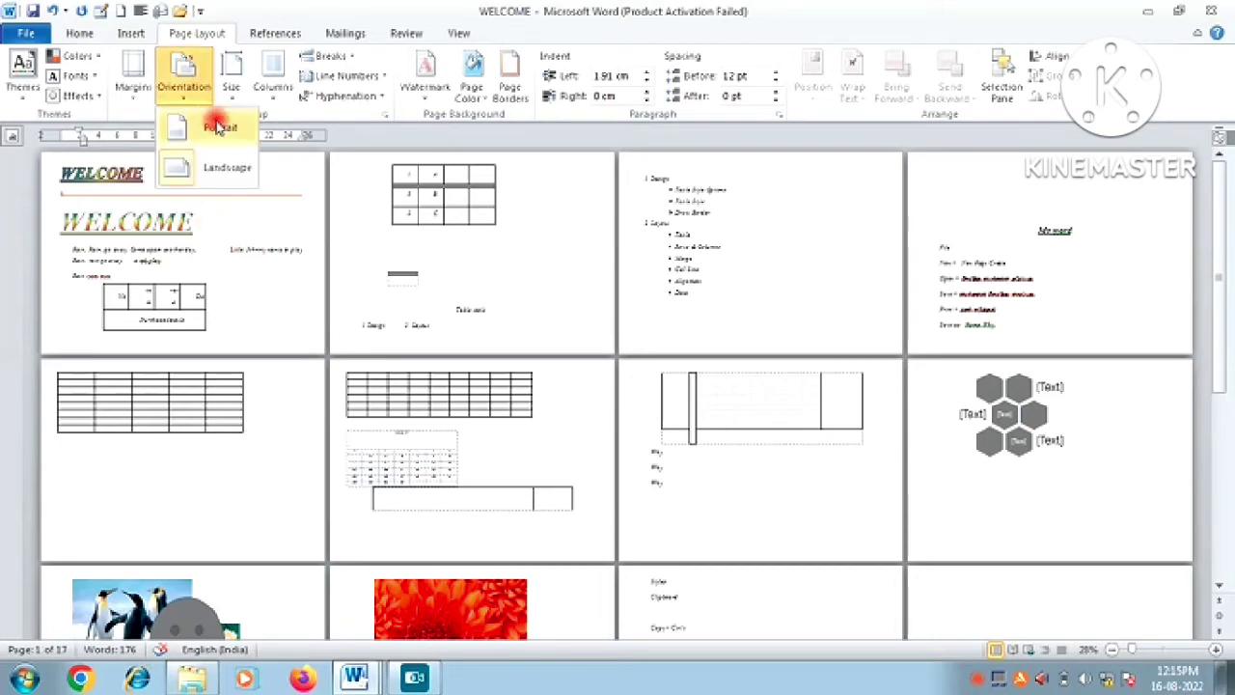
Return the pages to portrait and review the Margins and Size presets without changing them.
left_click(218, 130)
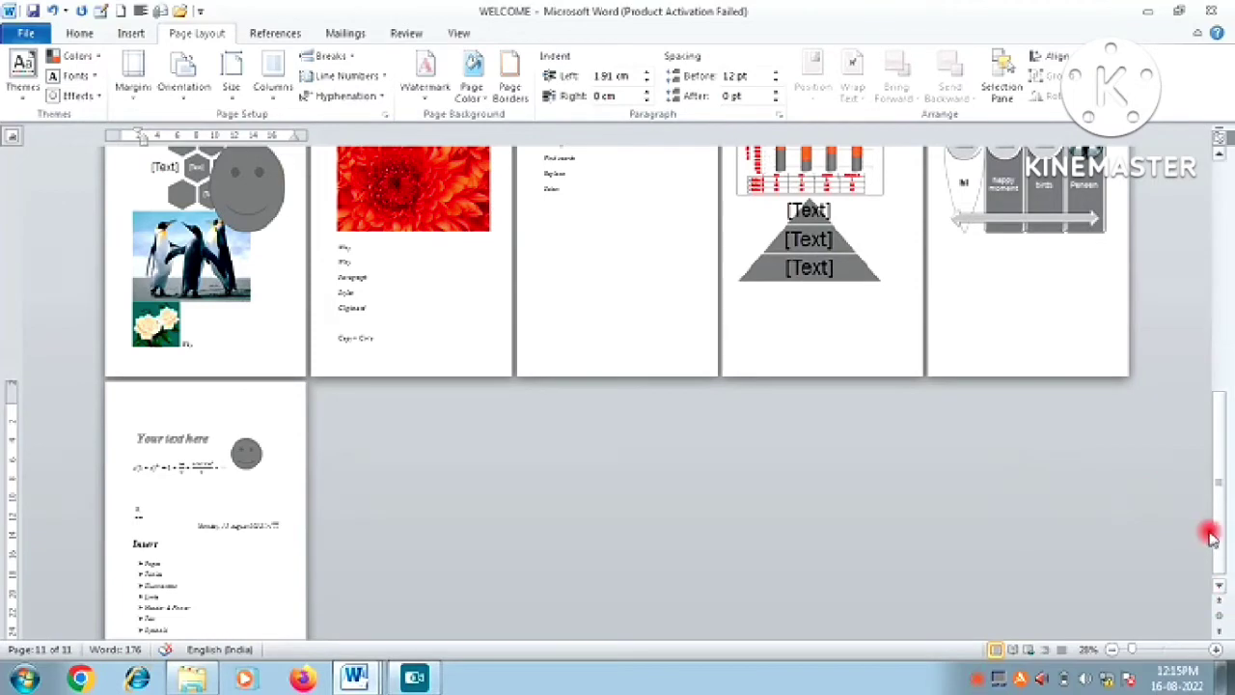
left_click_drag(1212, 530, 1202, 220)
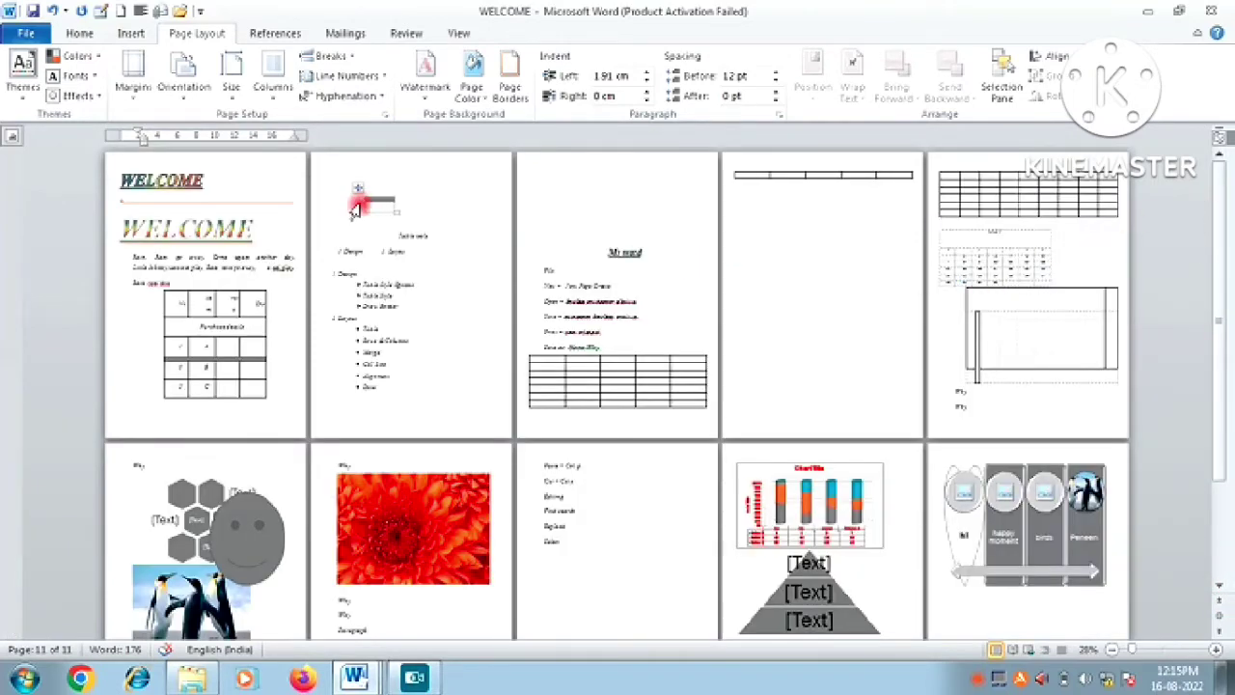
left_click(138, 84)
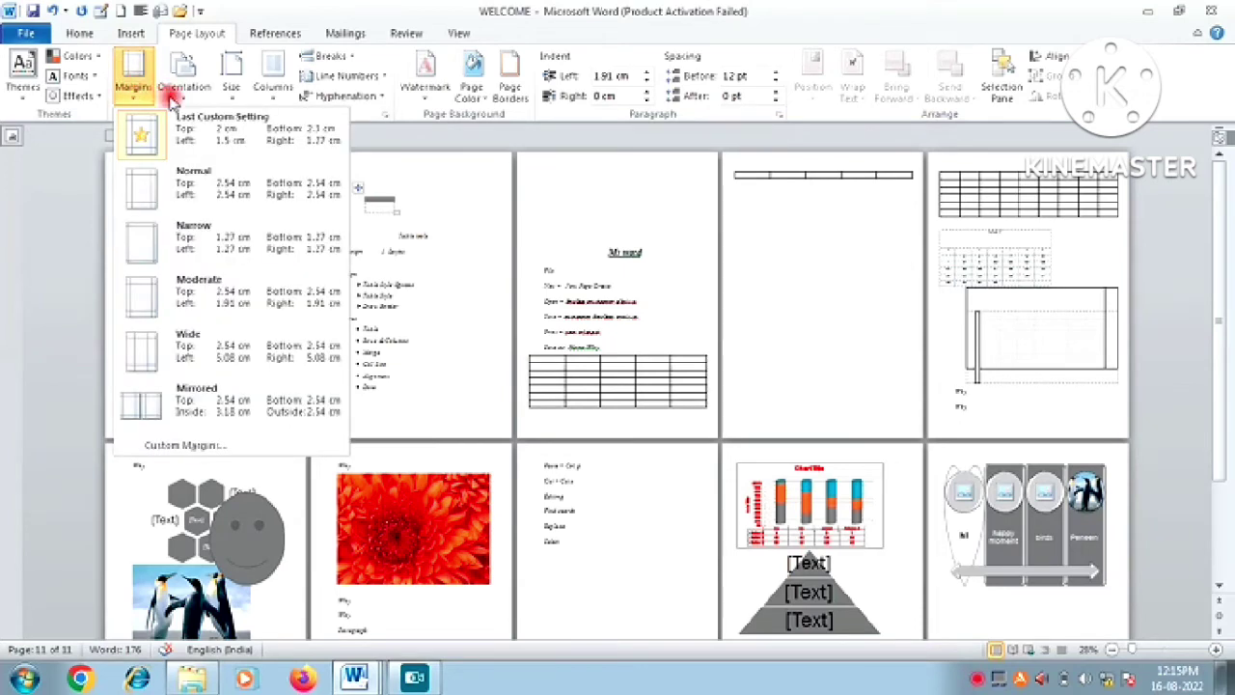
left_click(241, 89)
left_click(231, 85)
left_click(232, 85)
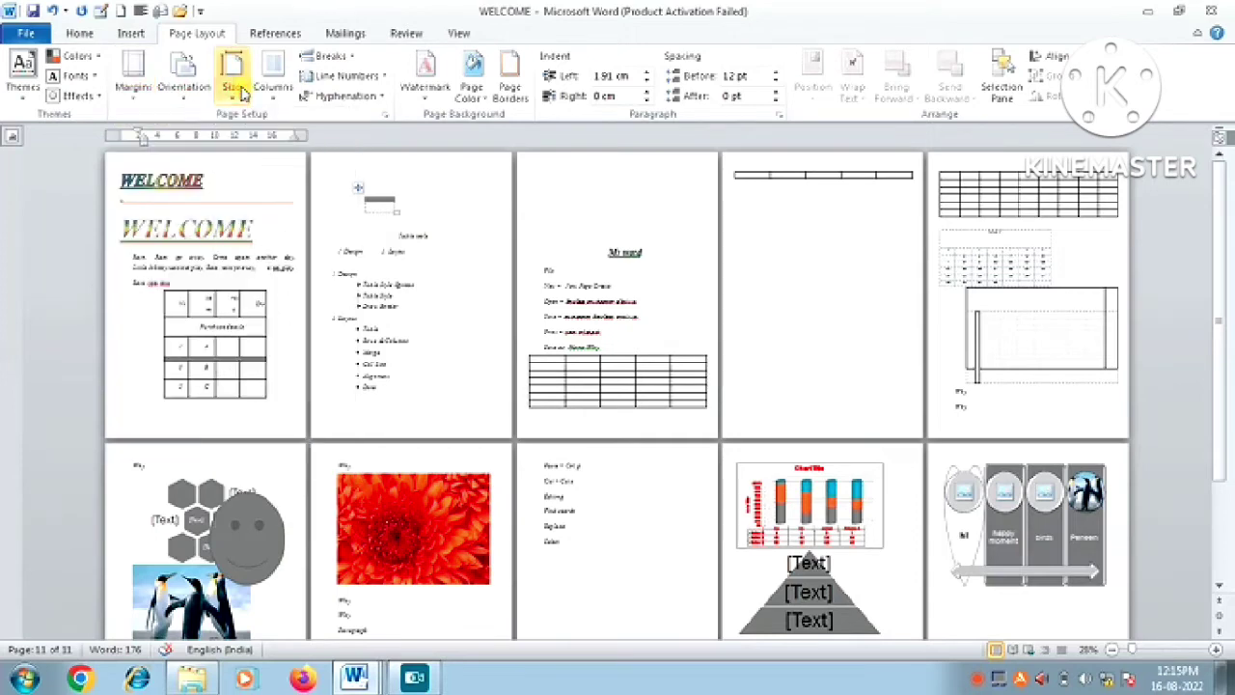
left_click(277, 92)
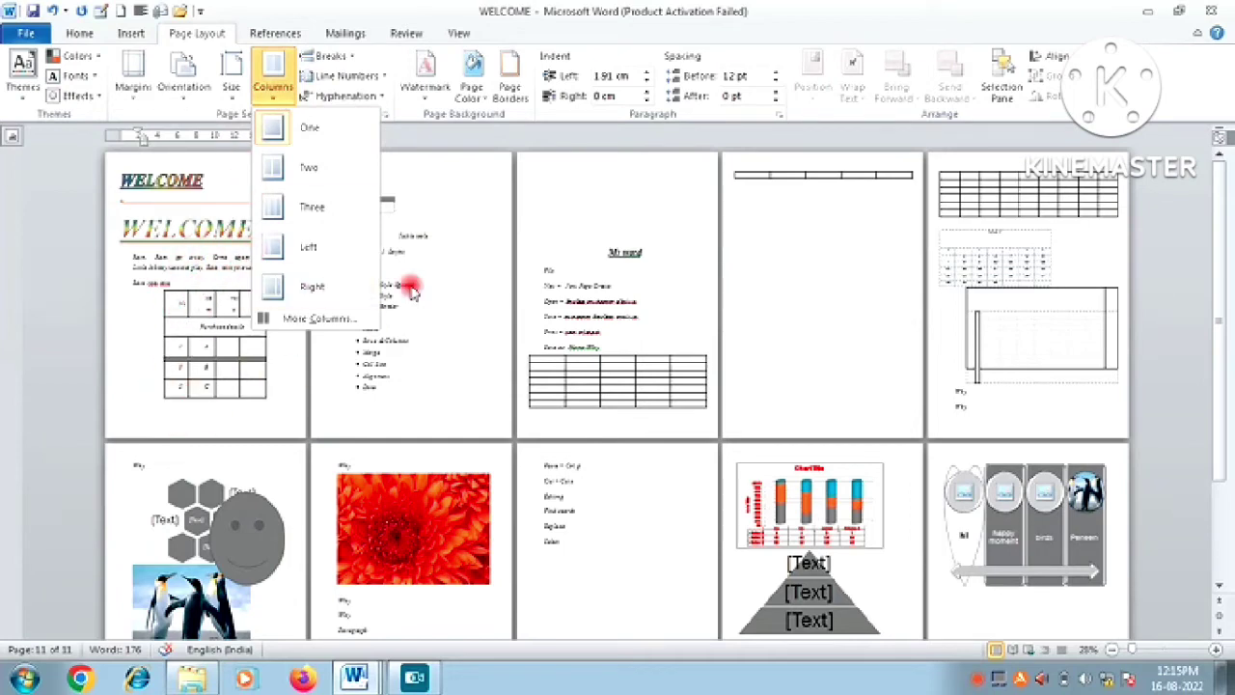
Split the document into two columns and turn the pages to landscape.
left_click(309, 169)
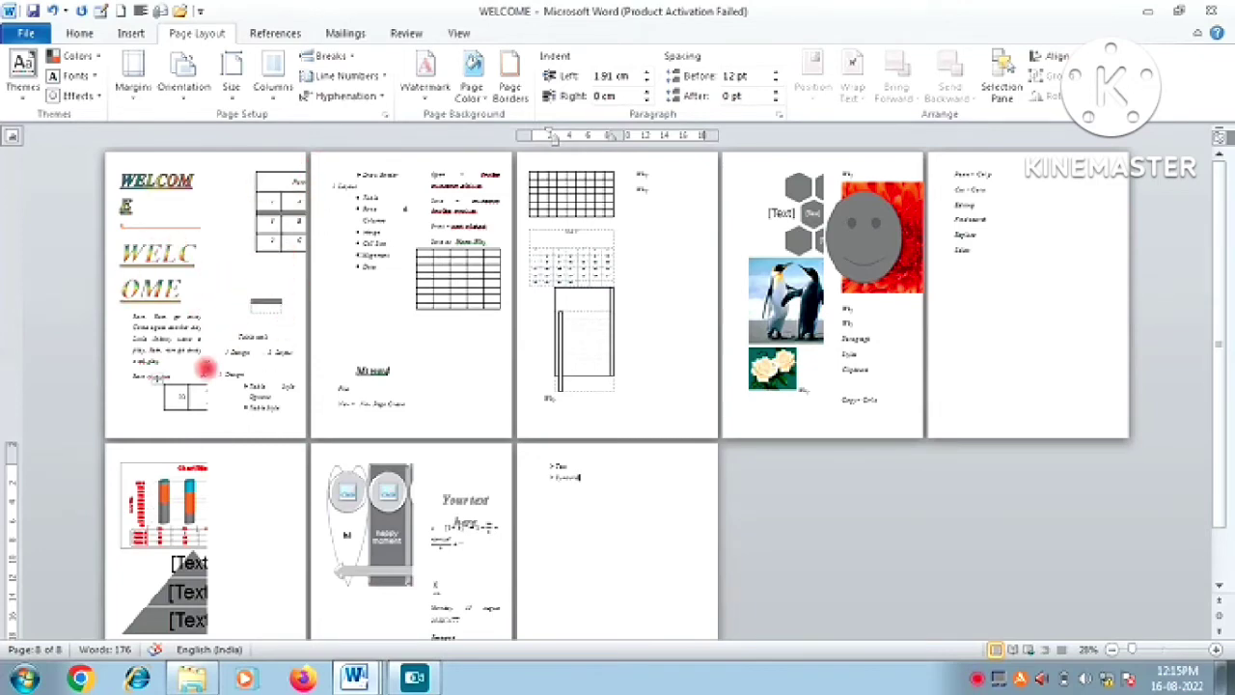
left_click(198, 70)
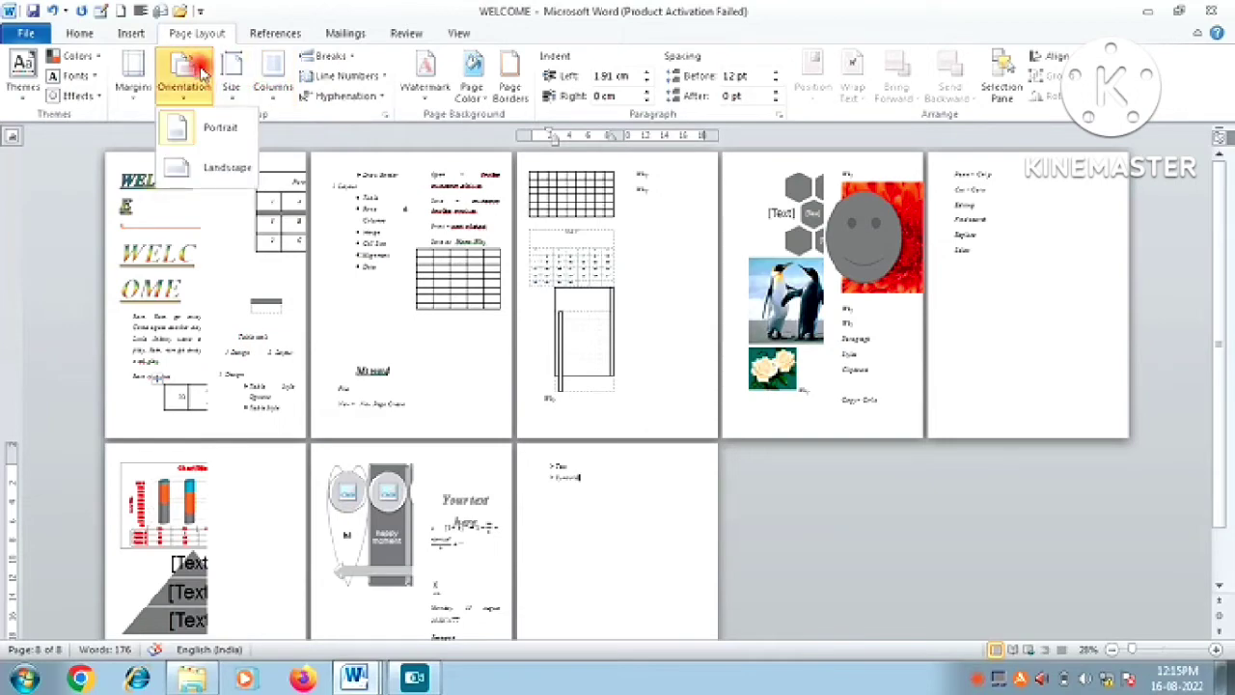
left_click(239, 169)
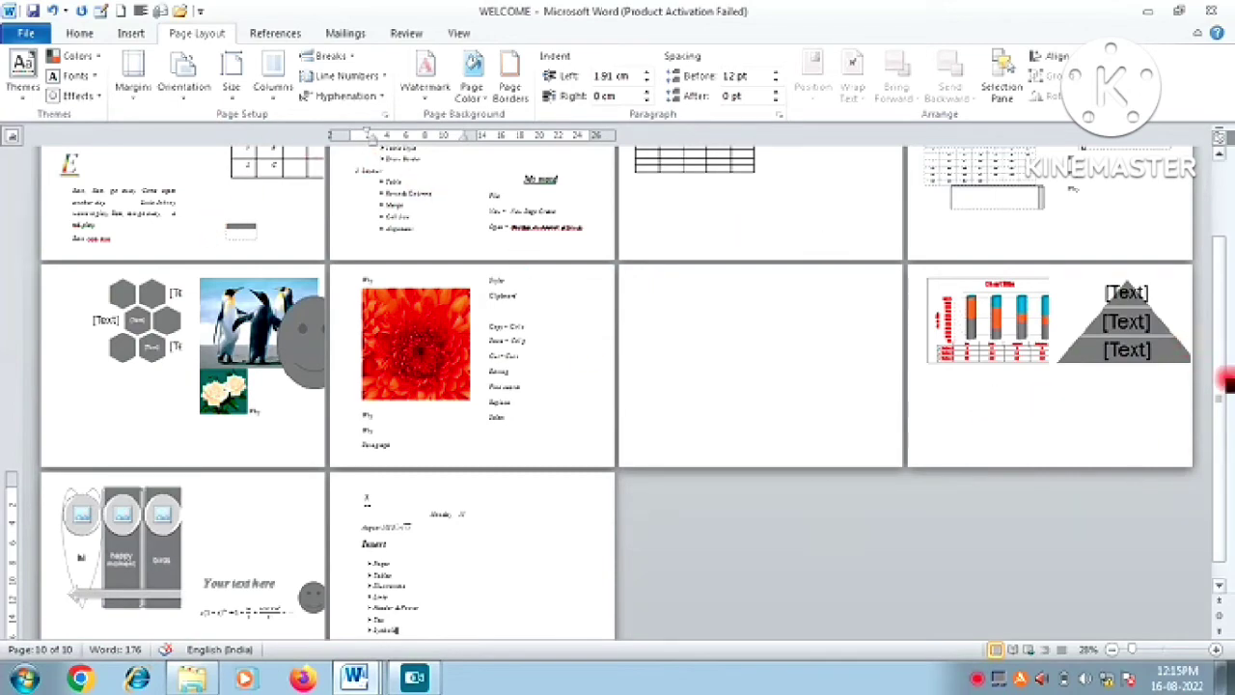
left_click_drag(1221, 366, 1206, 203)
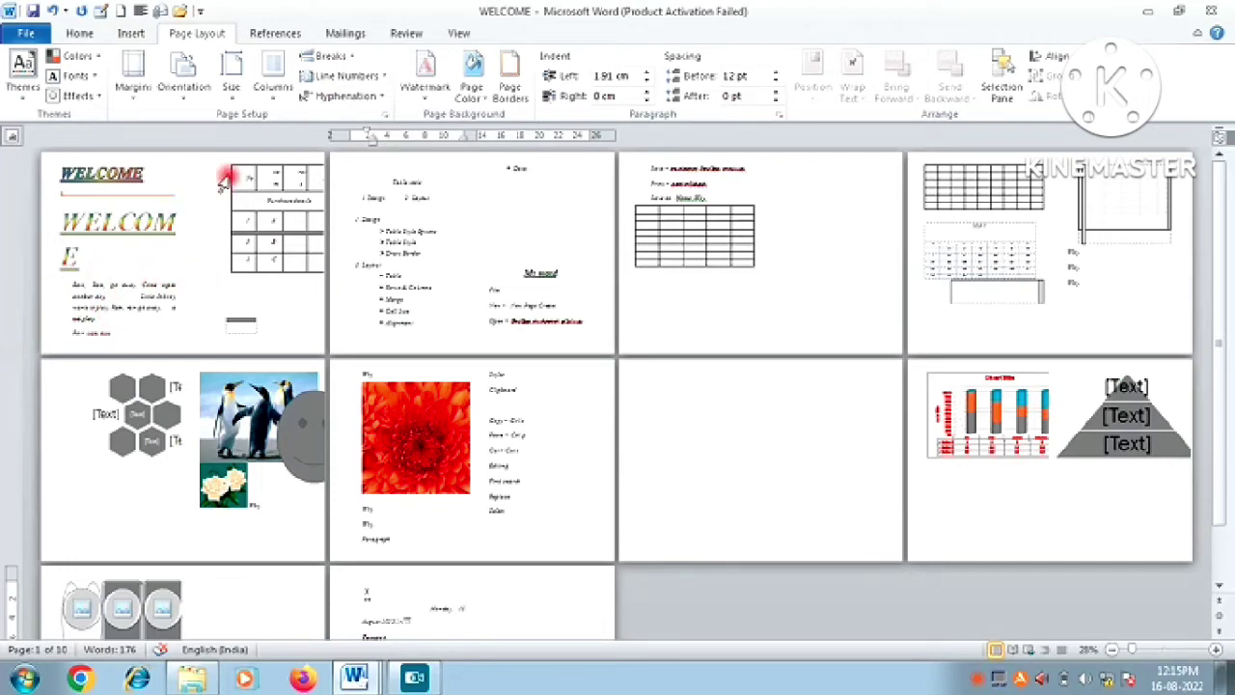
left_click(273, 85)
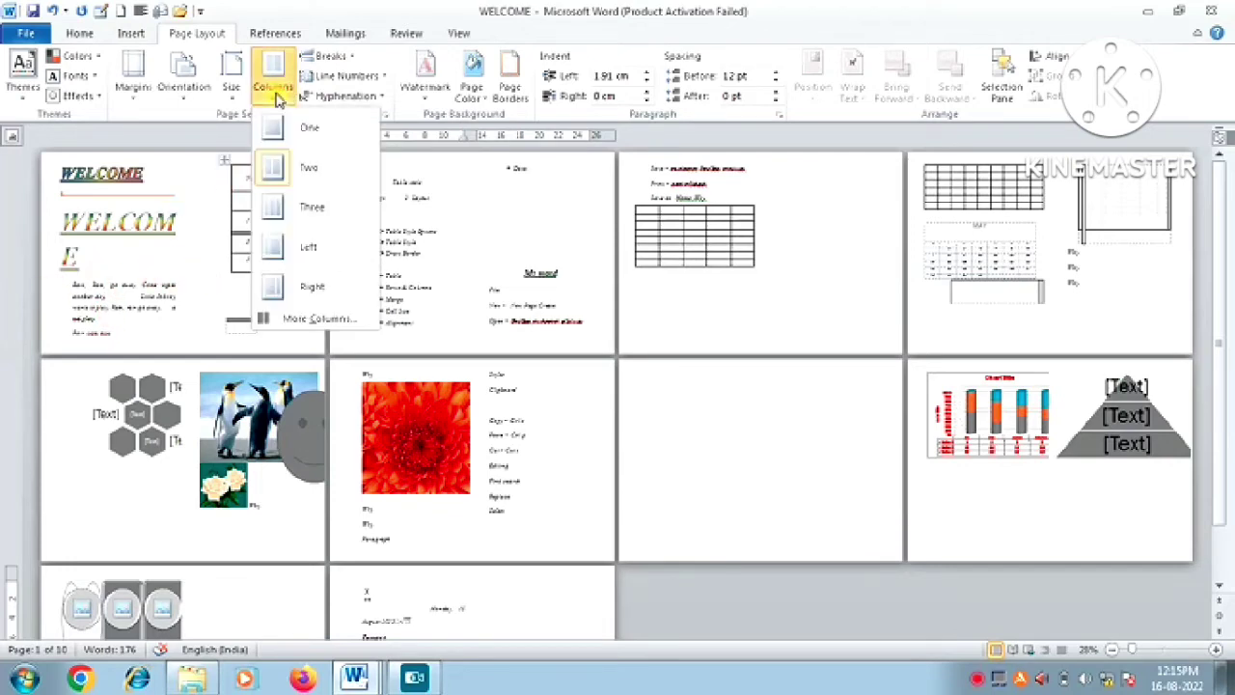
Use three columns on A3 paper, then zoom in to inspect page 1.
left_click(309, 210)
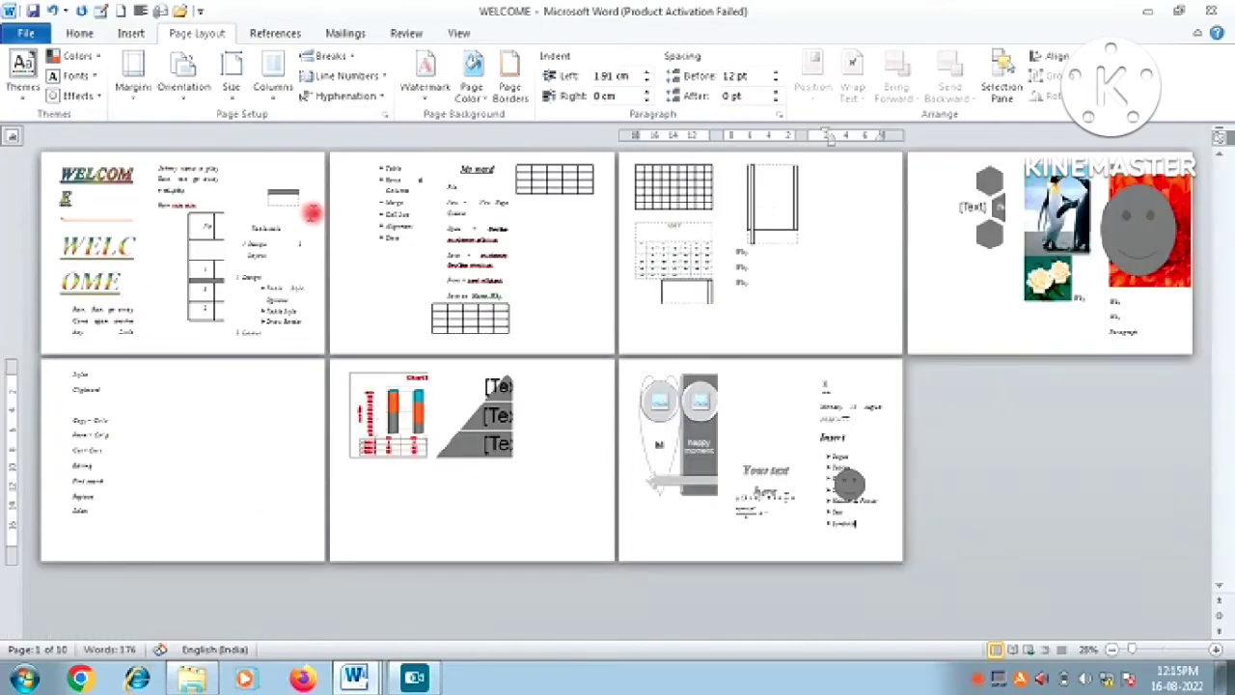
left_click(239, 77)
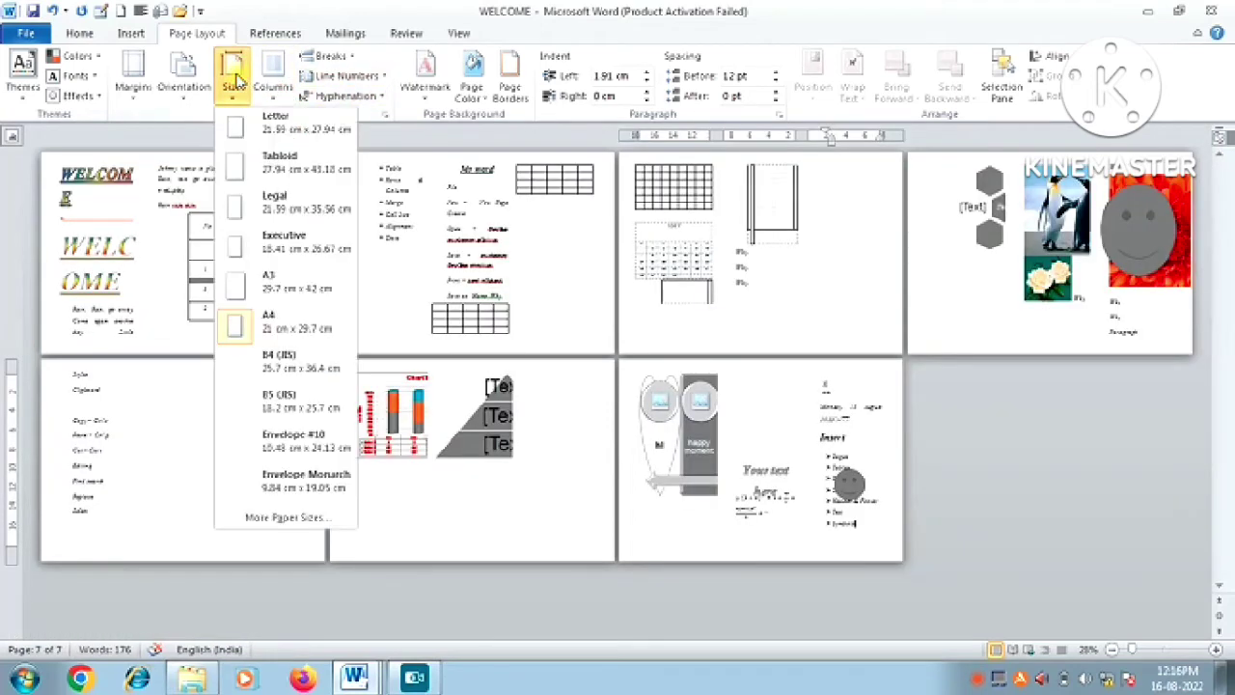
left_click(285, 300)
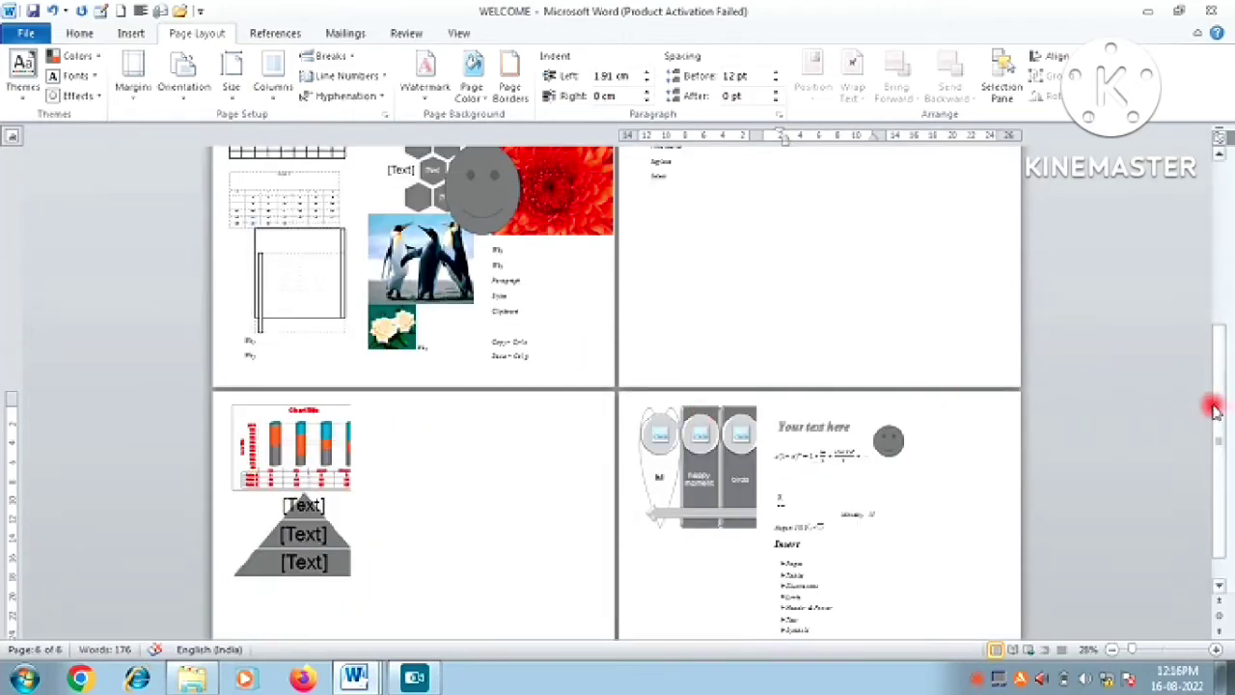
left_click_drag(1219, 406, 1213, 200)
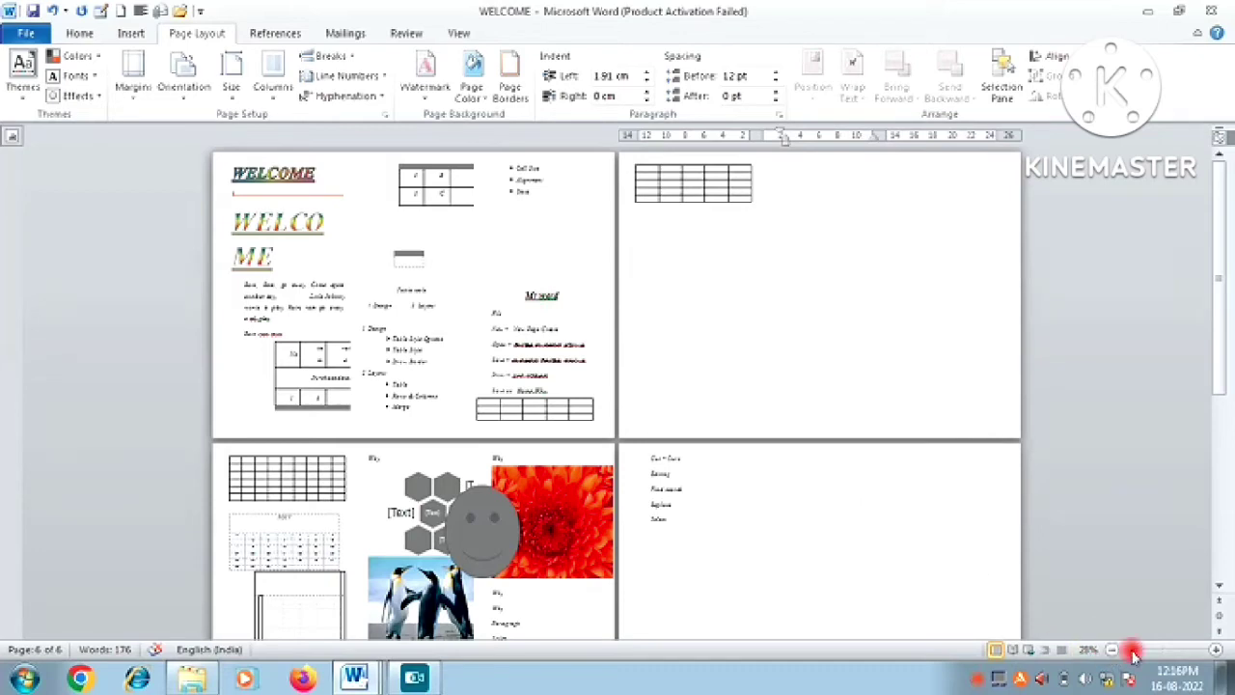
left_click(1216, 654)
left_click(1216, 654)
left_click(1216, 655)
left_click(1216, 654)
left_click(1216, 654)
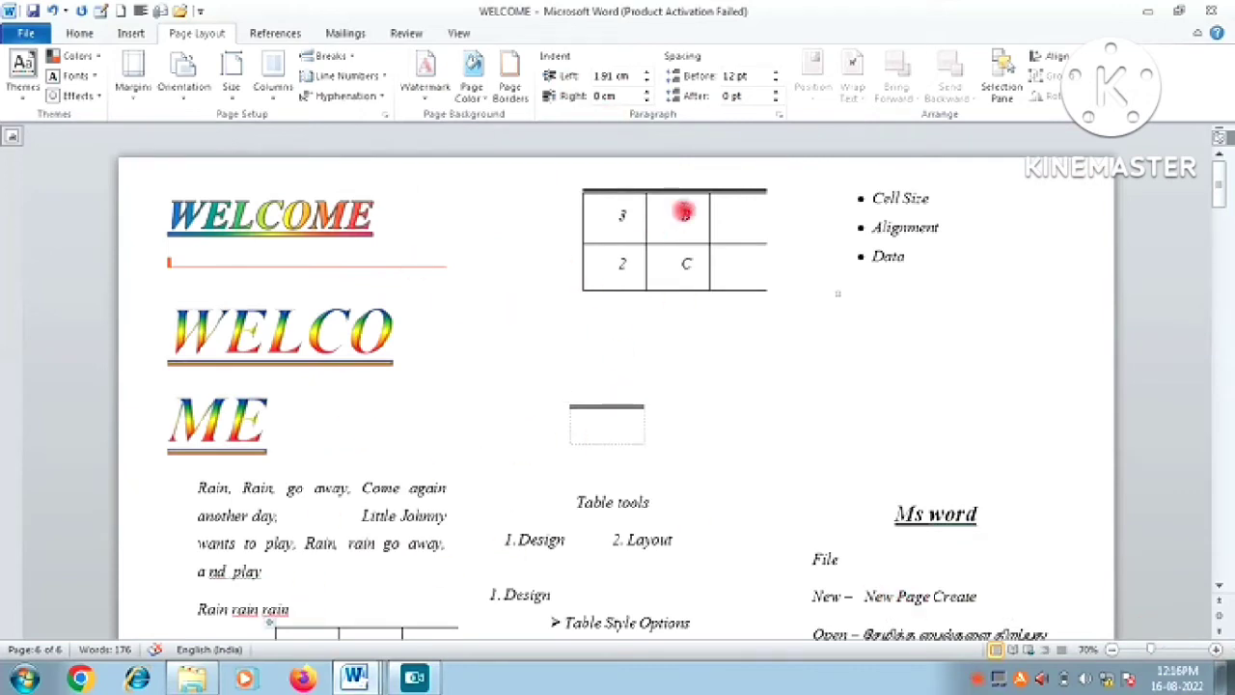
left_click(1115, 652)
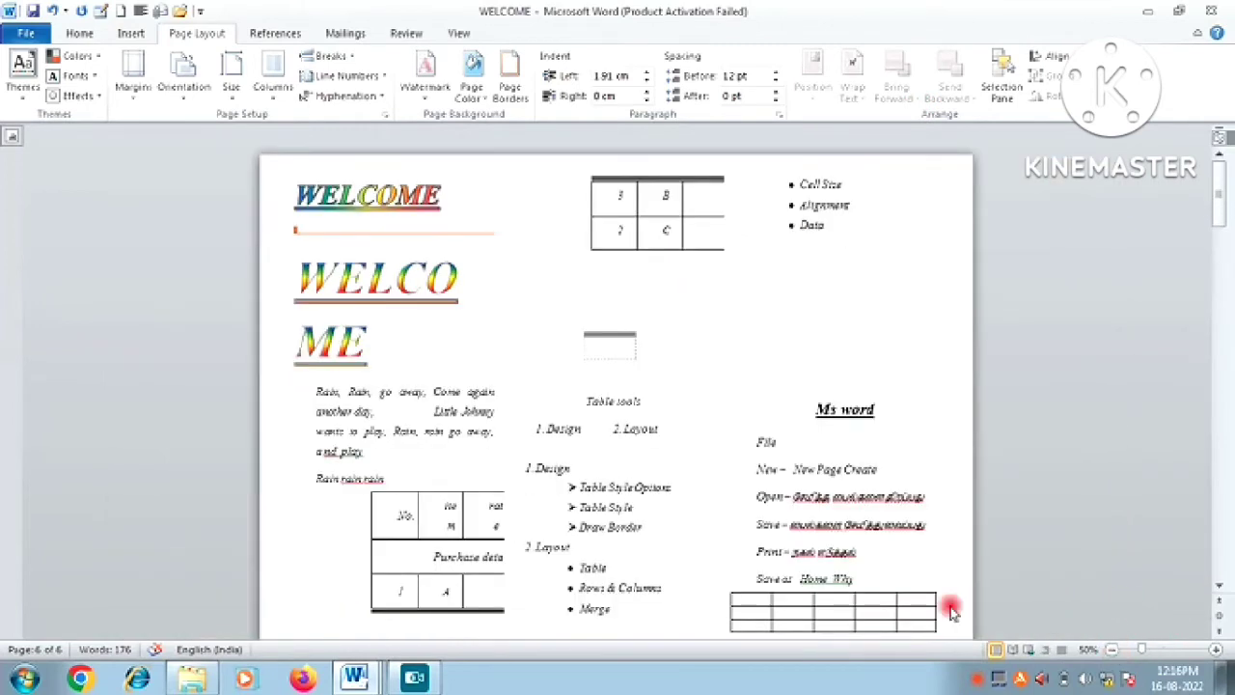
Apply the Left column layout with a narrow left column.
left_click(272, 87)
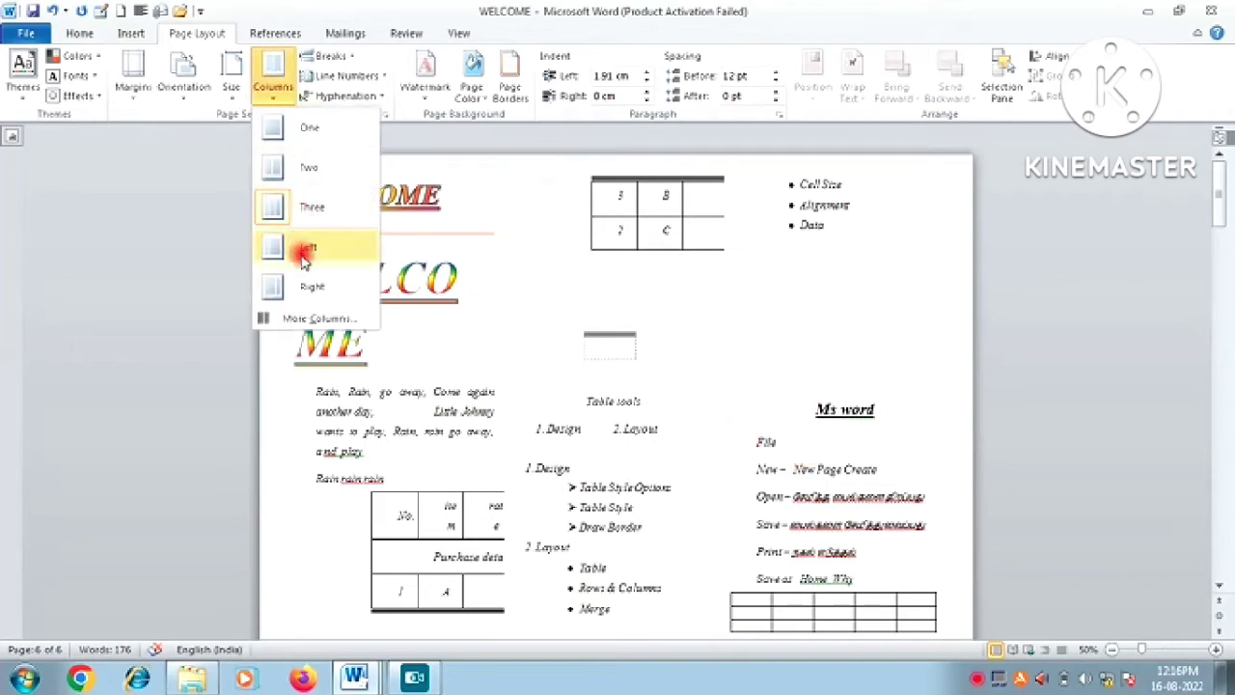
left_click(303, 251)
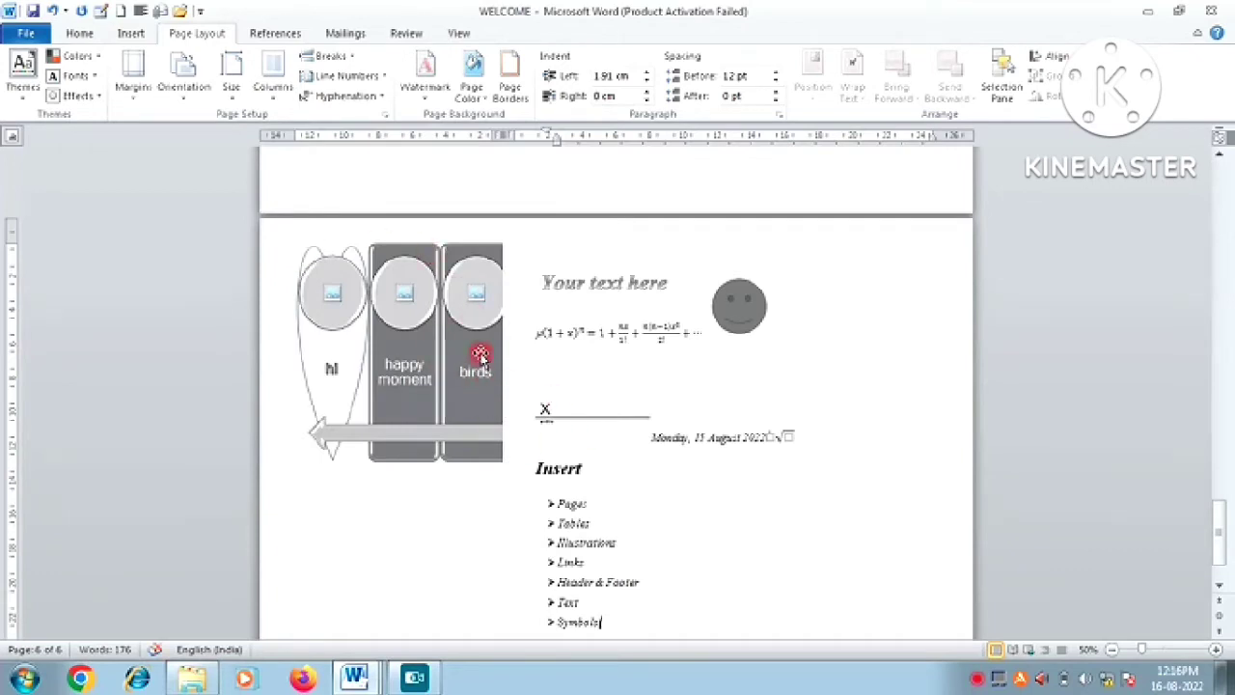
left_click(271, 89)
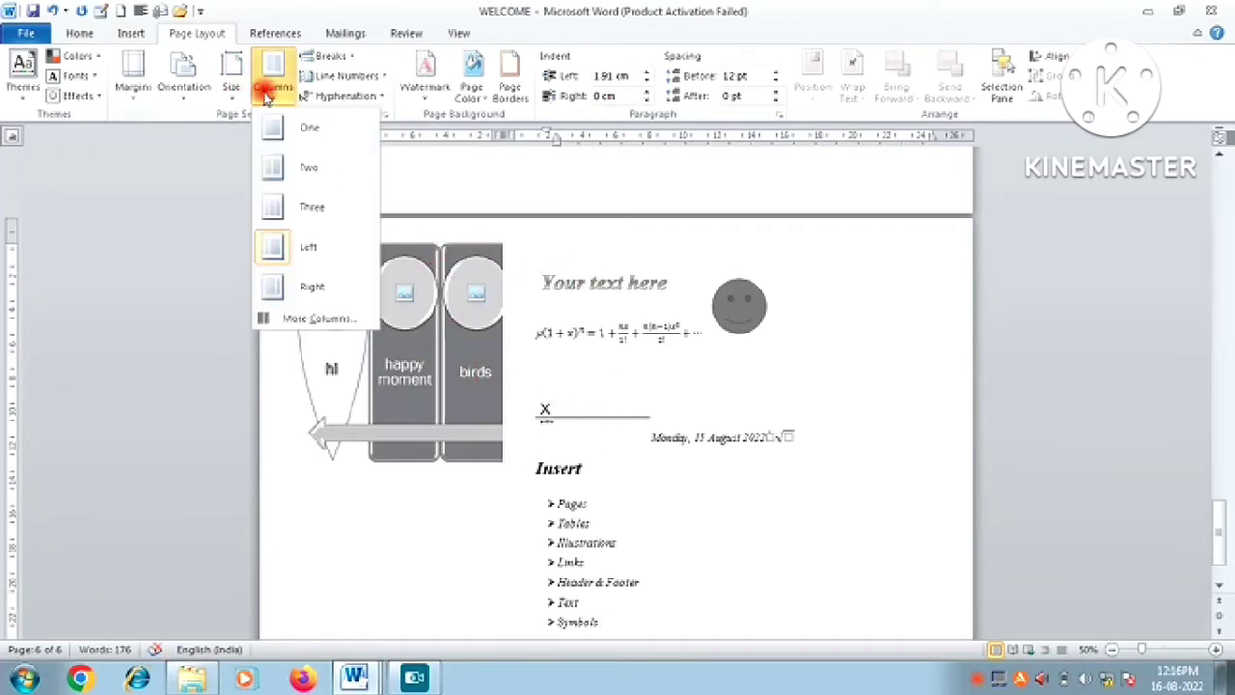
Try three columns and a higher column count in More Columns, then cancel without applying.
left_click(318, 321)
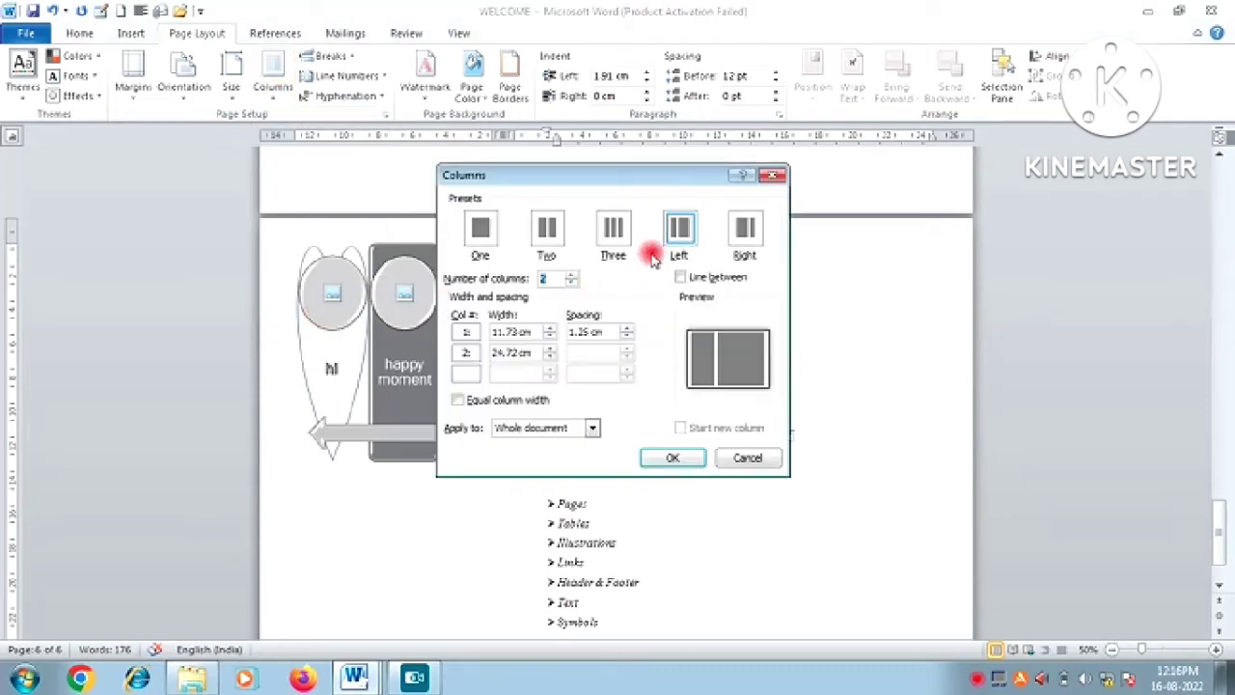
left_click(610, 248)
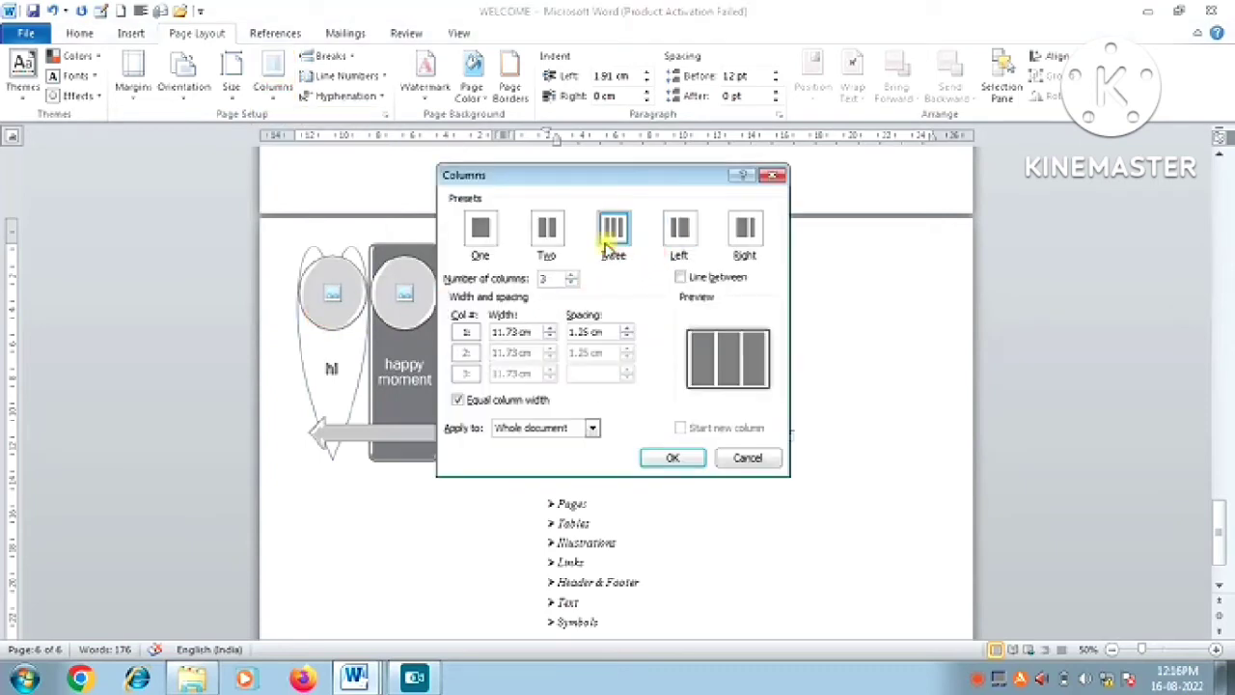
left_click(572, 275)
left_click(572, 275)
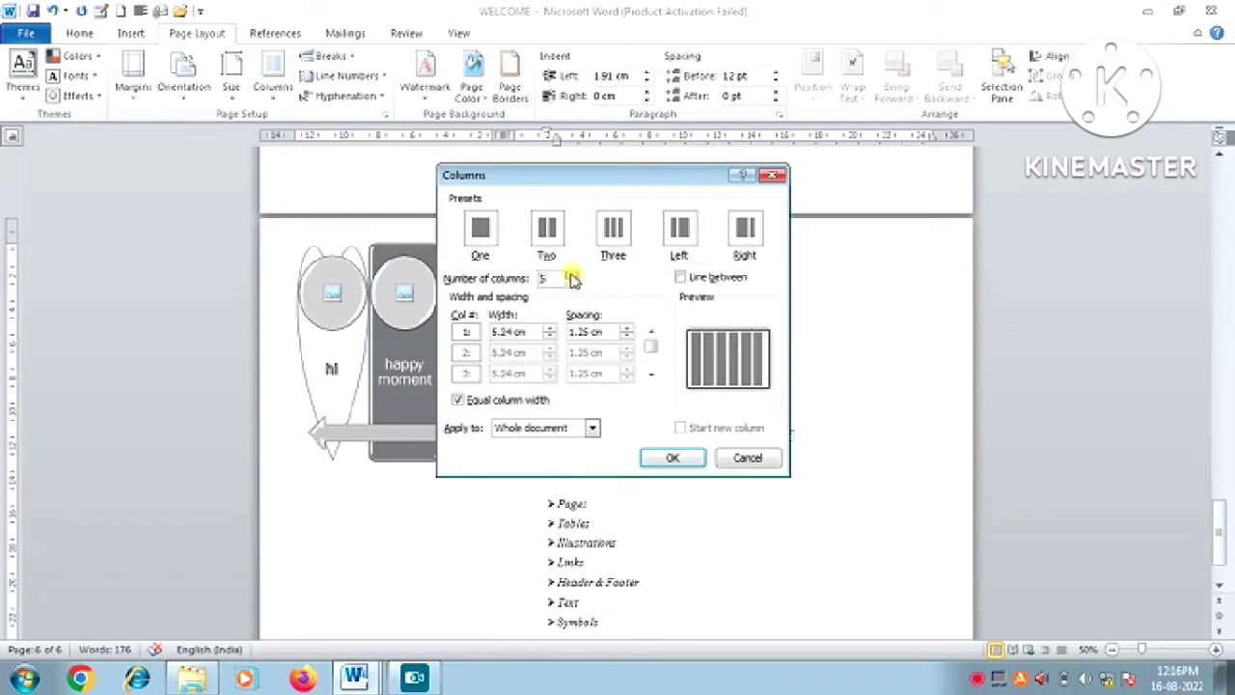
left_click(571, 275)
left_click(572, 275)
left_click(571, 275)
left_click(572, 275)
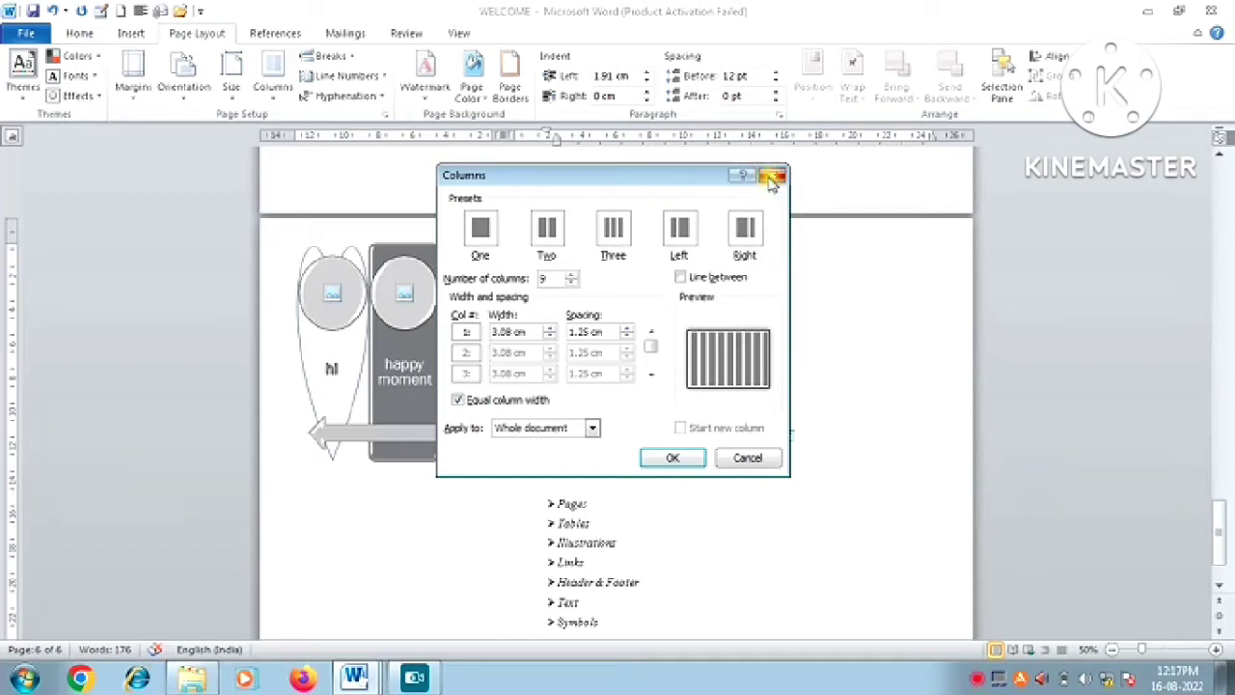
left_click(773, 177)
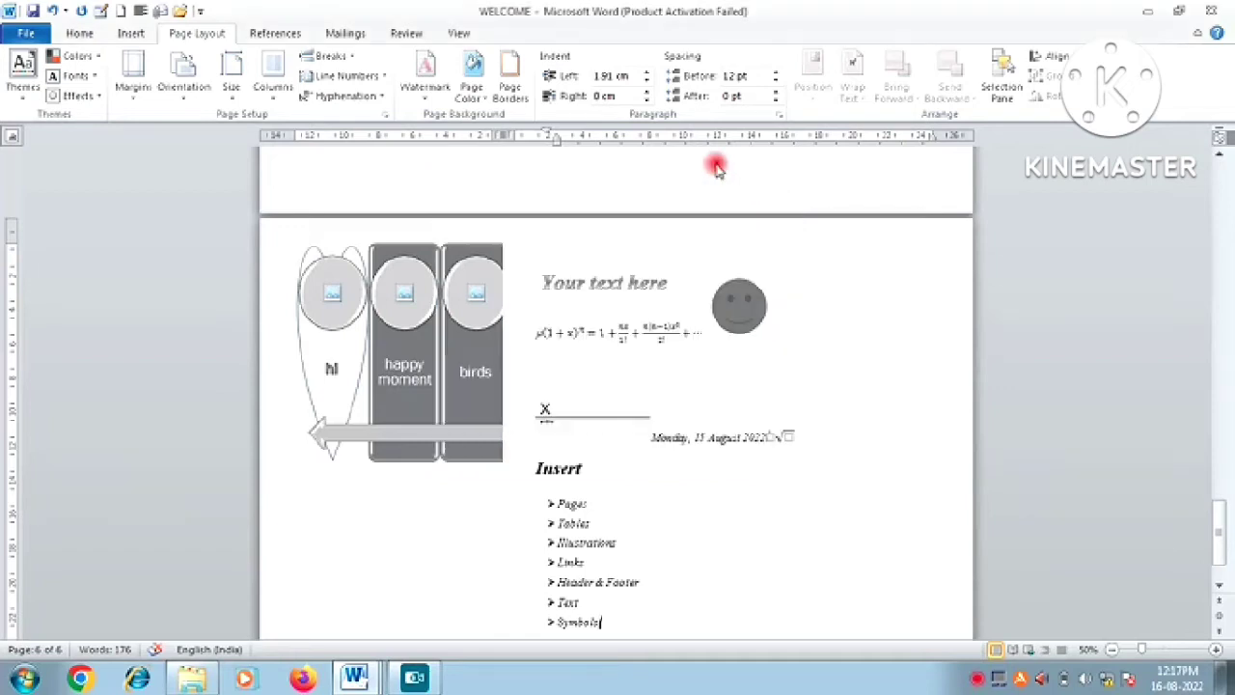
Set the layout to One column and the paper size to A4.
left_click(274, 79)
left_click(299, 131)
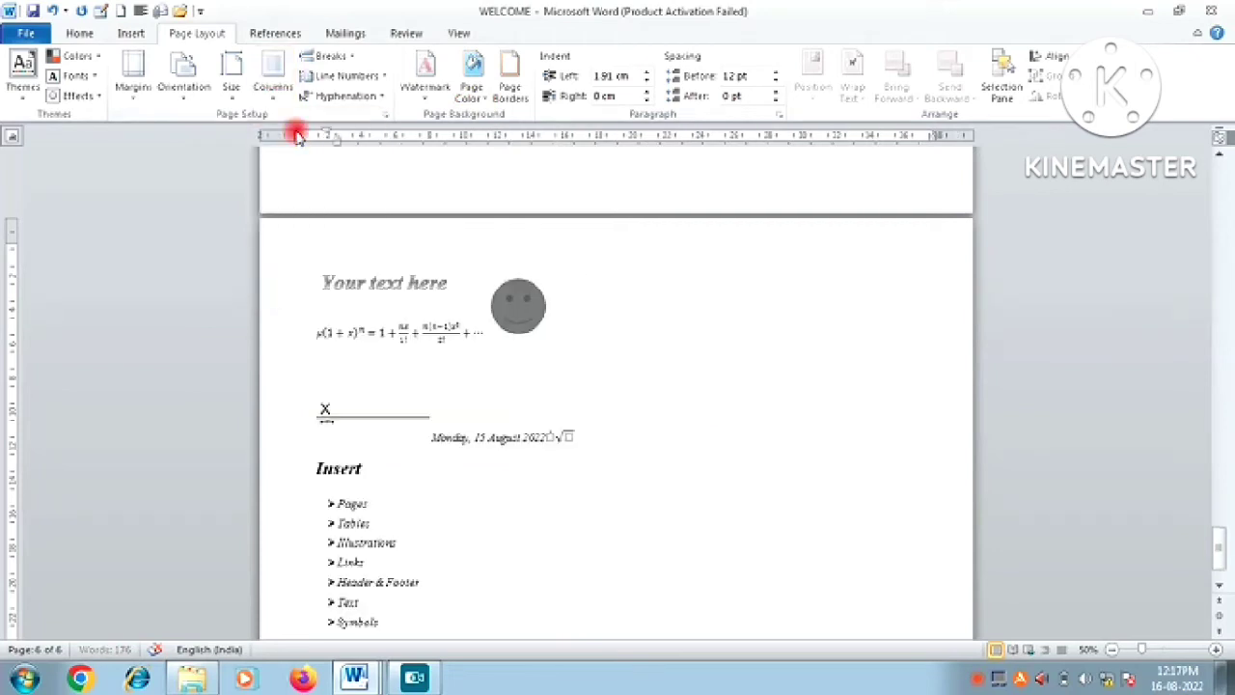
left_click(226, 81)
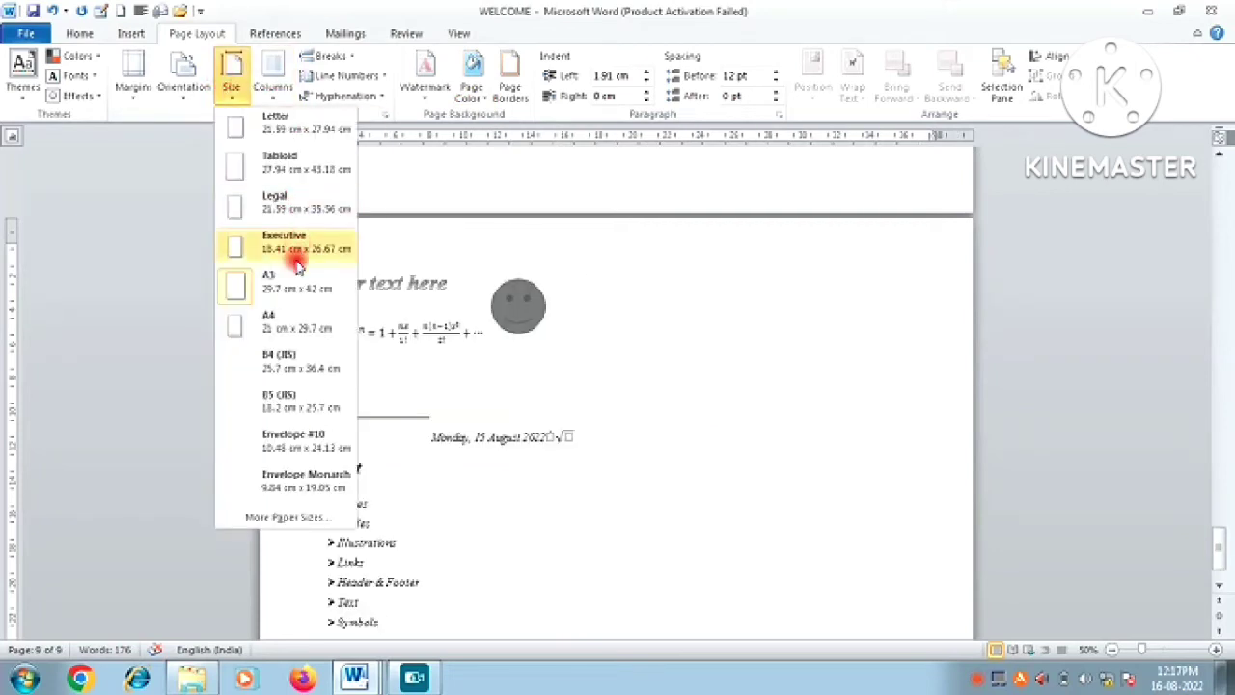
left_click(297, 325)
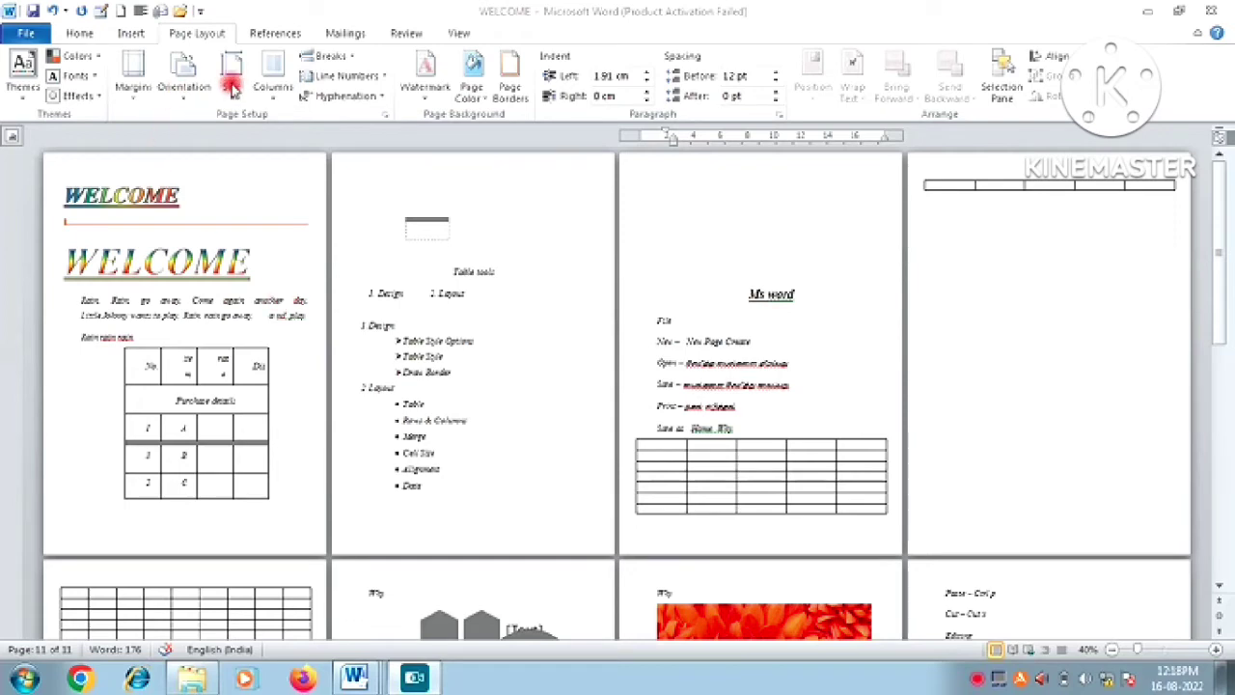
Insert two page breaks into the document, scrolling down between them.
left_click(328, 56)
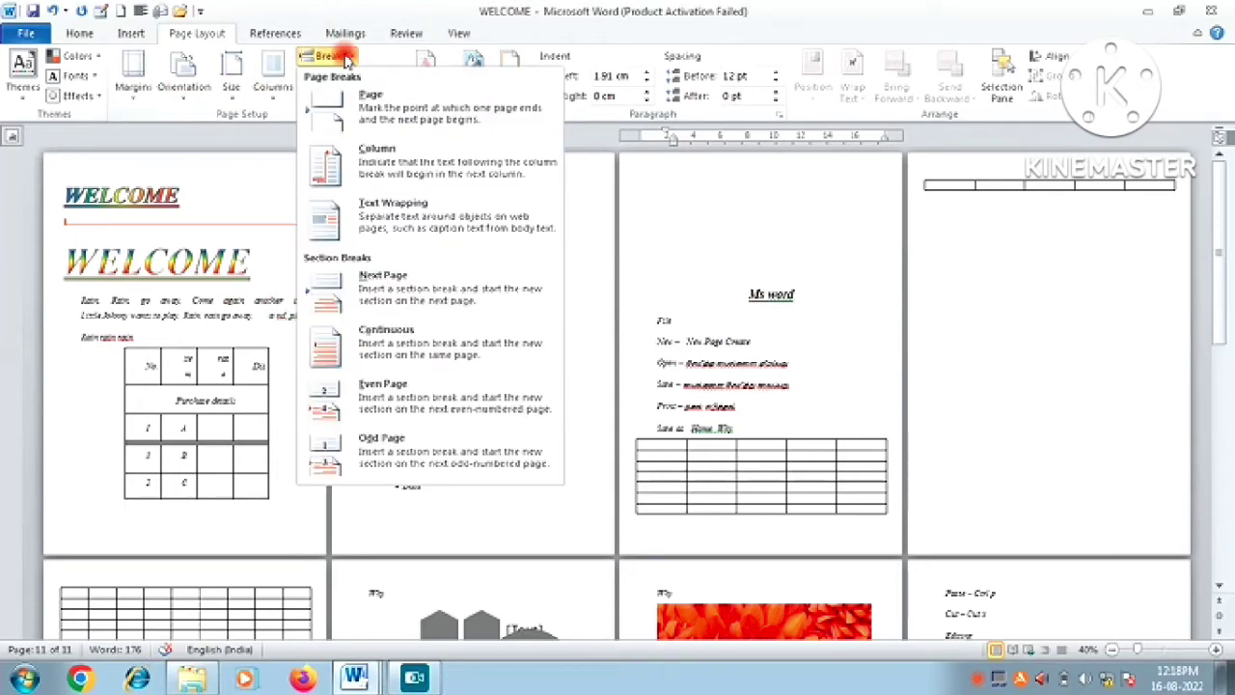
left_click(349, 108)
scroll(193, 328, "down", 5)
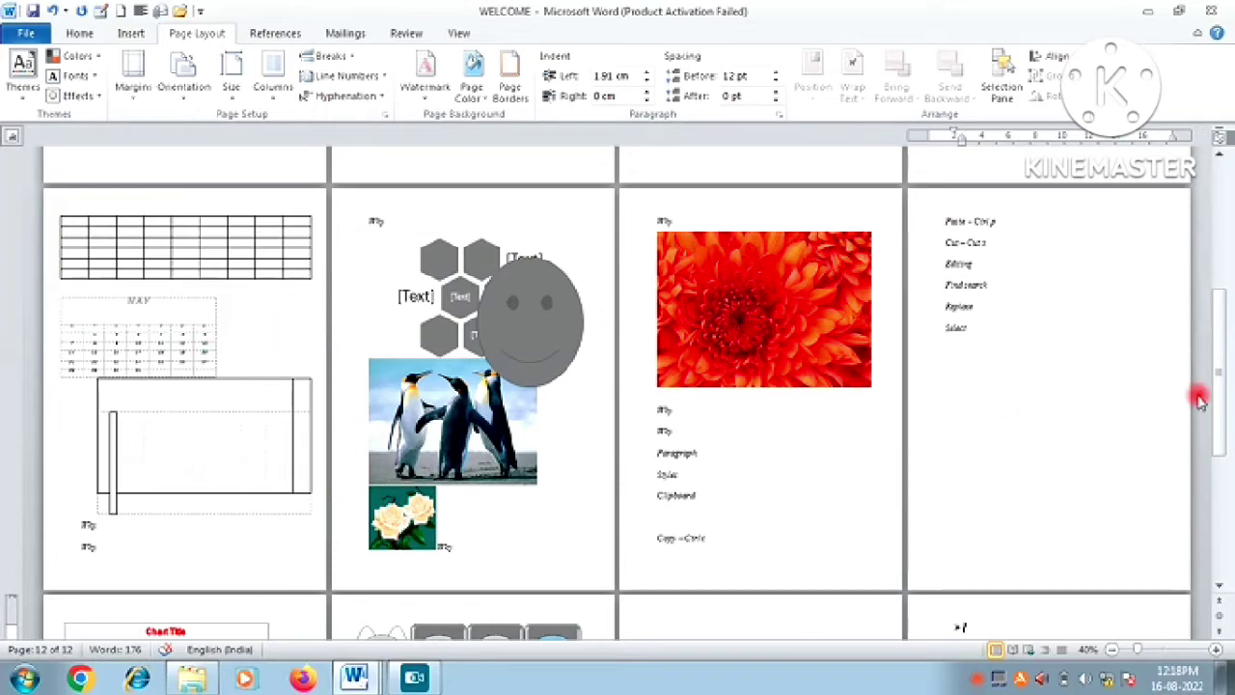
left_click_drag(1218, 405, 1213, 229)
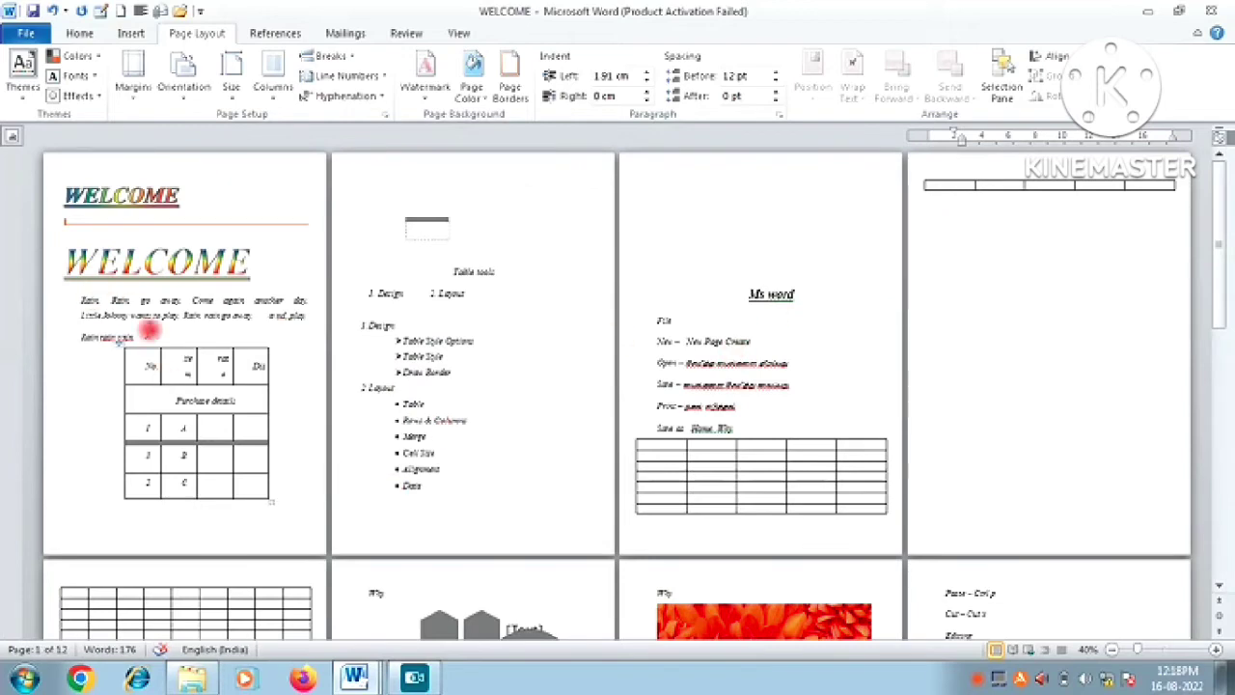
left_click(346, 58)
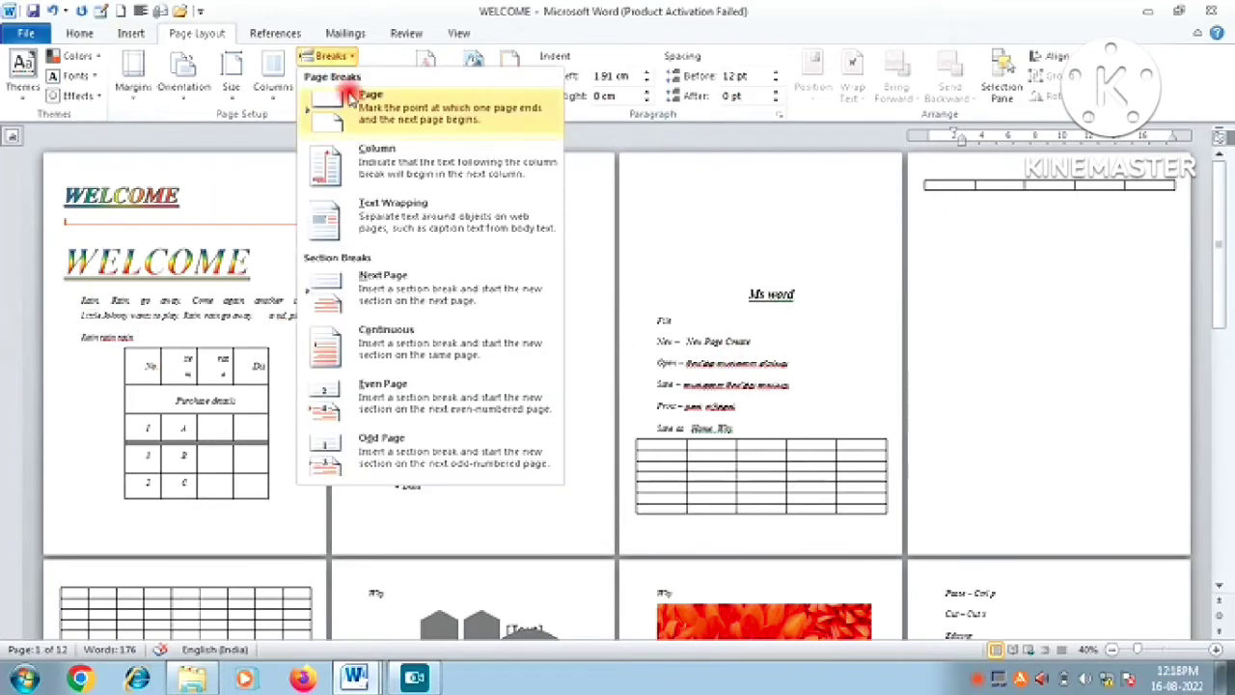
left_click(353, 100)
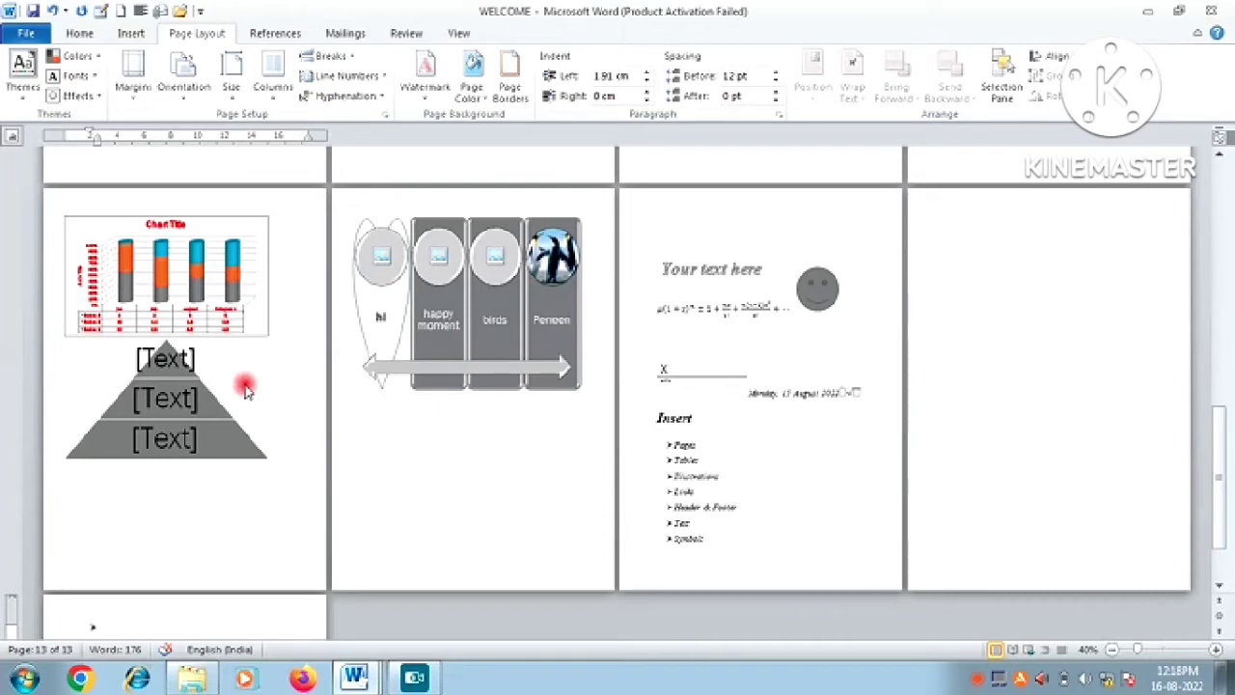
Apply Continuous line numbering and zoom in toward 100% to view the numbers.
left_click(365, 77)
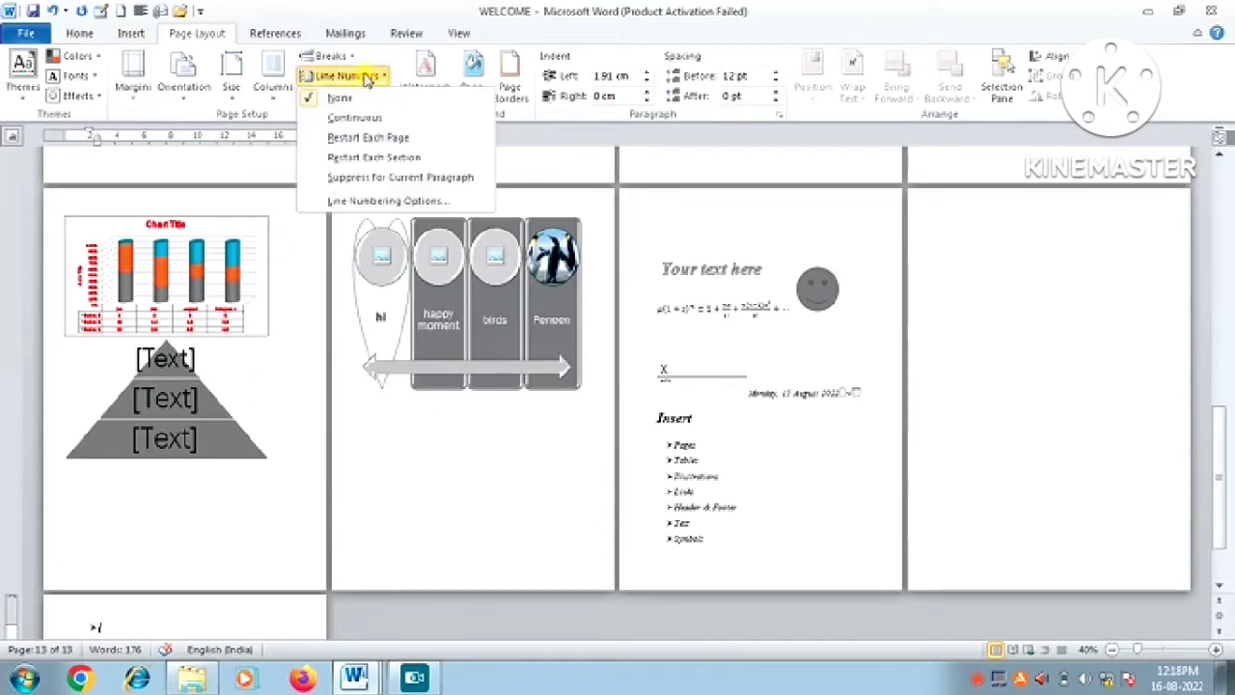
left_click(363, 123)
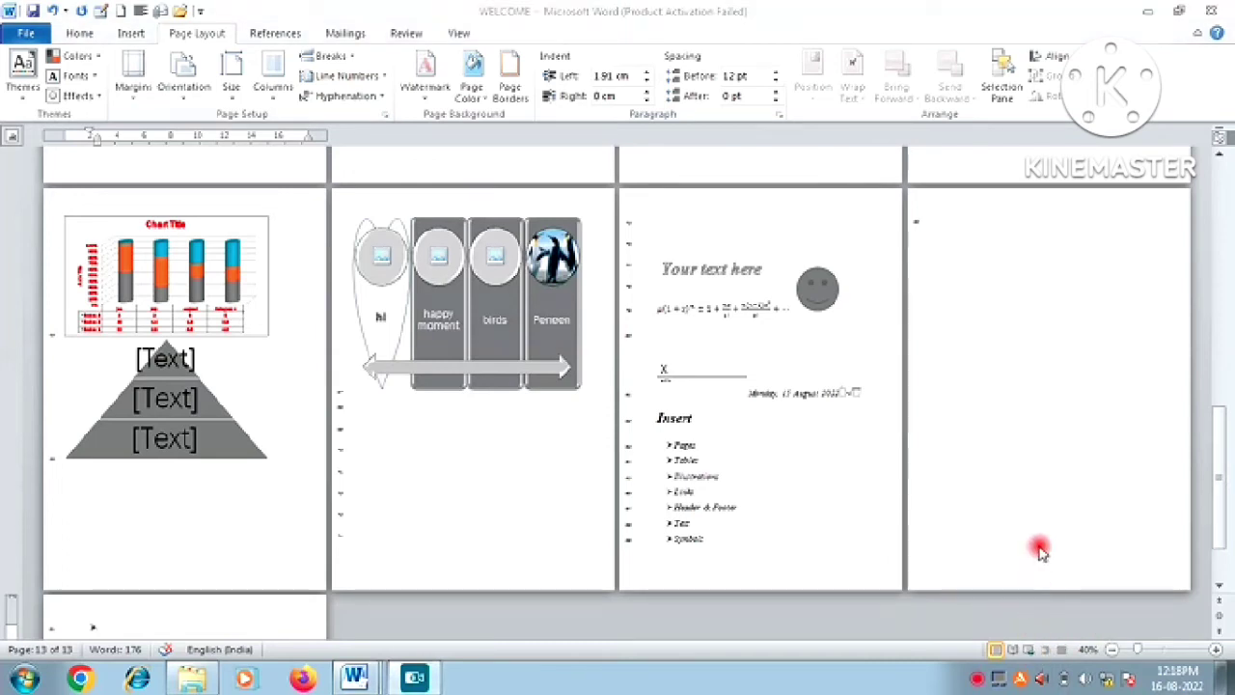
left_click(1216, 650)
left_click(1217, 650)
left_click(1217, 650)
left_click(1217, 650)
left_click(1217, 651)
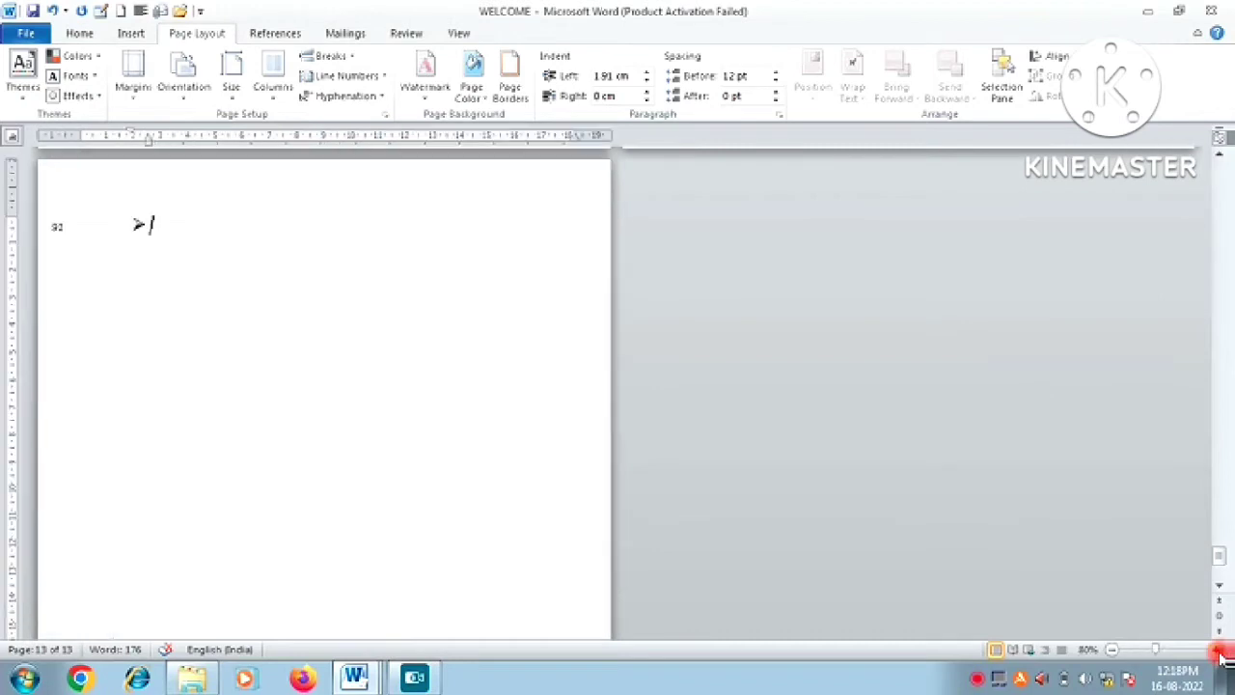
left_click(1217, 650)
left_click(1217, 650)
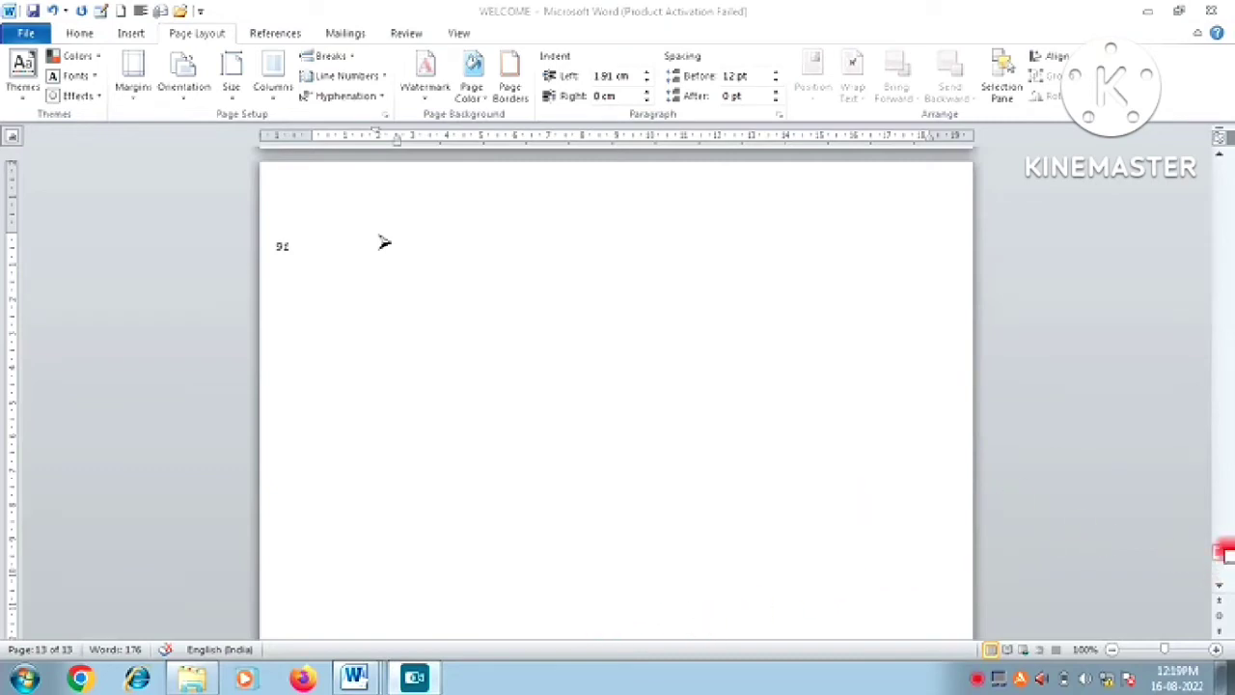
left_click_drag(1220, 554, 1216, 114)
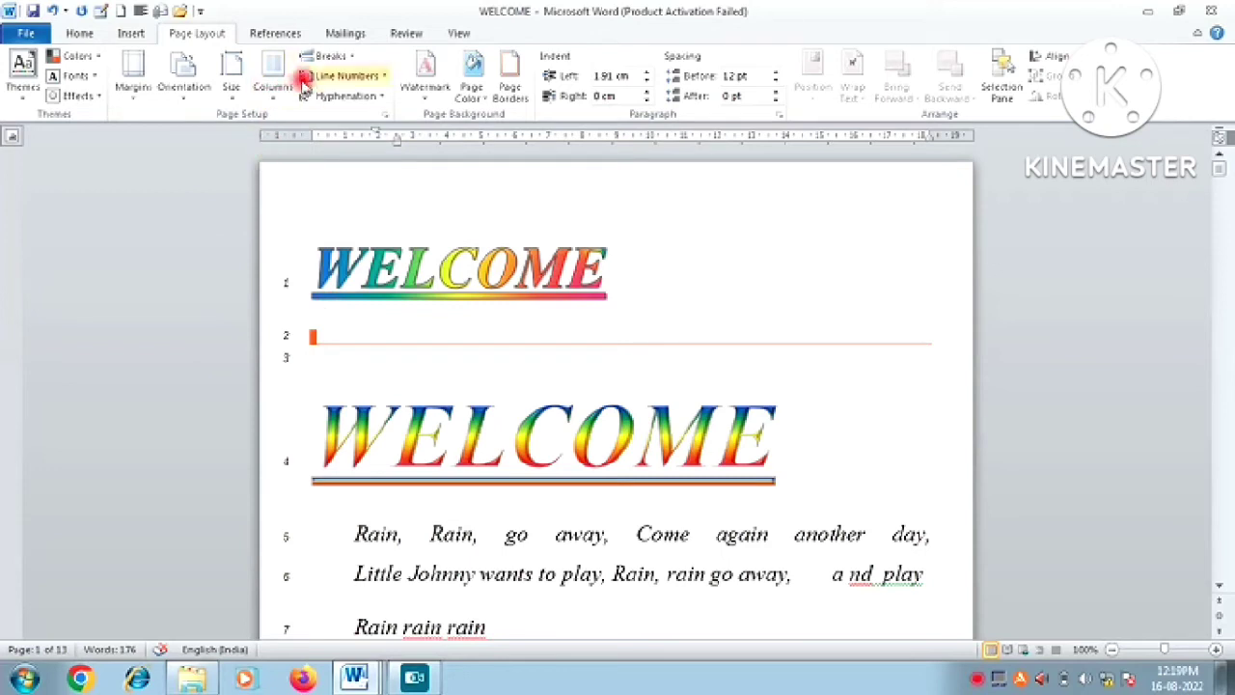
Try line numbering restarted each page, restarted each section, and suppressed for the current paragraph.
left_click(335, 83)
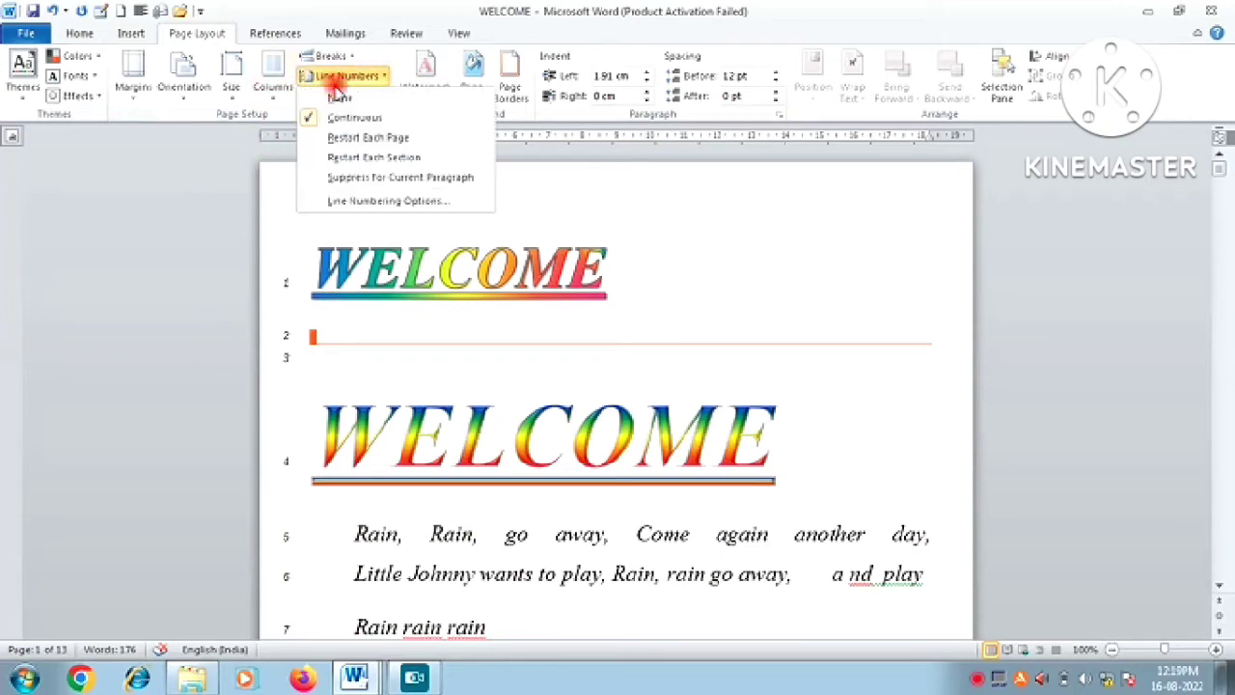
left_click(362, 138)
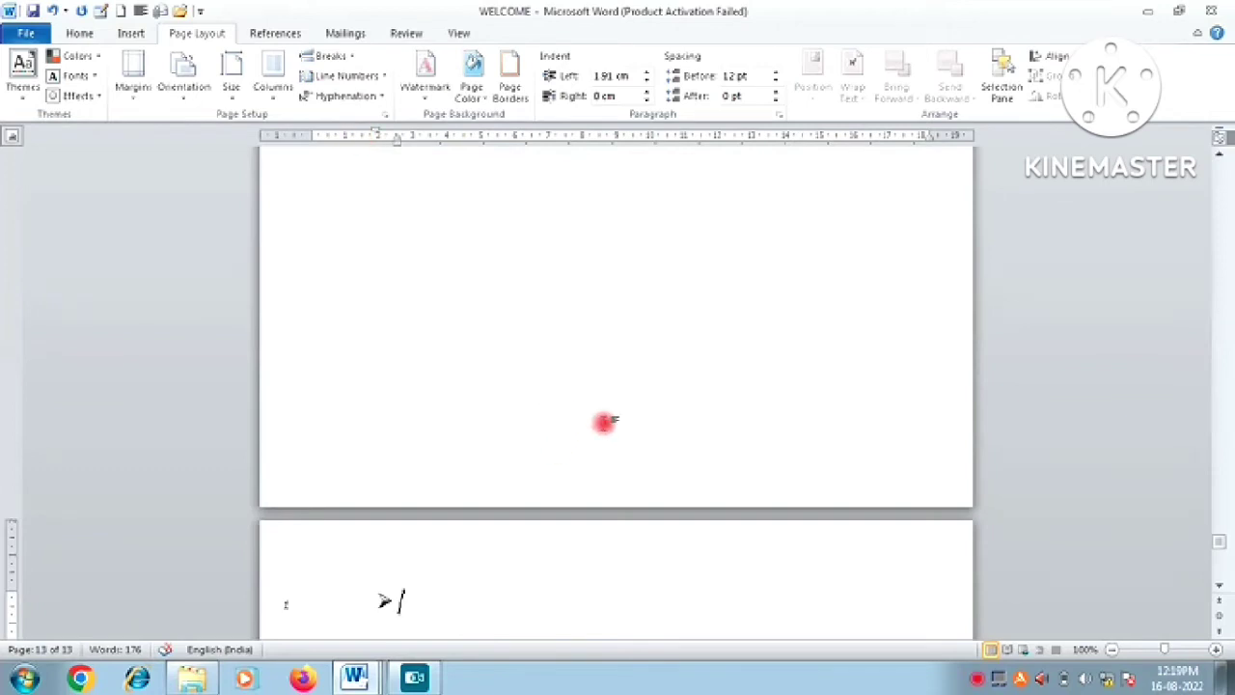
left_click_drag(1220, 552, 1220, 576)
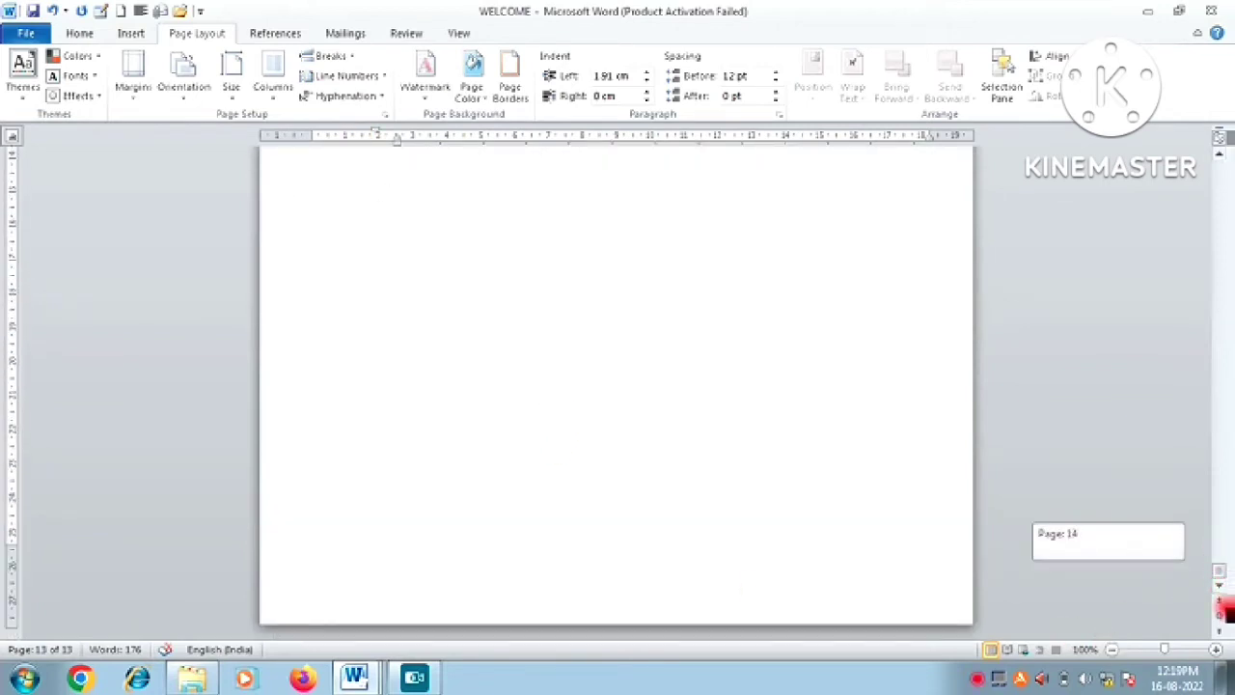
mouse_move(1224, 612)
left_mouse_down()
mouse_move(1166, 145)
mouse_move(1177, 199)
left_mouse_up()
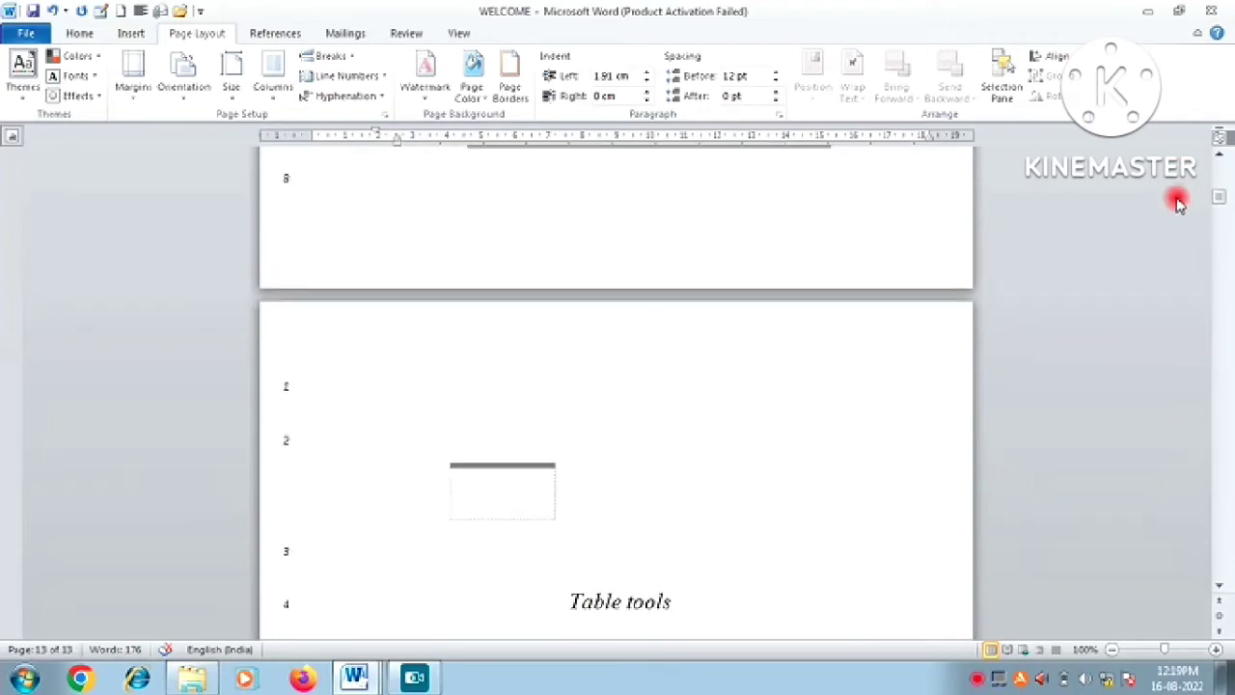
left_click(368, 79)
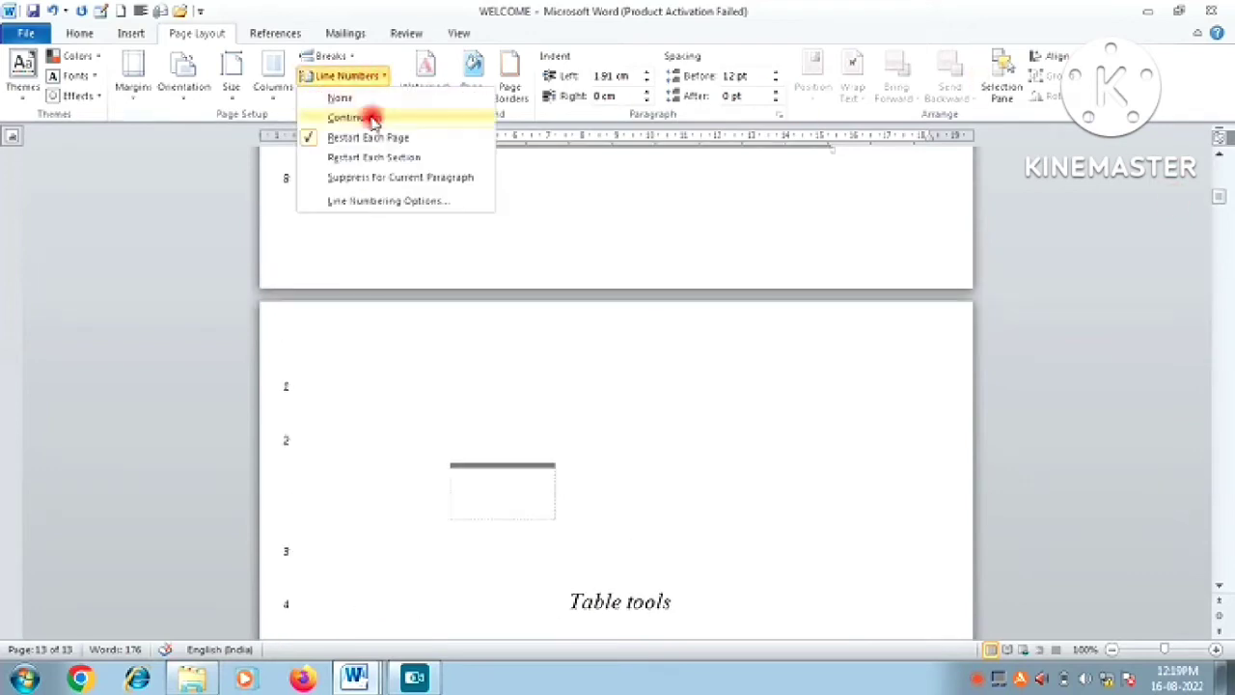
left_click(376, 160)
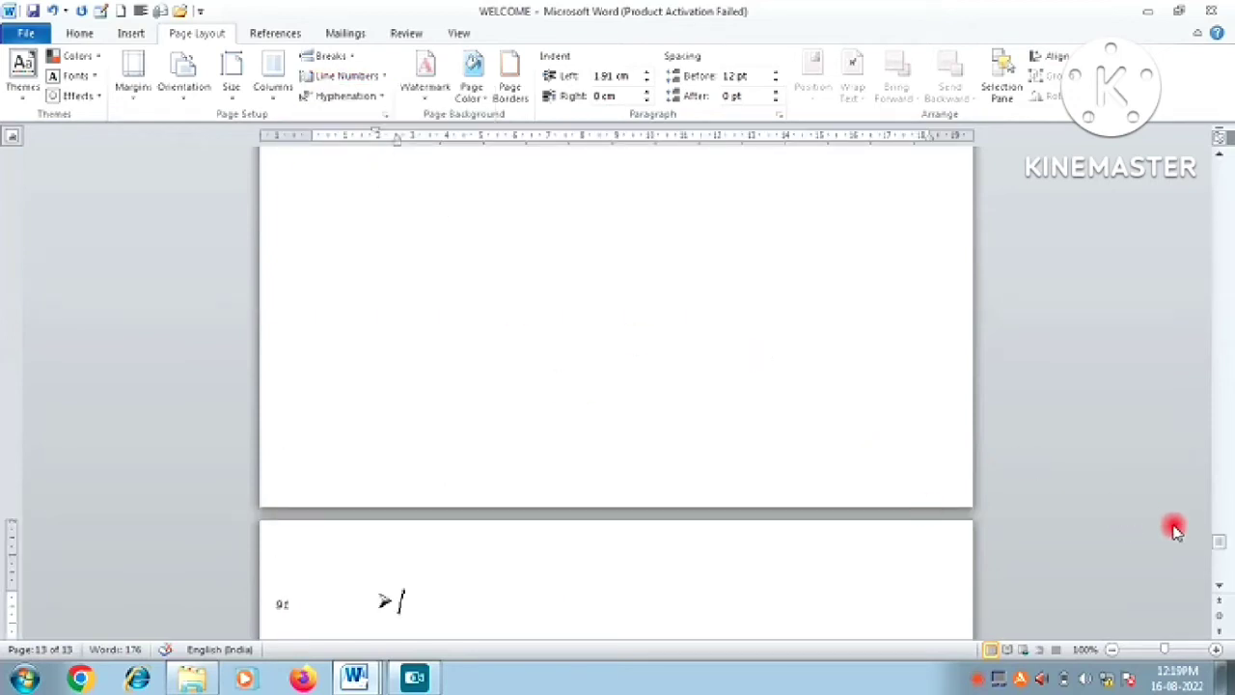
mouse_move(1220, 543)
left_mouse_down()
mouse_move(1221, 555)
mouse_move(1183, 210)
left_mouse_up()
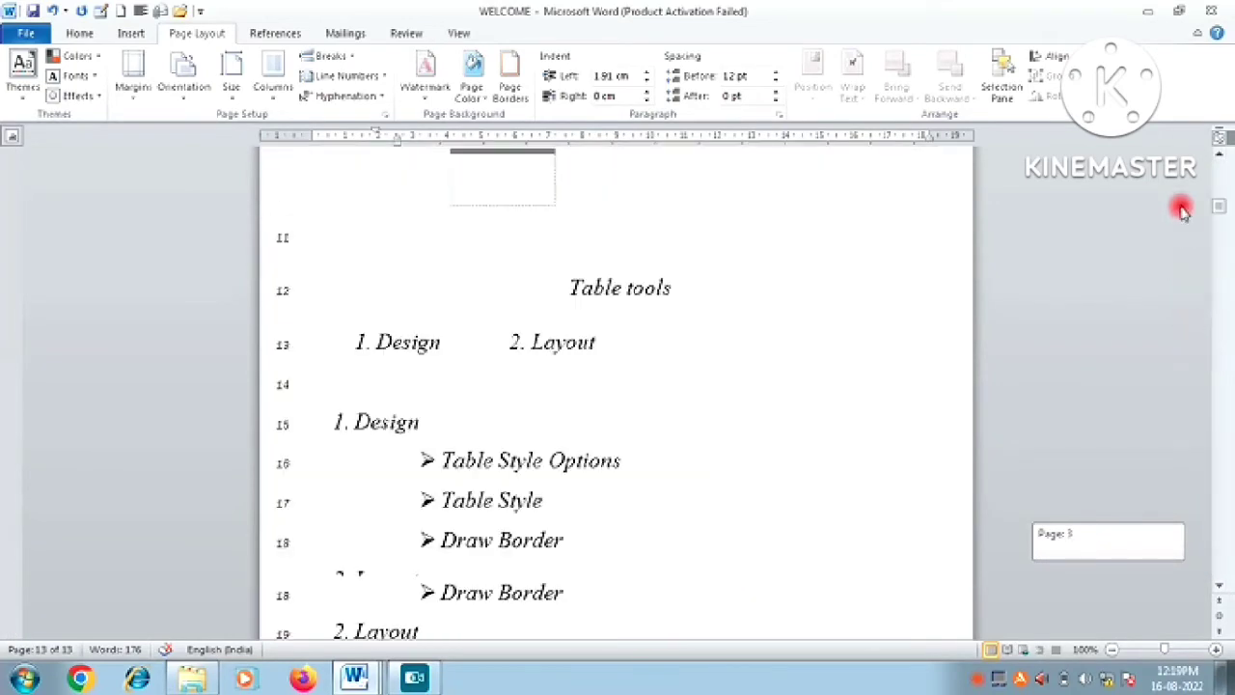
left_click_drag(1183, 210, 1164, 88)
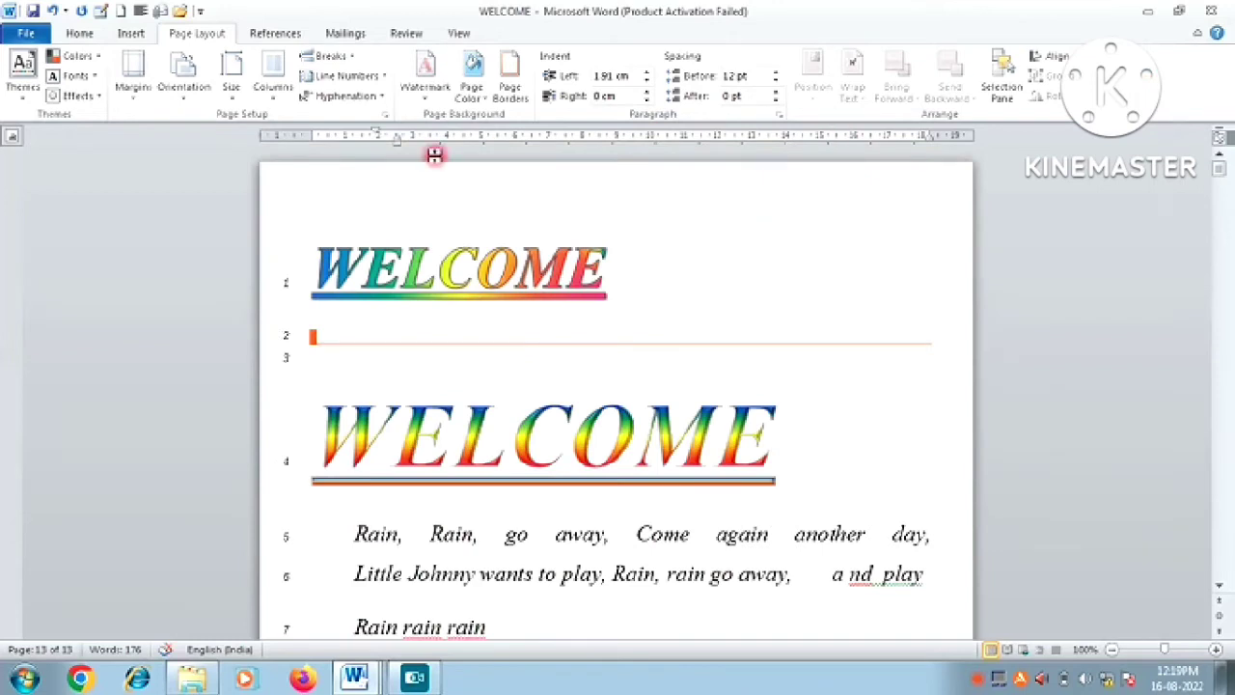
left_click(383, 80)
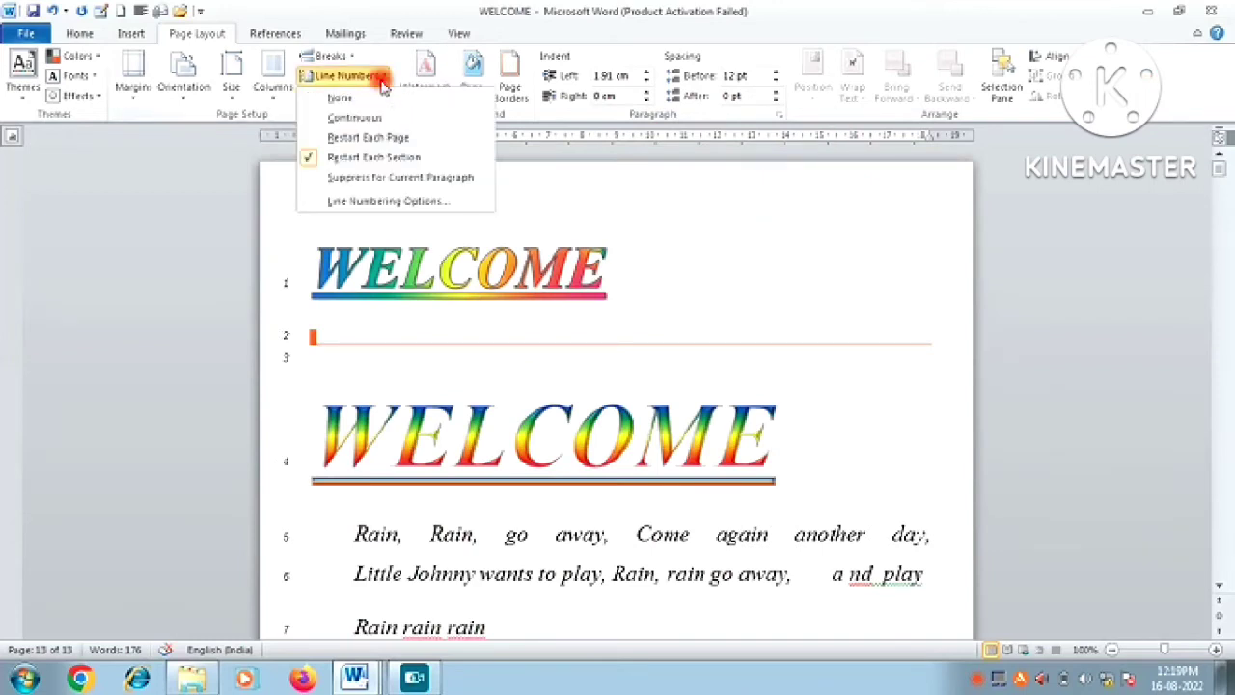
left_click(384, 182)
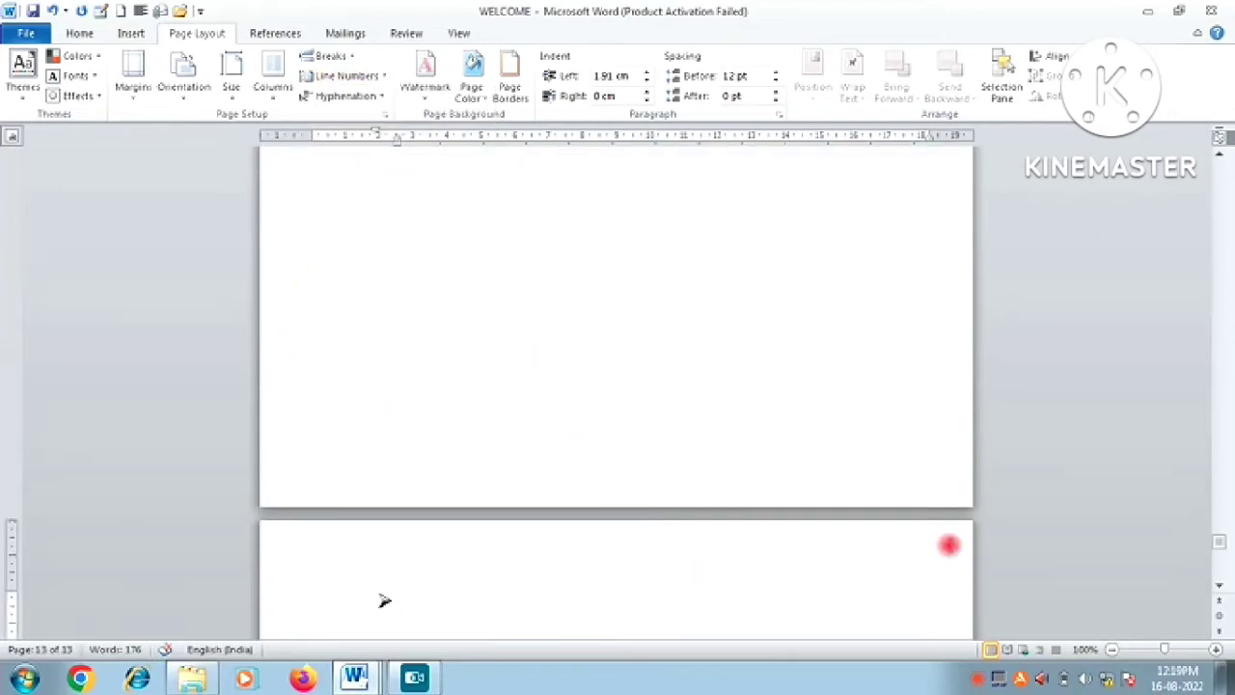
left_click_drag(1221, 542, 1197, 100)
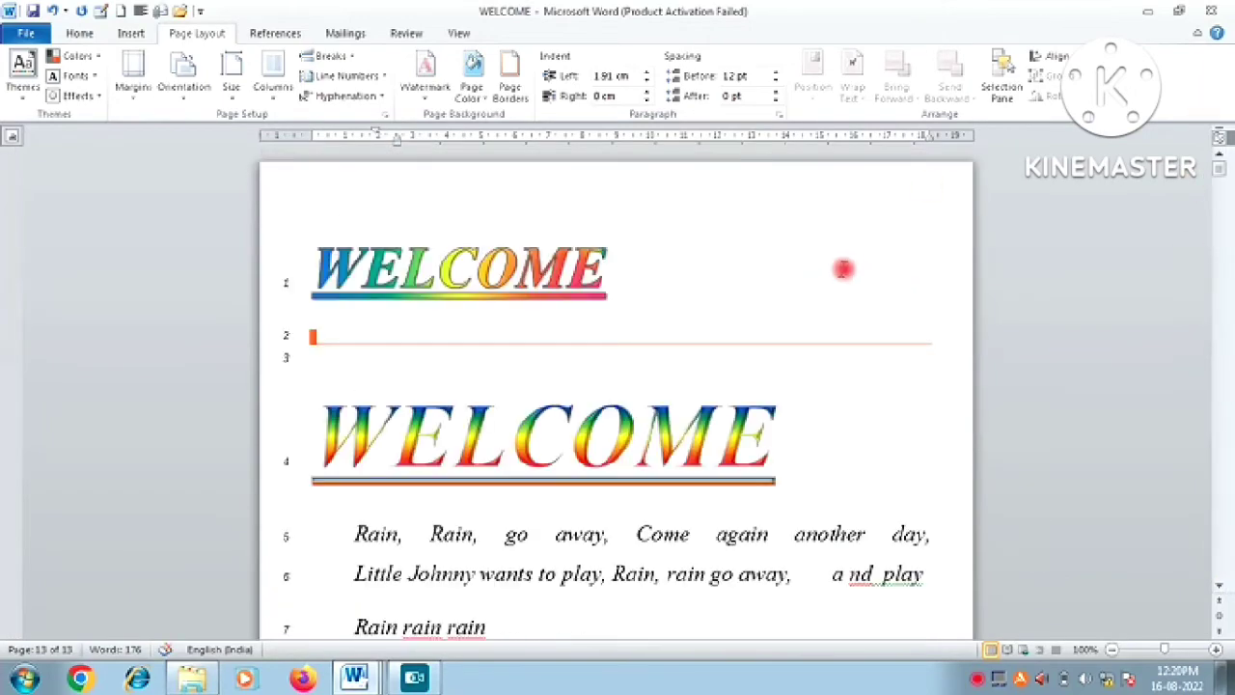
Turn line numbering off entirely and delete the blank trailing pages, leaving 11 pages.
left_click(373, 76)
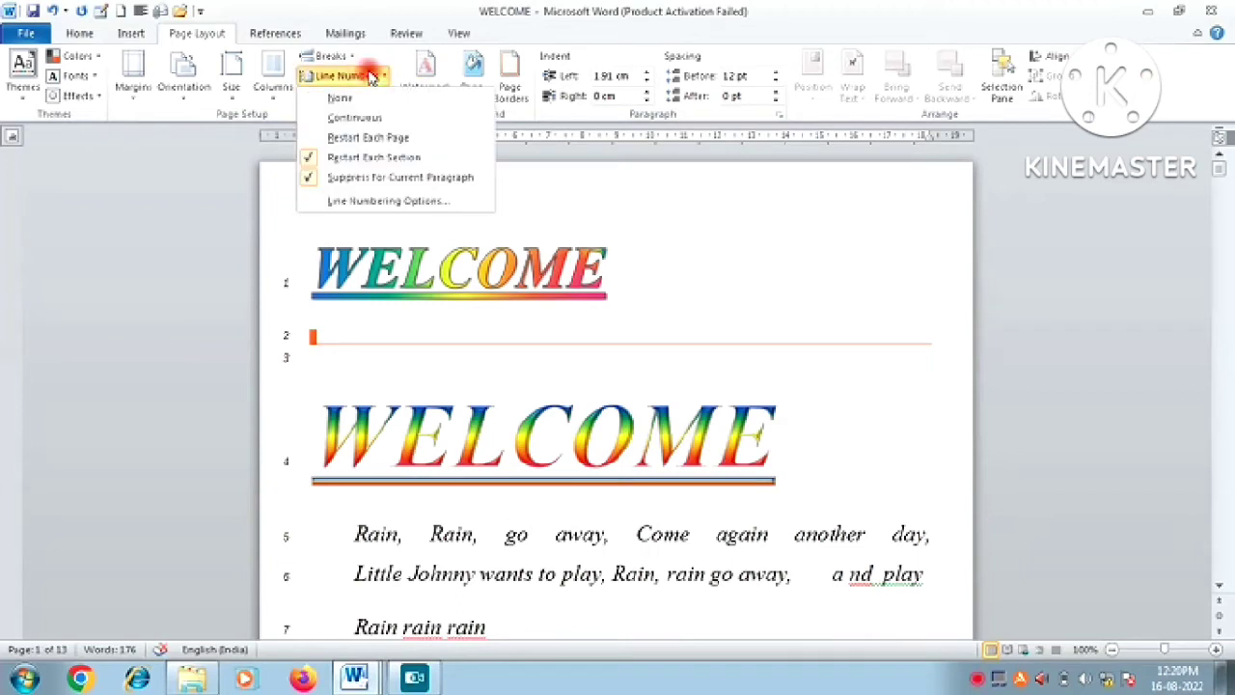
left_click(365, 97)
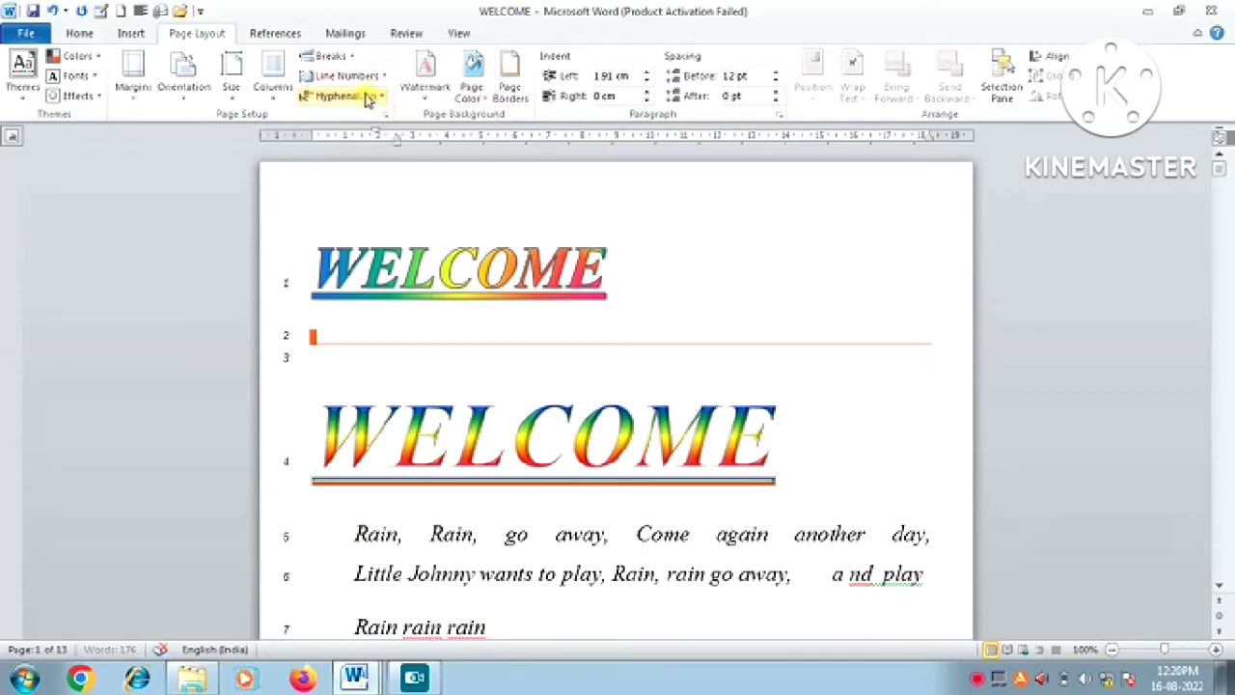
scroll(386, 598, "down", 10)
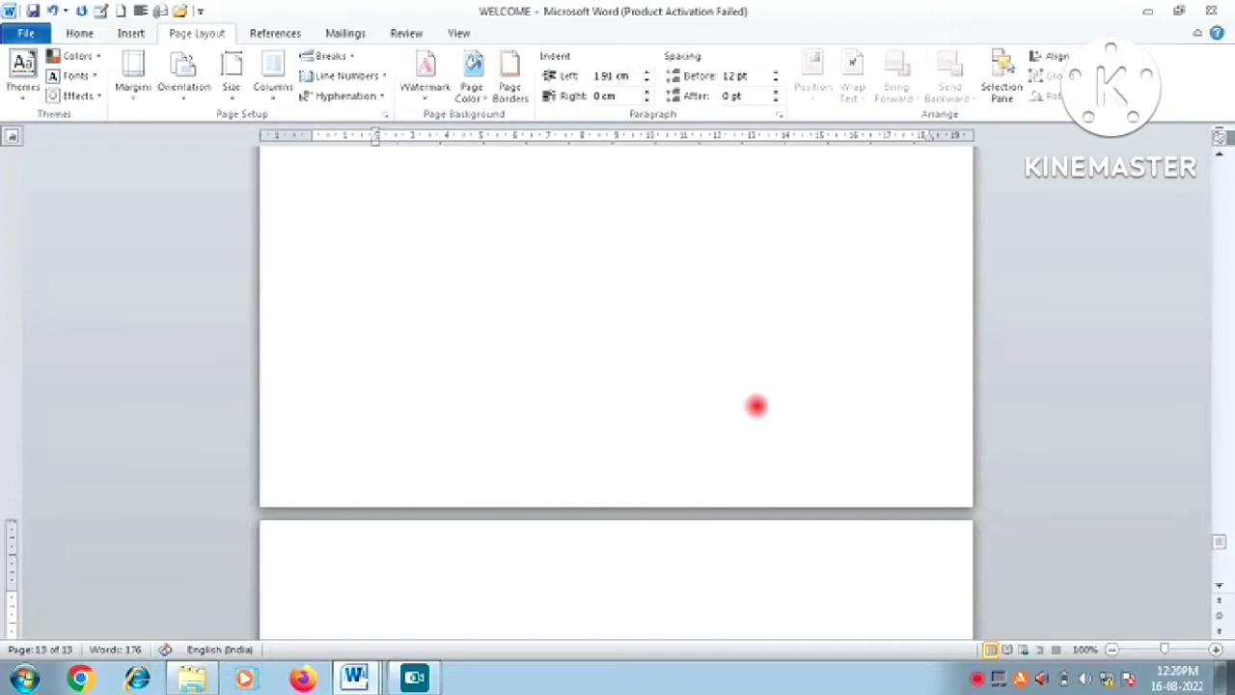
key("Page_Down")
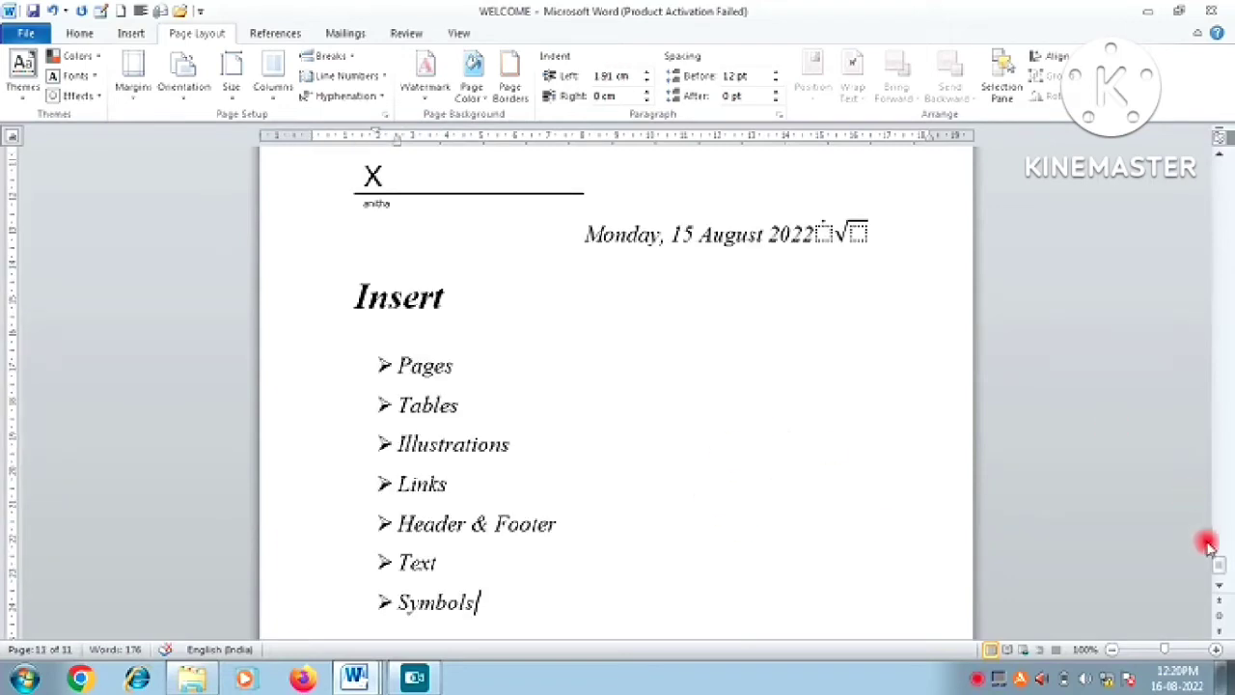
left_click_drag(1216, 564, 1218, 142)
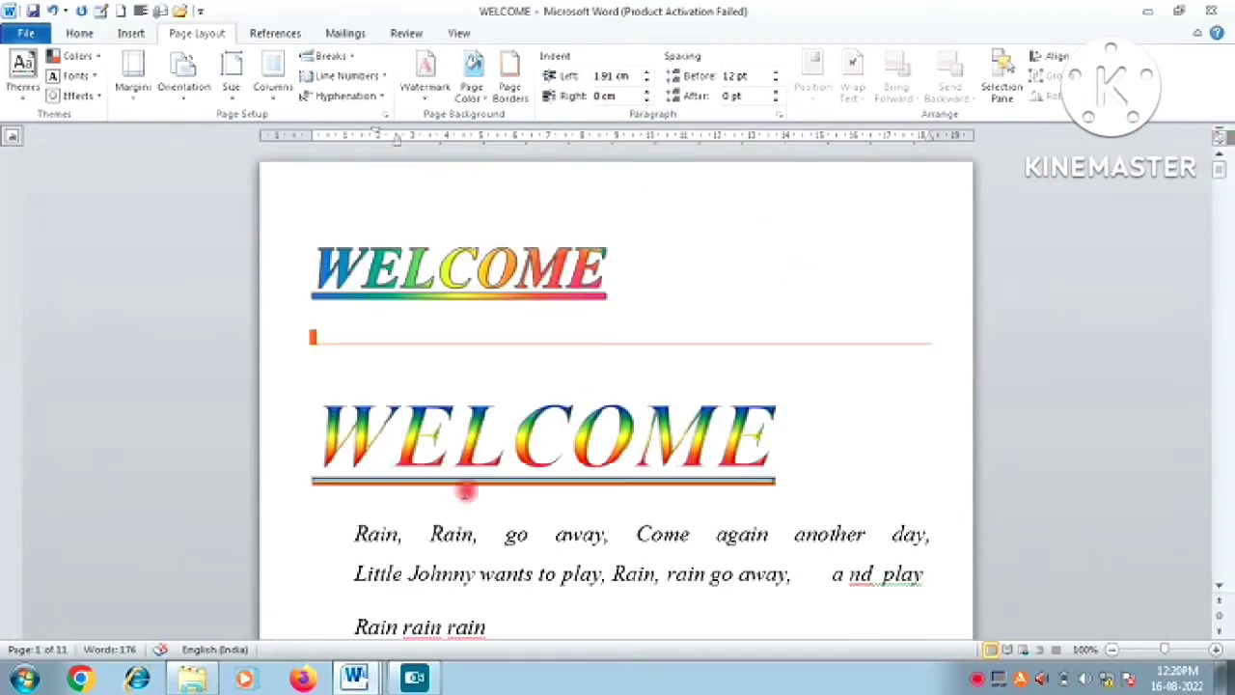
Apply automatic hyphenation, then try manual hyphenation and dismiss its prompt.
left_click(379, 99)
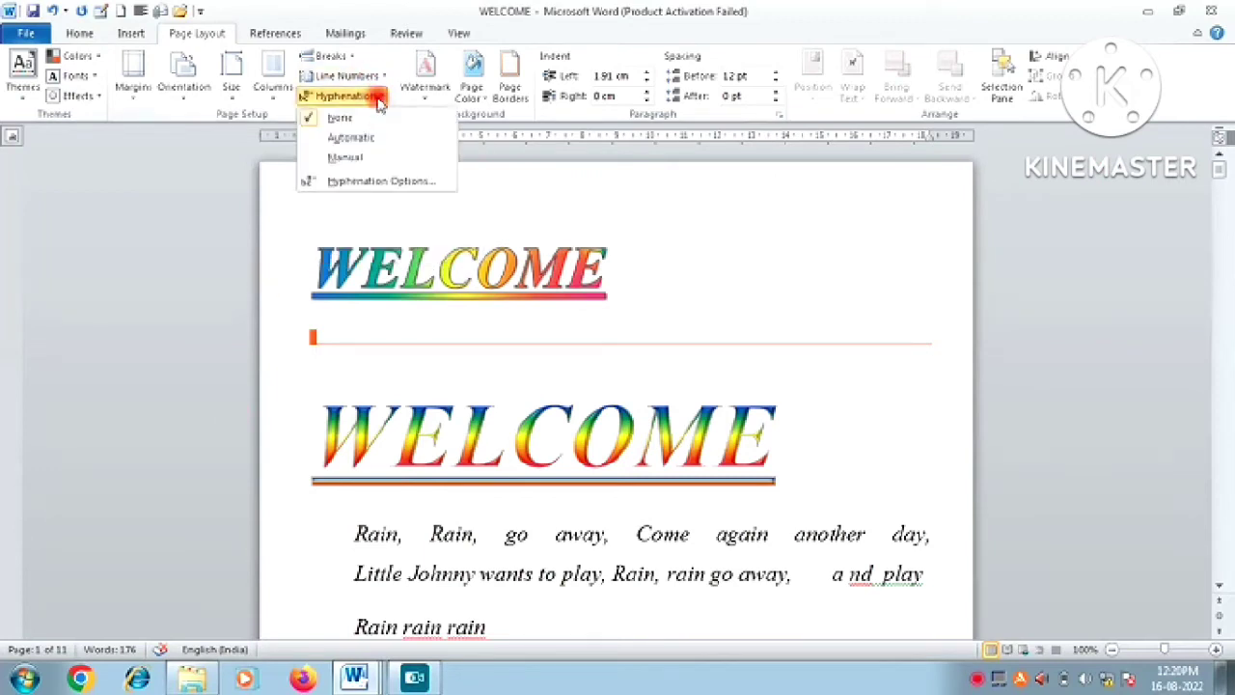
left_click(360, 138)
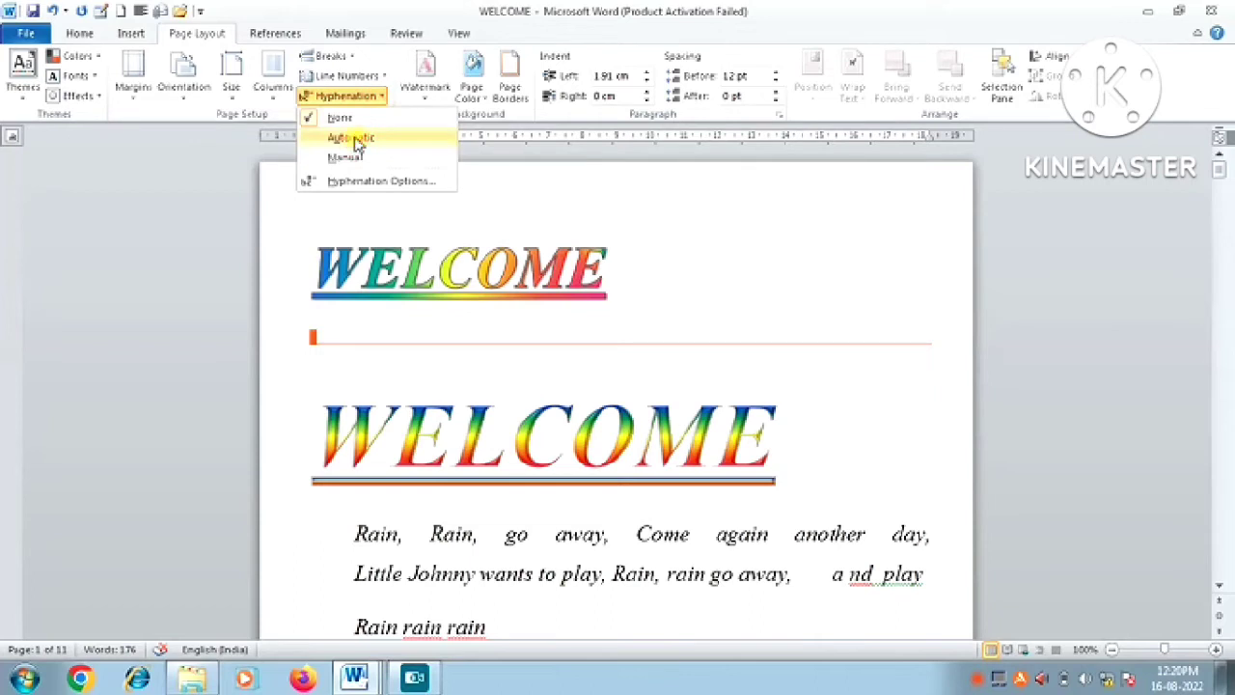
left_click(359, 140)
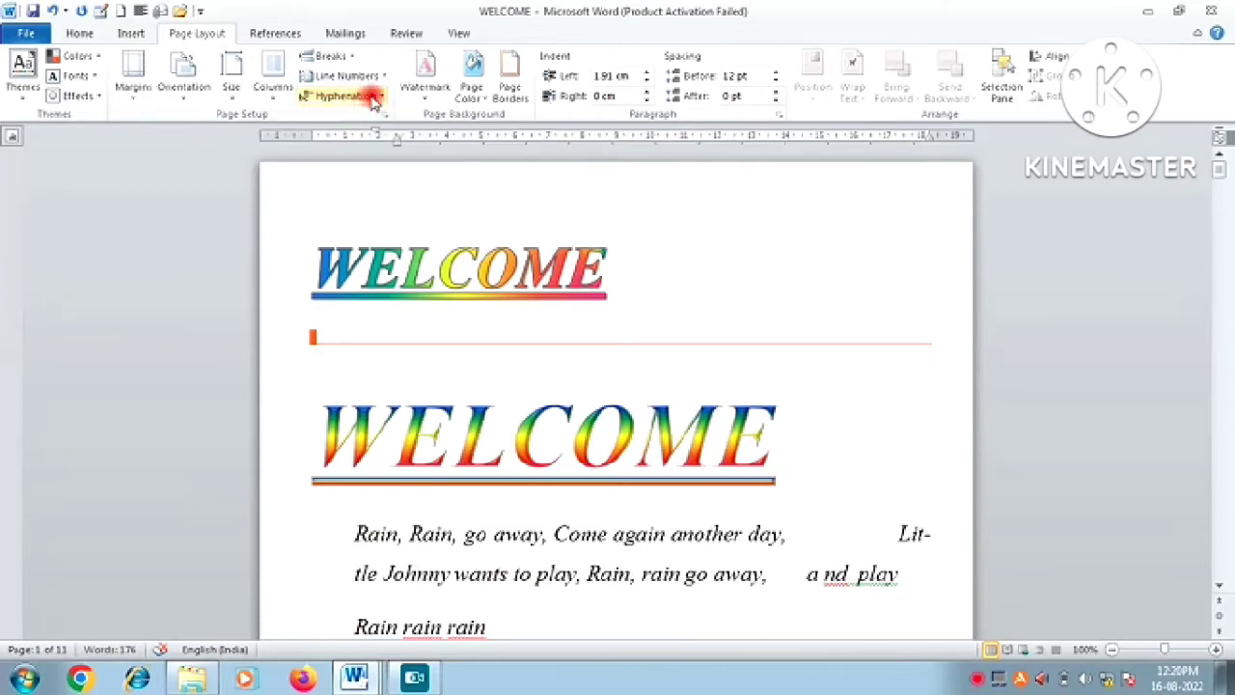
left_click(374, 101)
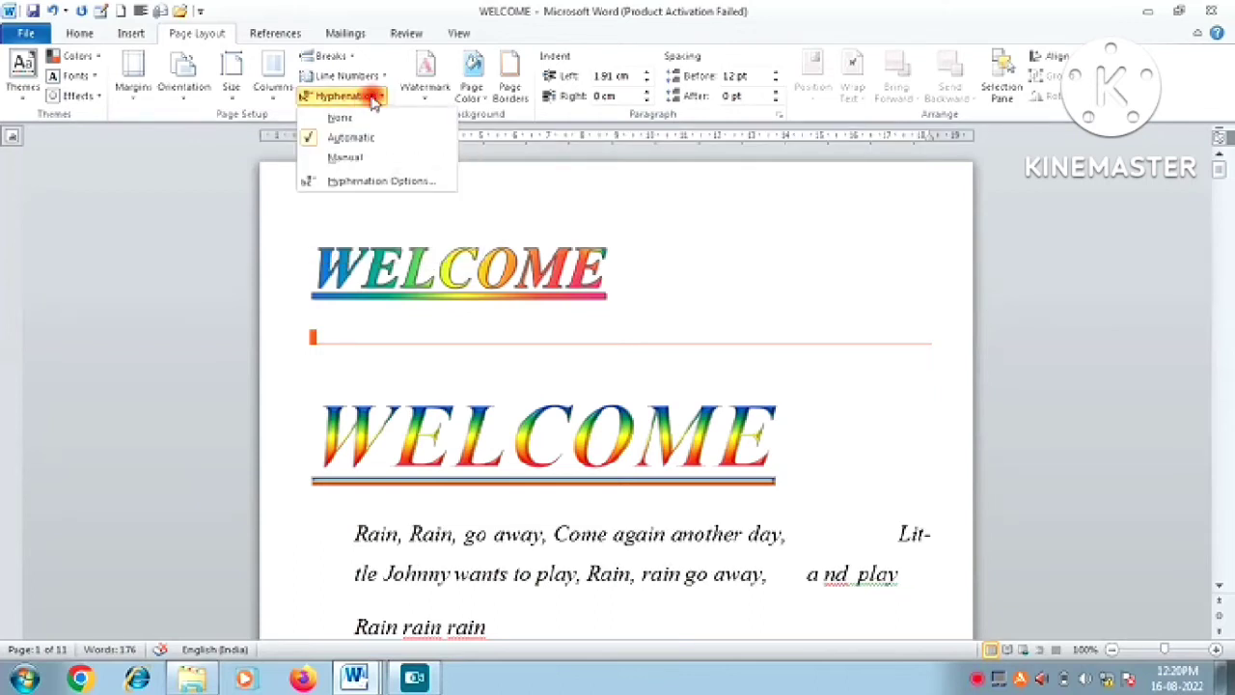
left_click(368, 159)
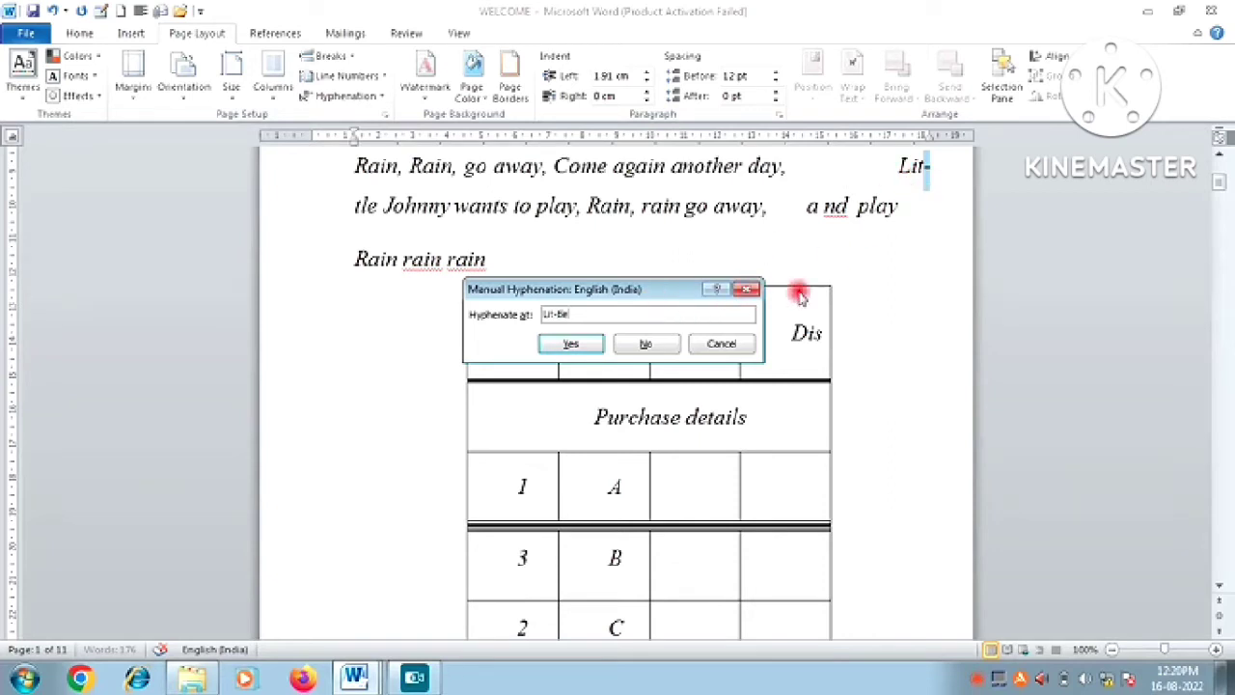
left_click(749, 293)
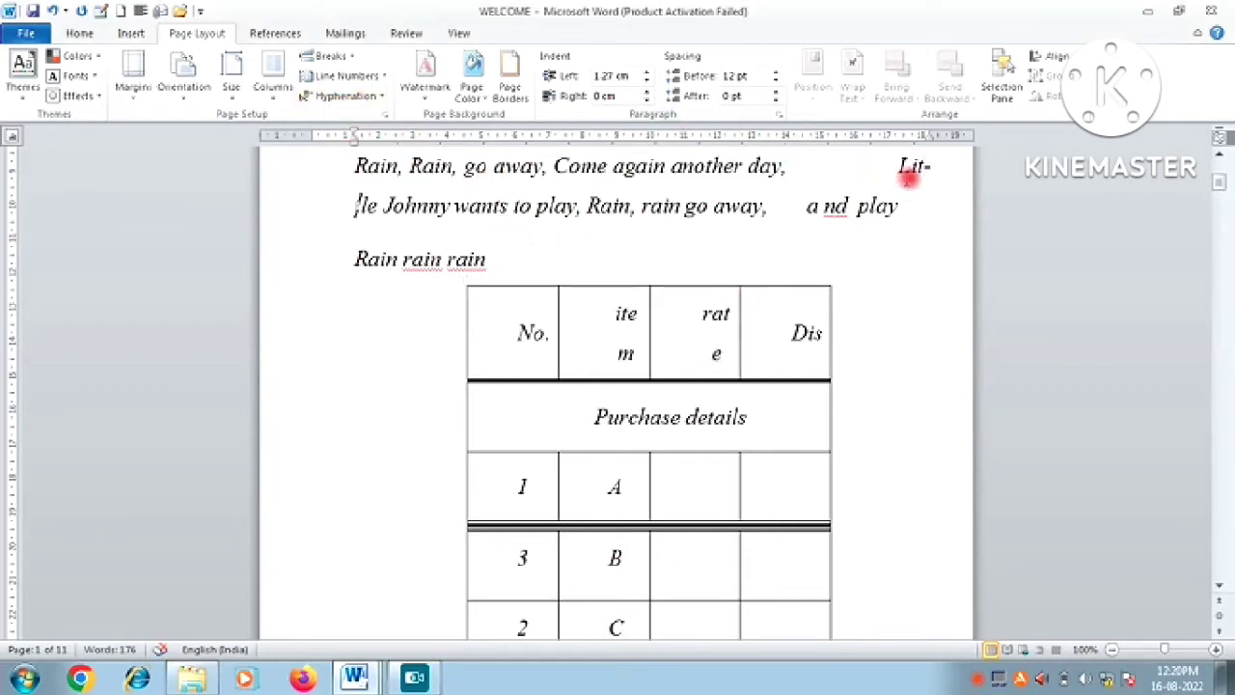
Set hyphenation to None so 'Little' stays unbroken, and jump to the document's end.
left_click(350, 100)
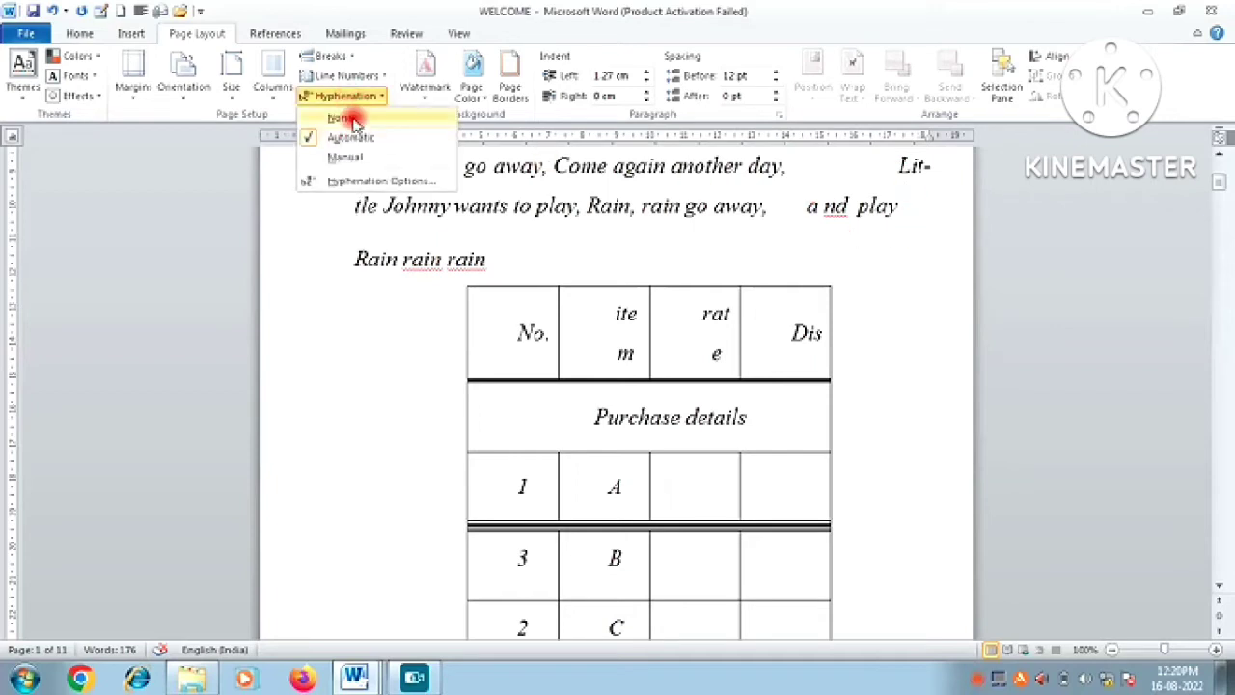
left_click(355, 120)
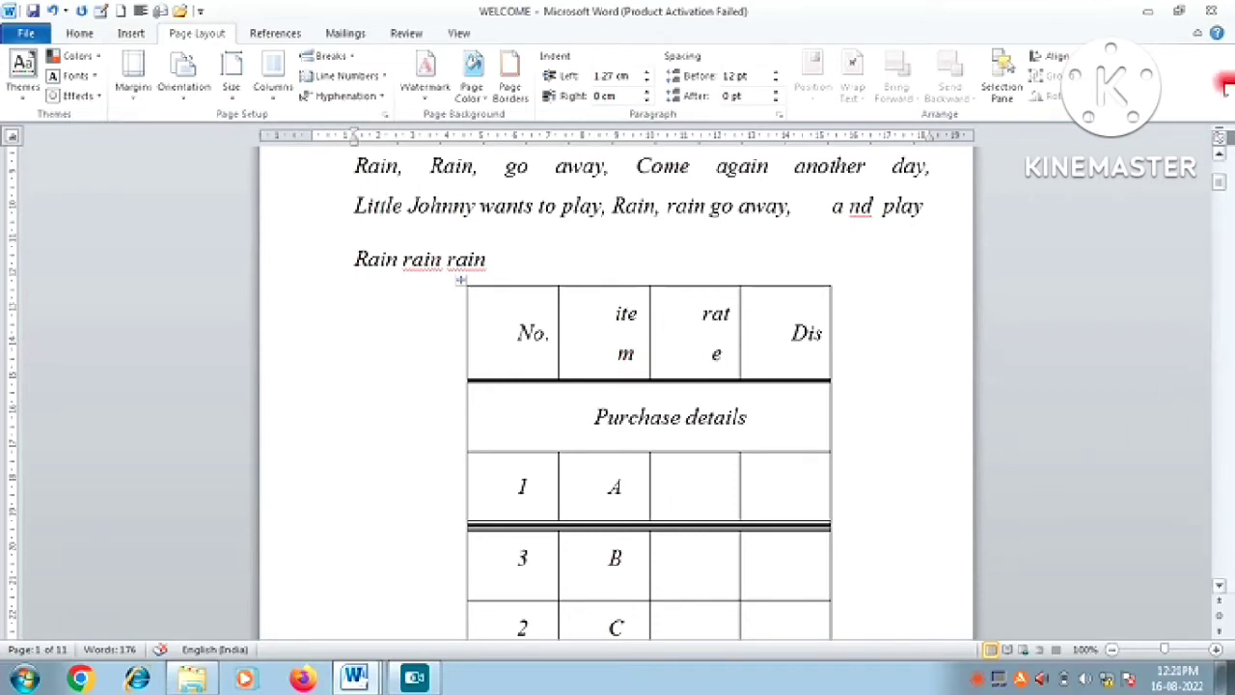
scroll(1221, 154, "up", 5)
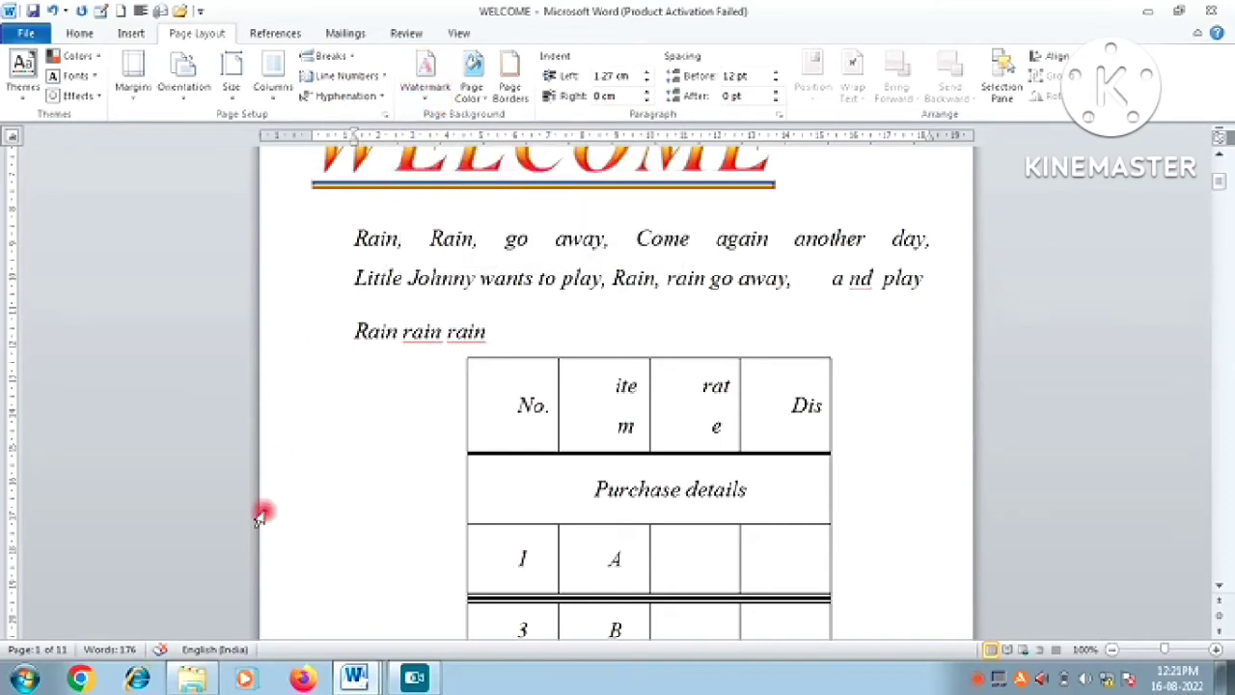
key("ctrl+End")
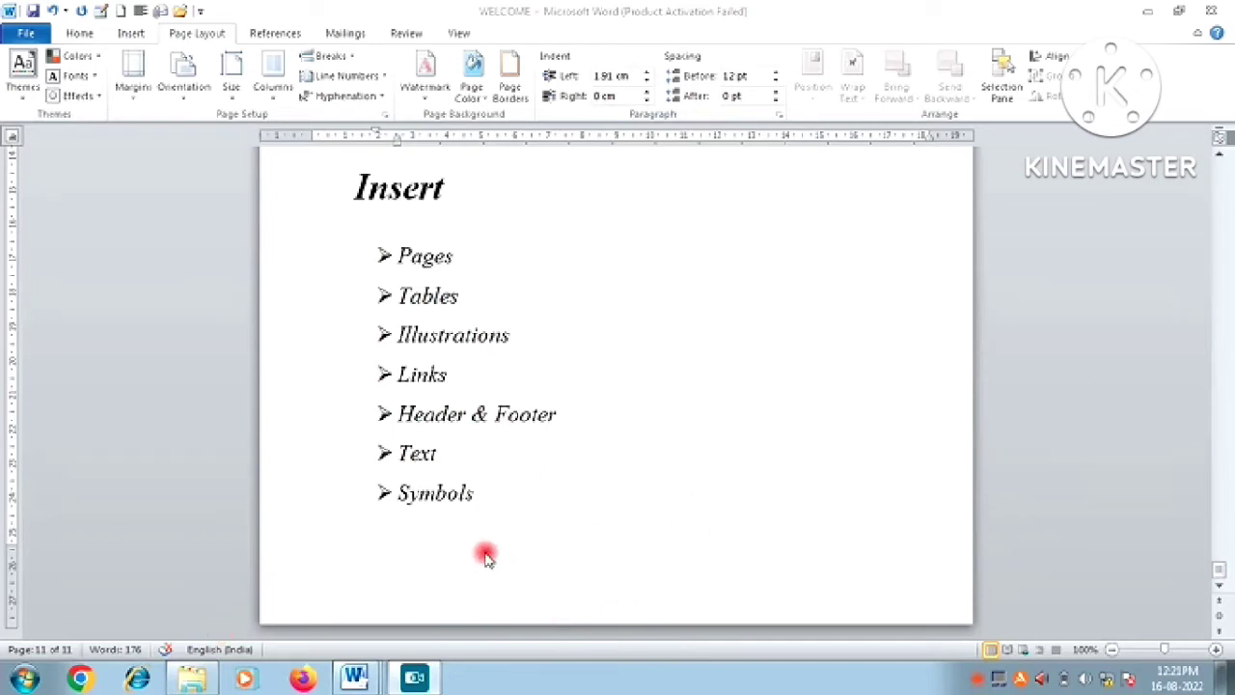
Add blank lines after 'Symbols' at the end of the Insert list.
left_click(520, 497)
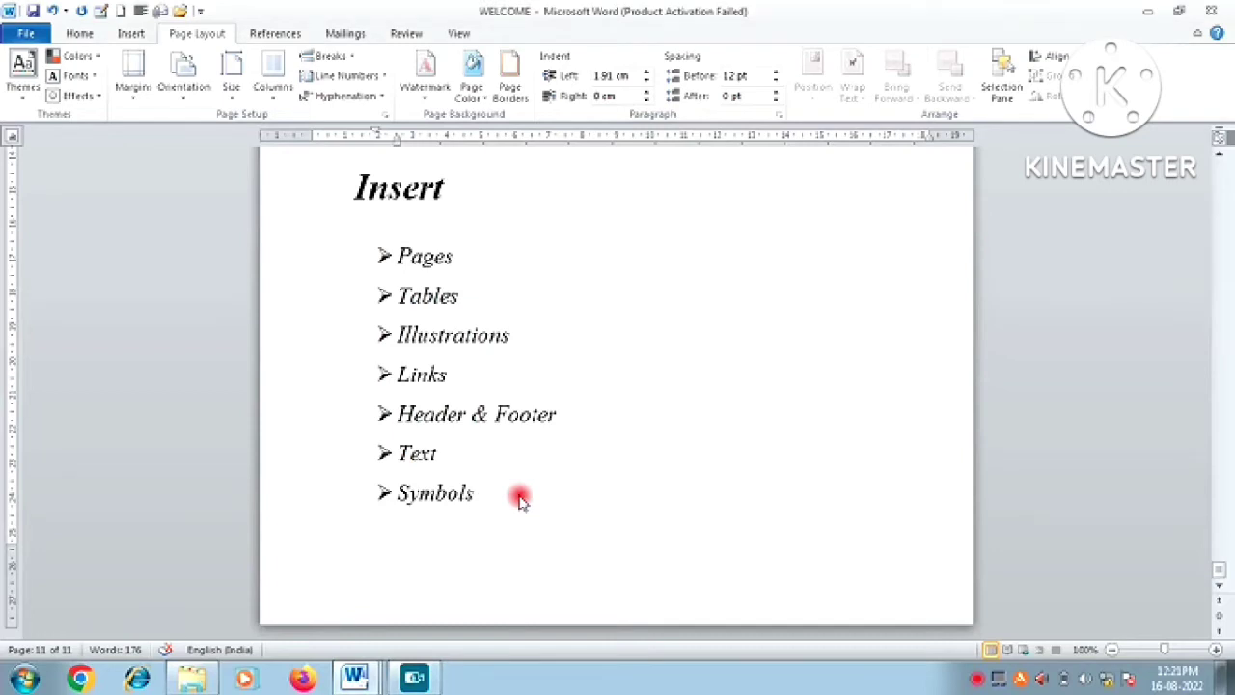
key("Return")
key("Return")
key("Return")
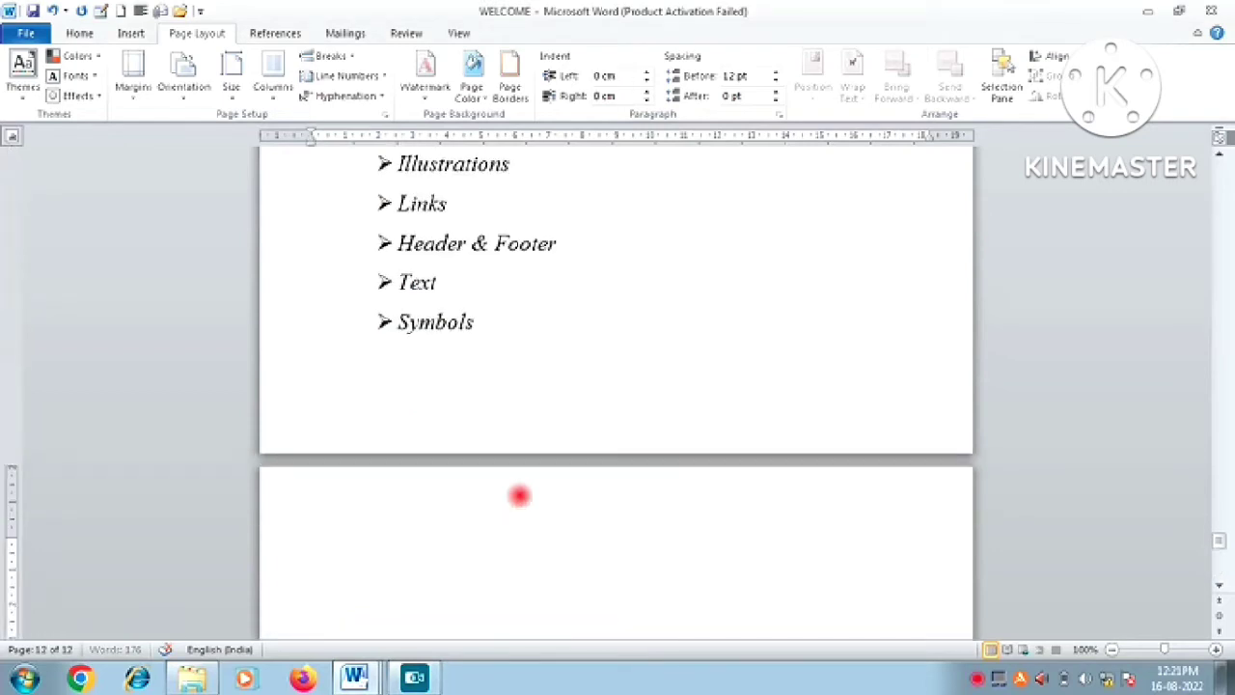
key("Return")
key("Return")
key("Return")
key("Return")
key("Return")
key("Return")
key("Return")
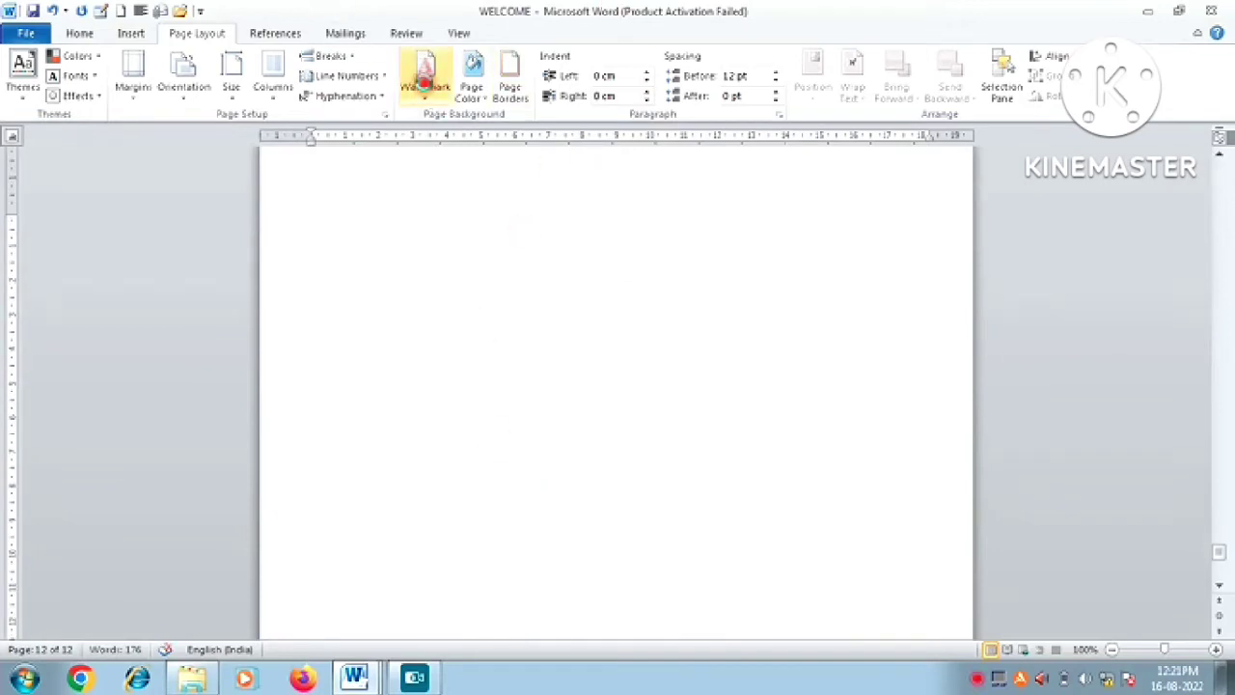
Apply the CONFIDENTIAL 1 watermark, then type 'co' and undo it.
left_click(425, 86)
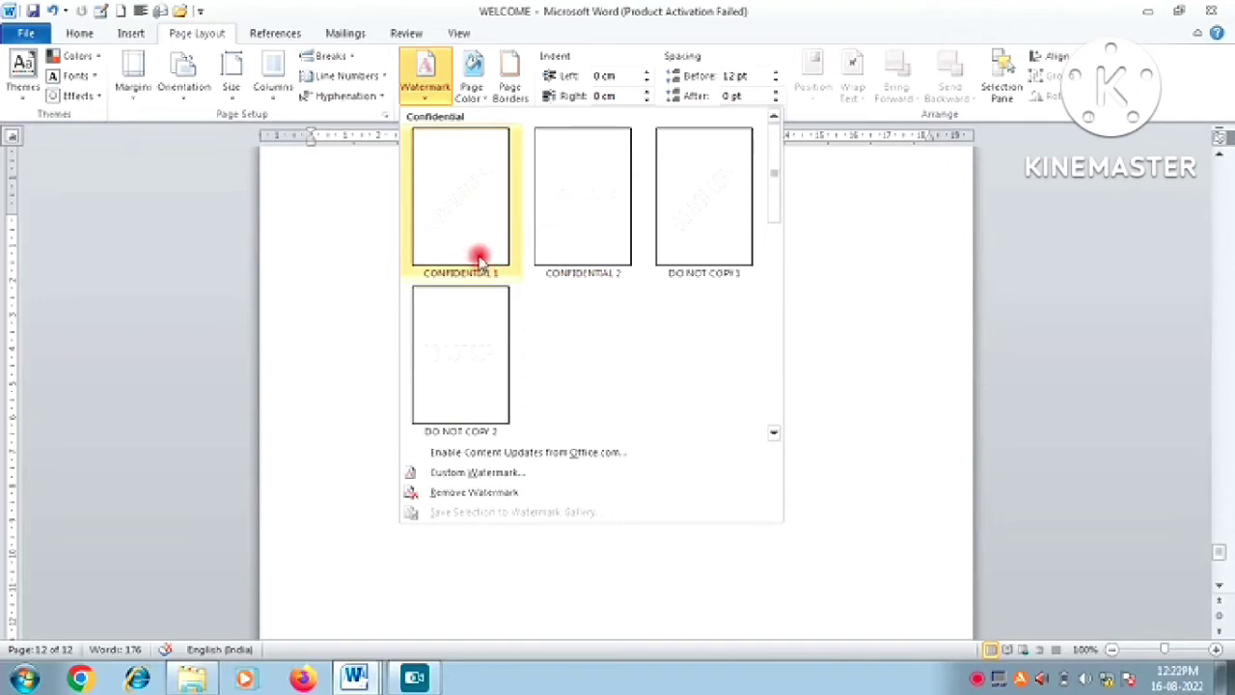
left_click(464, 212)
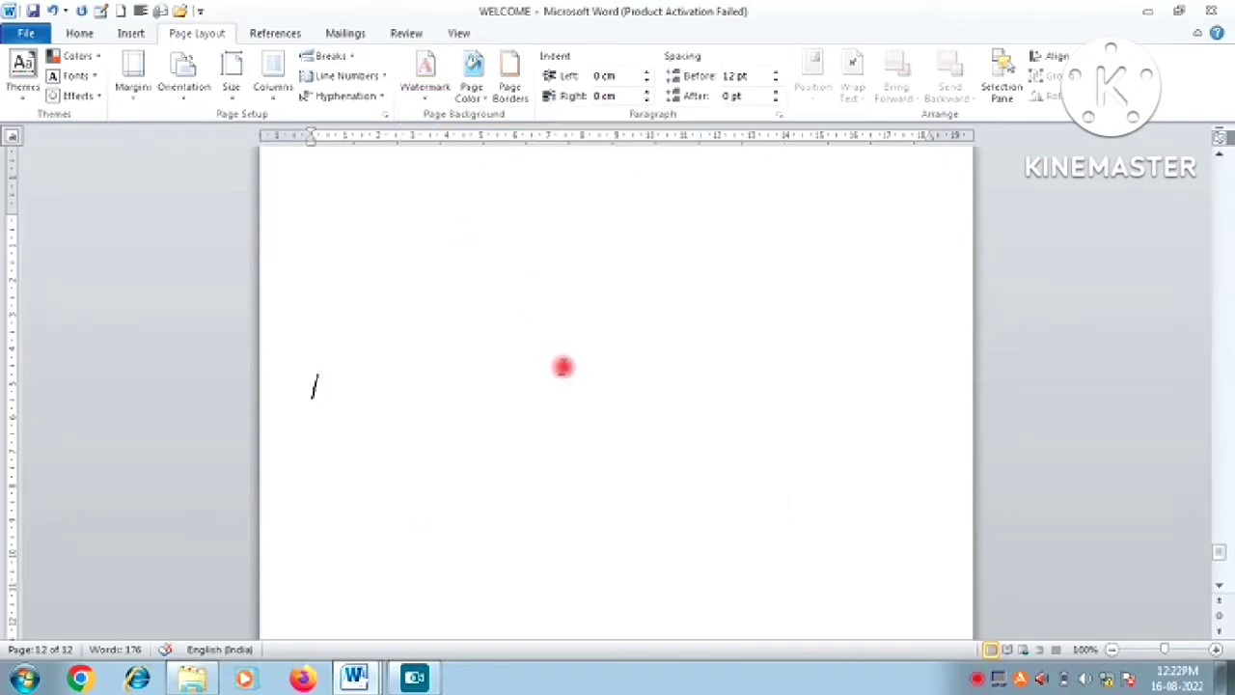
type("confident")
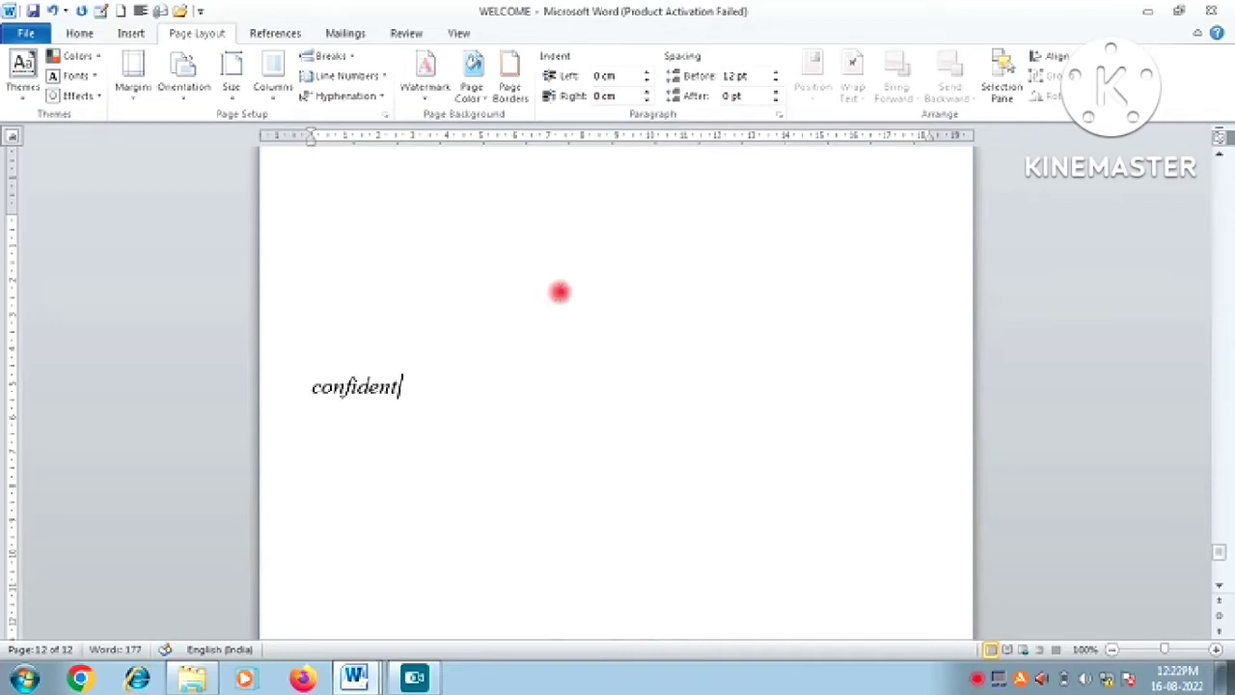
key("Return")
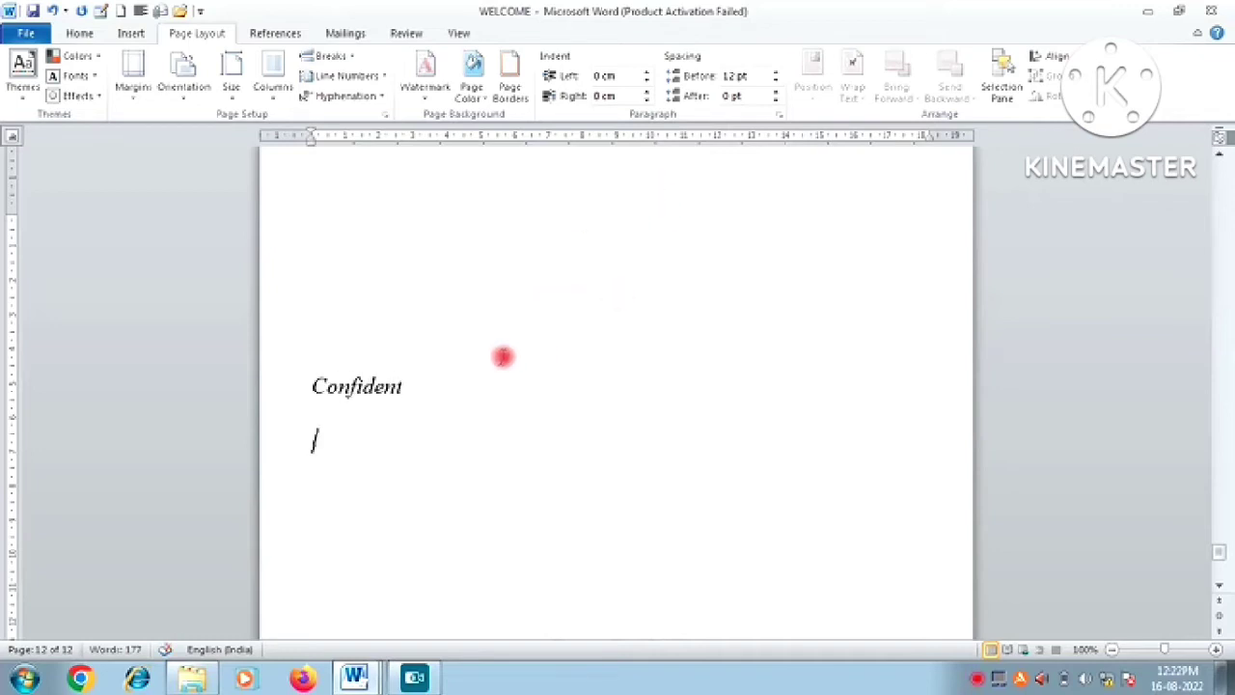
key("ctrl+z")
key("ctrl+z")
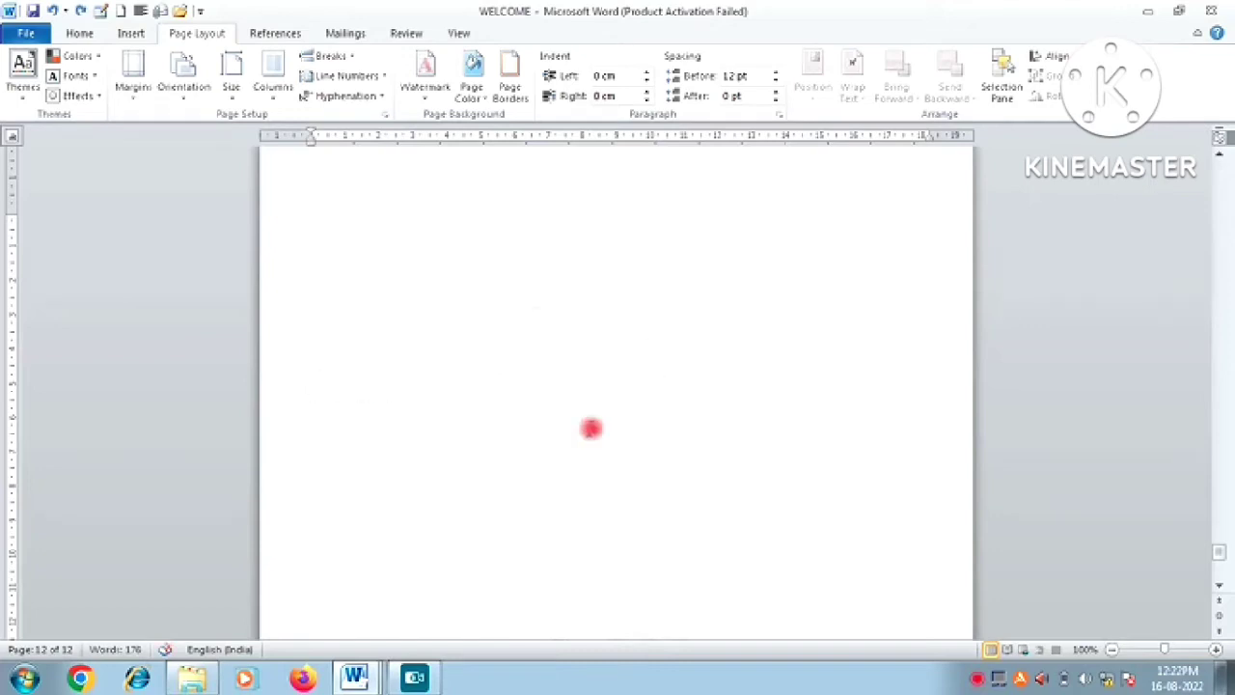
left_click_drag(1220, 551, 1223, 547)
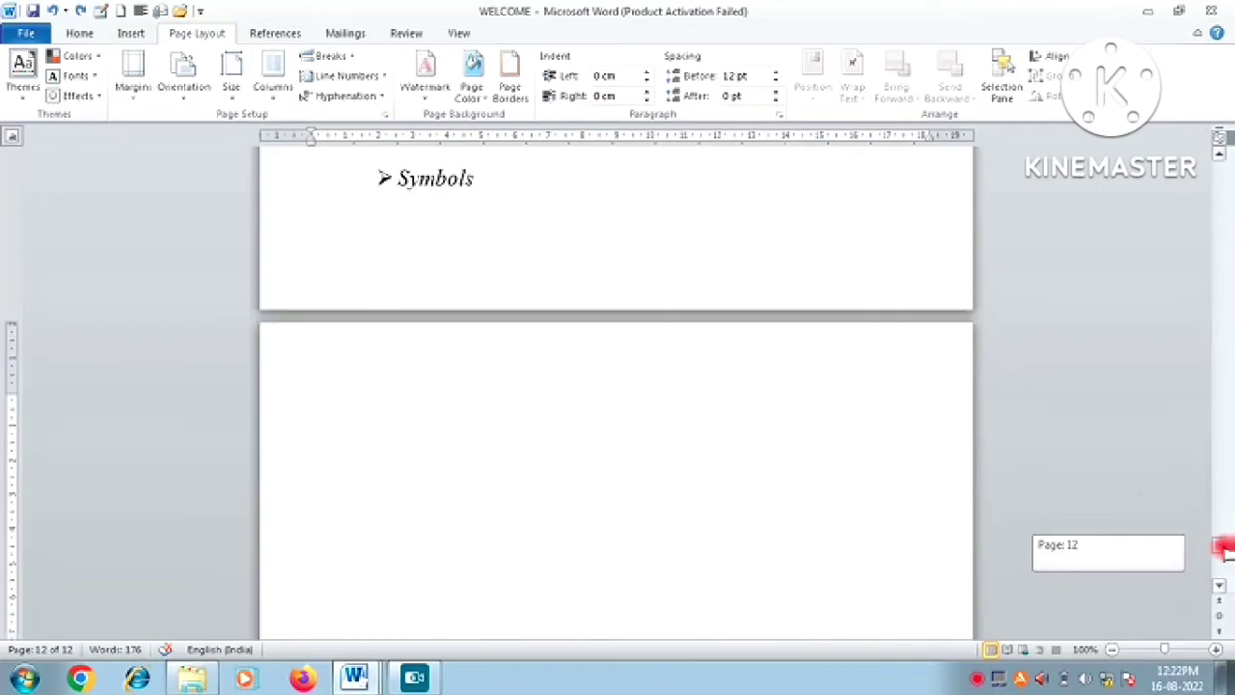
Apply the DO NOT COPY 1 watermark, then pick another Watermark menu option, ending in blank Document4.
left_click(423, 103)
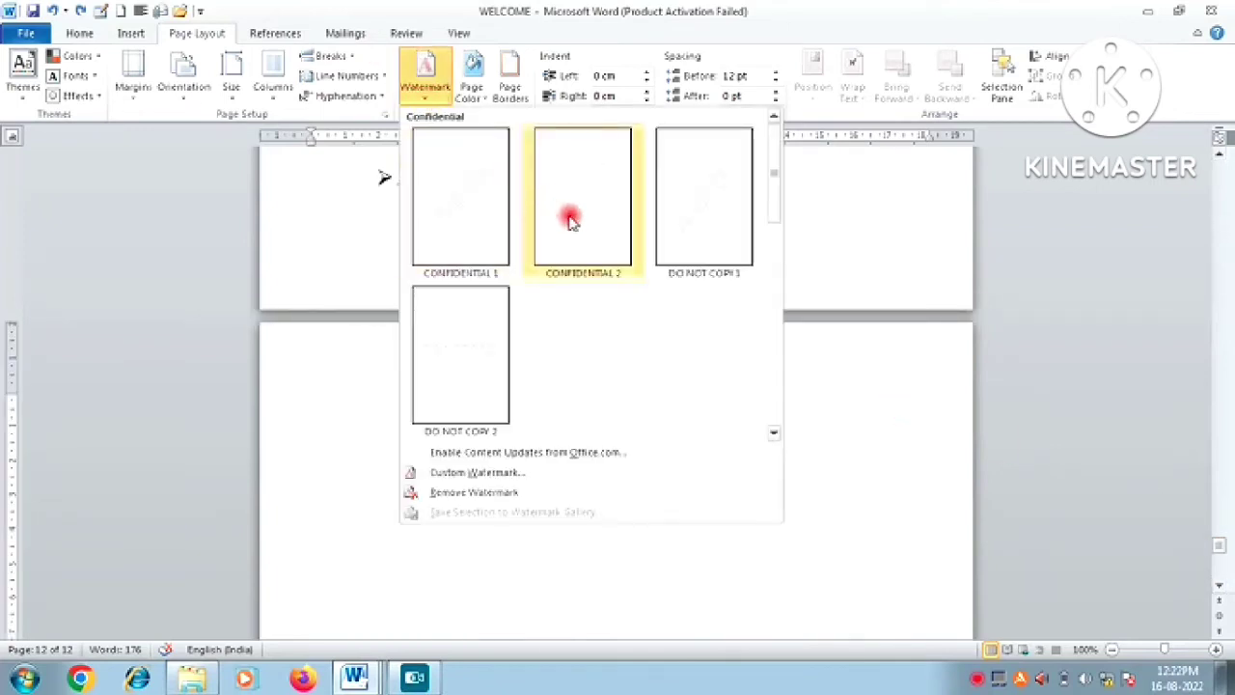
left_click(686, 222)
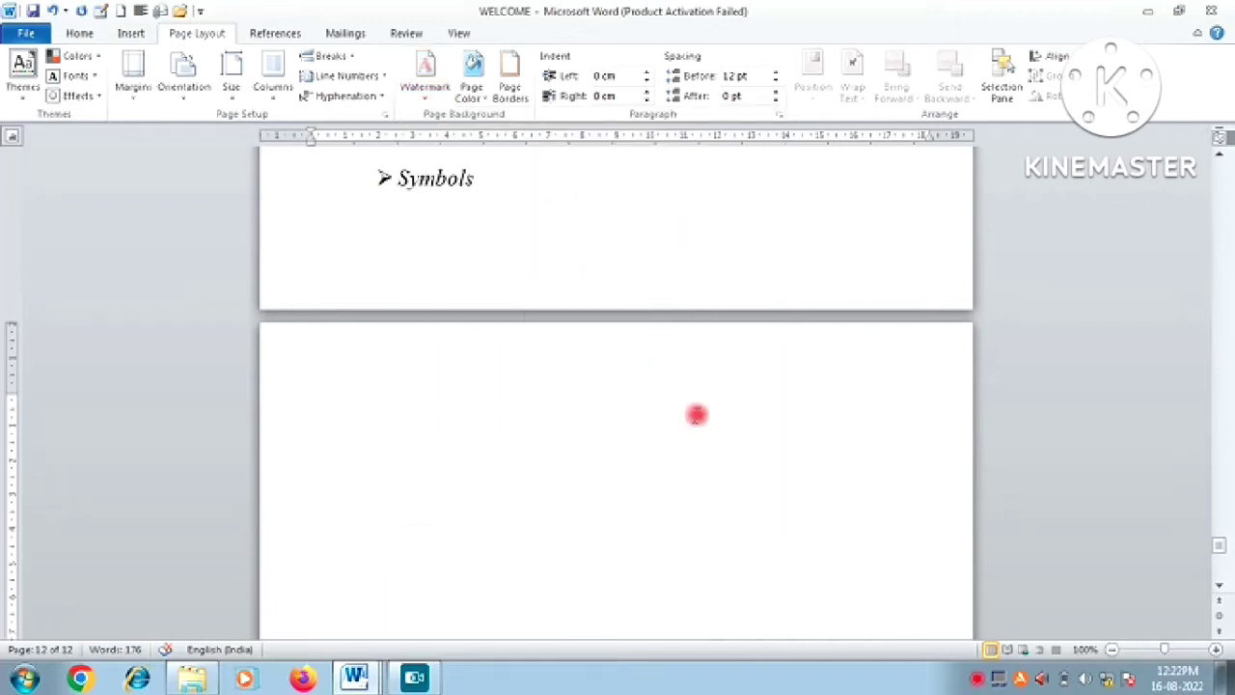
left_click(445, 98)
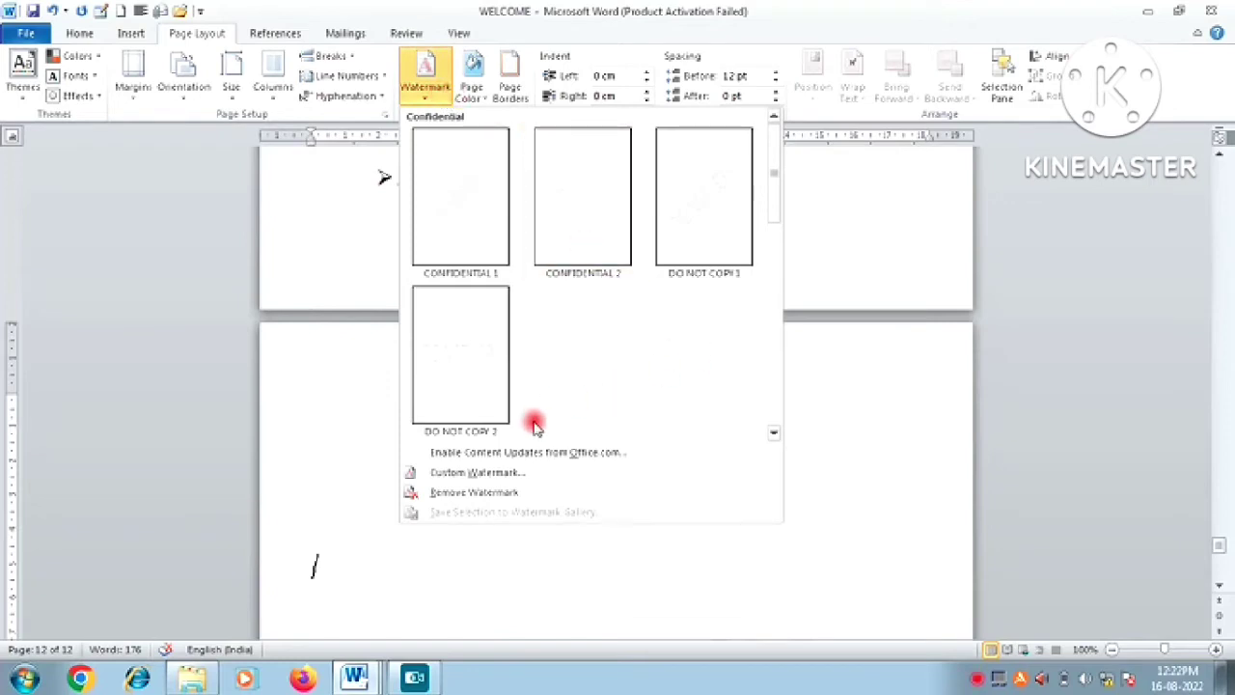
left_click(512, 456)
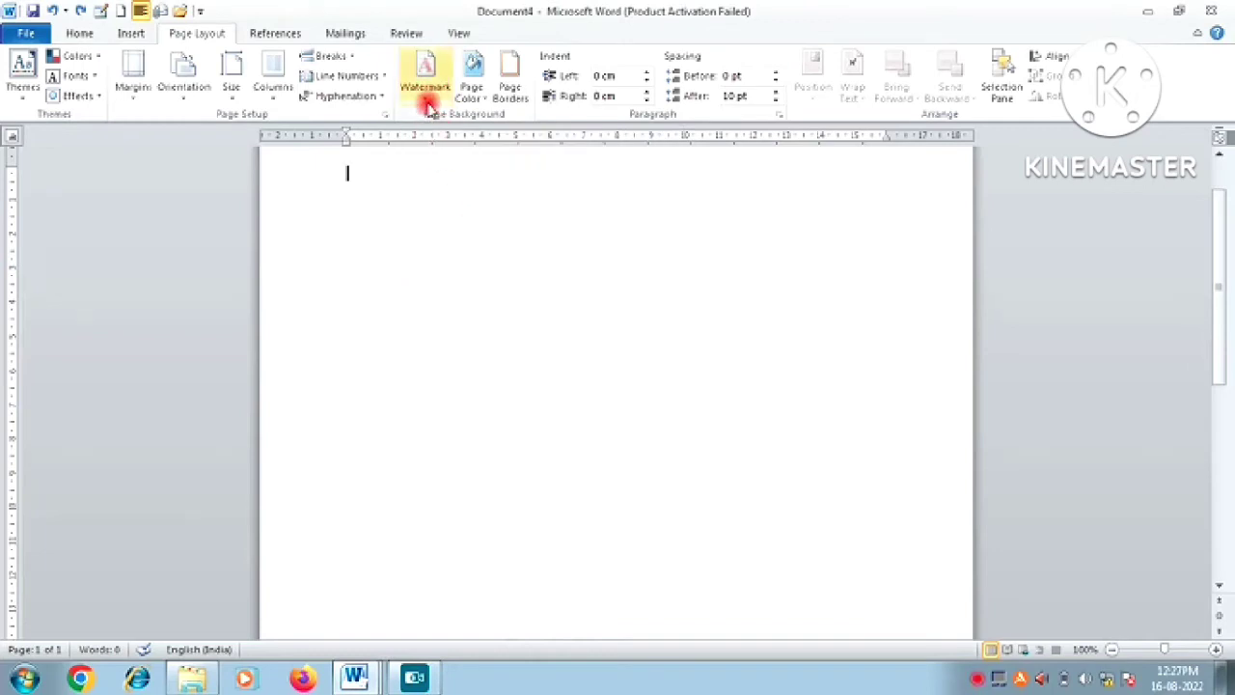
Apply a custom ORIGINAL text watermark with Semitransparent turned off.
left_click(426, 95)
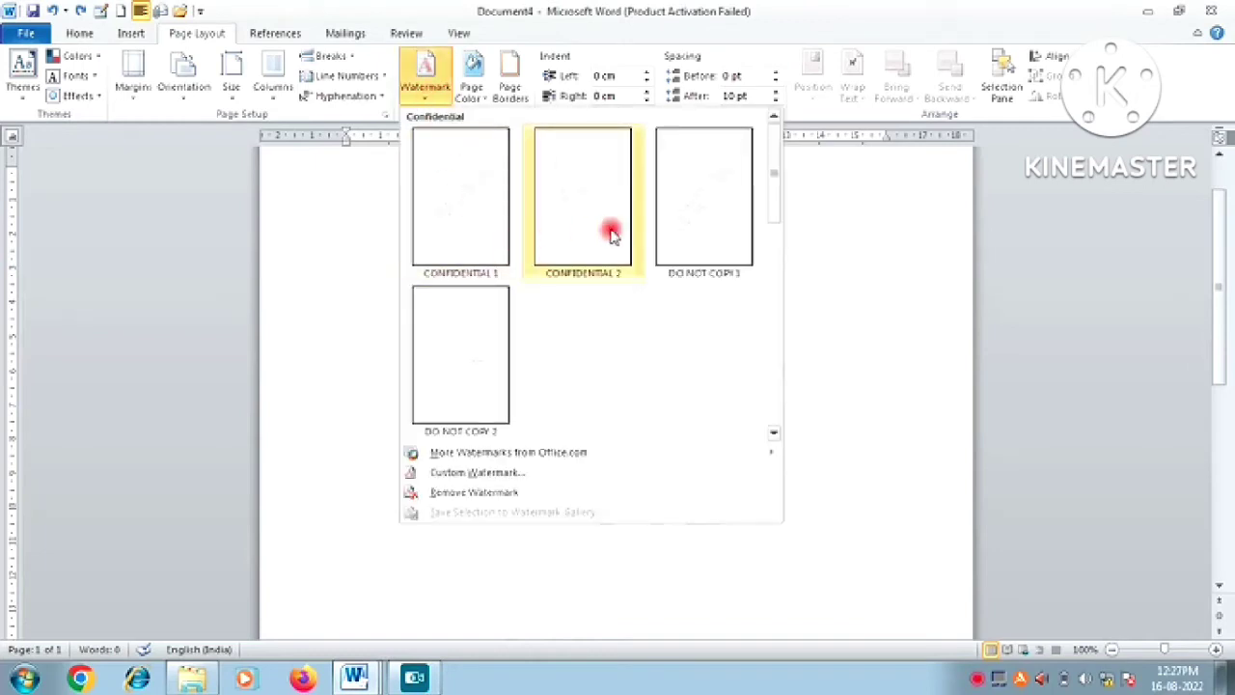
left_click(673, 228)
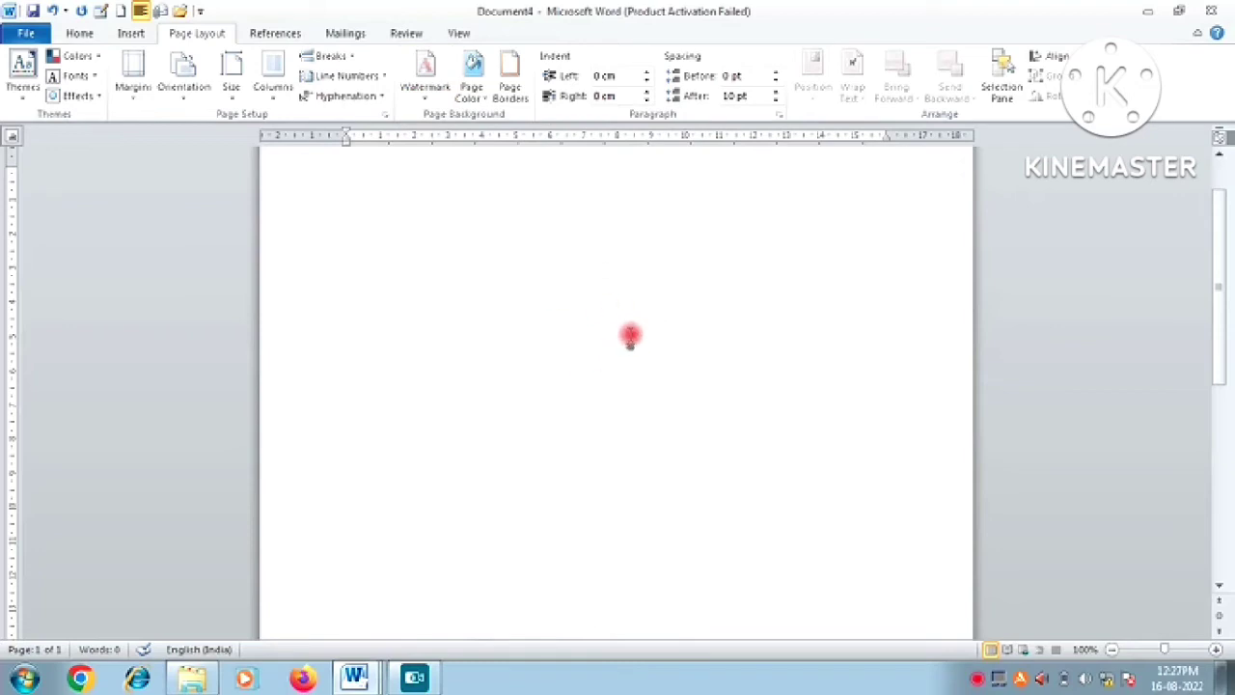
left_click(435, 95)
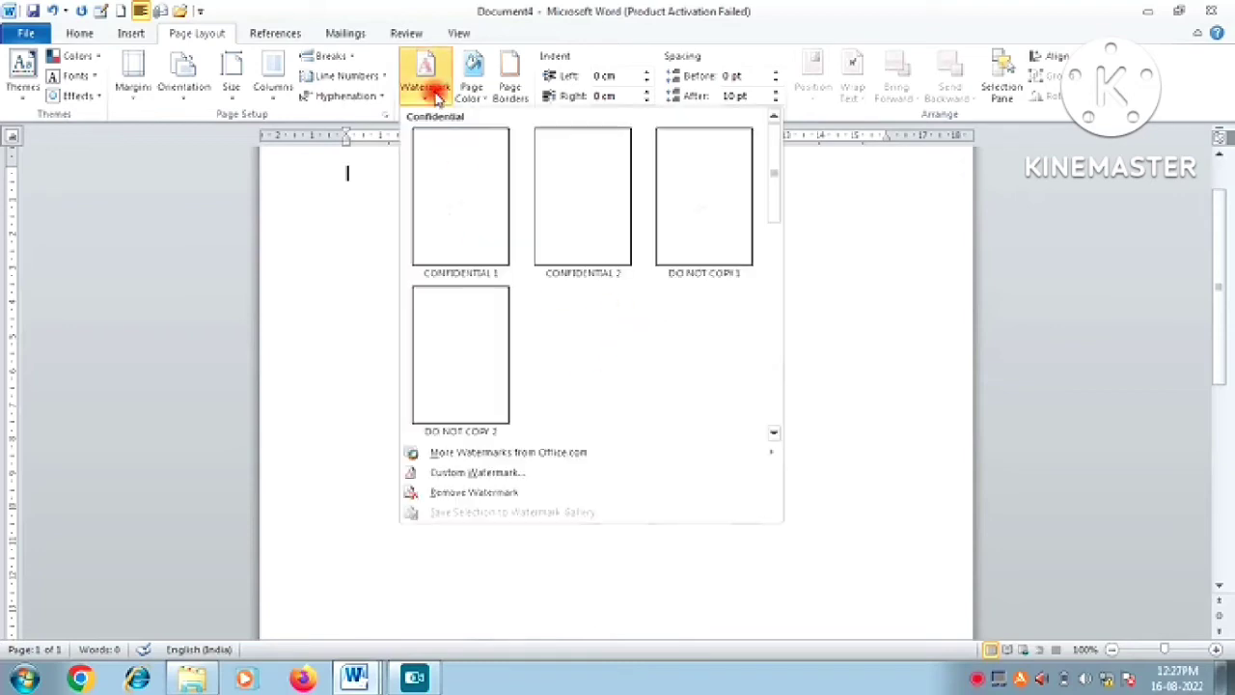
left_click(492, 472)
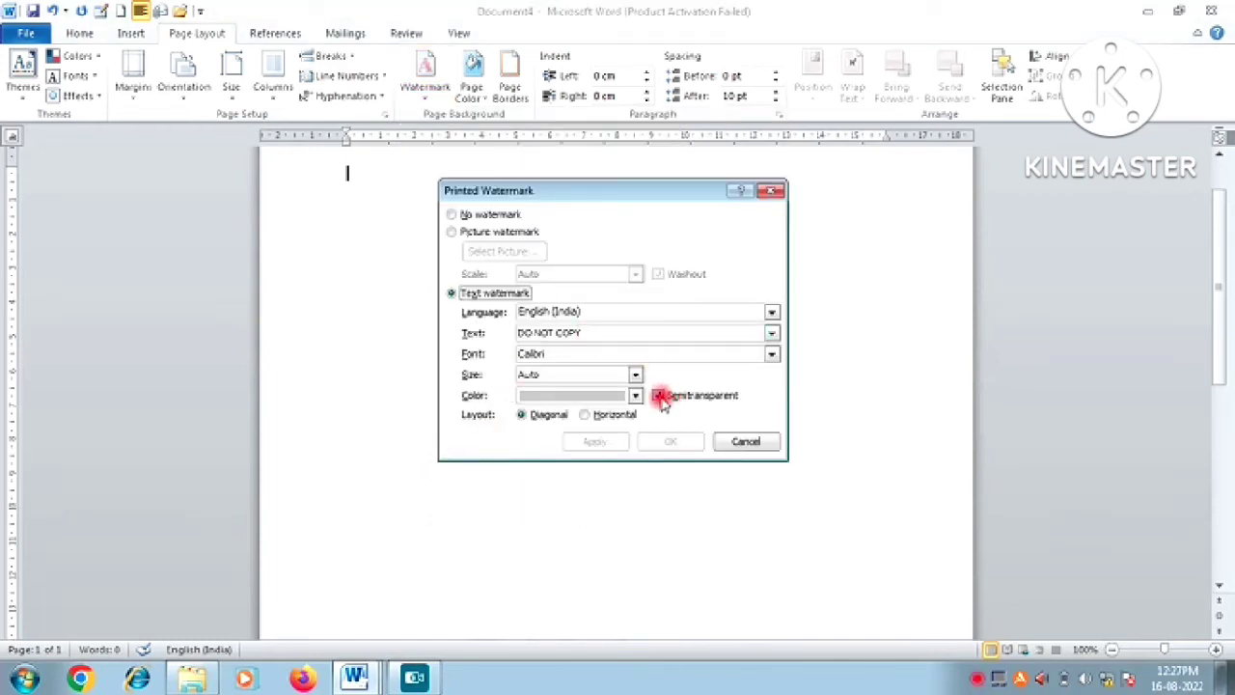
left_click(659, 396)
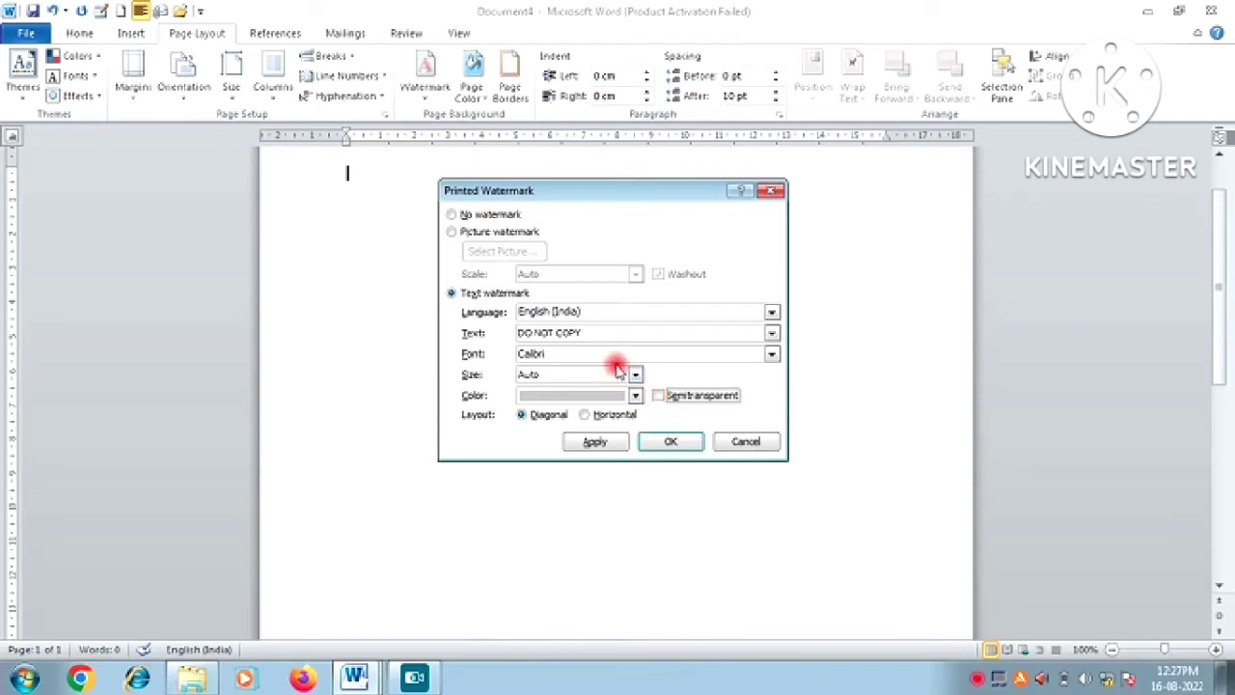
left_click(772, 333)
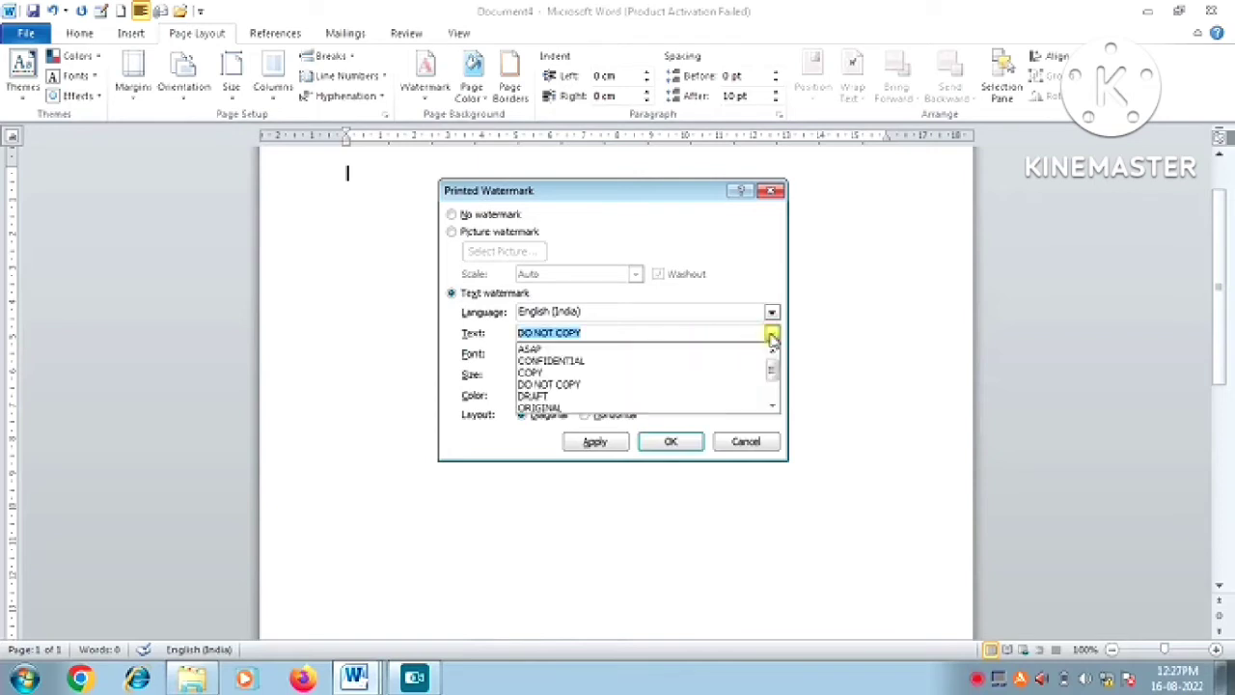
left_click(688, 409)
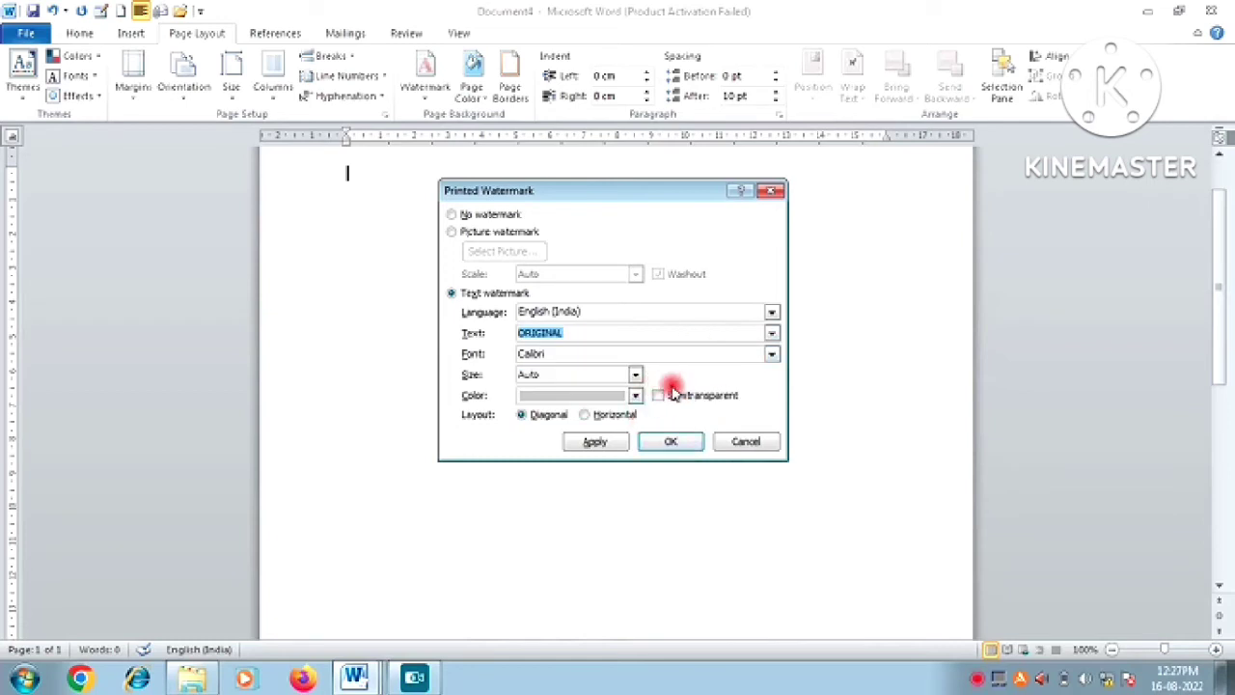
left_click(618, 444)
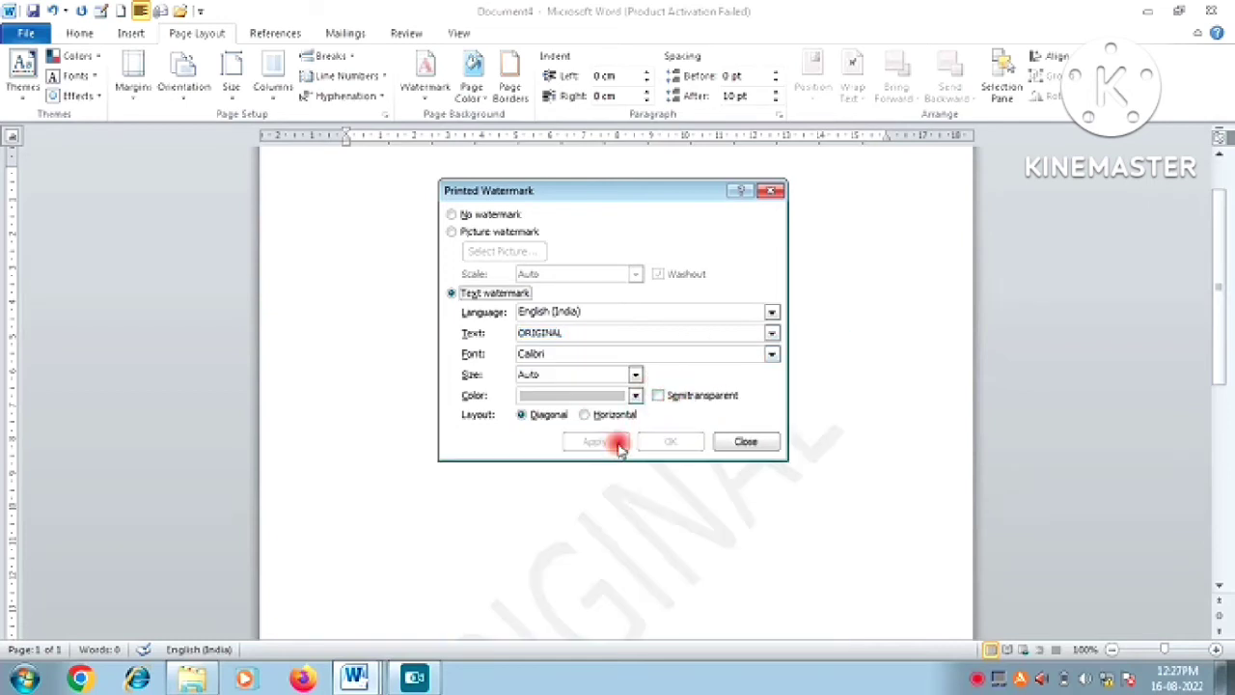
Change the watermark colour to light blue, then to grey, and close the dialog.
left_click(636, 397)
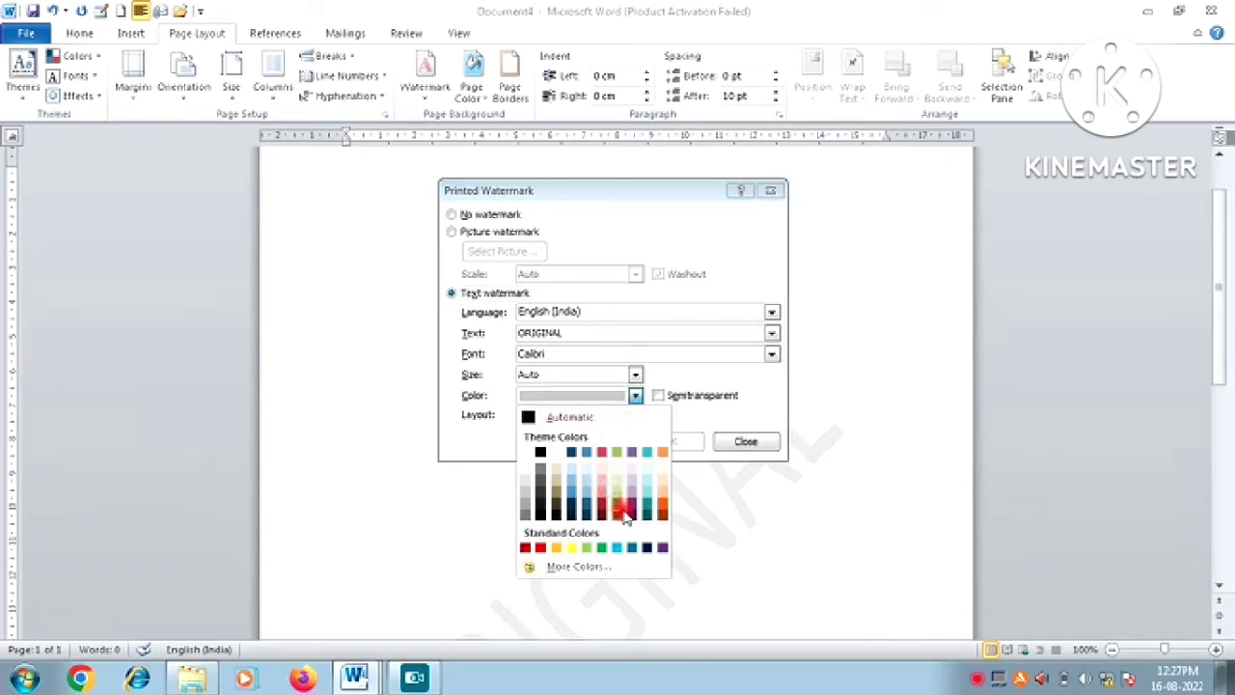
left_click(623, 549)
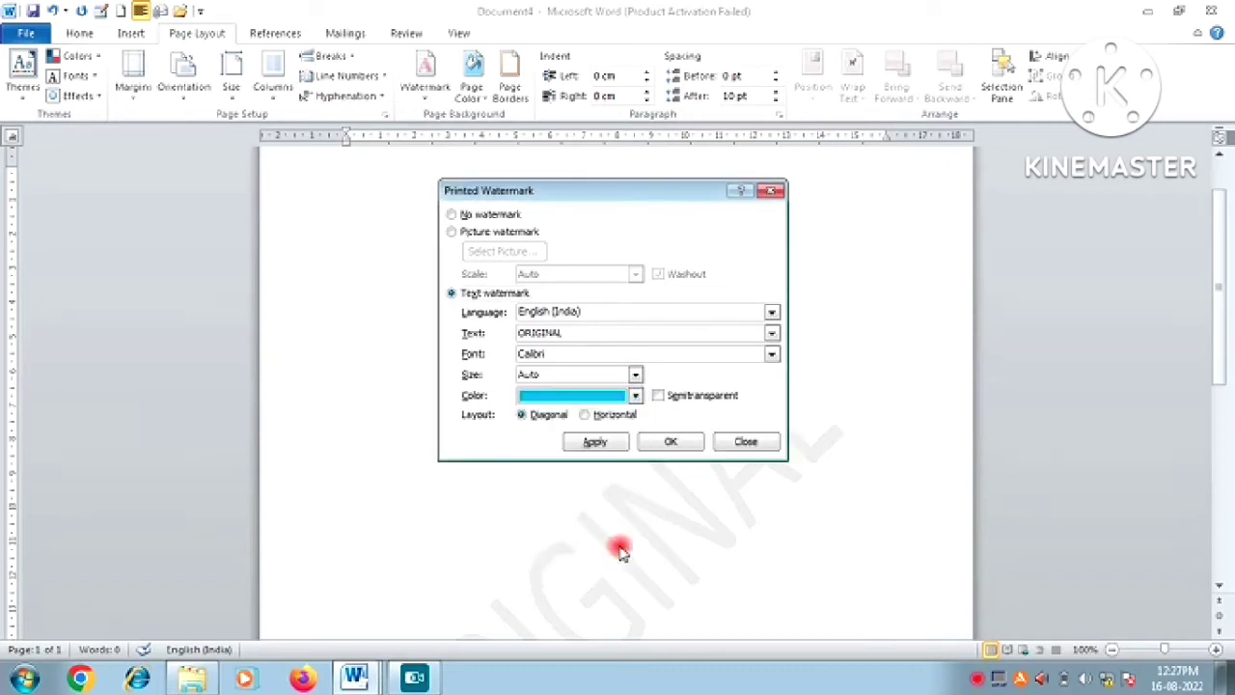
left_click(595, 443)
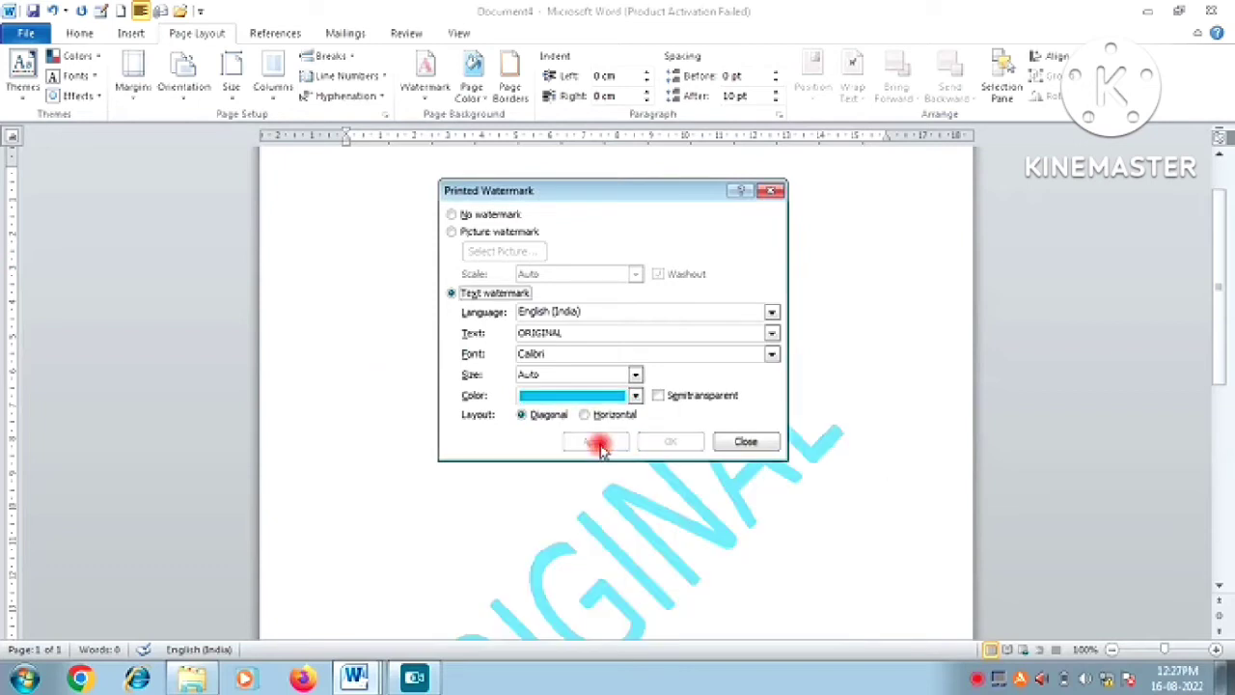
left_click(635, 395)
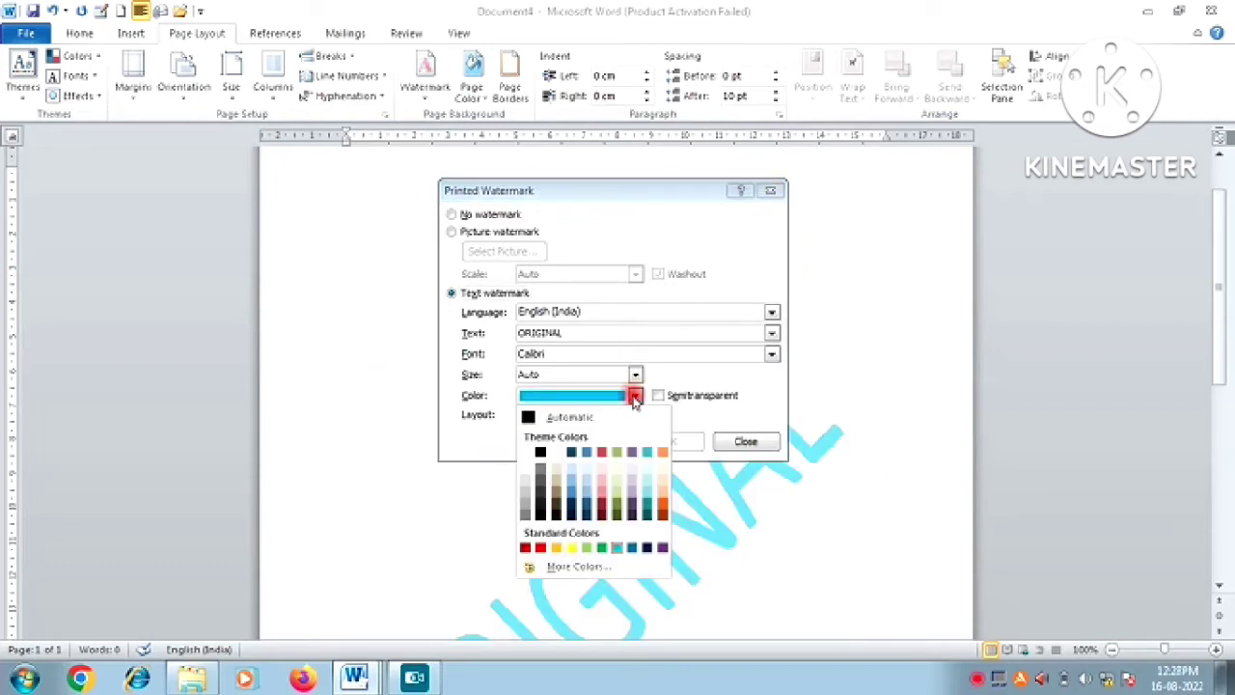
left_click(525, 496)
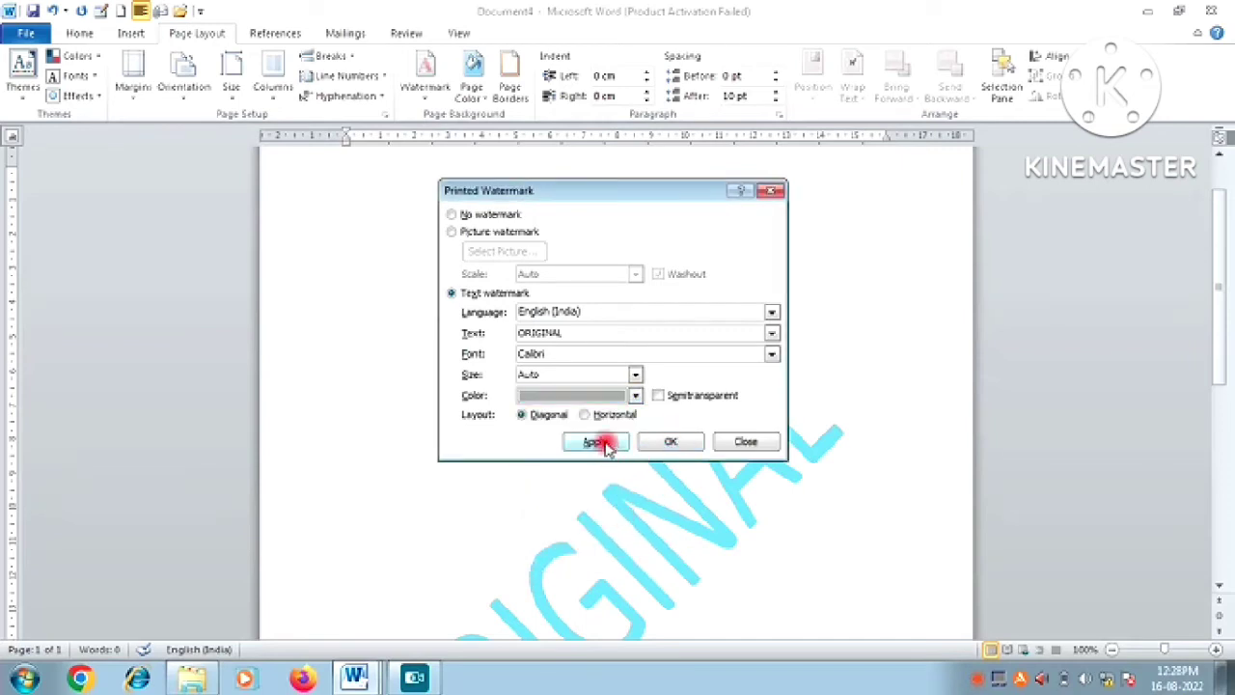
left_click(605, 445)
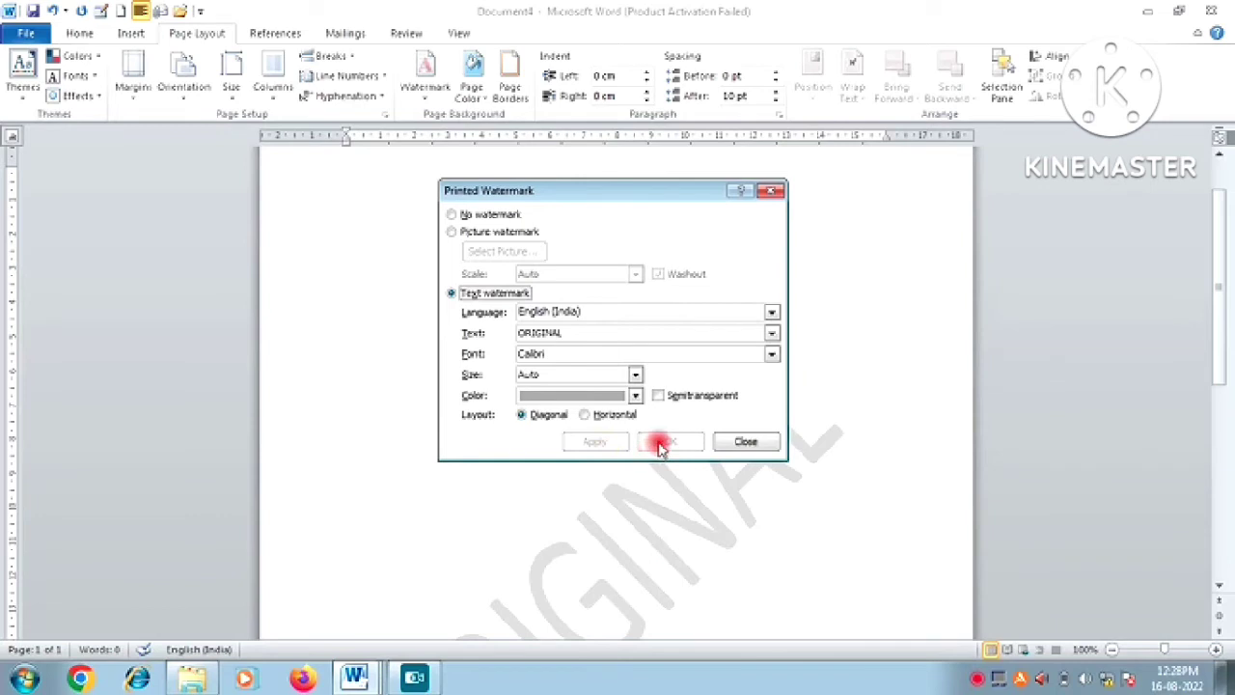
left_click(734, 441)
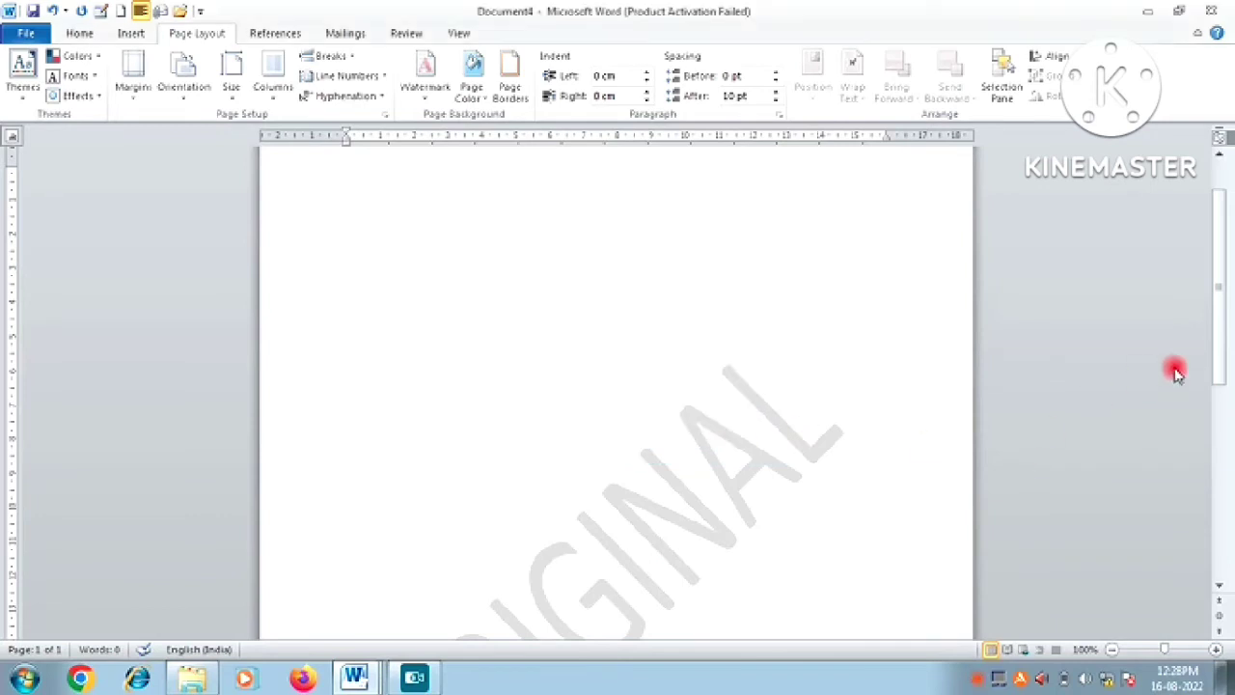
Type the line 'This is orginal format not changes' and enlarge it two font sizes.
left_click_drag(1223, 326, 1225, 404)
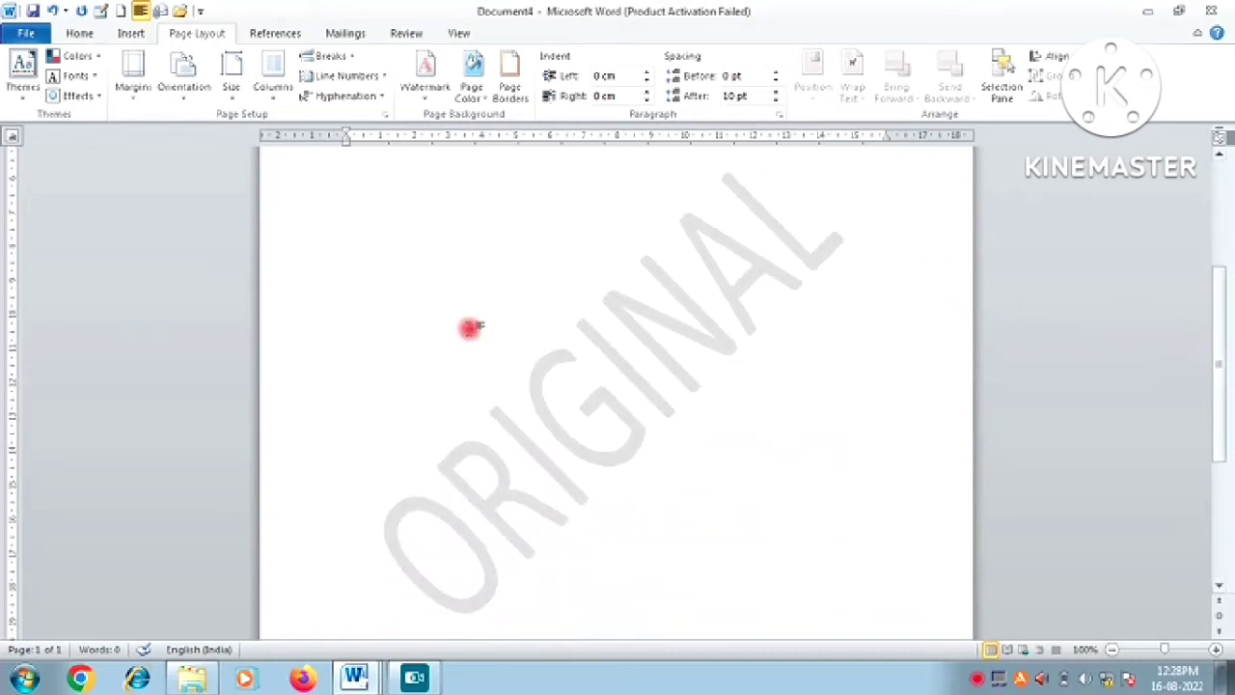
scroll(395, 302, "up", 4)
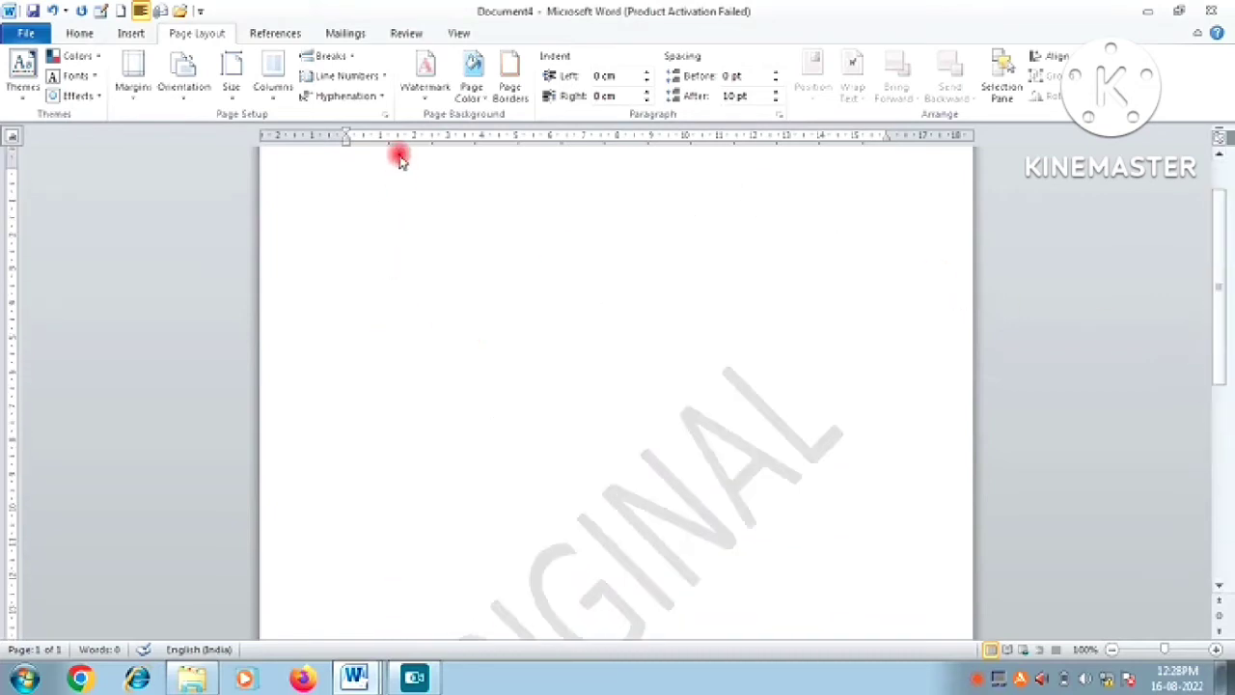
type("we")
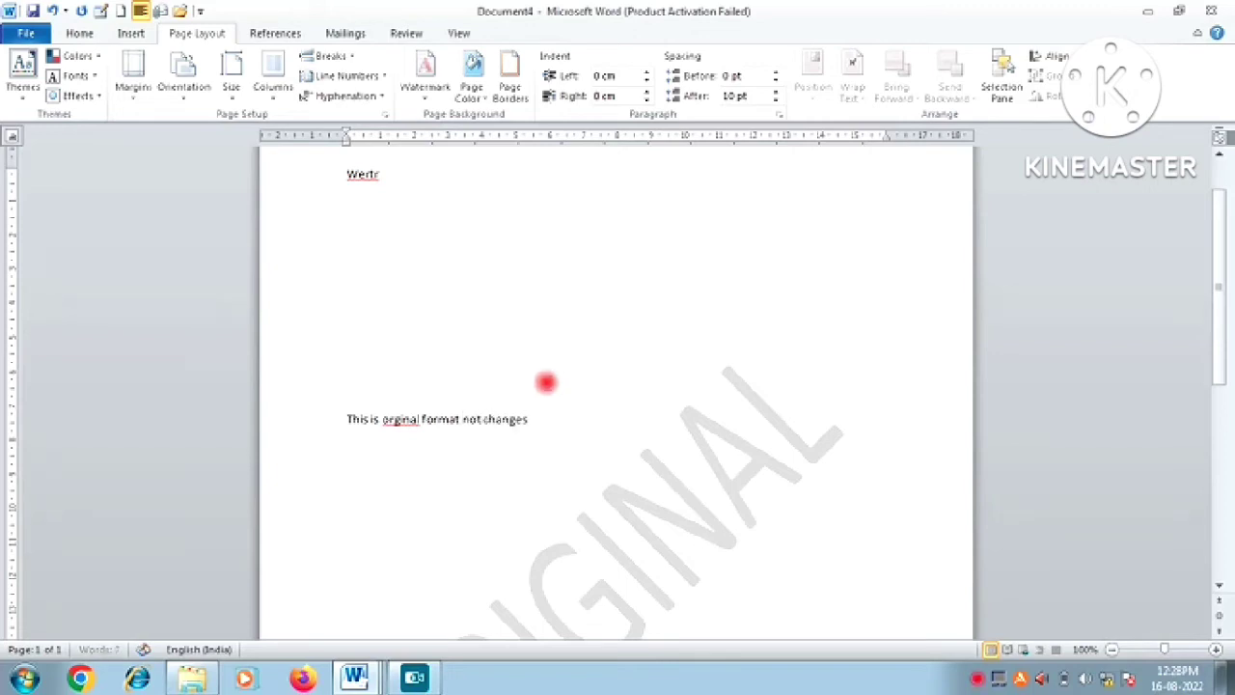
left_click_drag(347, 418, 612, 498)
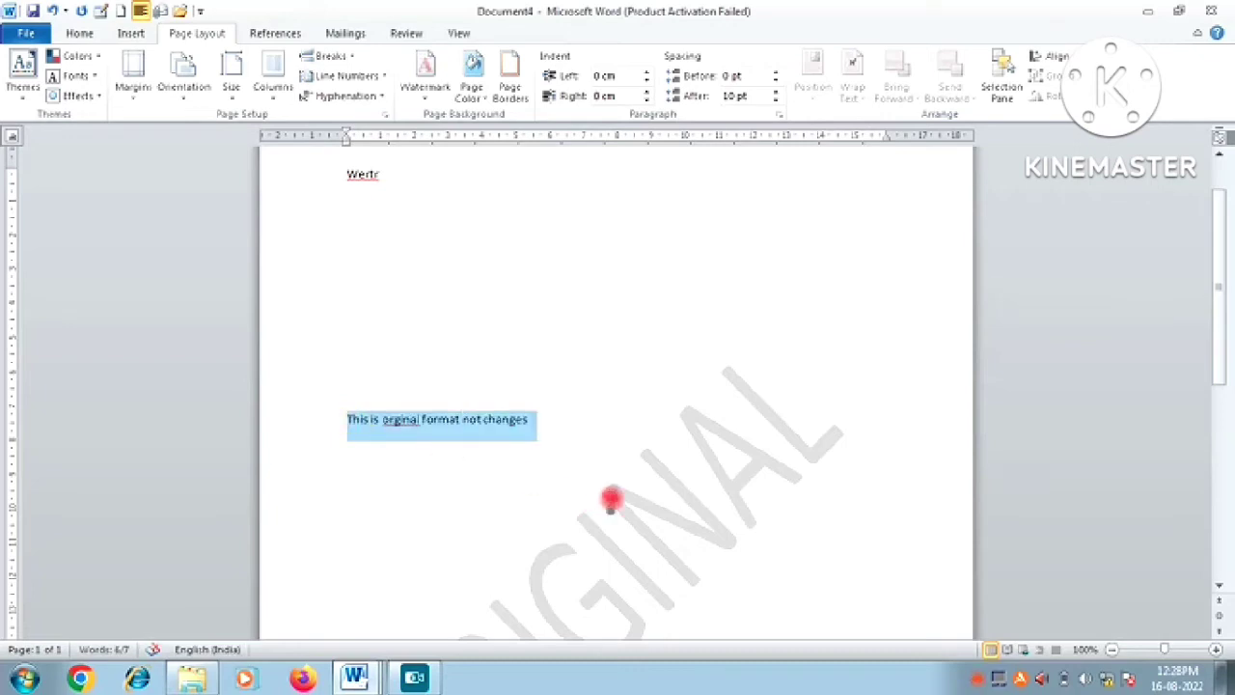
key("ctrl+shift+period")
key("ctrl+shift+period")
key("ctrl+shift+period")
key("ctrl+shift+period")
key("ctrl+shift+period")
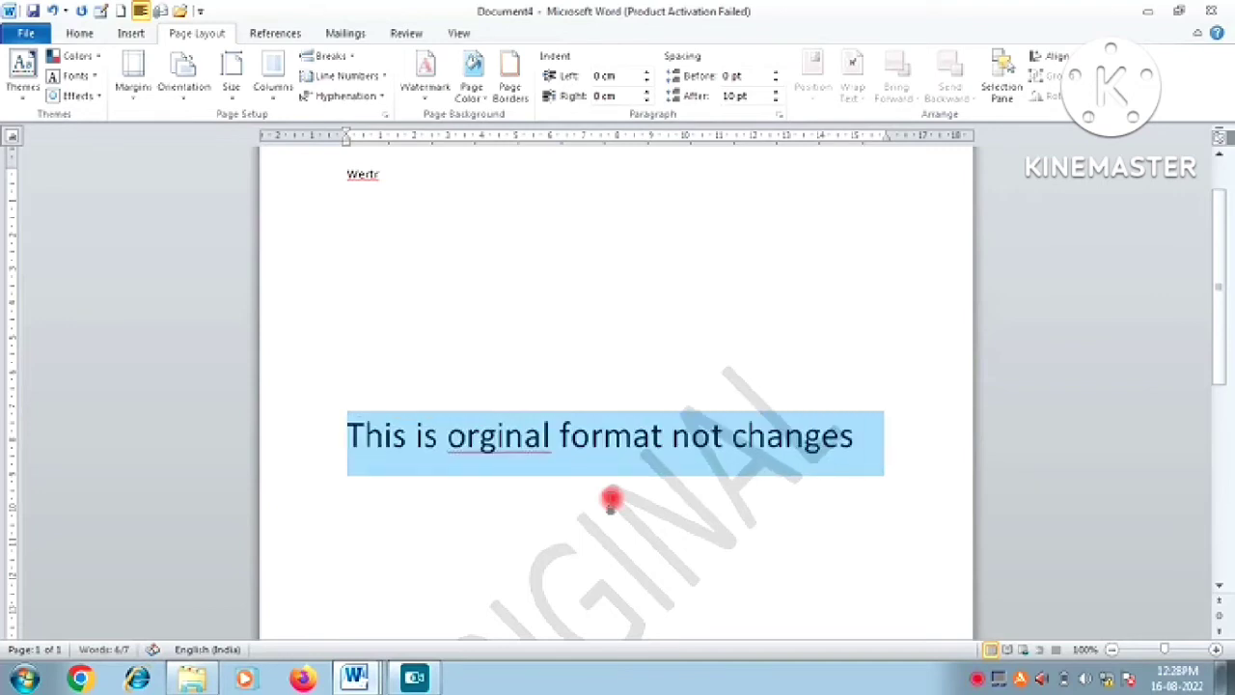
key("ctrl+shift+period")
left_click(741, 371)
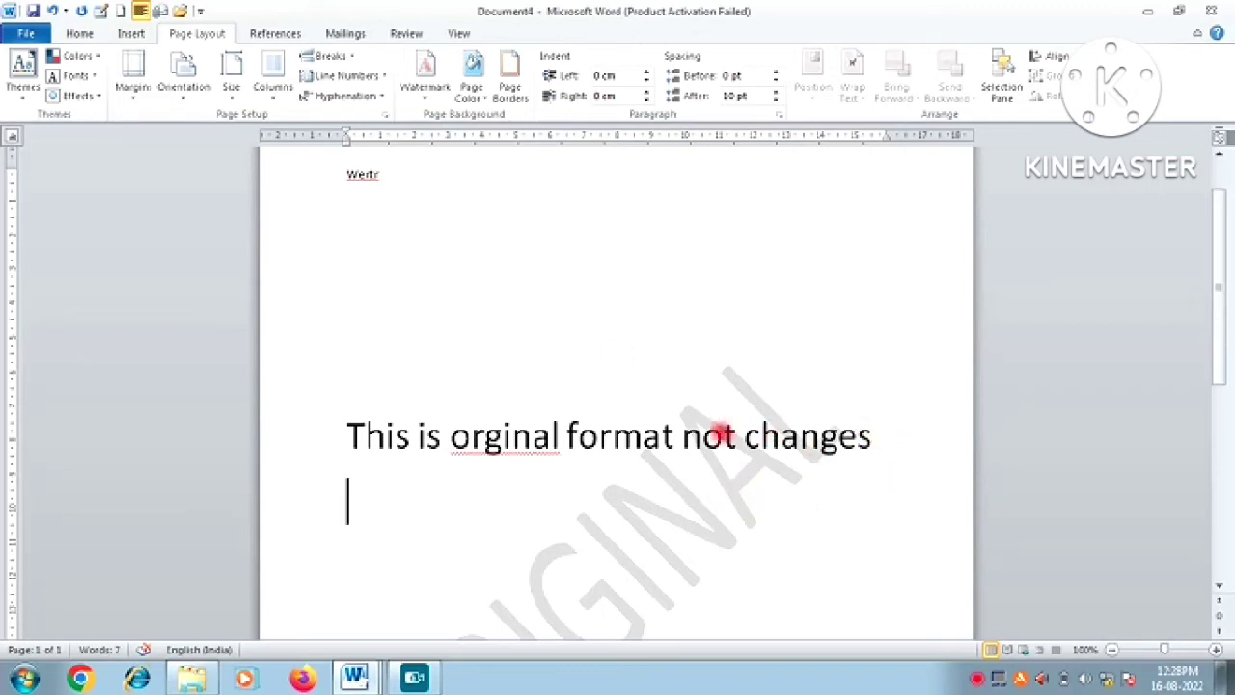
Correct 'orginal' to 'original' using the spelling suggestions.
left_click(425, 79)
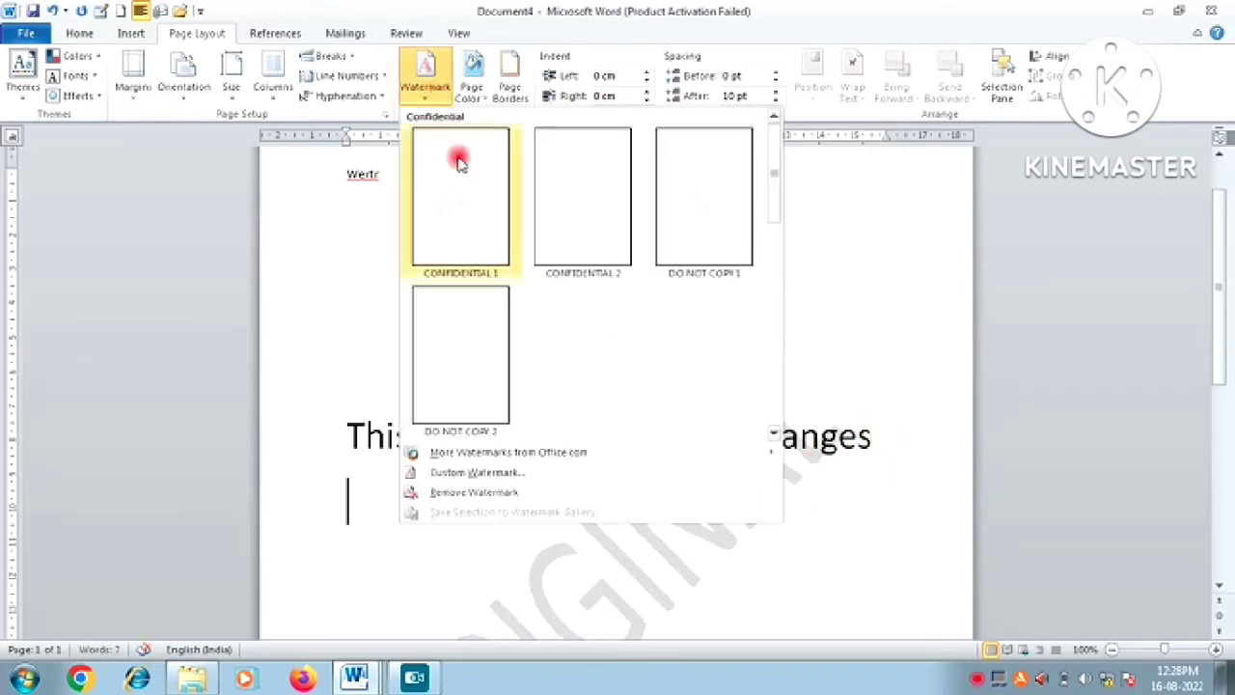
left_click(801, 538)
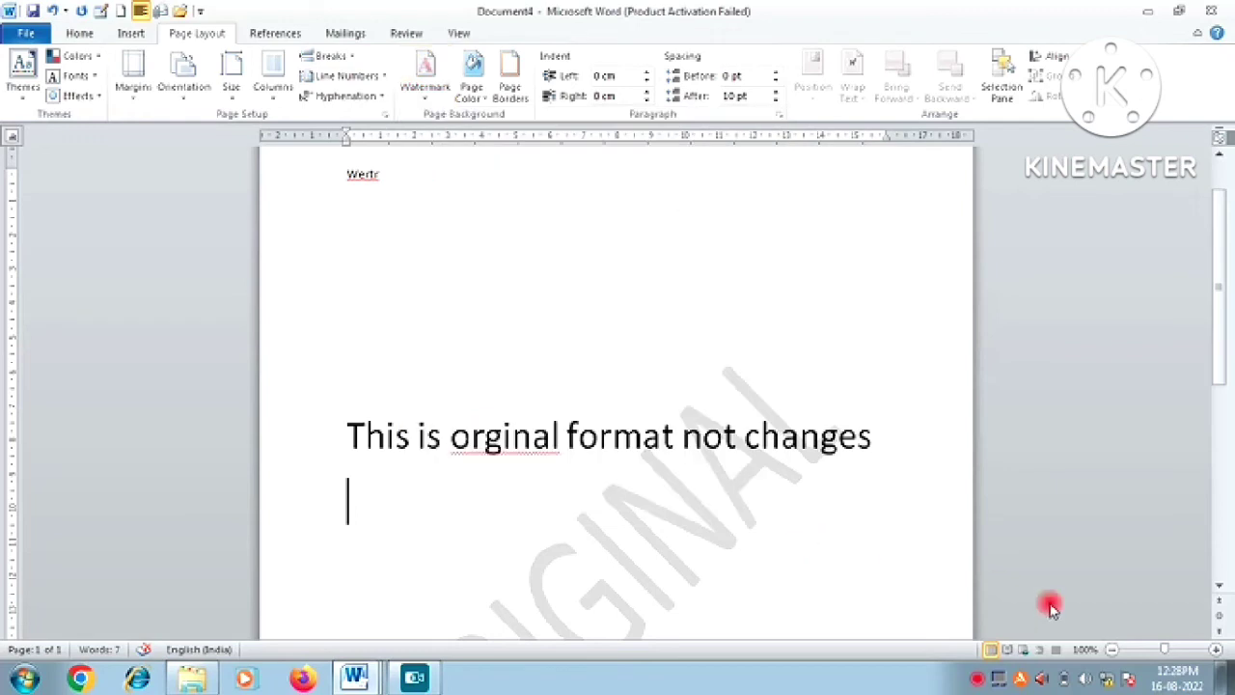
left_click_drag(1222, 319, 1227, 373)
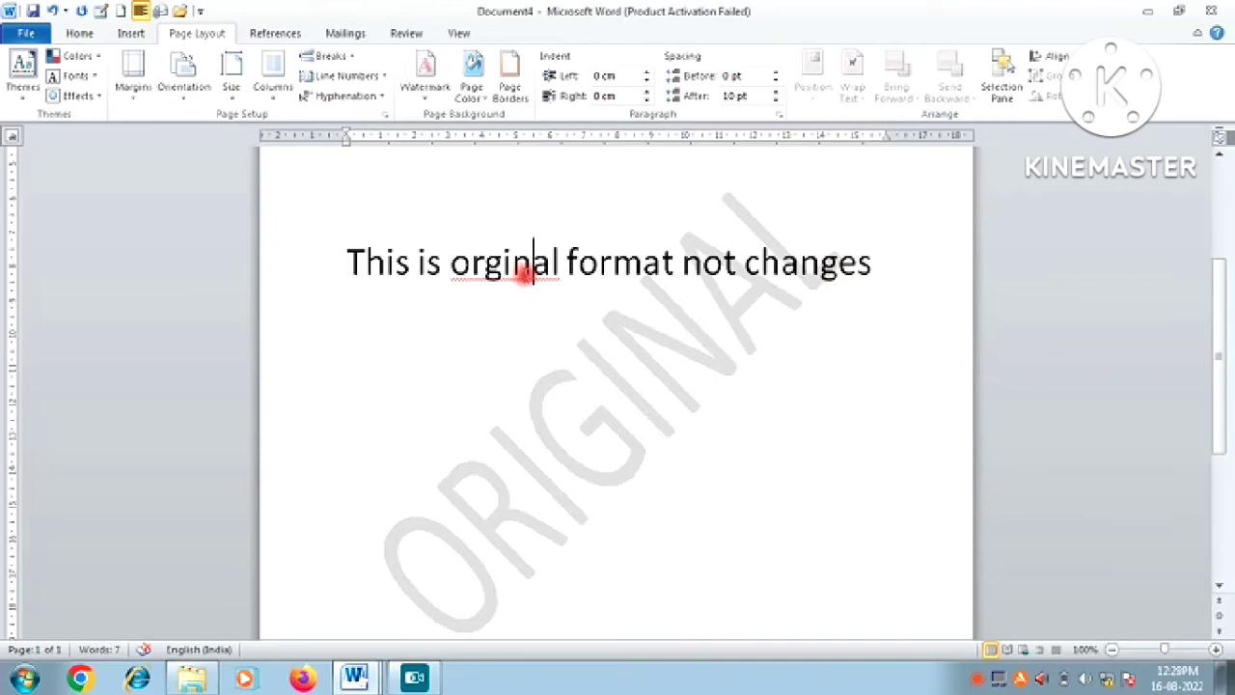
right_click(560, 282)
left_click(611, 300)
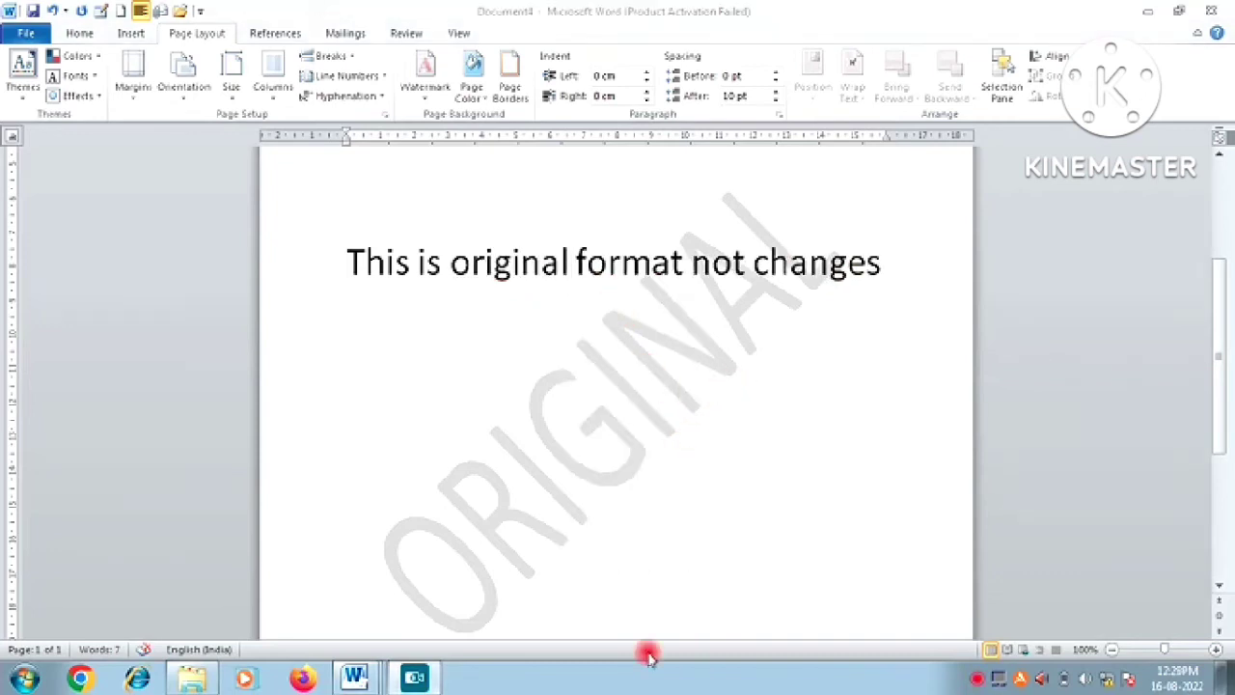
Remove the ORIGINAL watermark from the page.
left_click(480, 101)
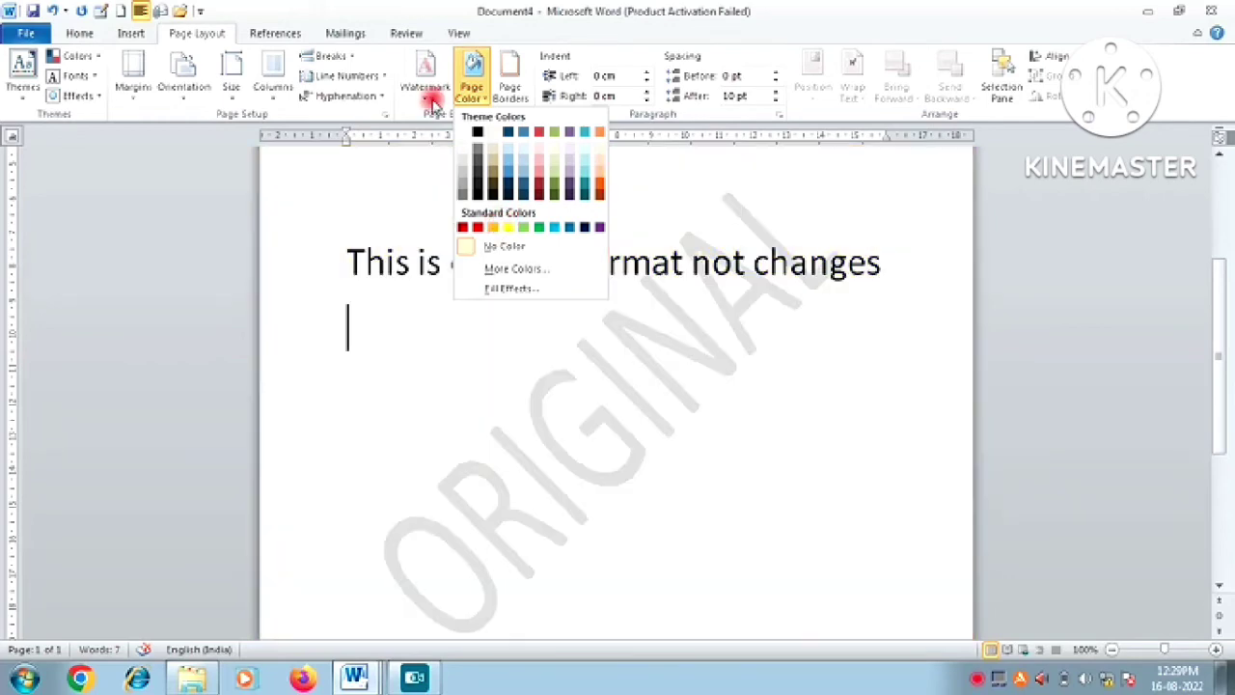
left_click(430, 92)
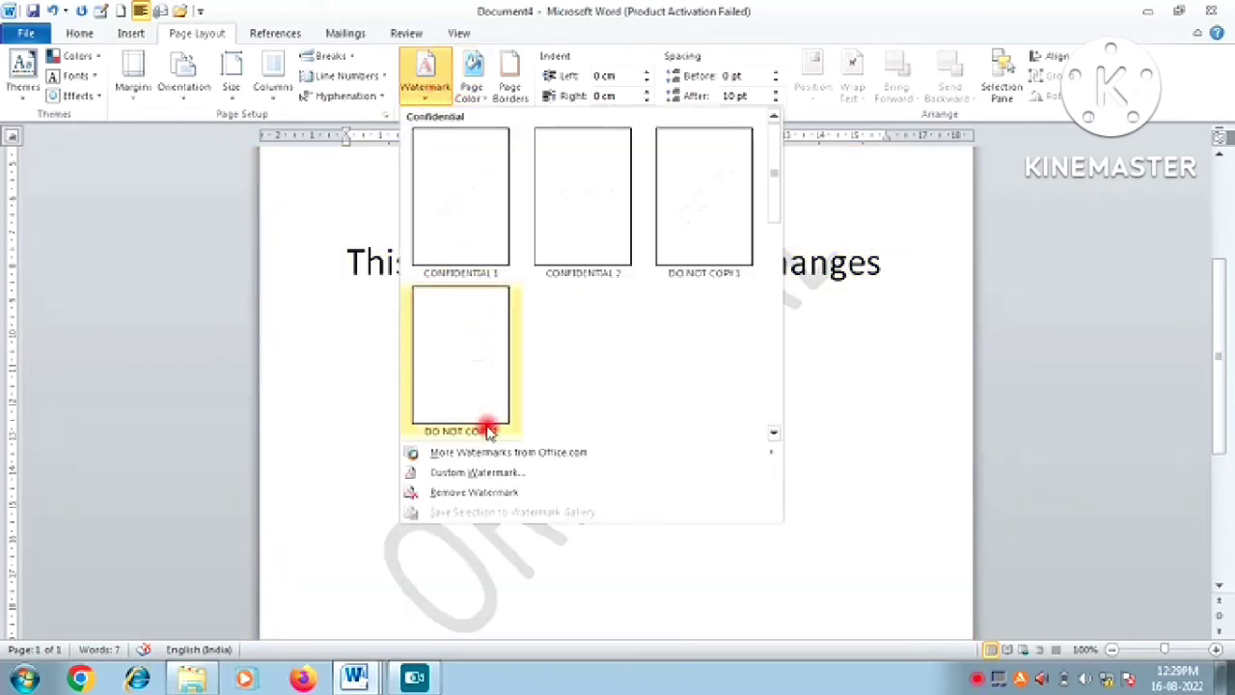
left_click(474, 492)
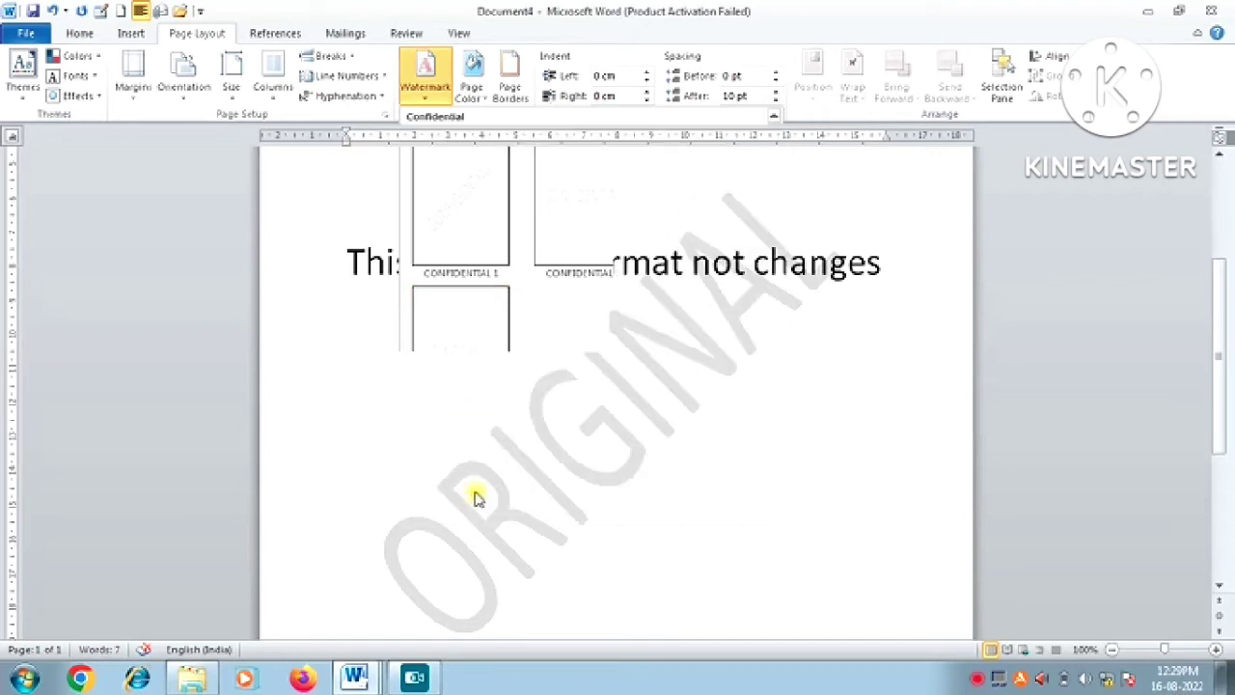
Set the page colour to a pale yellow shade from More Colors, after briefly trying pale aqua.
left_click(474, 91)
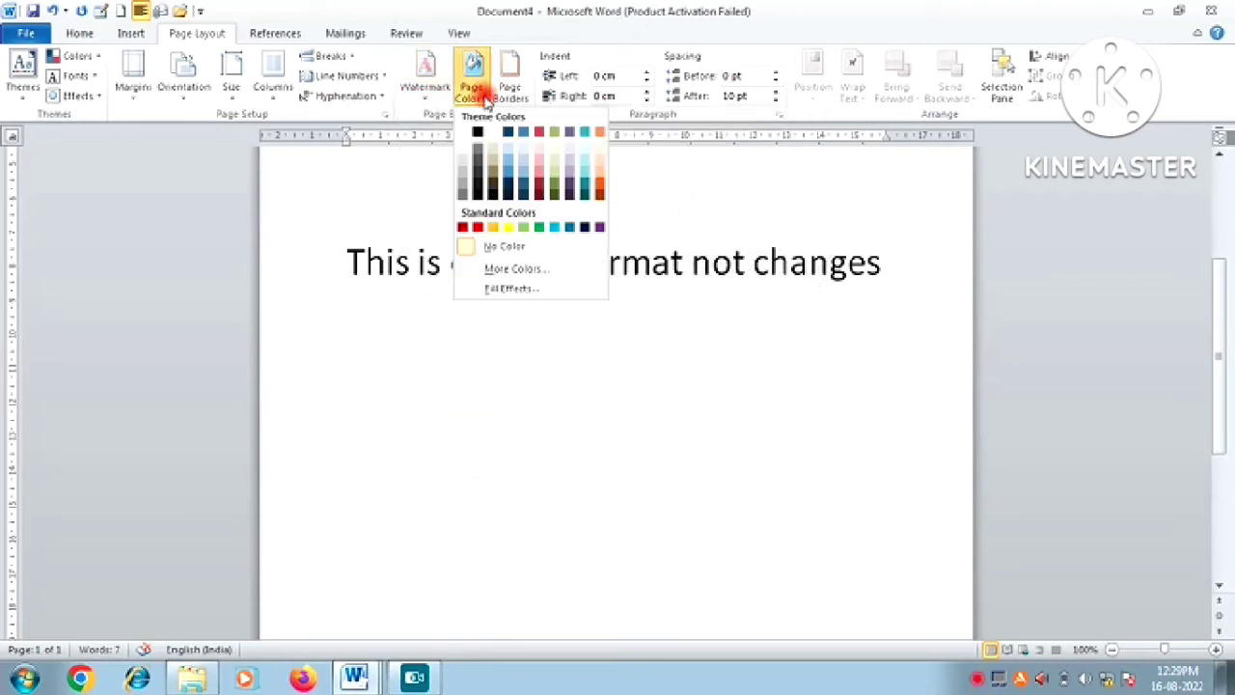
left_click(507, 271)
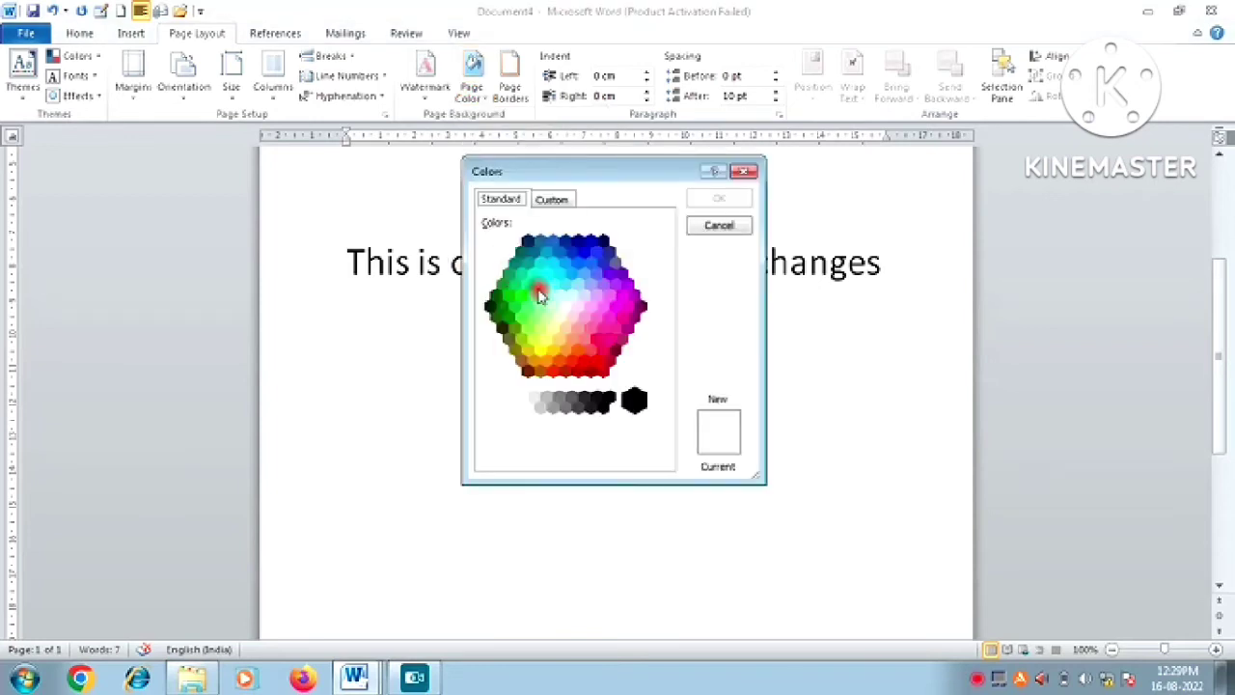
left_click(544, 296)
left_click(561, 318)
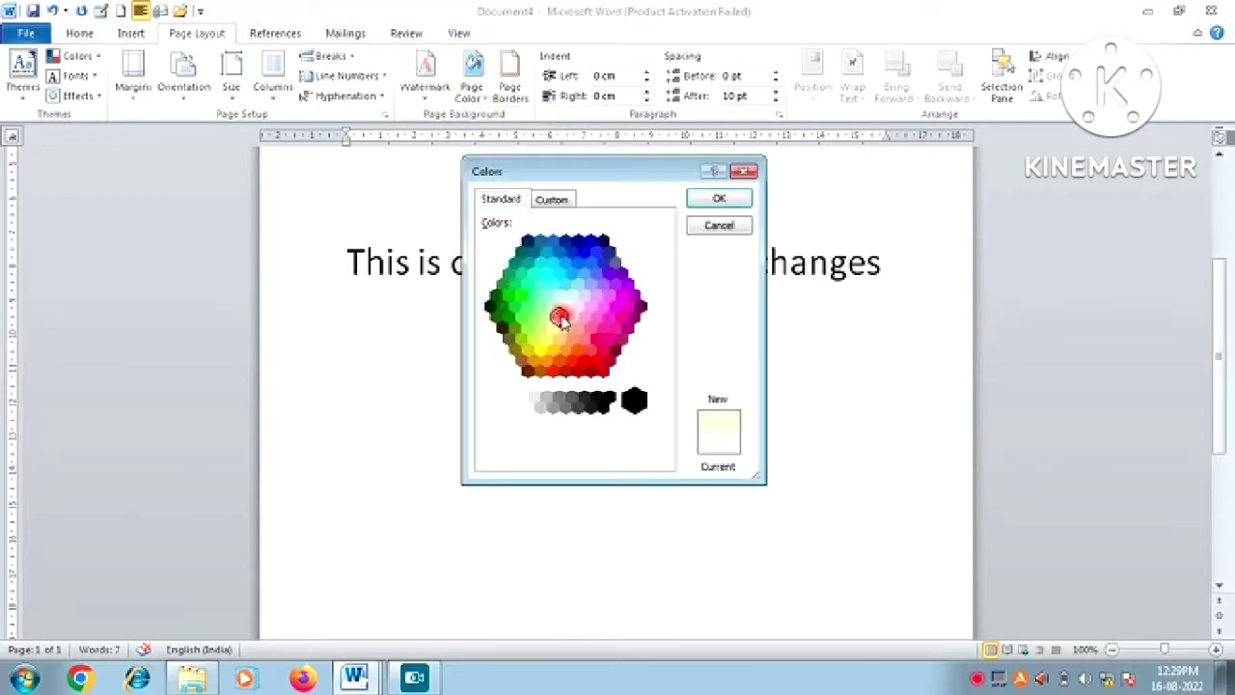
left_click(693, 198)
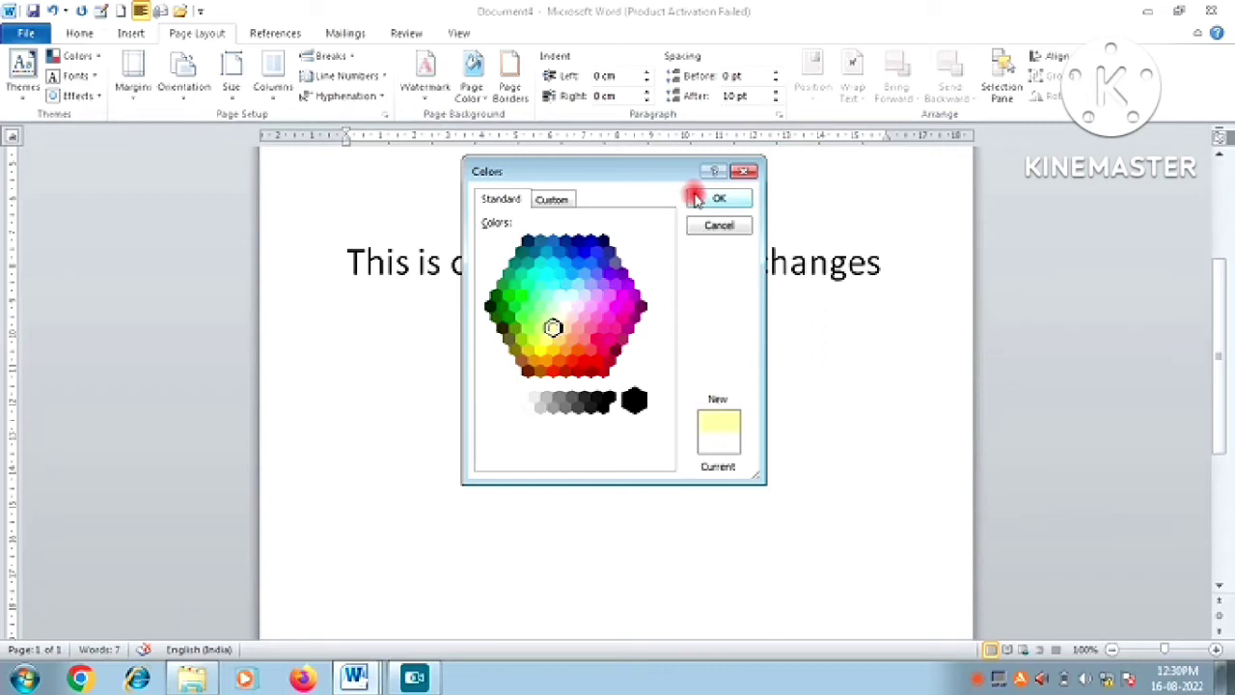
left_click(700, 199)
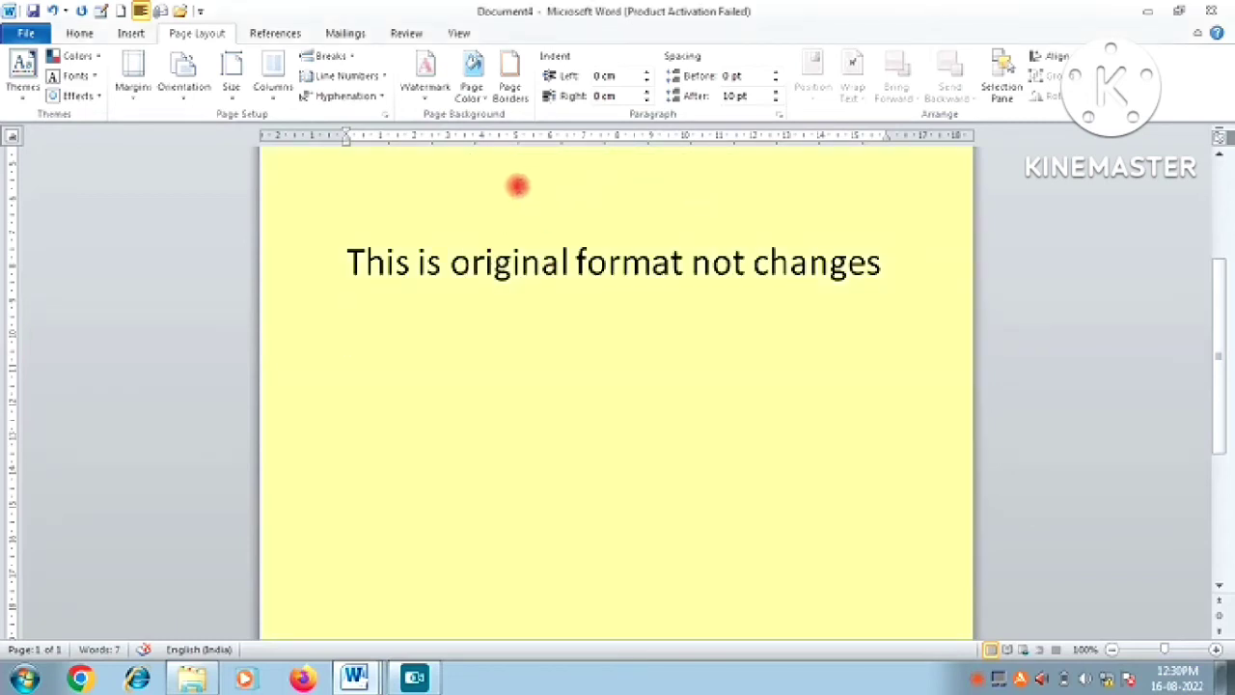
left_click(471, 85)
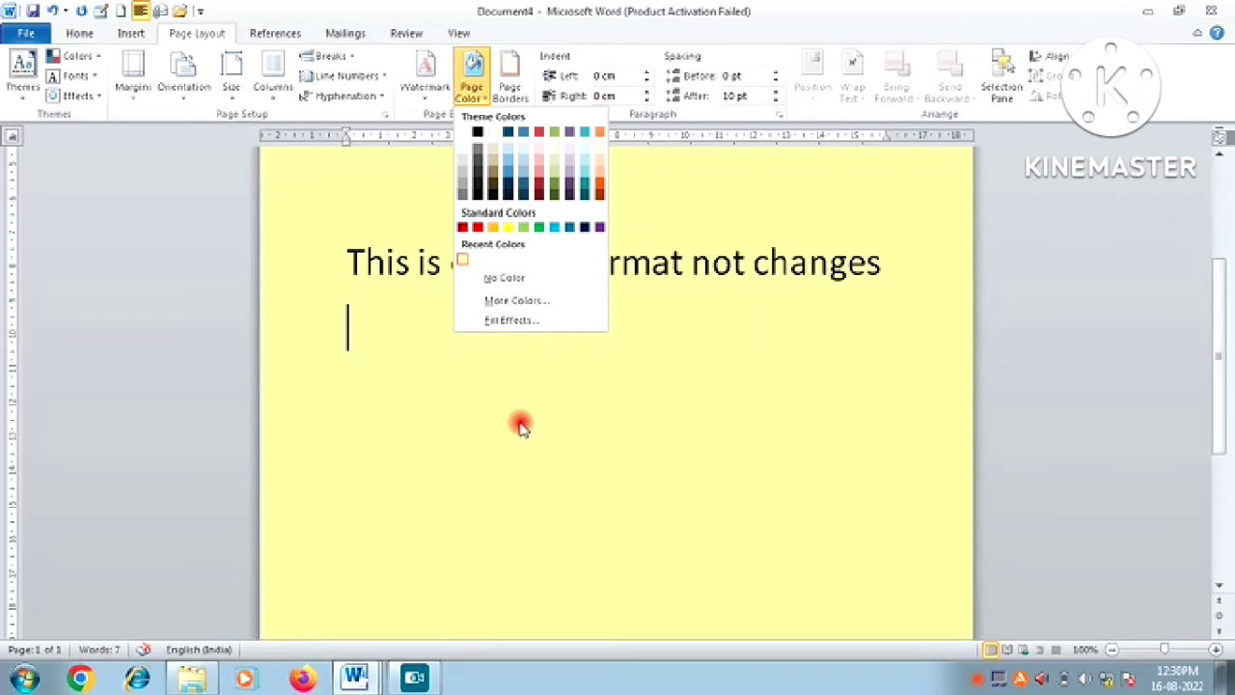
Apply a thick double-line box page border at 1½ pt width.
left_click(519, 426)
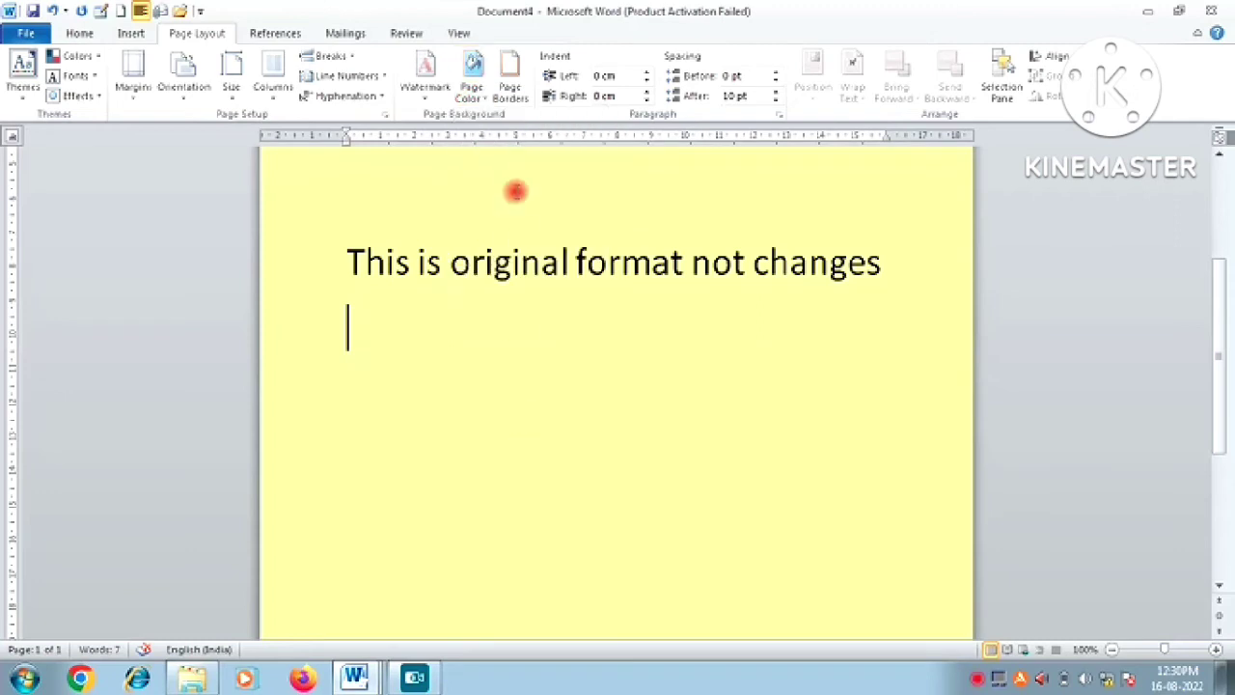
left_click(513, 89)
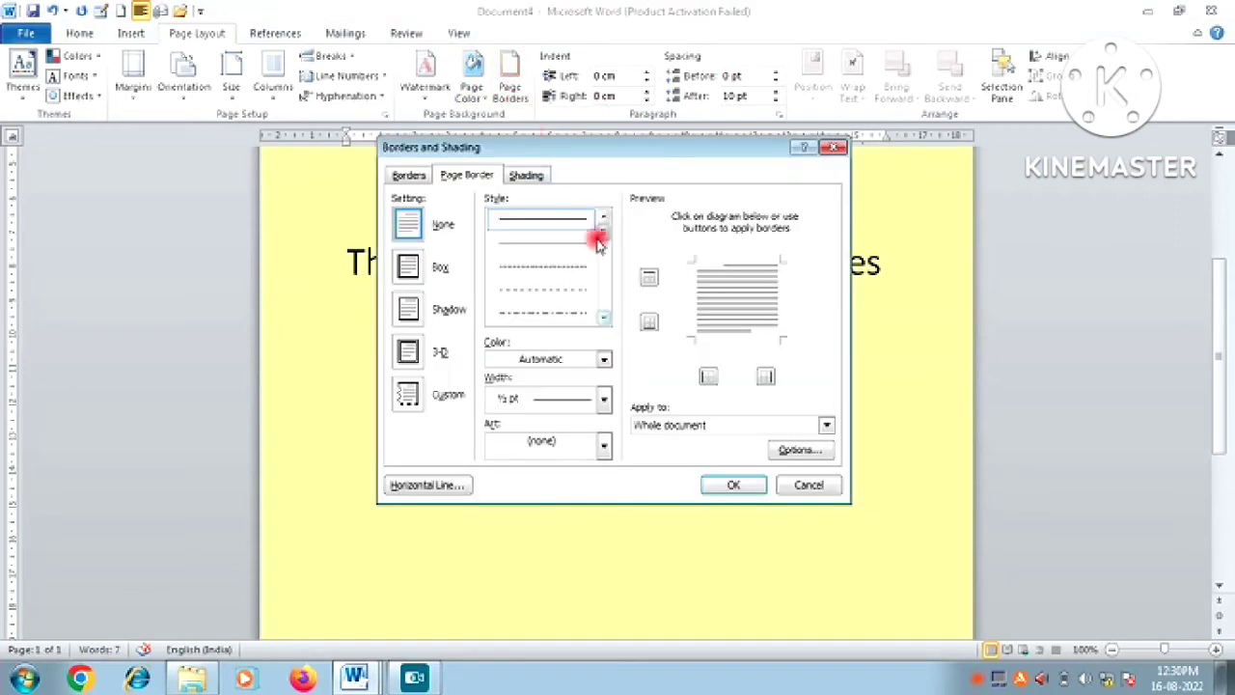
left_click(415, 278)
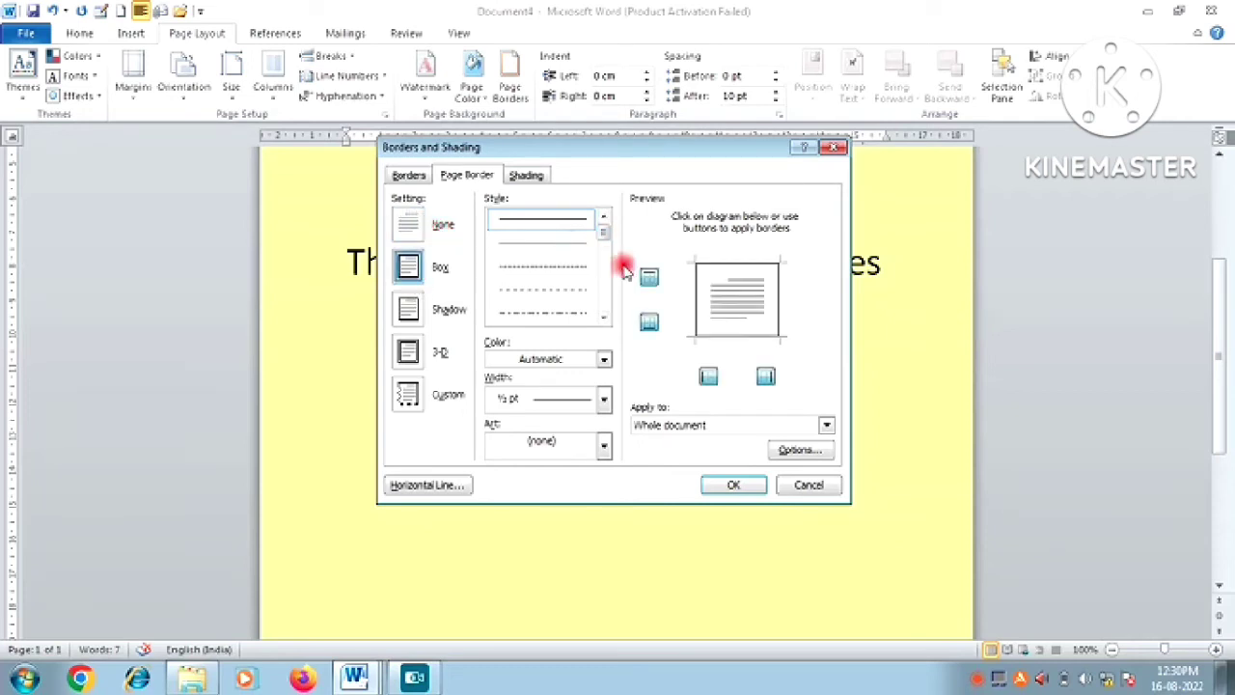
left_click_drag(606, 239, 606, 266)
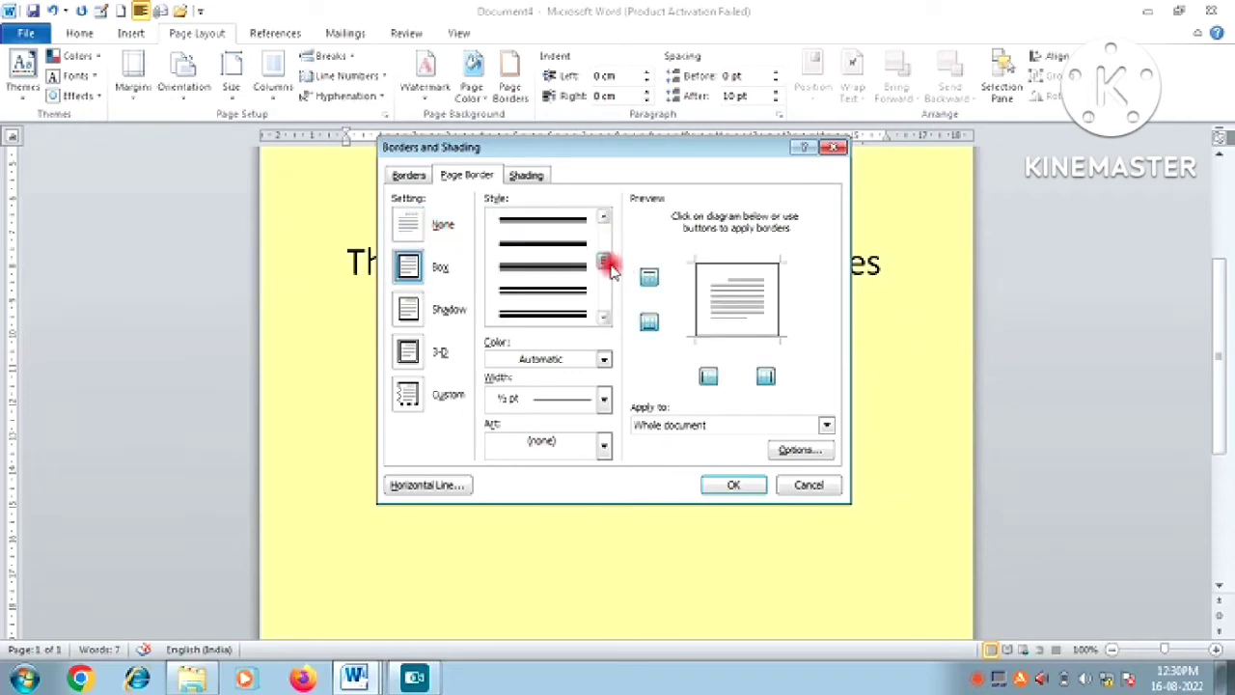
left_click(576, 315)
left_click(602, 398)
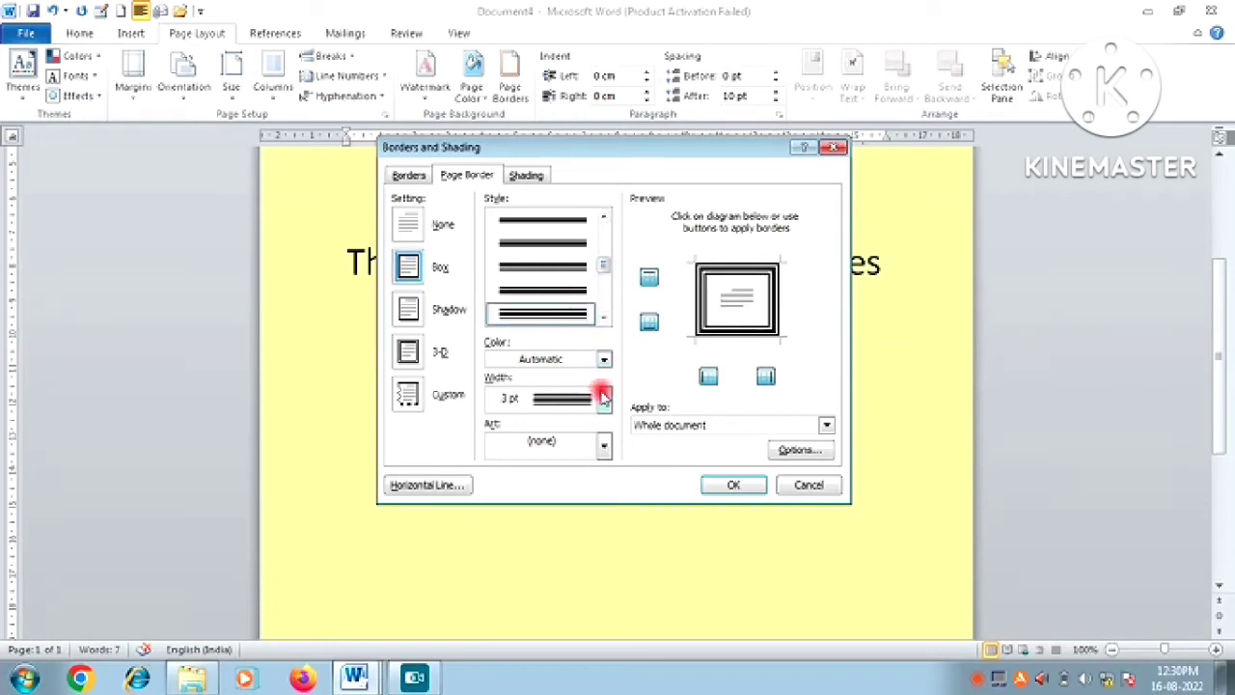
left_click(605, 400)
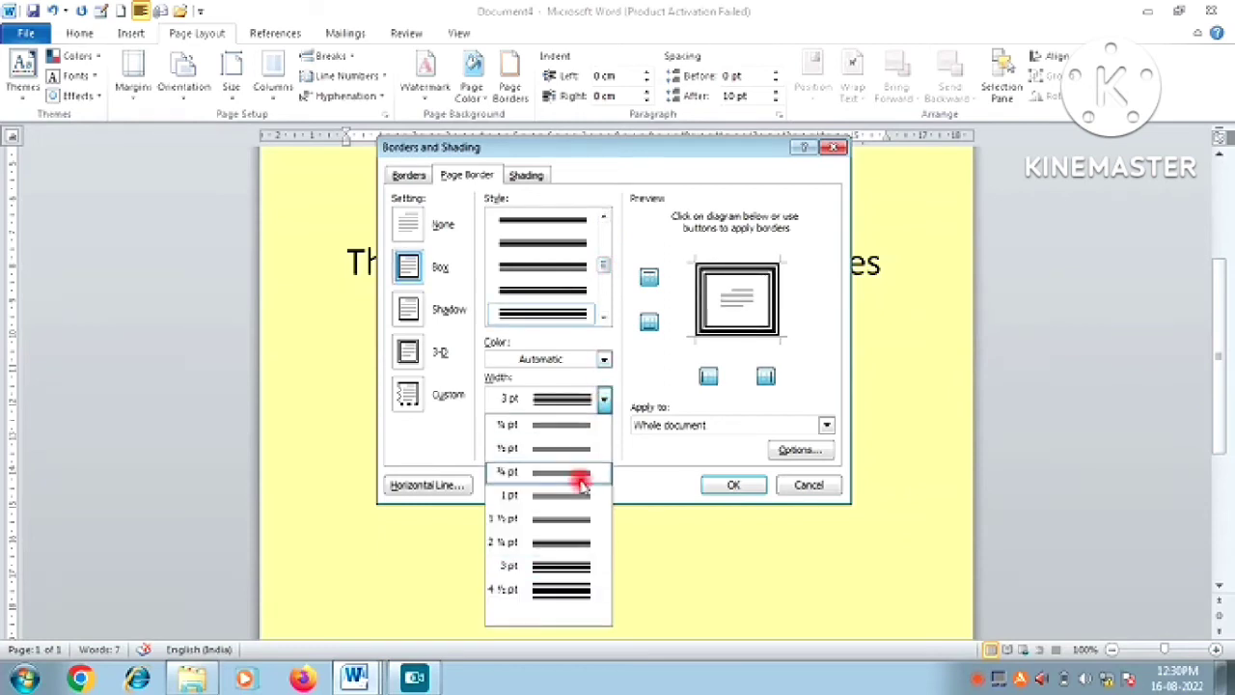
left_click(573, 520)
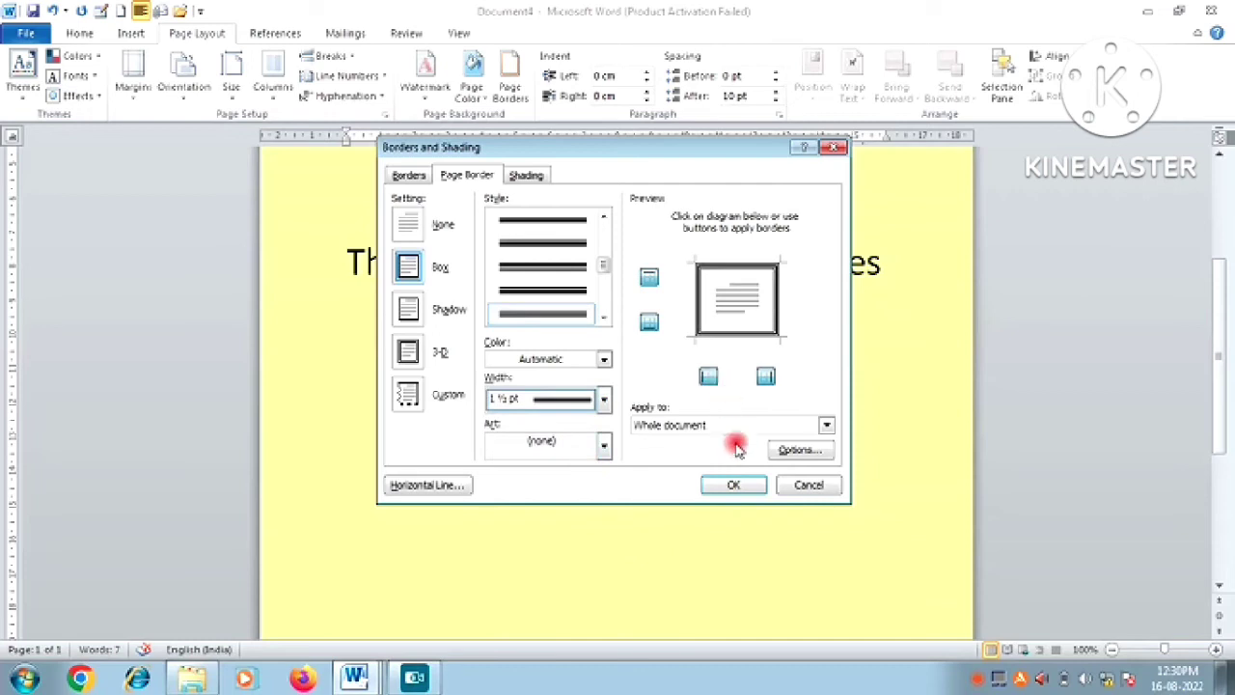
left_click(725, 486)
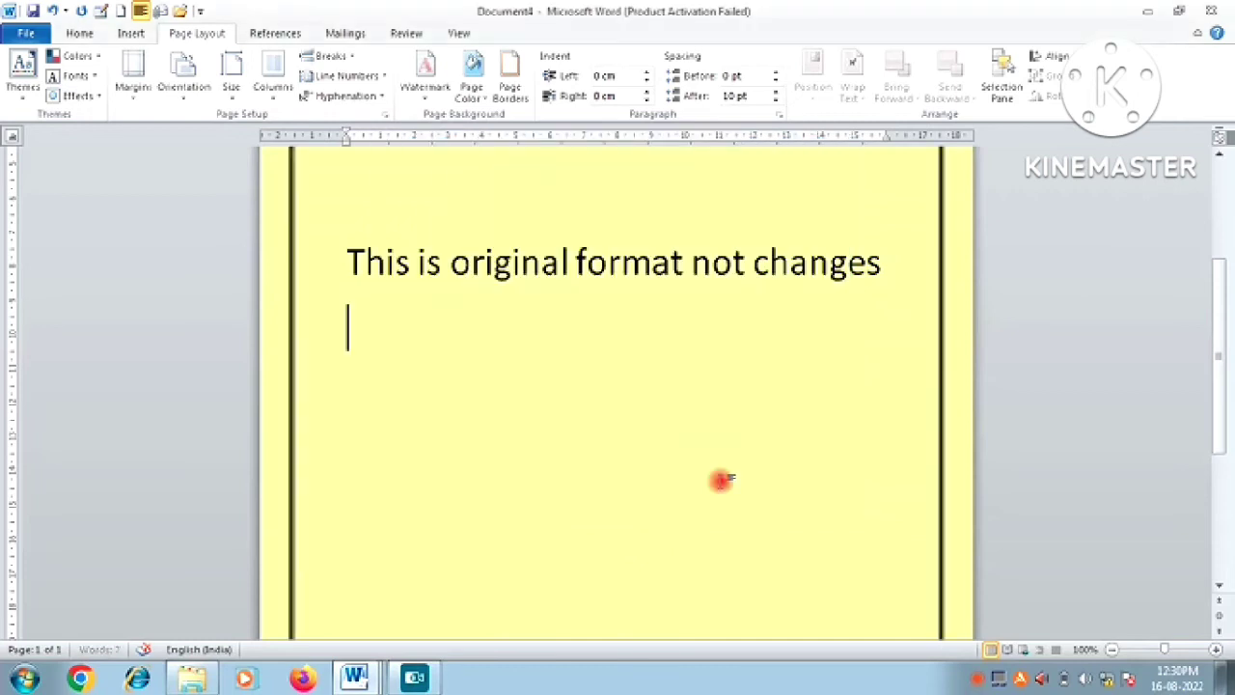
Reapply the thick double-line page border at 3 pt.
left_click(512, 92)
scroll(589, 256, "down", 2)
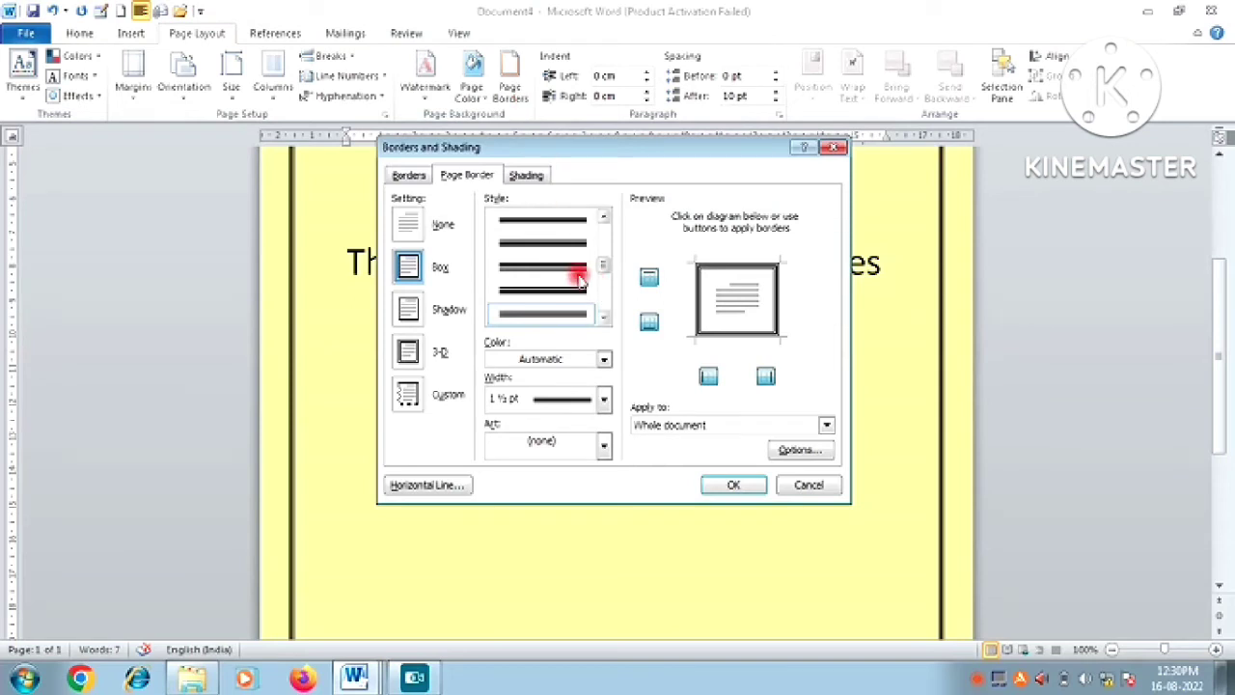
left_click(570, 314)
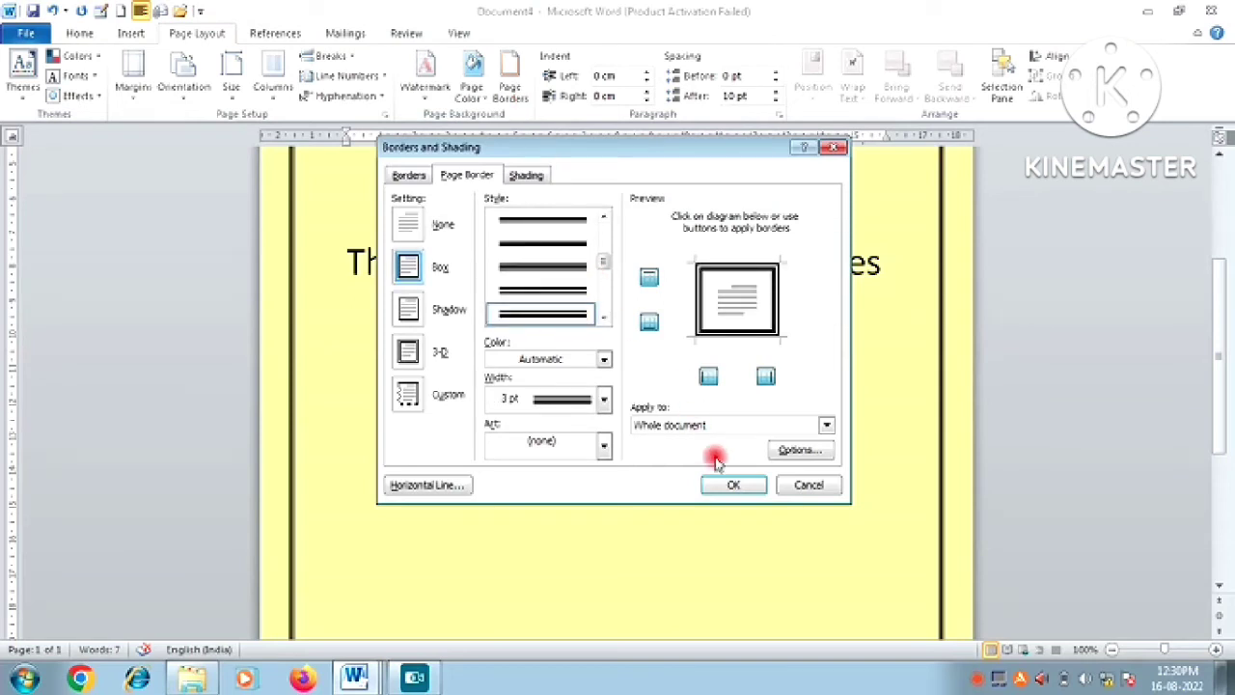
left_click(729, 485)
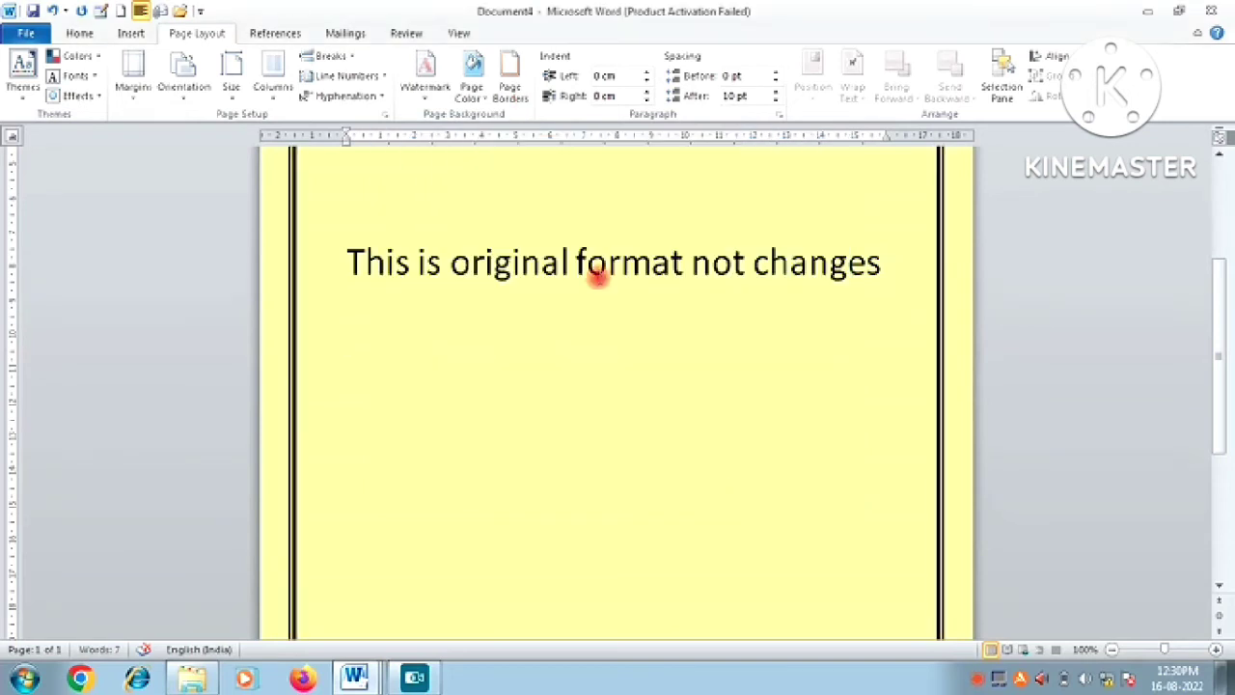
Widen the page border to 6 pt.
left_click(526, 85)
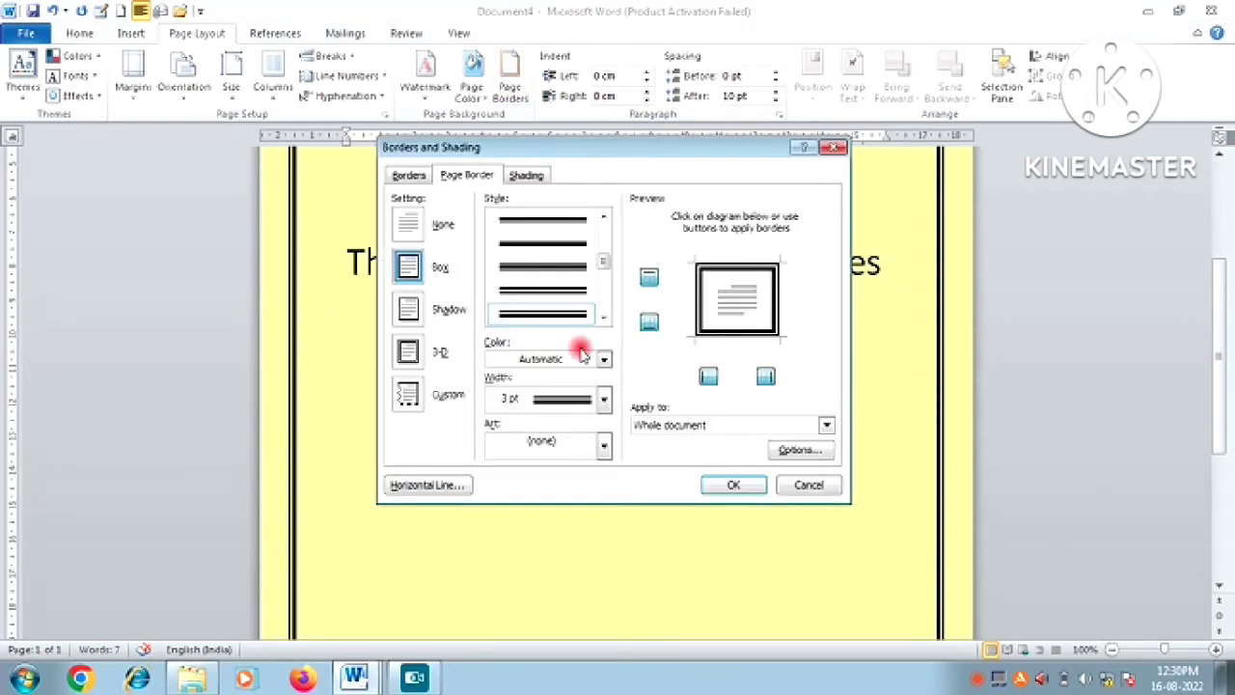
left_click(602, 400)
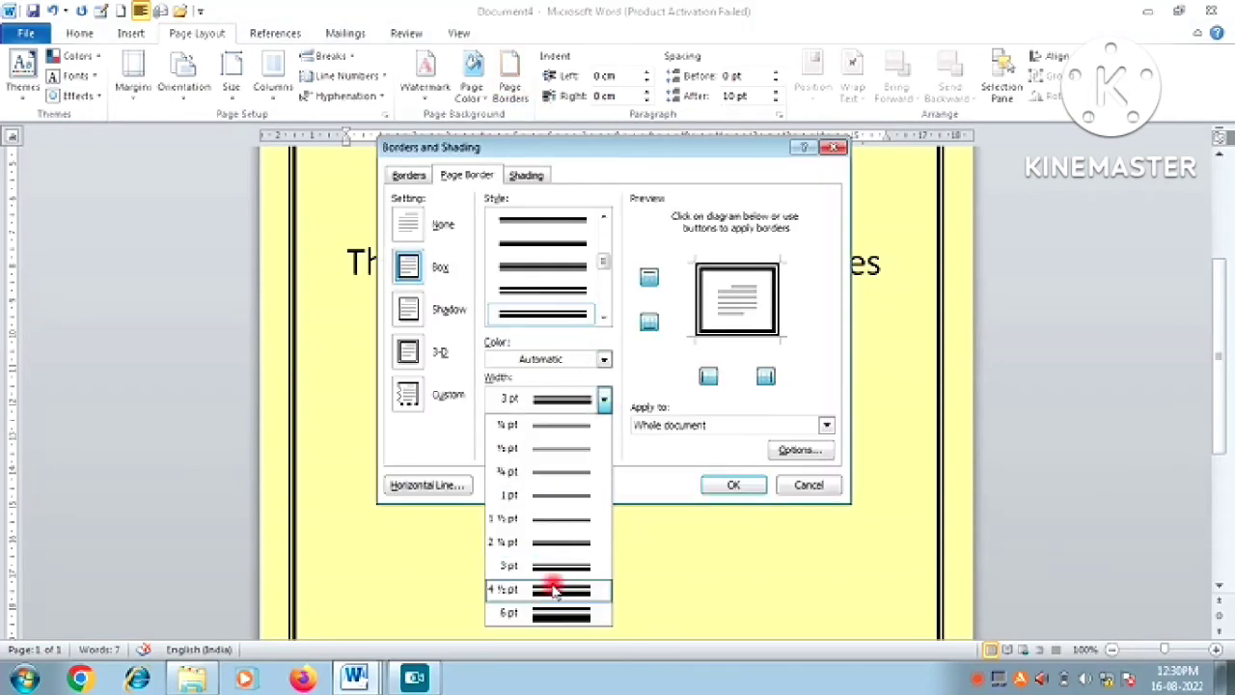
left_click(547, 615)
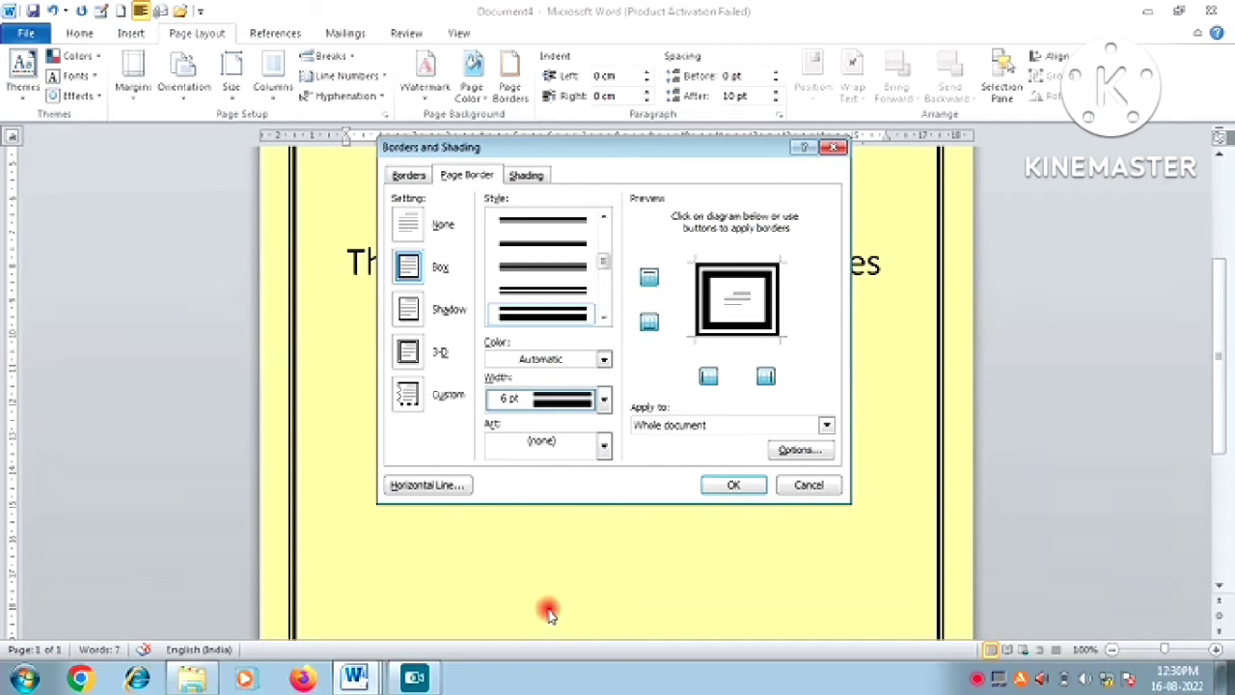
left_click(755, 493)
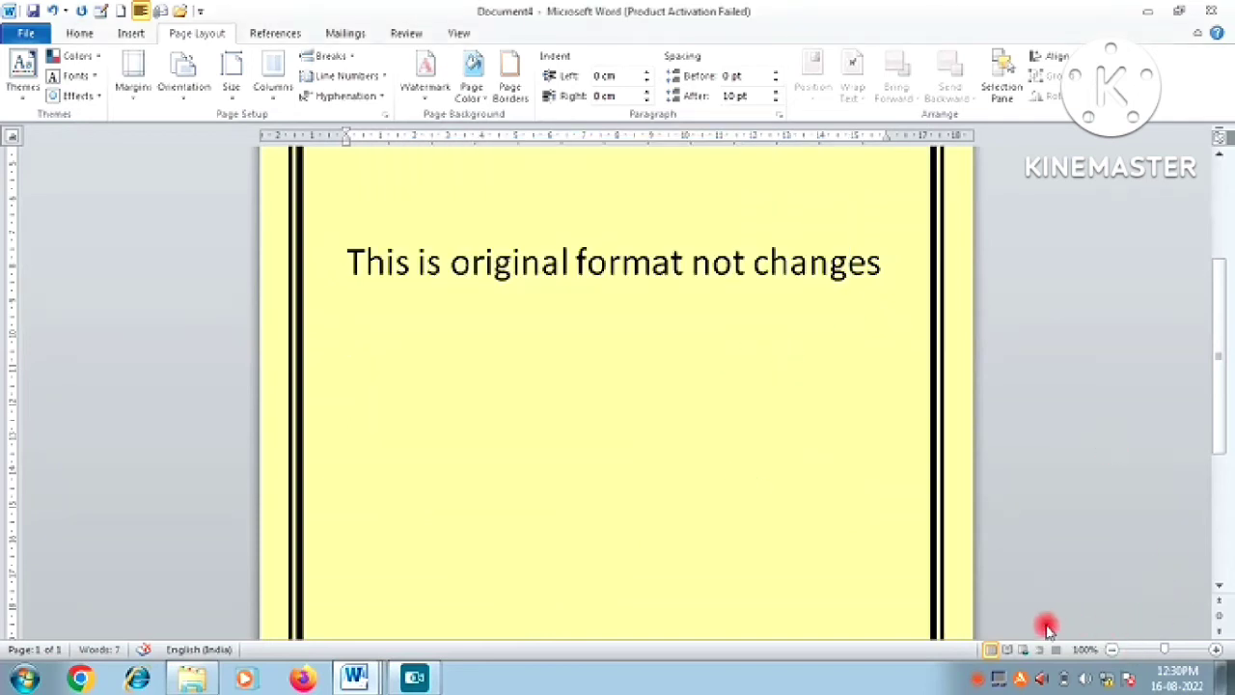
Zoom out to see the whole page and insert a page break.
left_click(1113, 649)
left_click(1113, 649)
left_click(1112, 648)
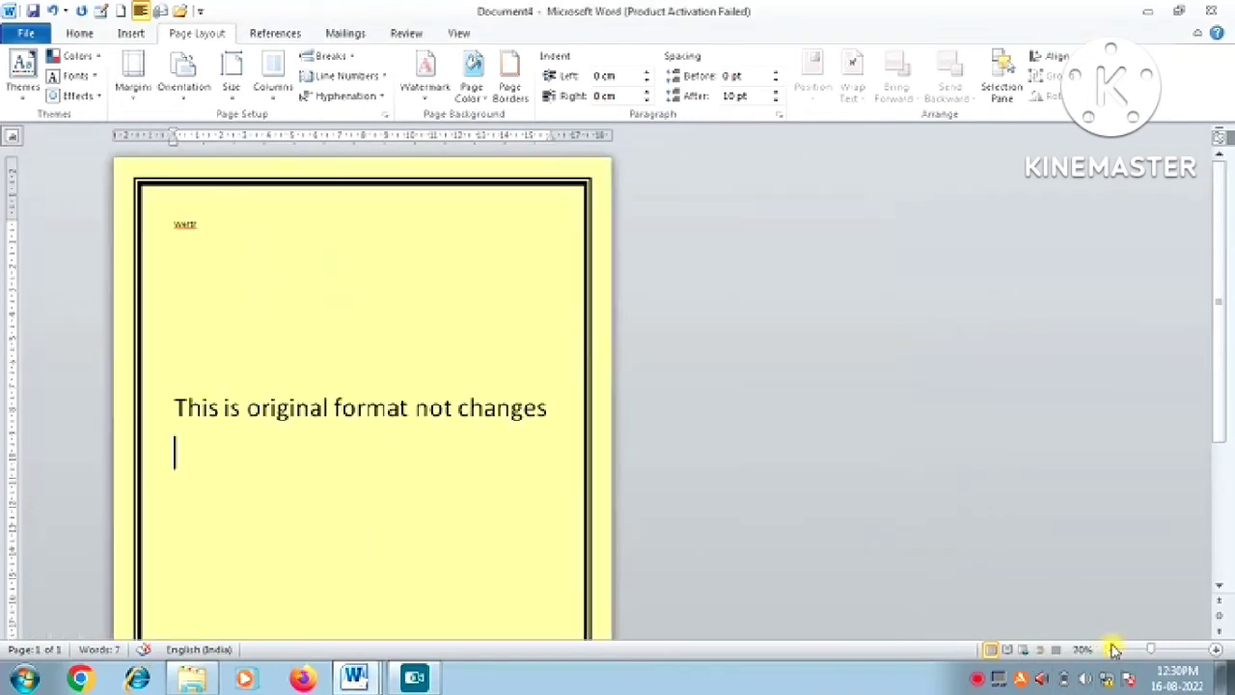
left_click(1113, 648)
left_click(1113, 648)
left_click(1113, 649)
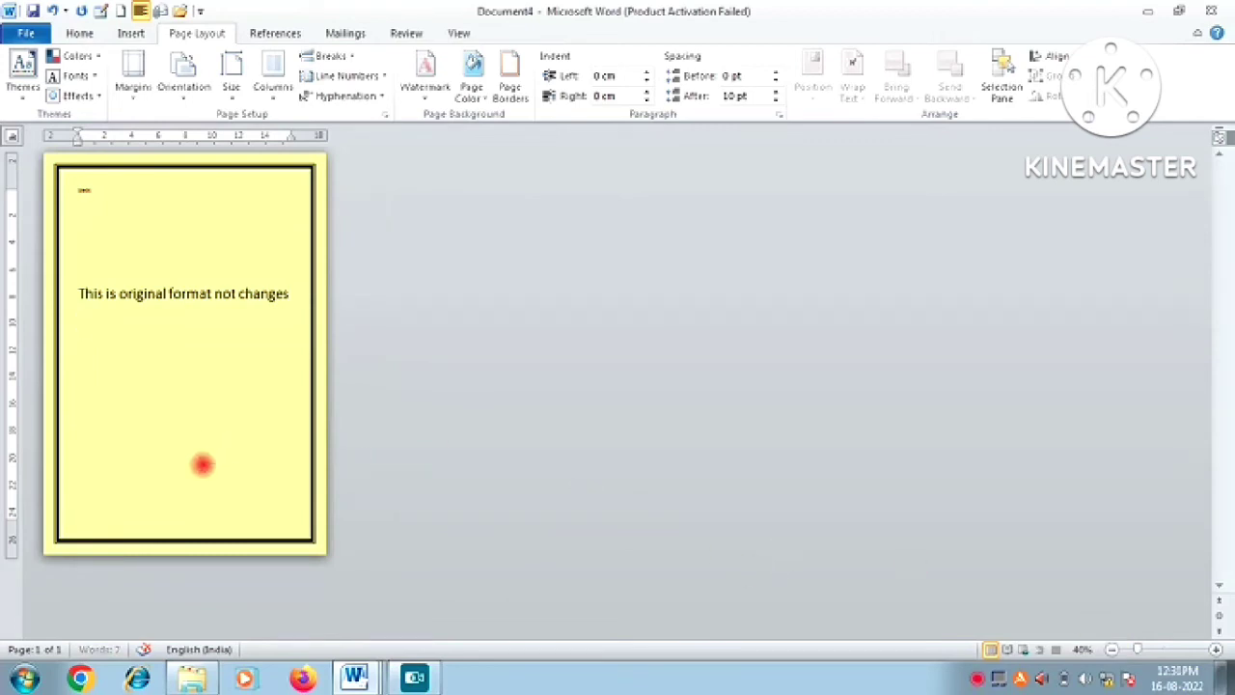
key("ctrl+Return")
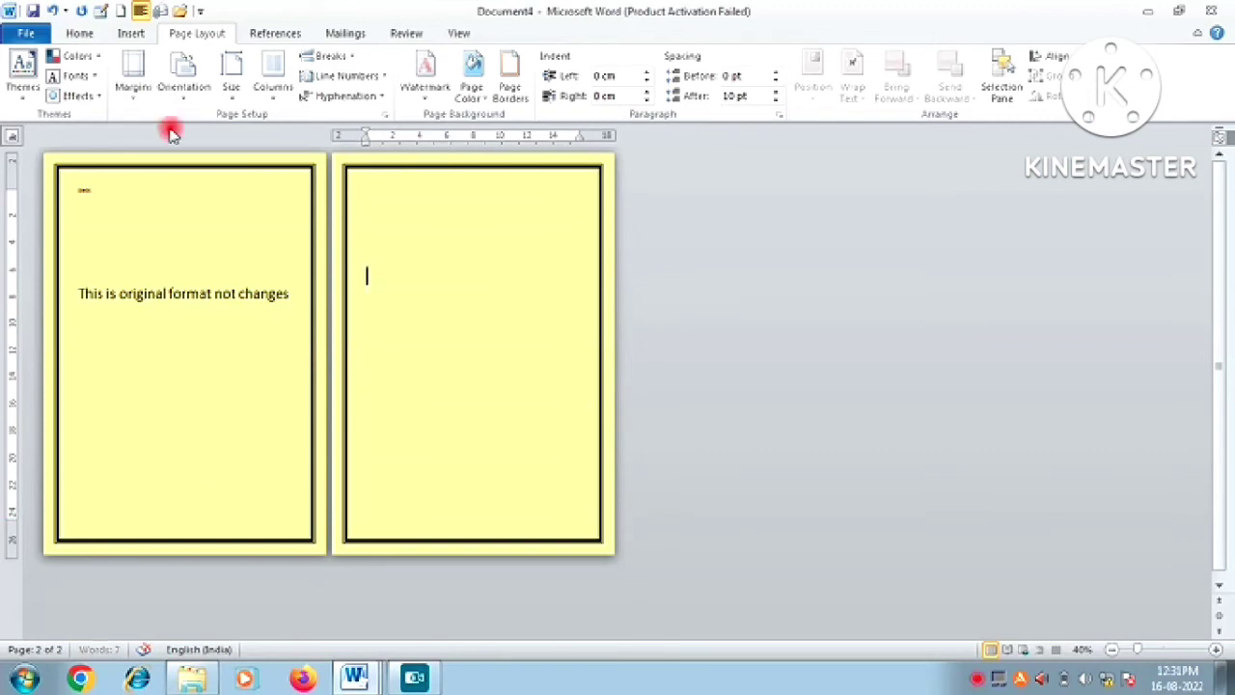
Try Shadow, 3-D and Custom page border settings, applying each in turn.
left_click(512, 93)
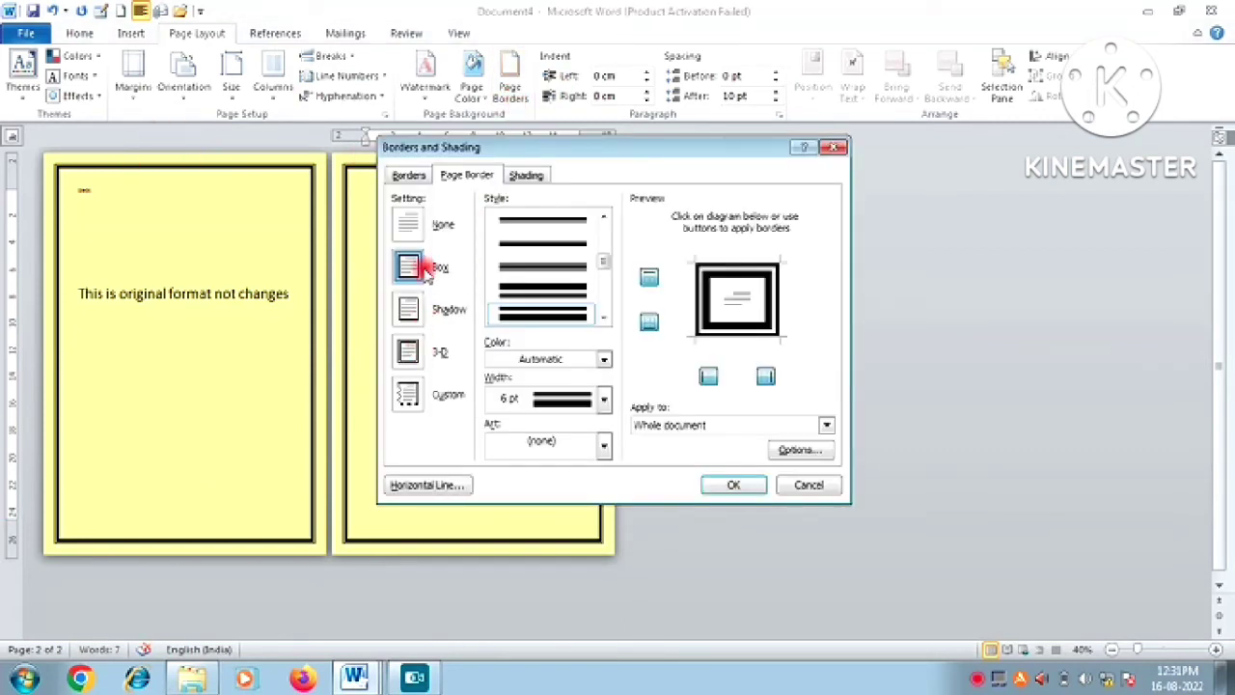
left_click(410, 324)
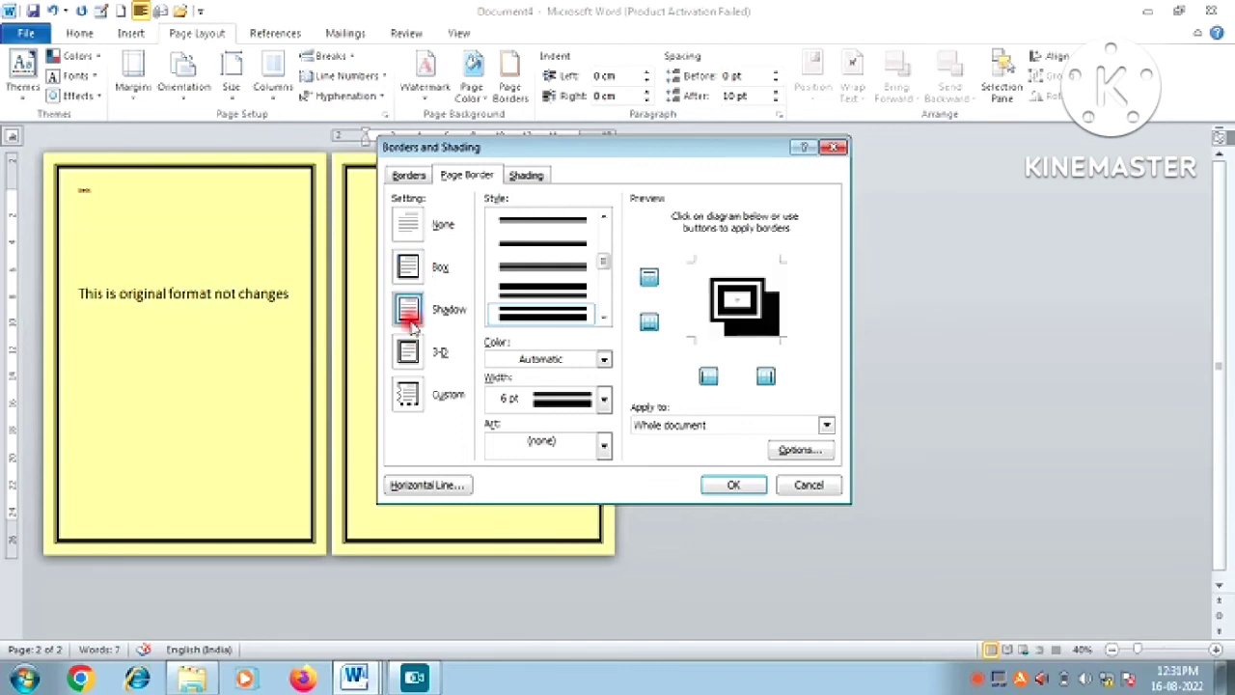
left_click(718, 485)
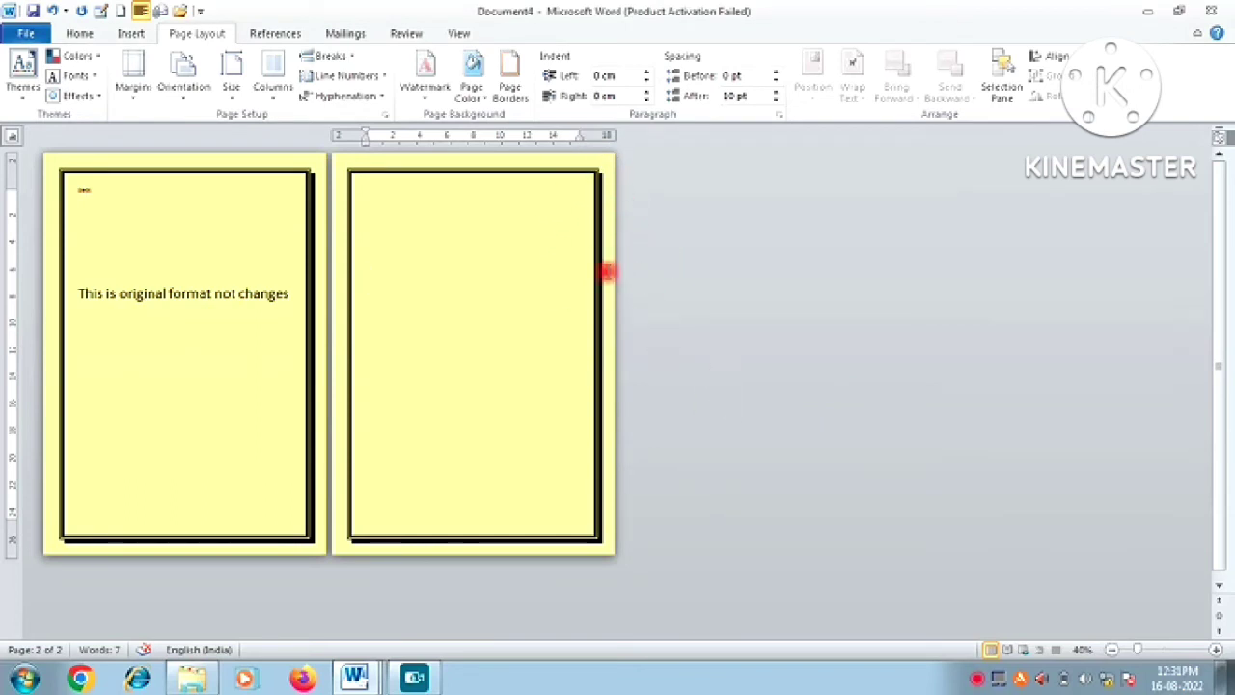
left_click(510, 92)
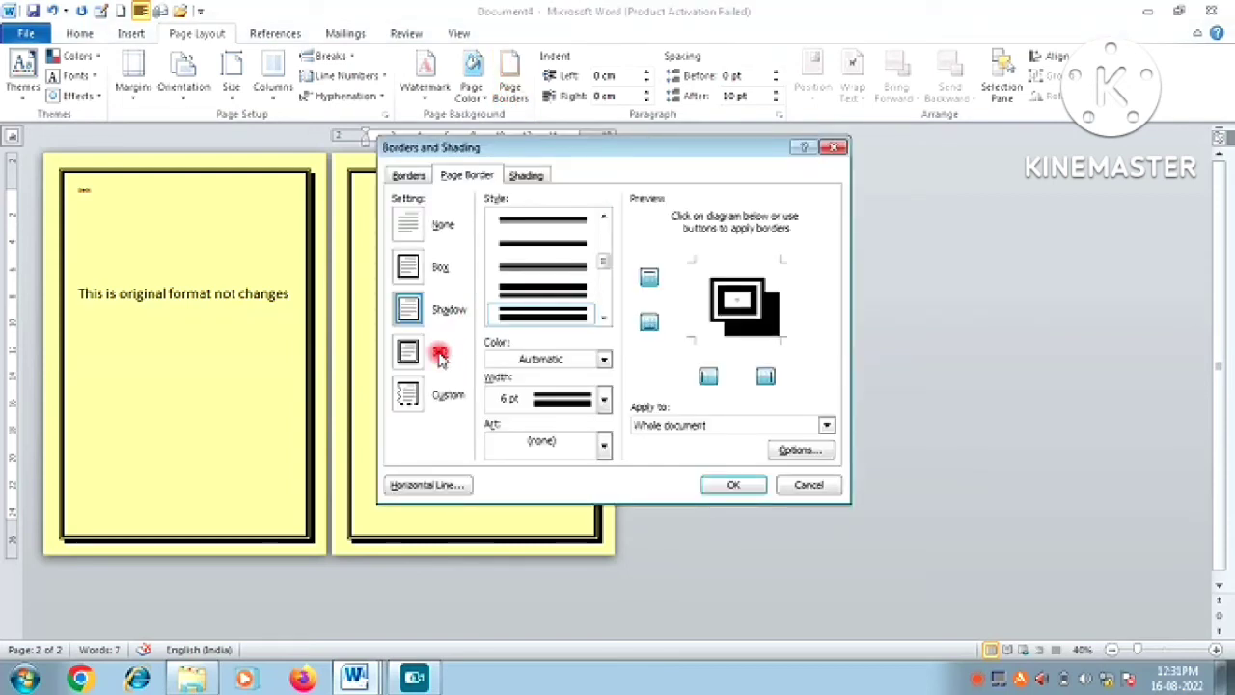
left_click(406, 352)
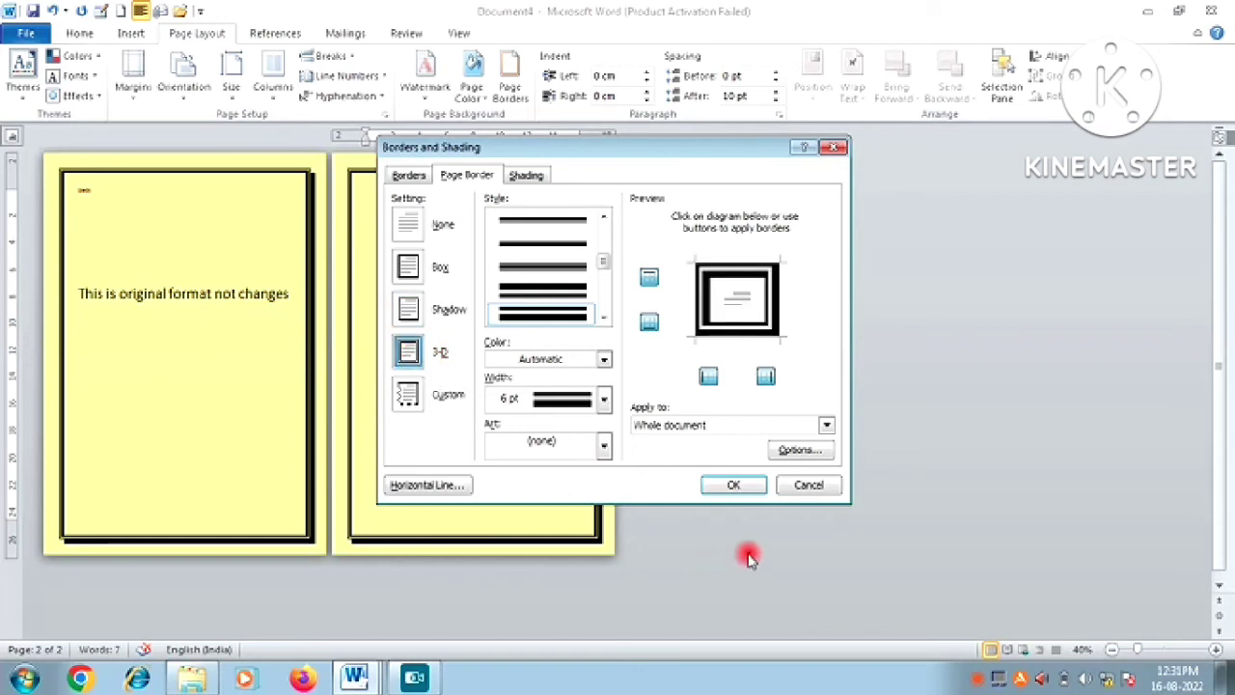
left_click(736, 485)
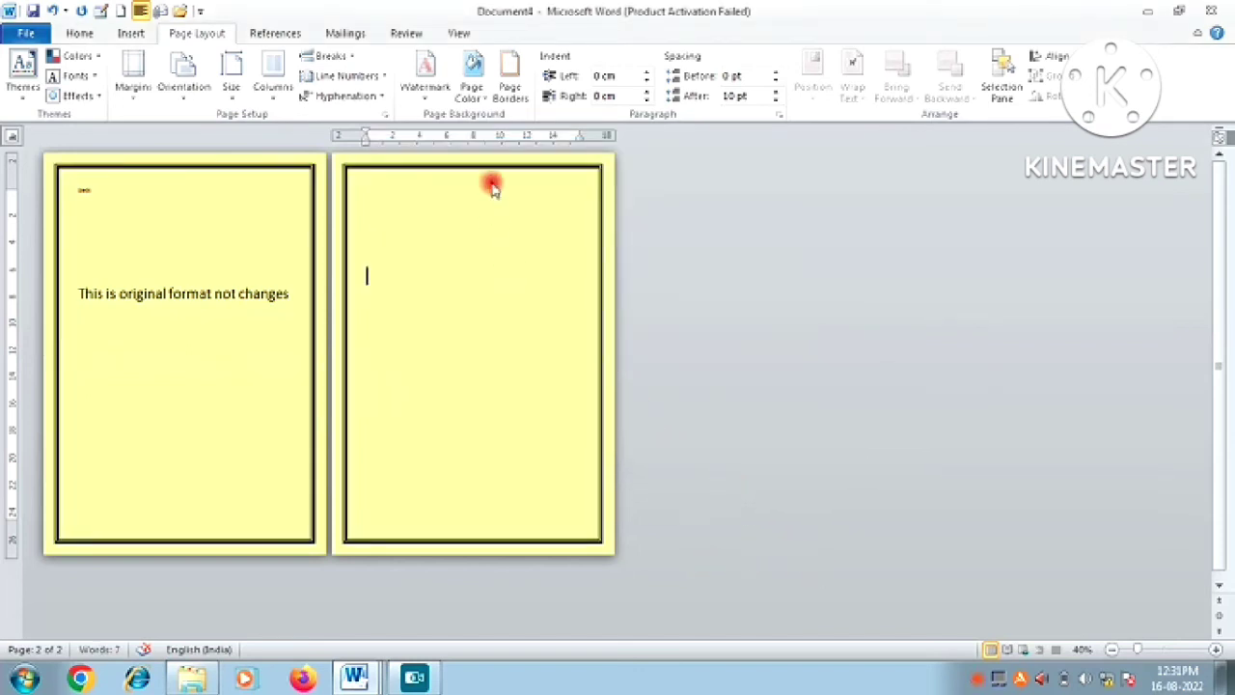
left_click(514, 89)
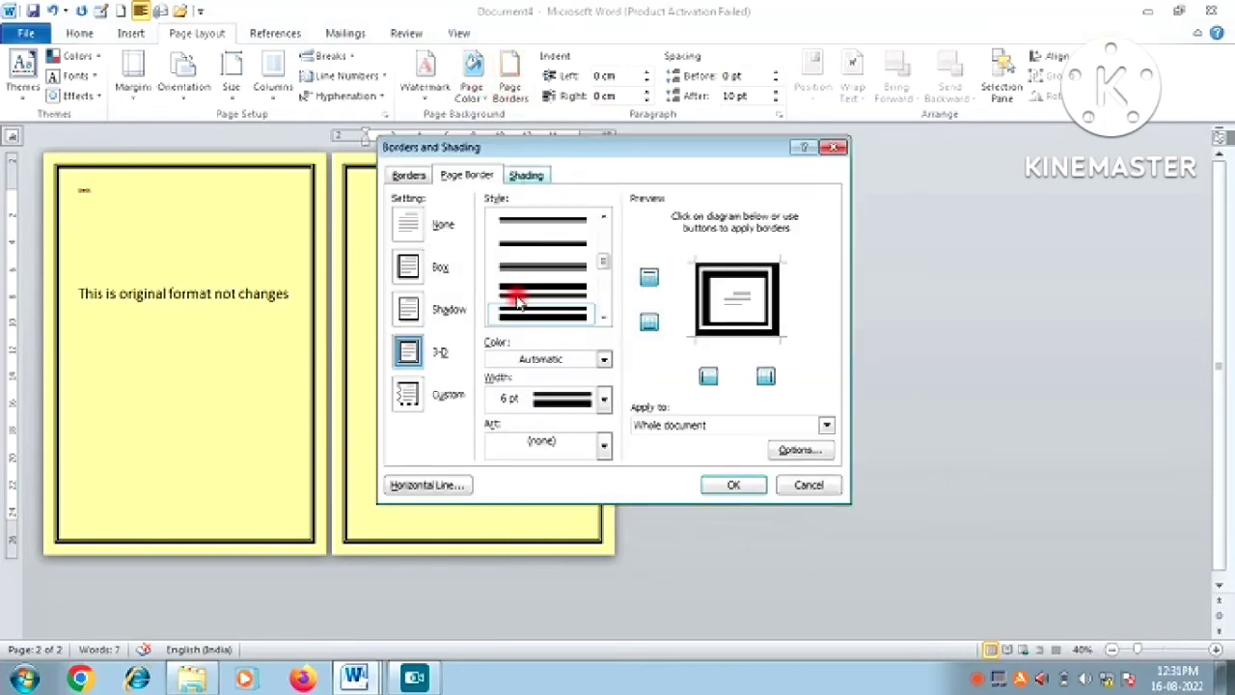
left_click(407, 397)
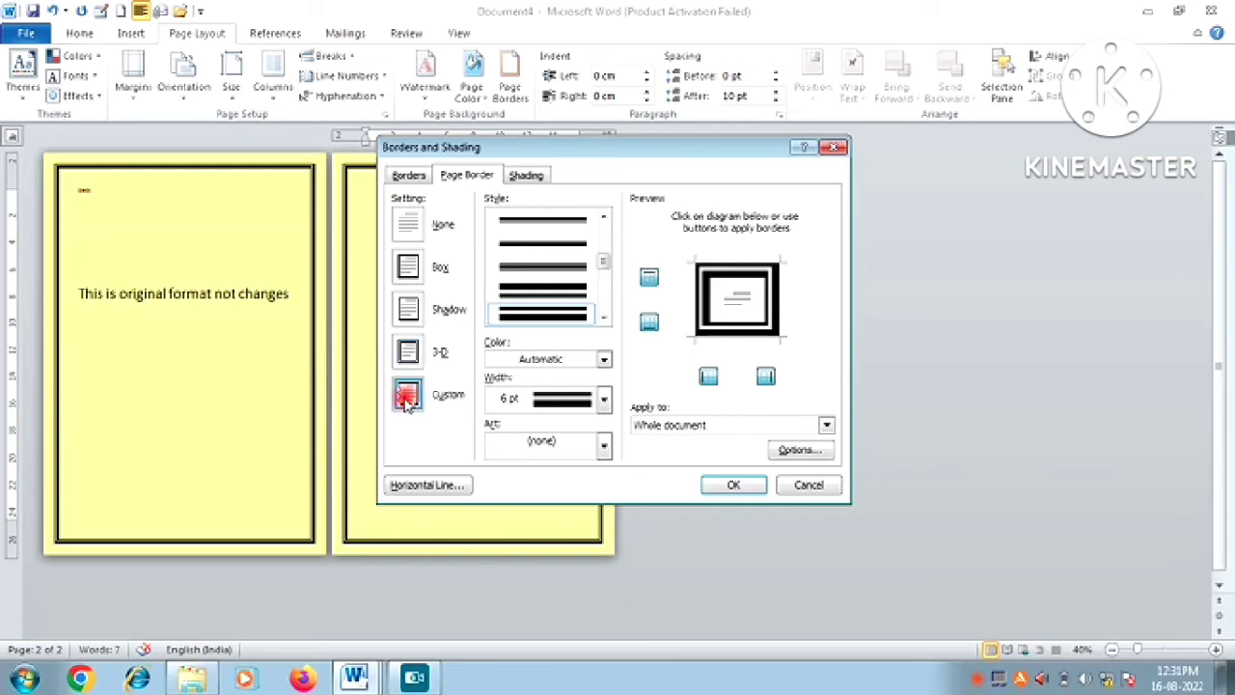
left_click(731, 489)
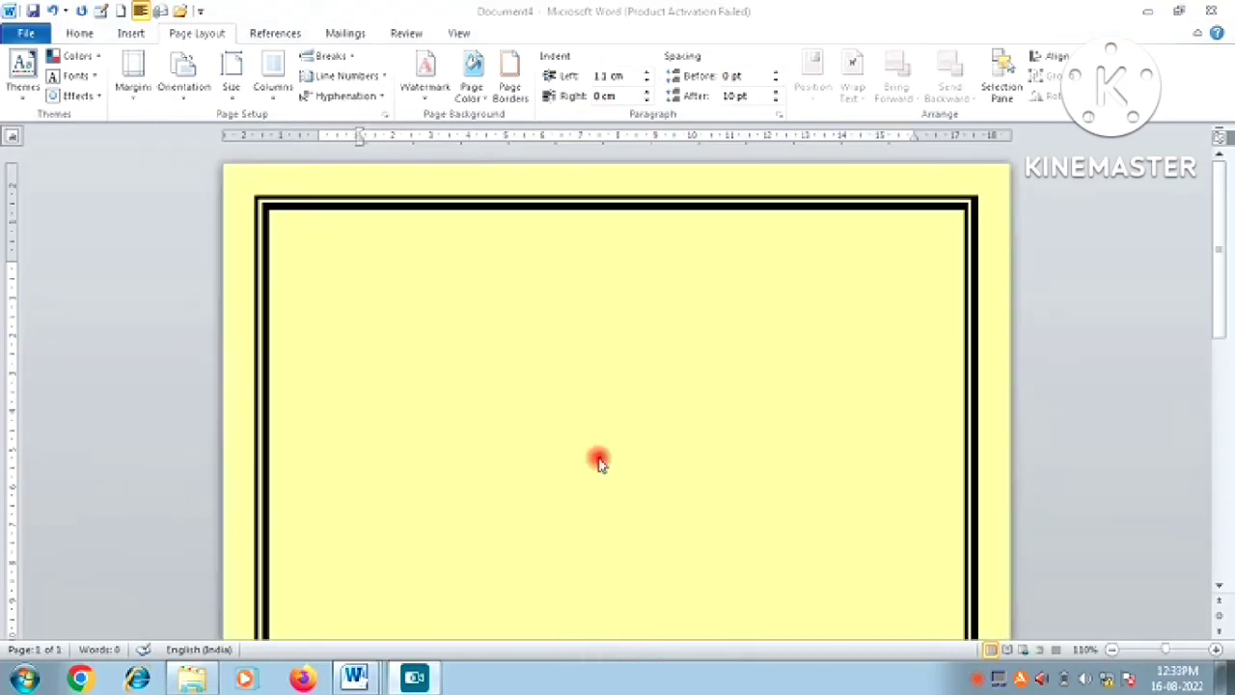
Switch the font to Times New Roman at the document start and type the Lion and Mouse story.
left_click(541, 404)
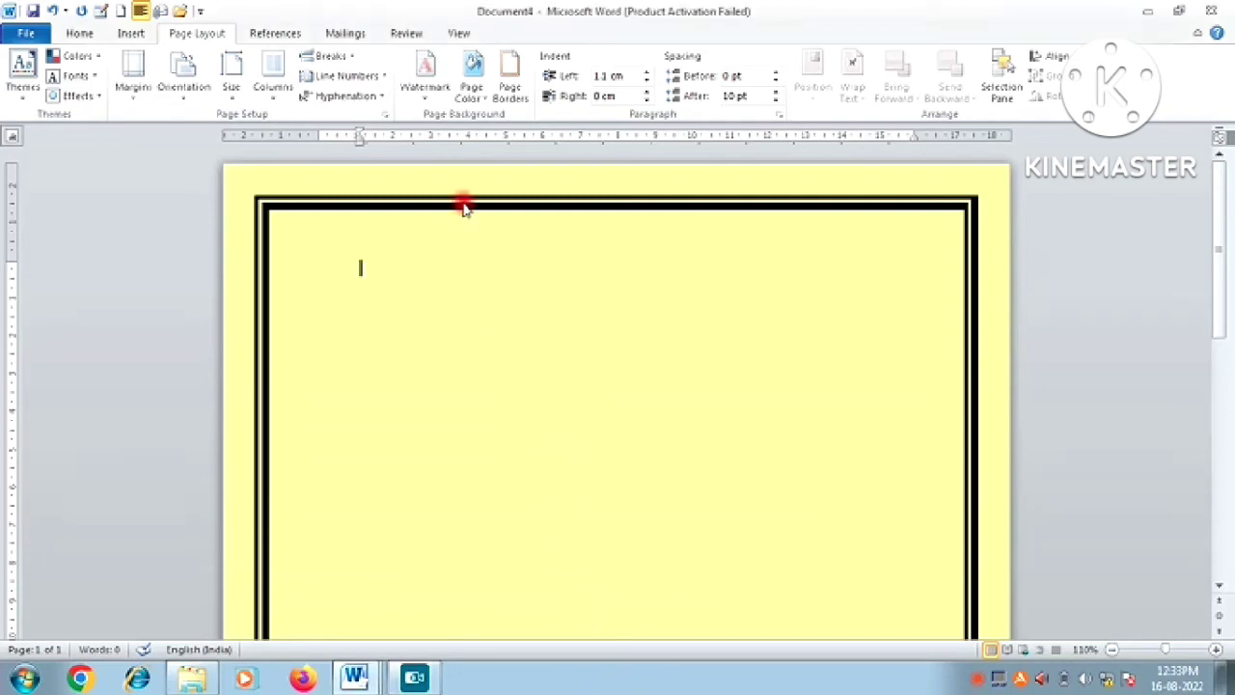
left_click(82, 33)
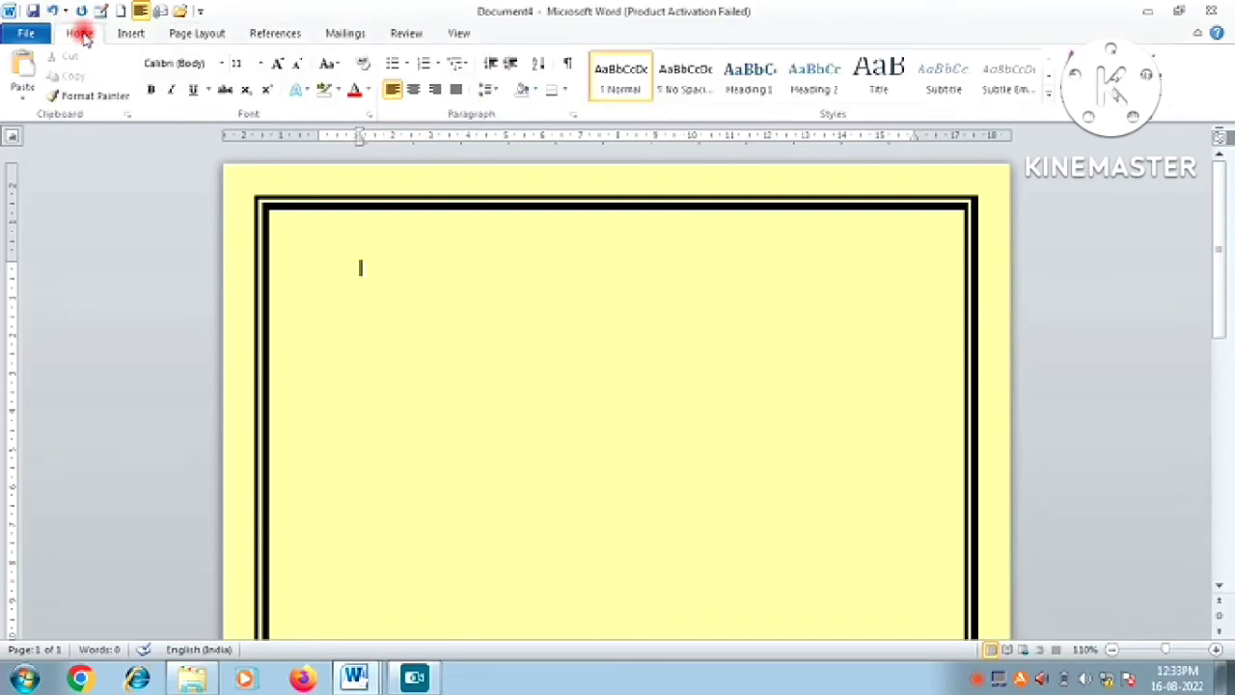
left_click(223, 63)
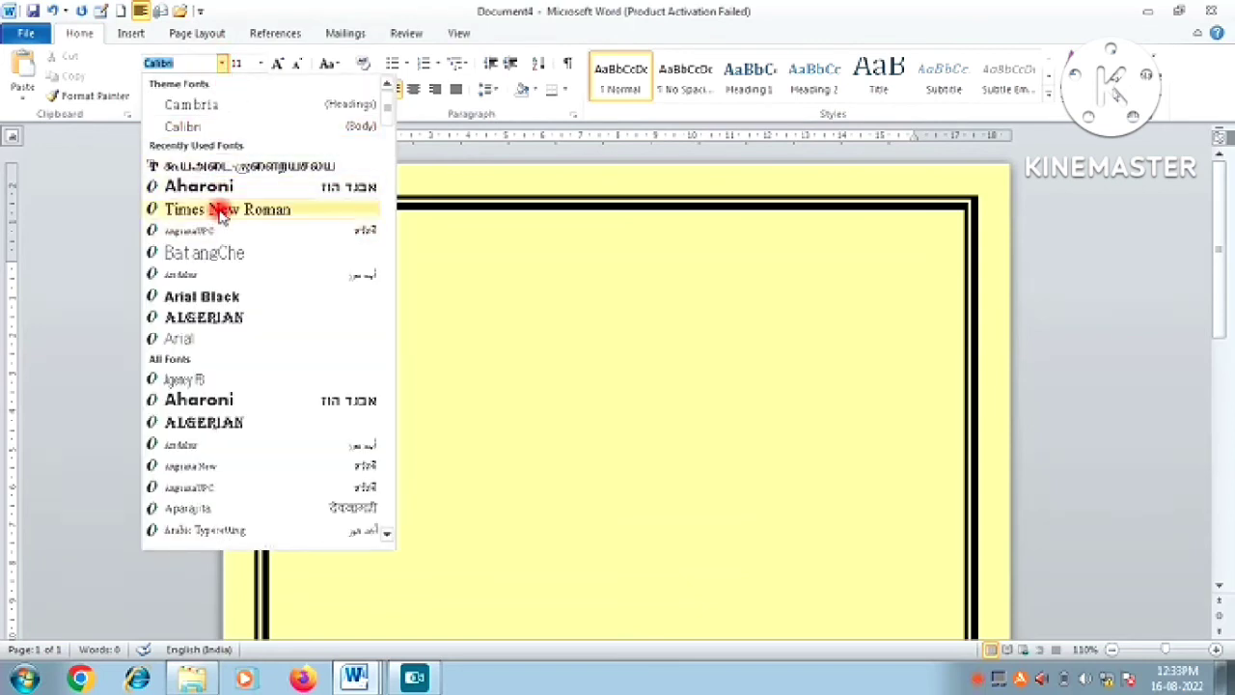
left_click(220, 210)
left_click(357, 281)
type("One d")
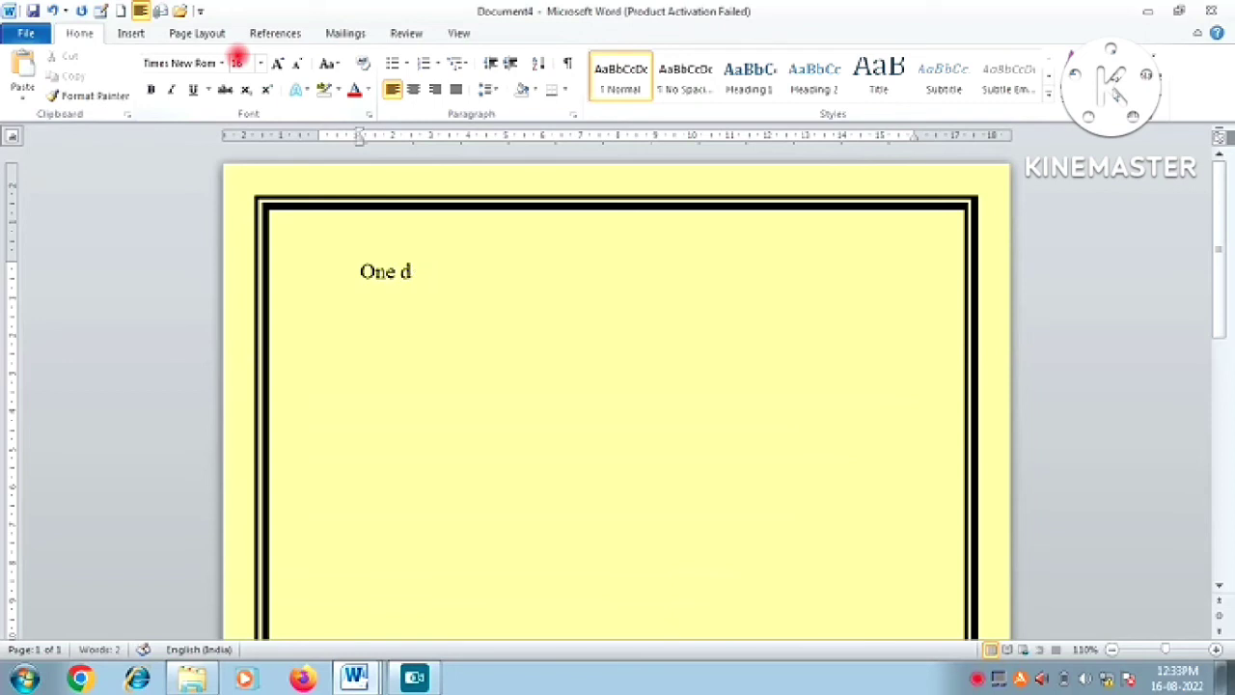
type("at me some ")
type("day")
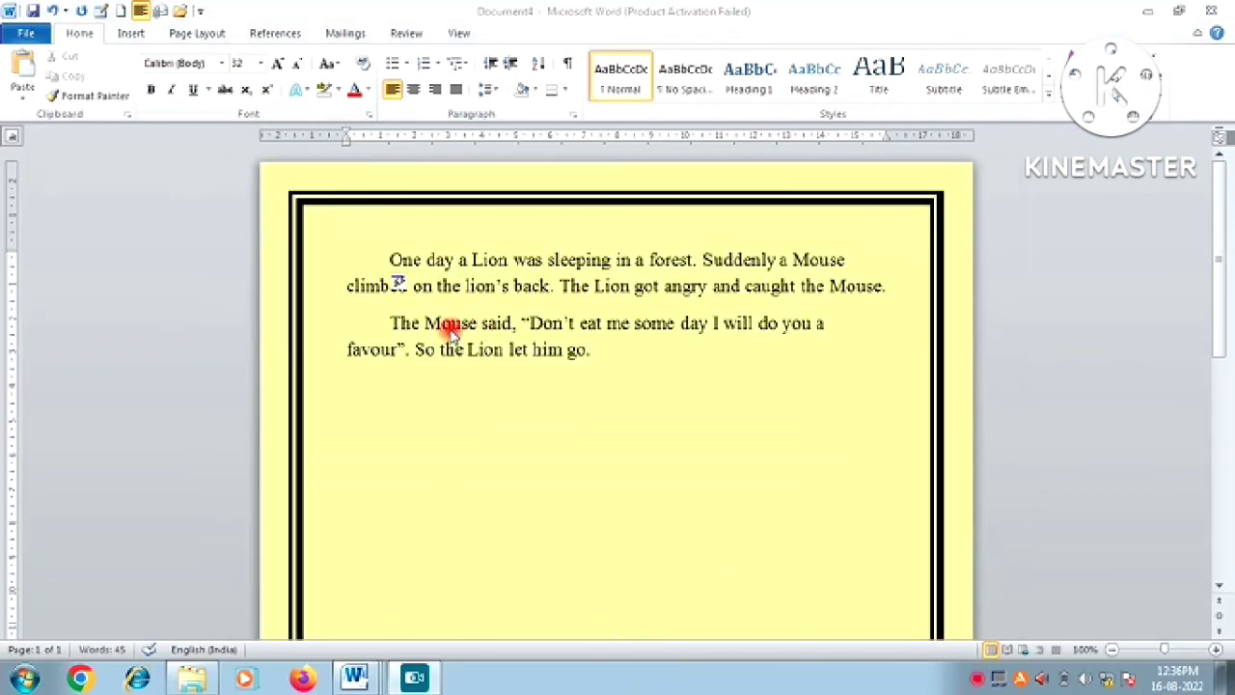
Select both Lion and Mouse story paragraphs.
left_click(396, 260)
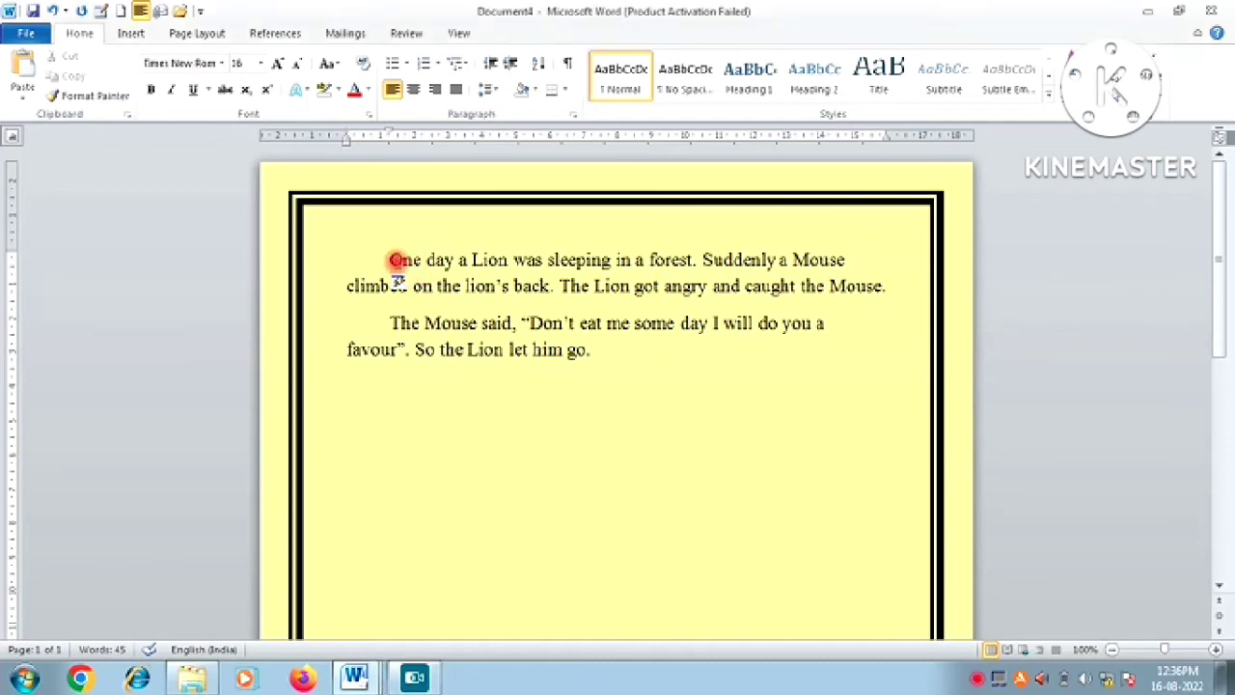
left_click_drag(395, 260, 618, 379)
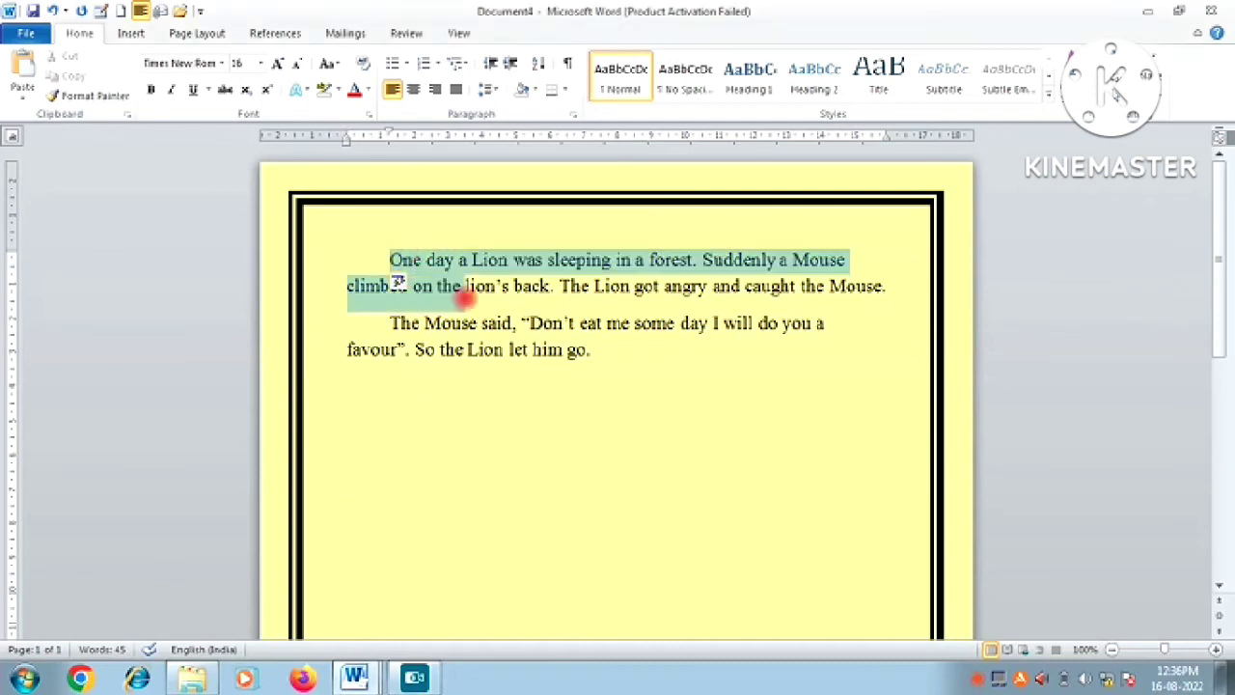
left_click(617, 380)
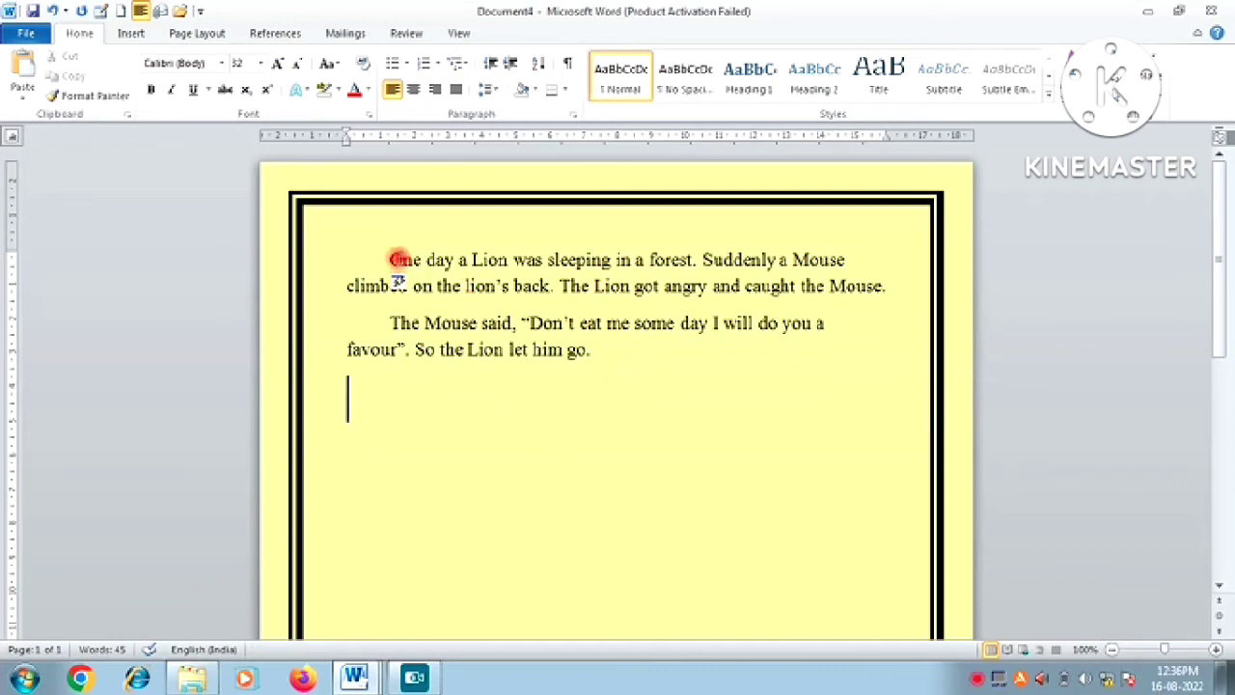
left_click_drag(396, 260, 585, 337)
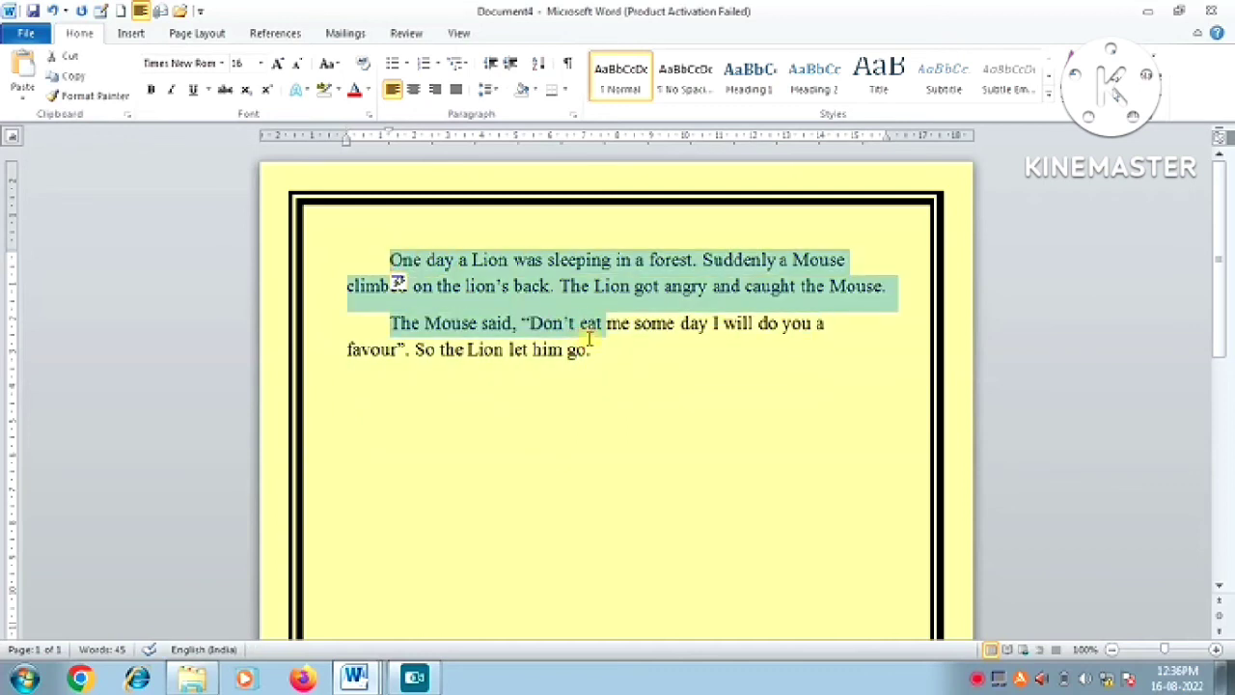
left_click(584, 338)
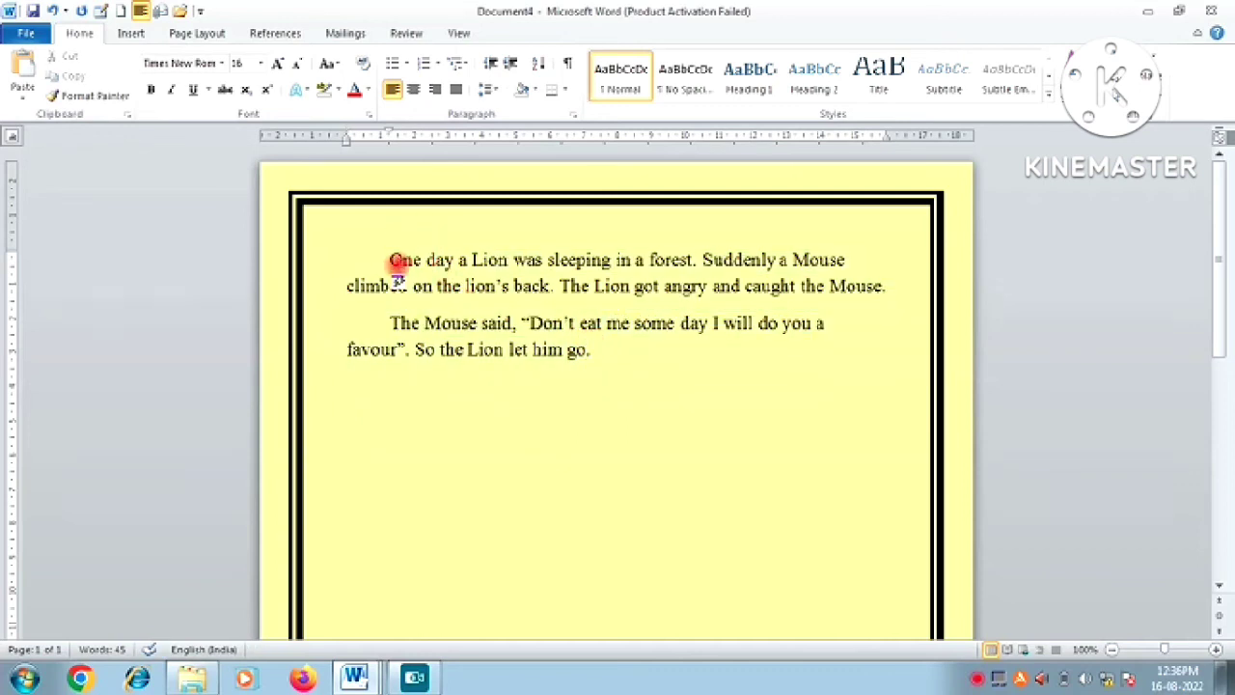
left_click_drag(391, 260, 637, 351)
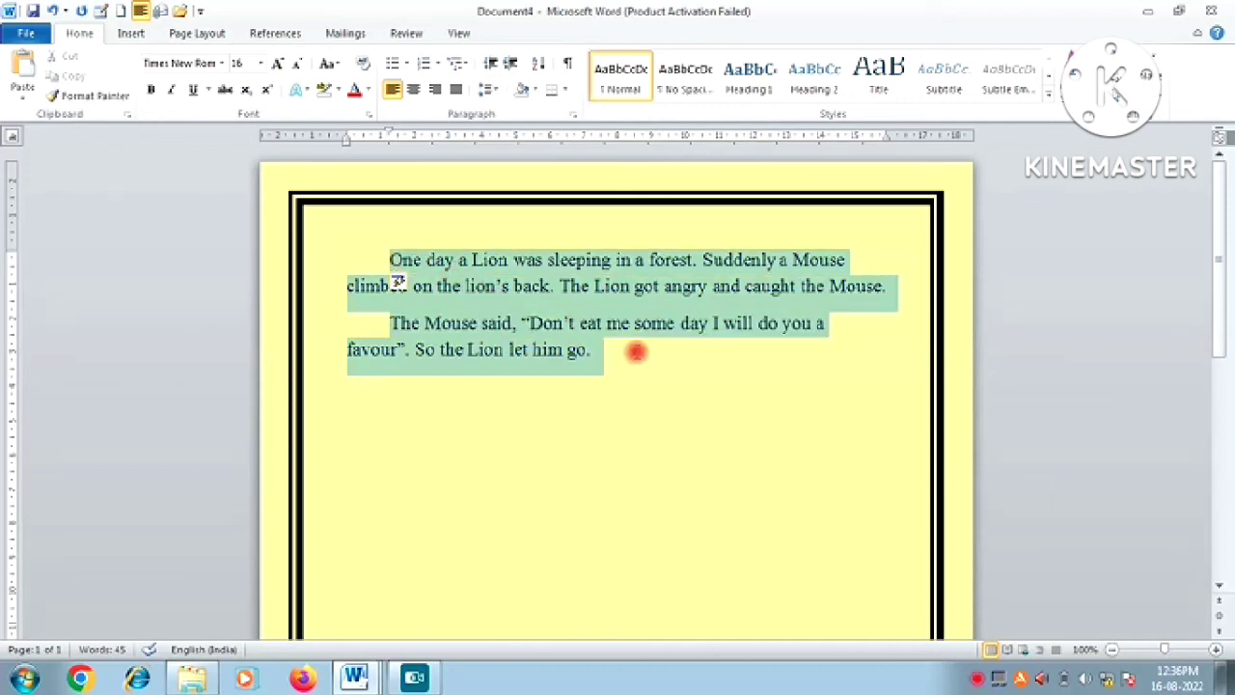
Set the left indent of the selected paragraphs to 1.4 cm.
left_click(200, 33)
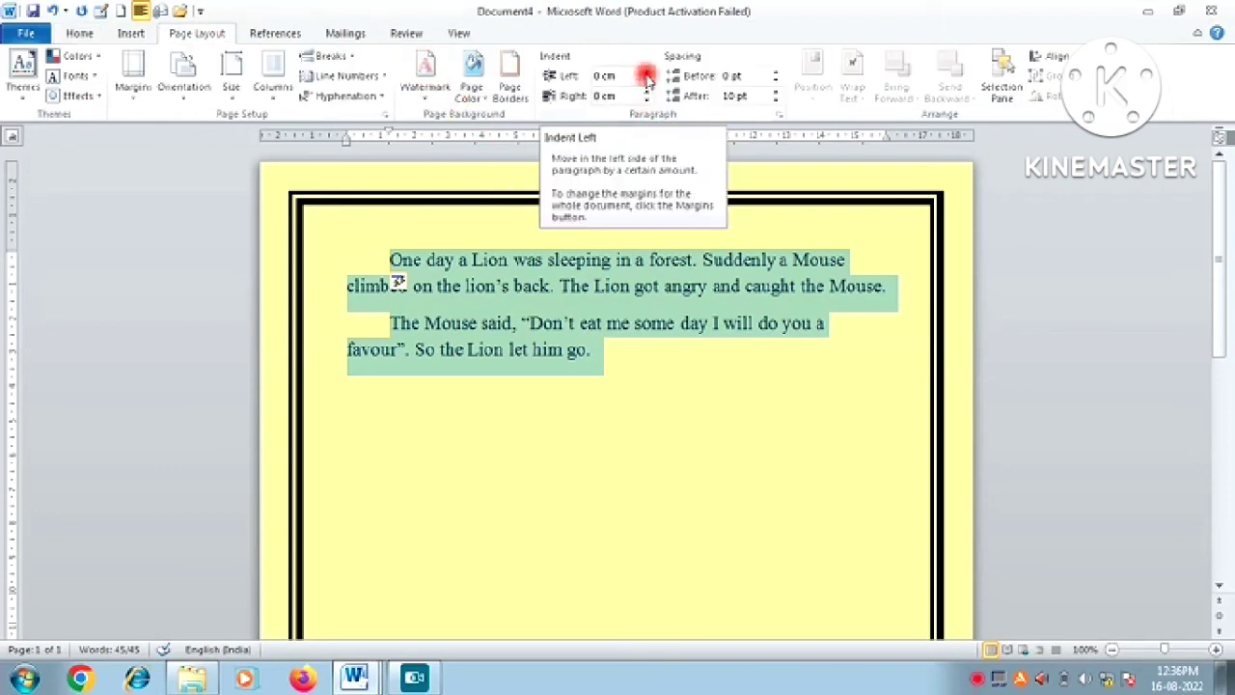
left_click(646, 75)
left_click(647, 76)
left_click(647, 75)
left_click(646, 76)
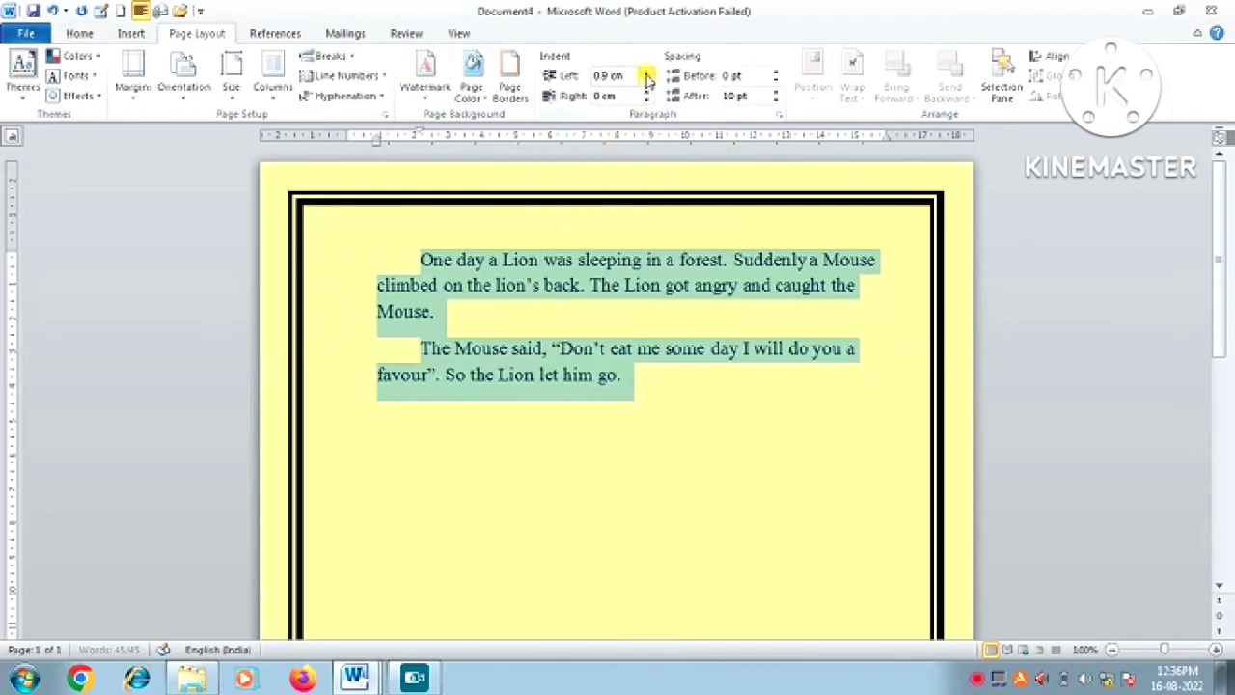
left_click(646, 76)
left_click(647, 76)
left_click(646, 75)
left_click(647, 75)
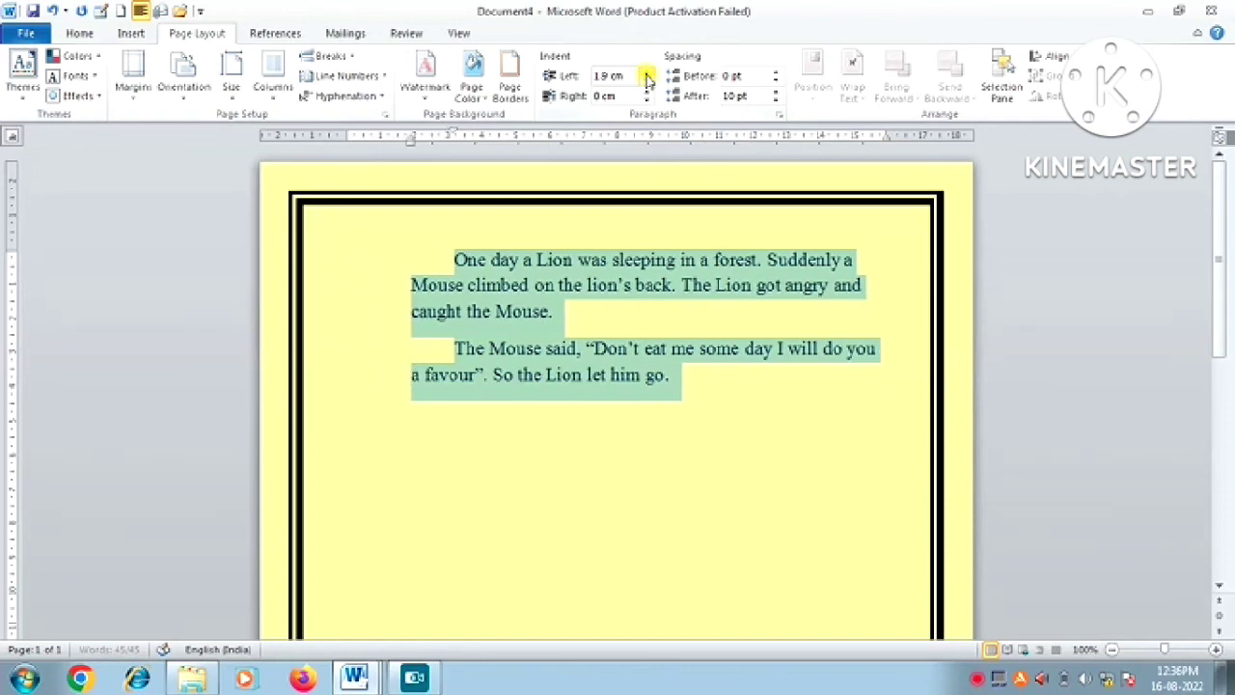
left_click(646, 75)
left_click(646, 75)
left_click(646, 76)
left_click(646, 75)
left_click(646, 75)
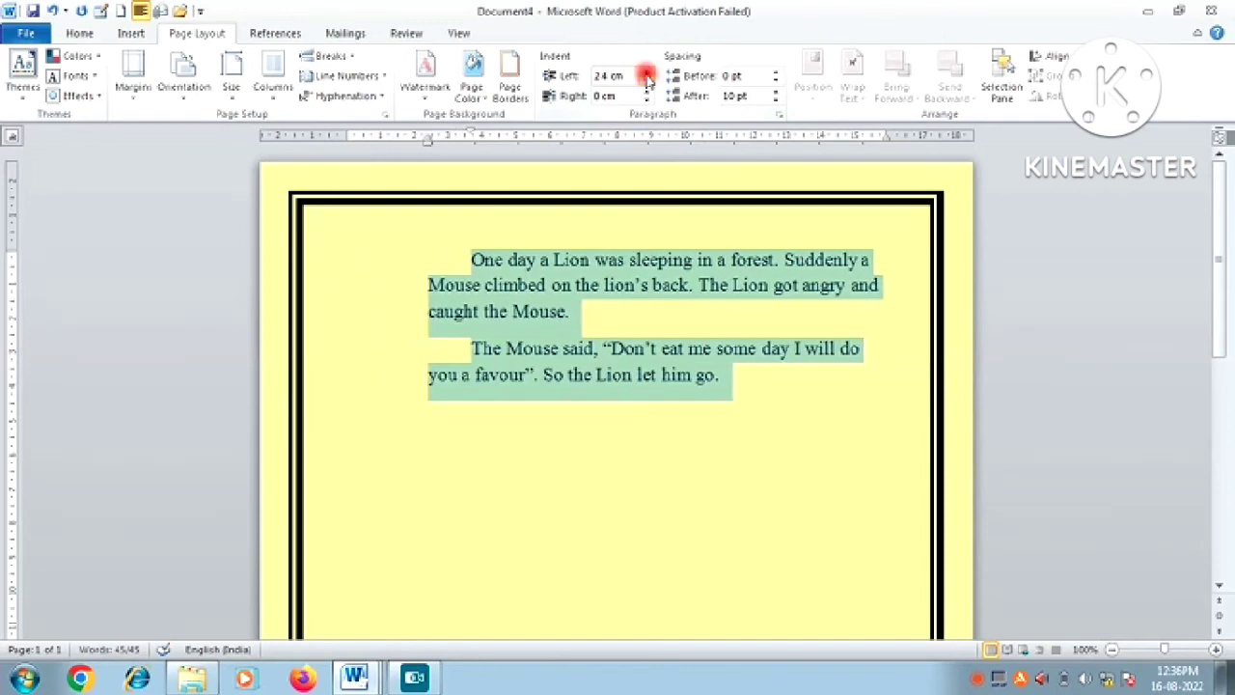
left_click(646, 75)
left_click(647, 76)
left_click(647, 84)
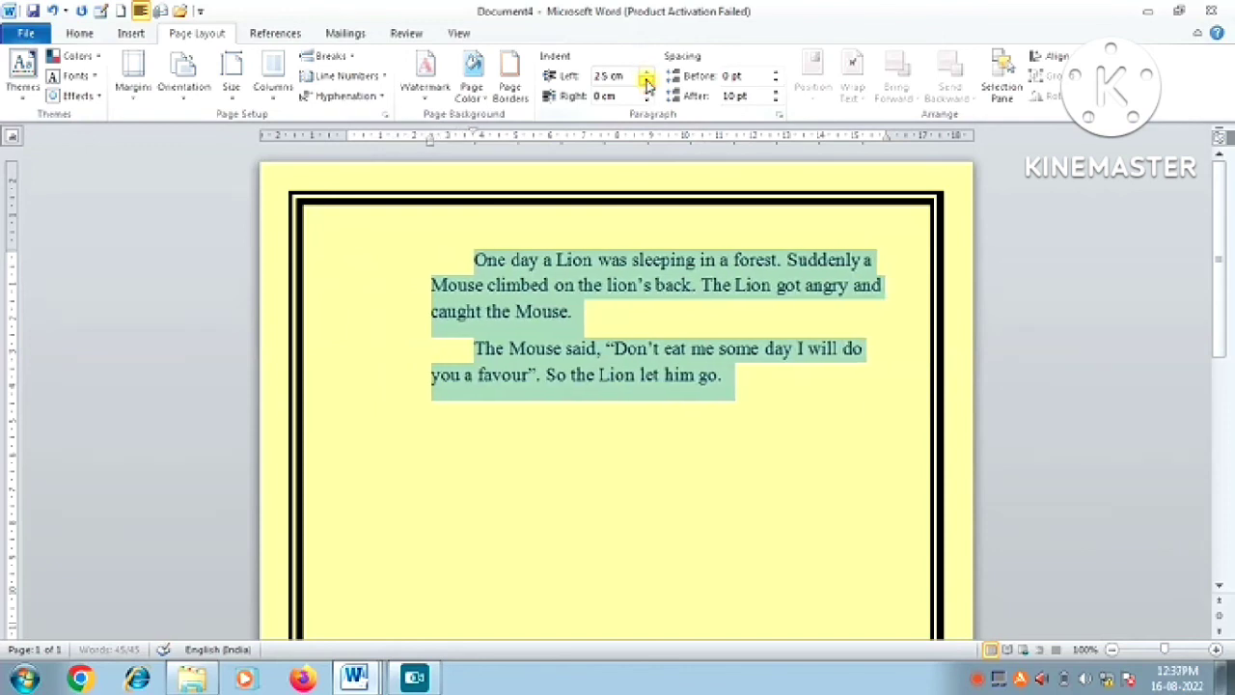
left_click(647, 84)
left_click(647, 84)
left_click(648, 84)
left_click(647, 84)
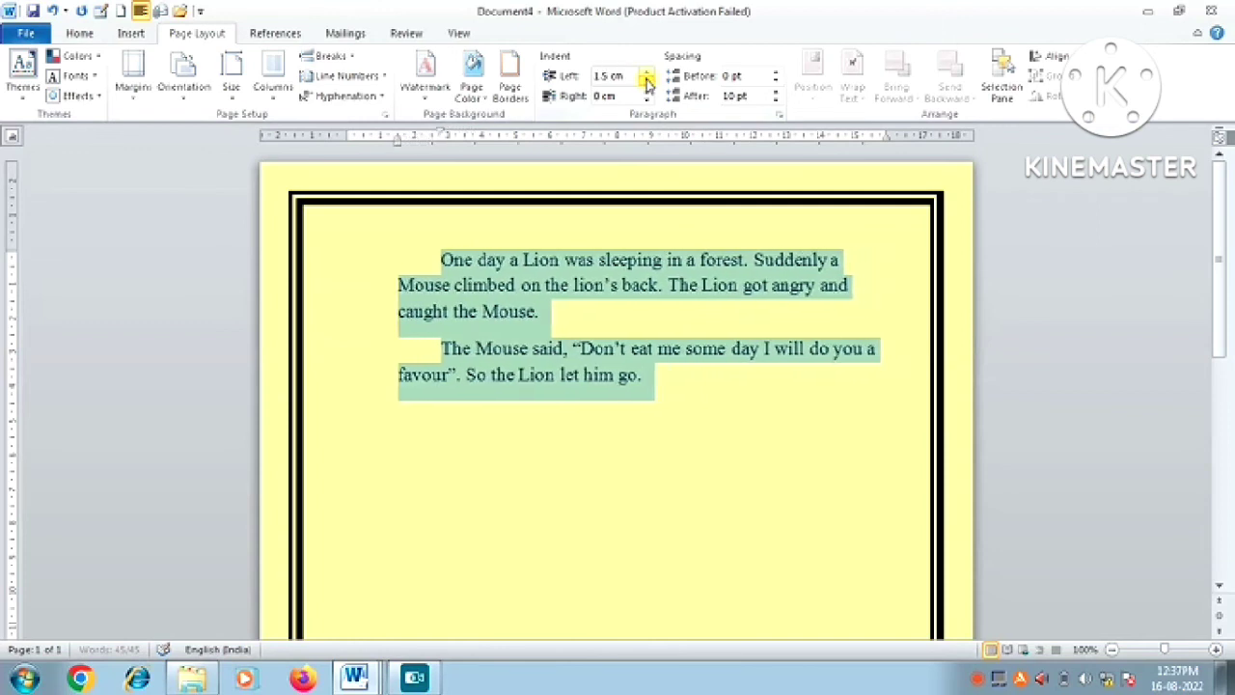
left_click(648, 84)
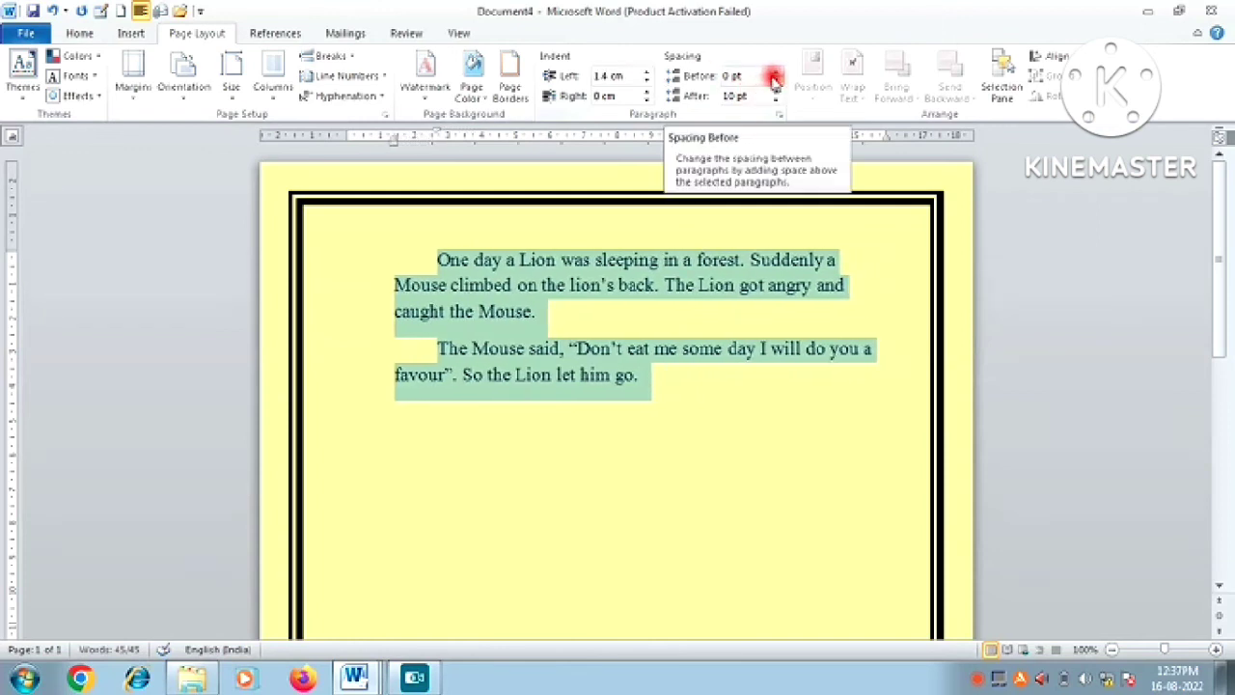
Give the paragraphs 18 pt spacing before and 18 pt spacing after.
left_click(776, 72)
left_click(776, 71)
left_click(776, 72)
left_click(776, 71)
left_click(776, 71)
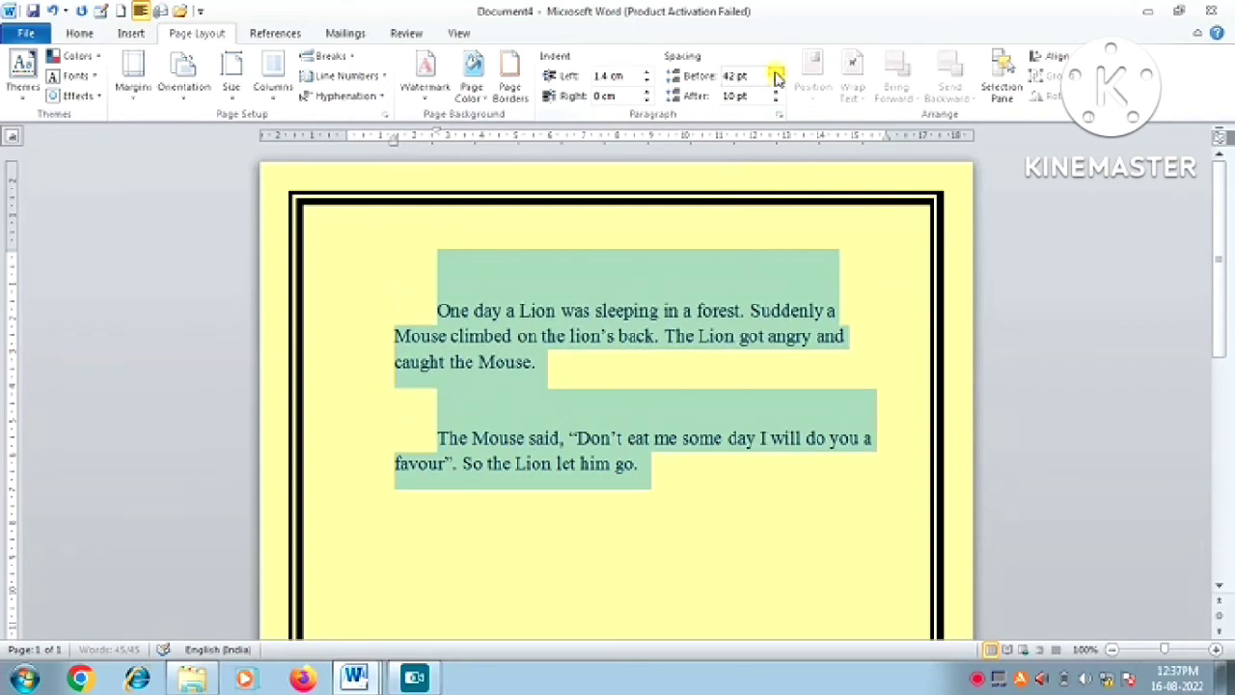
left_click(776, 72)
left_click(776, 71)
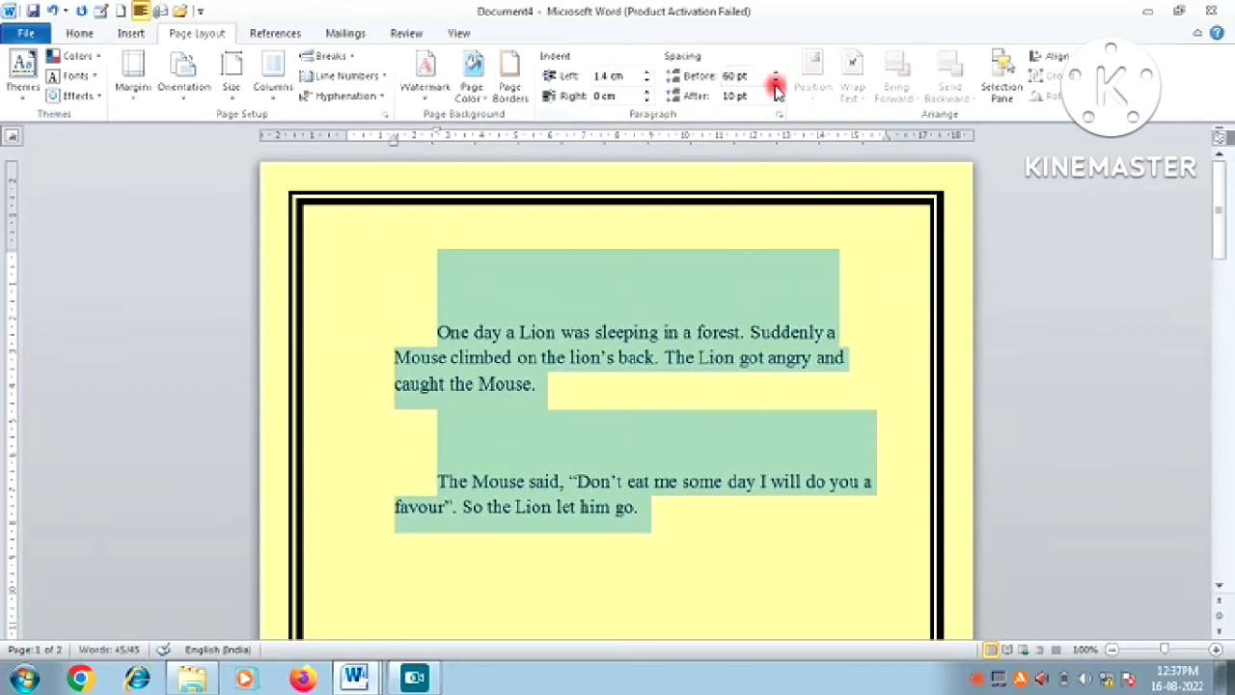
left_click(776, 82)
left_click(776, 82)
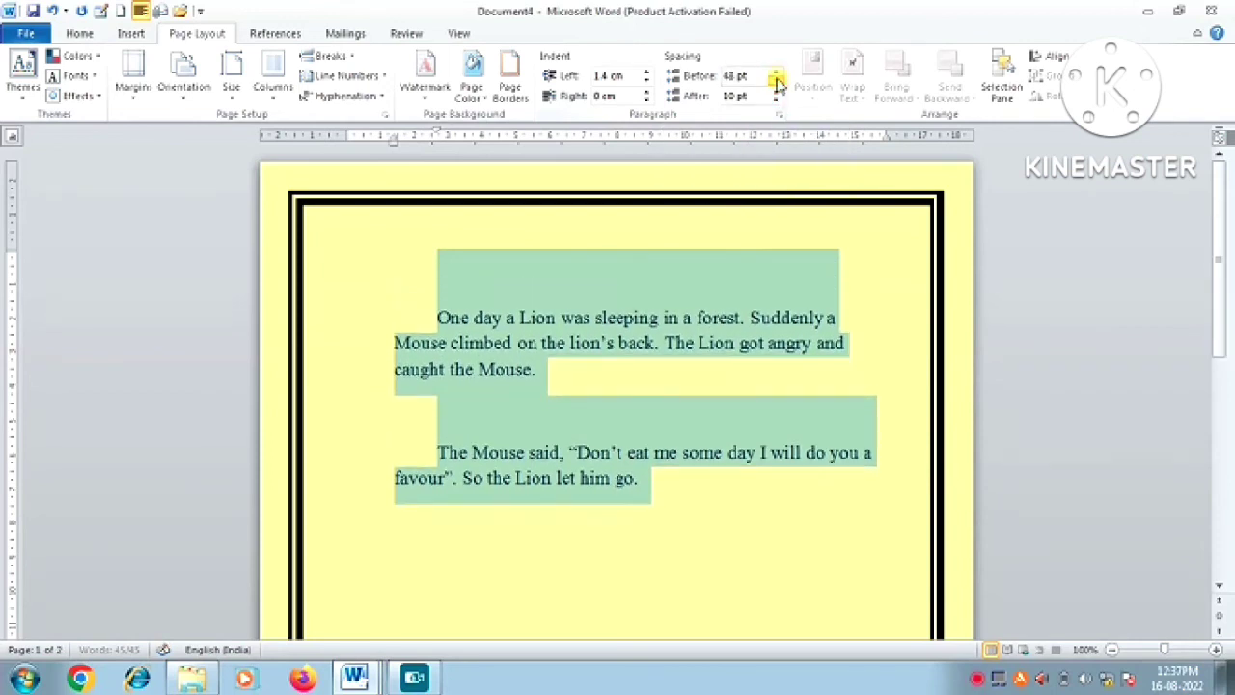
left_click(776, 82)
left_click(776, 82)
left_click(776, 82)
left_click(776, 82)
left_click(776, 83)
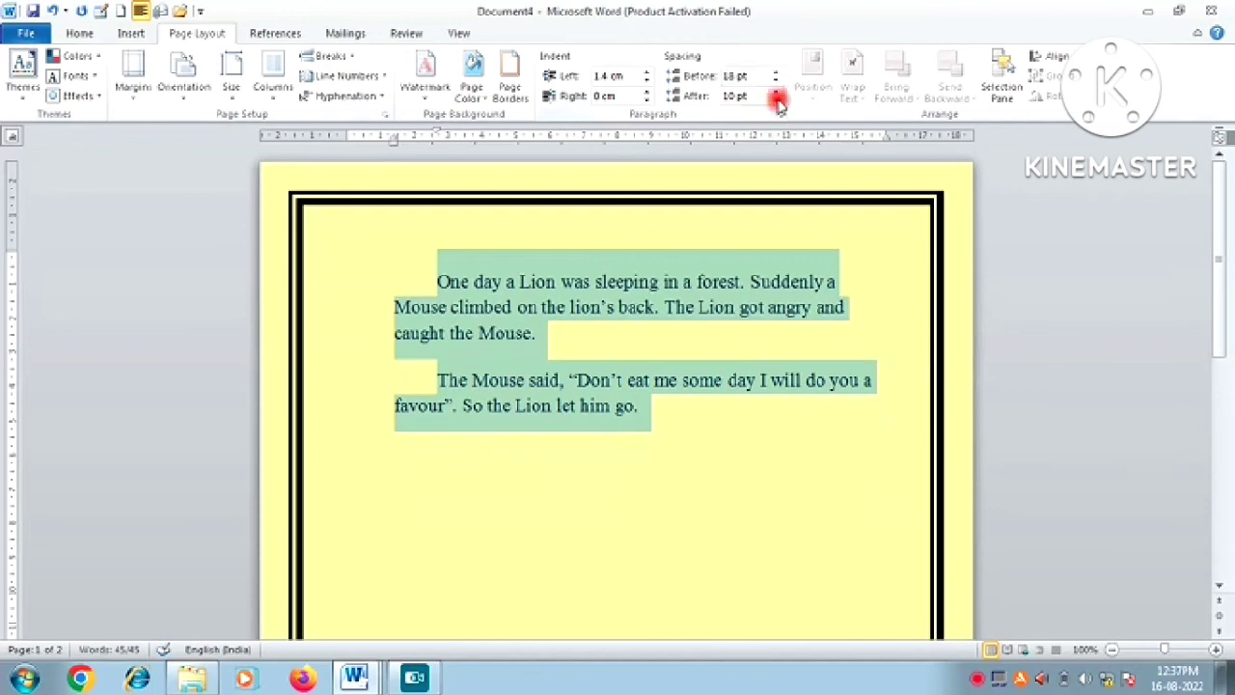
left_click(776, 92)
left_click(776, 92)
left_click(776, 93)
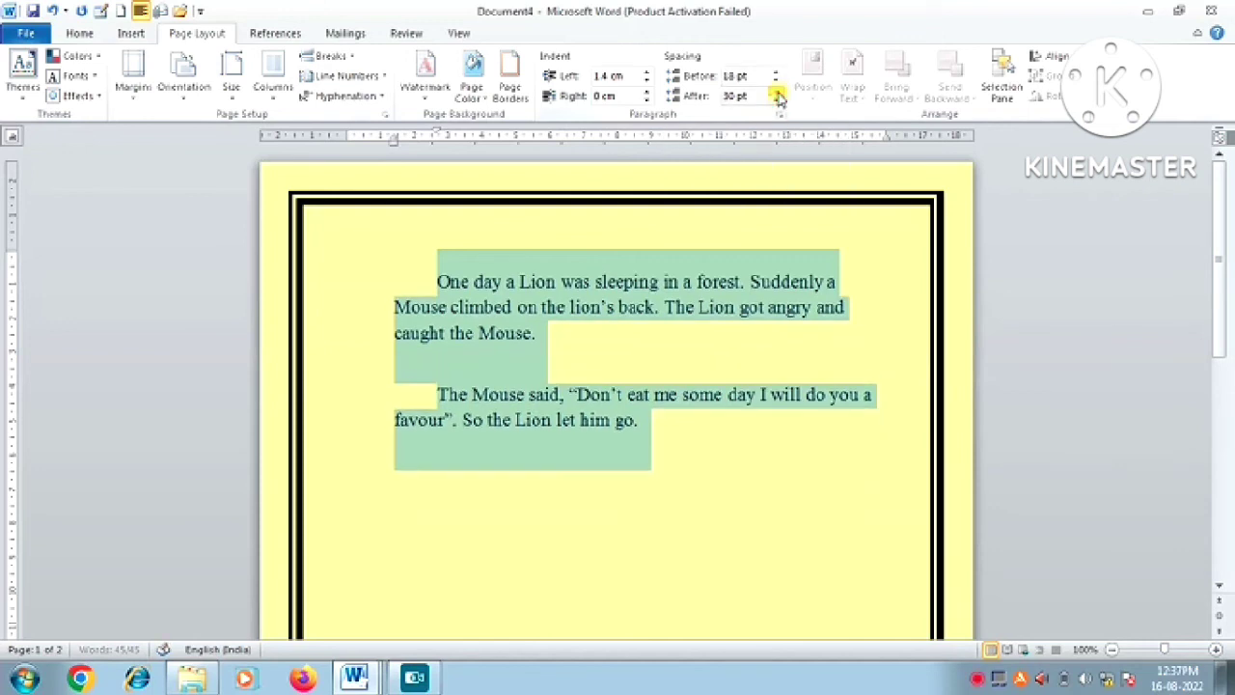
left_click(776, 93)
left_click(775, 93)
left_click(776, 93)
left_click(777, 93)
left_click(777, 94)
left_click(777, 94)
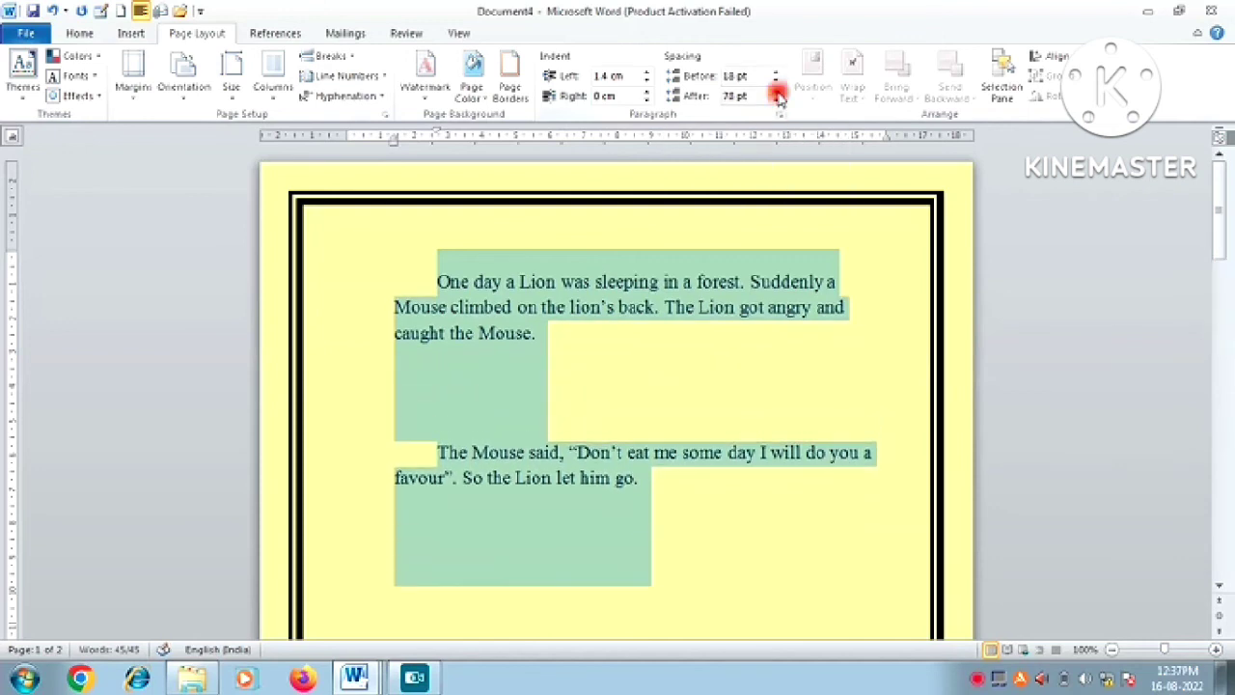
left_click(776, 100)
left_click(776, 100)
left_click(776, 101)
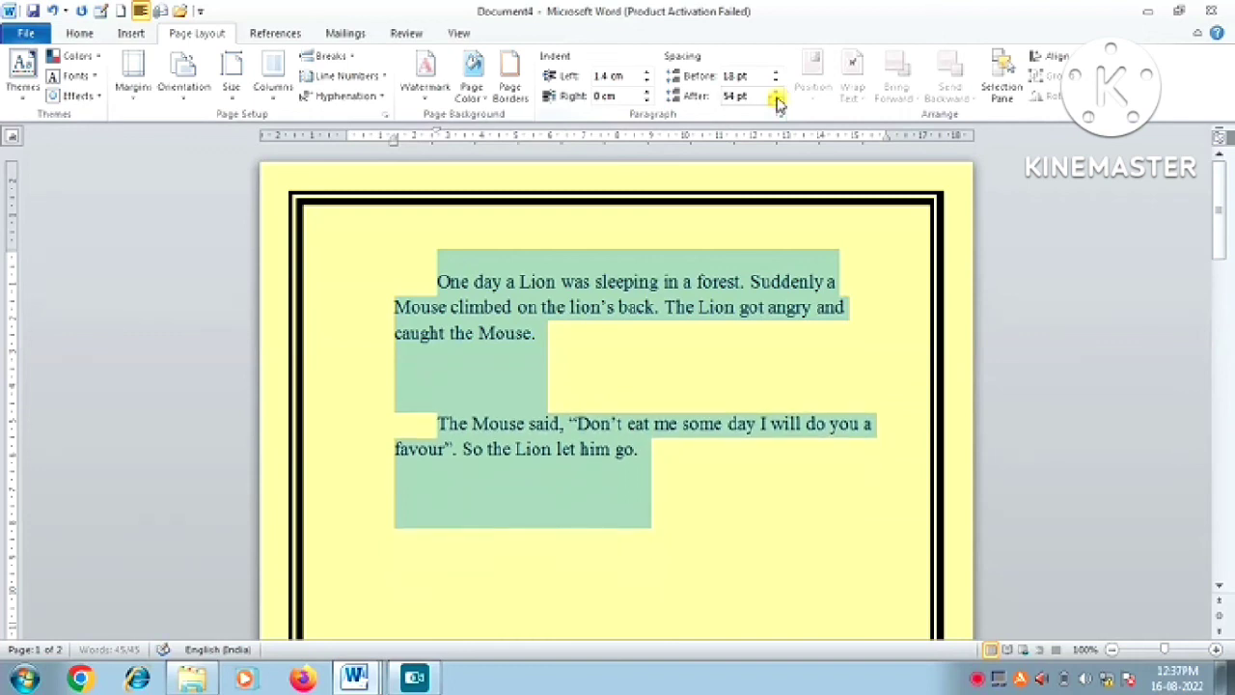
left_click(776, 100)
left_click(776, 101)
left_click(776, 100)
left_click(776, 100)
left_click(776, 100)
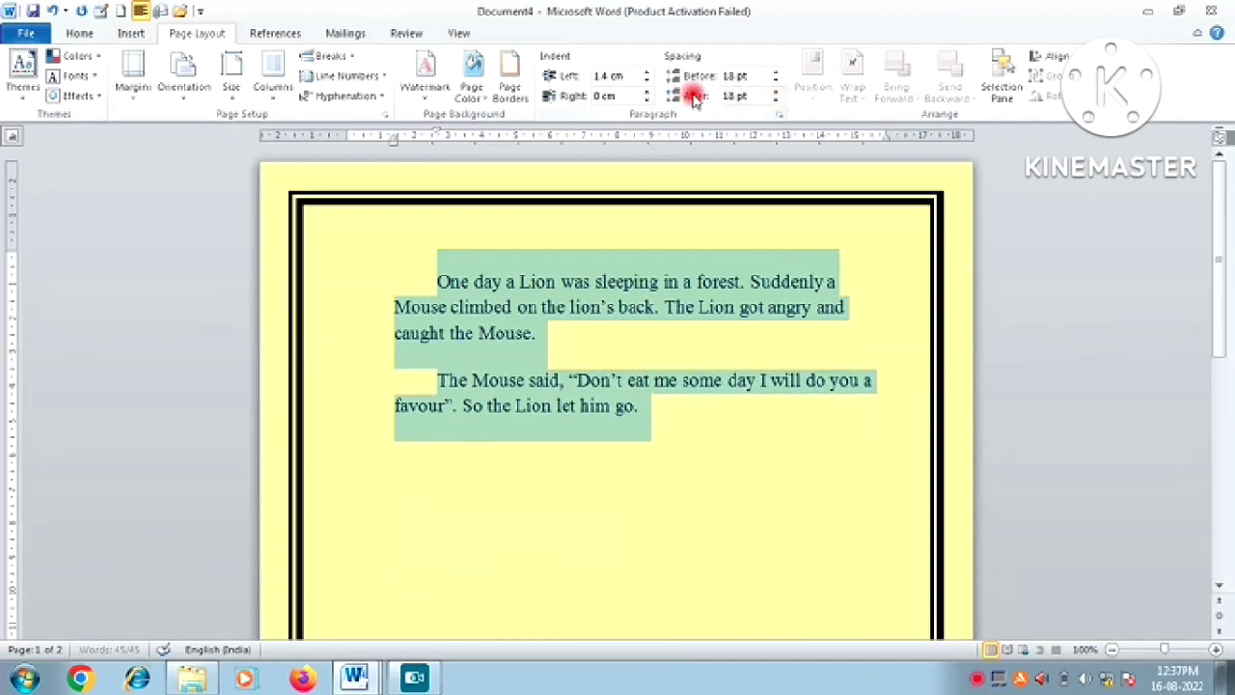
Add a right indent of about 2 cm to the paragraphs.
left_click(647, 91)
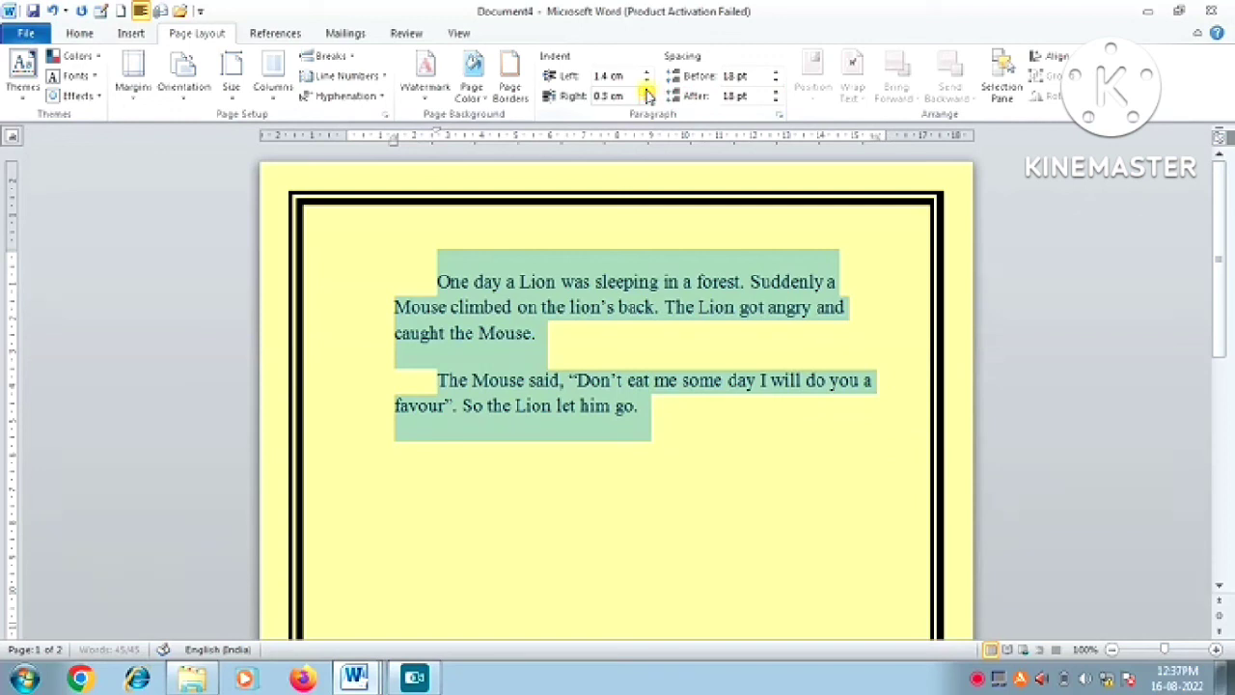
left_click(648, 92)
left_click(648, 91)
left_click(648, 92)
left_click(648, 92)
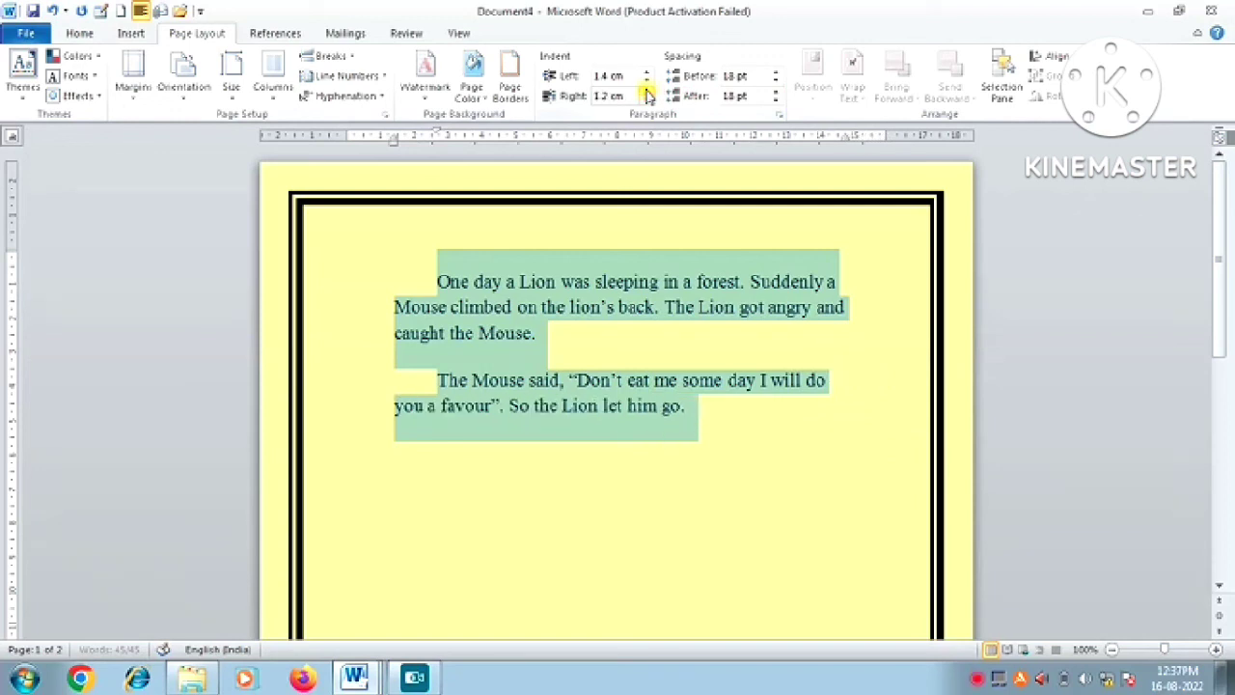
left_click(647, 92)
left_click(648, 92)
left_click(648, 92)
left_click(647, 92)
left_click(647, 92)
left_click(647, 92)
left_click(647, 92)
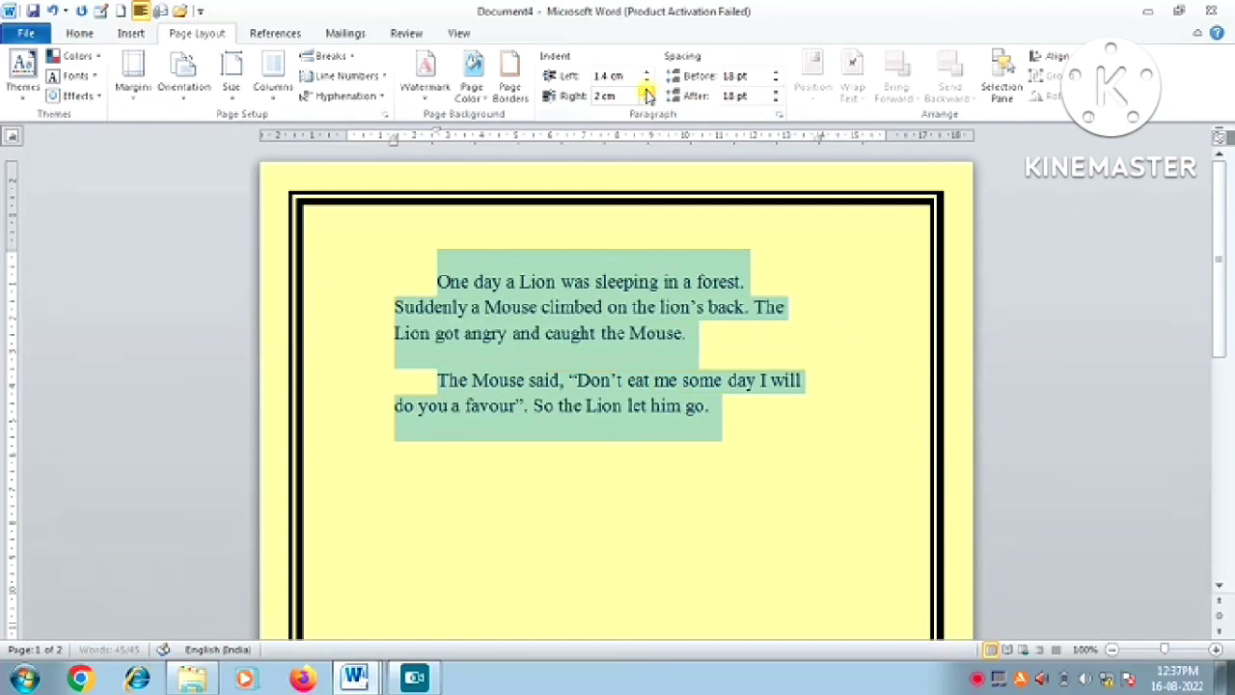
left_click(648, 92)
left_click(647, 92)
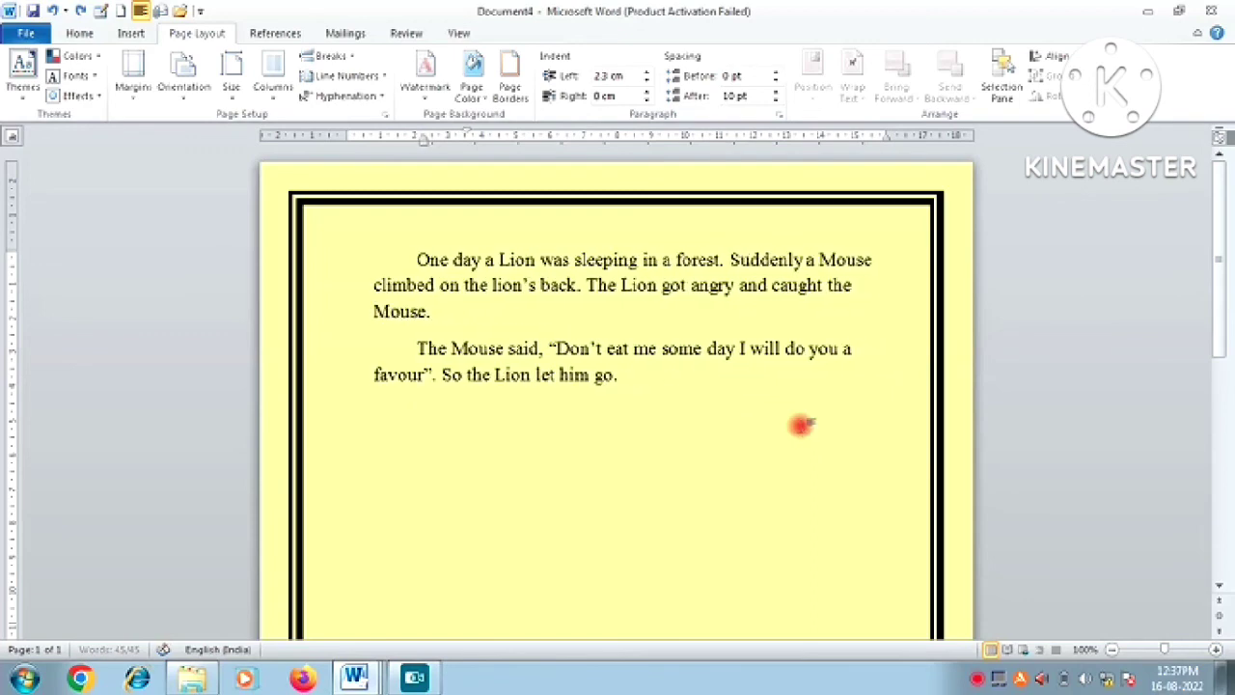
Lower the paragraphs' left indent back to 0 cm.
key("Down")
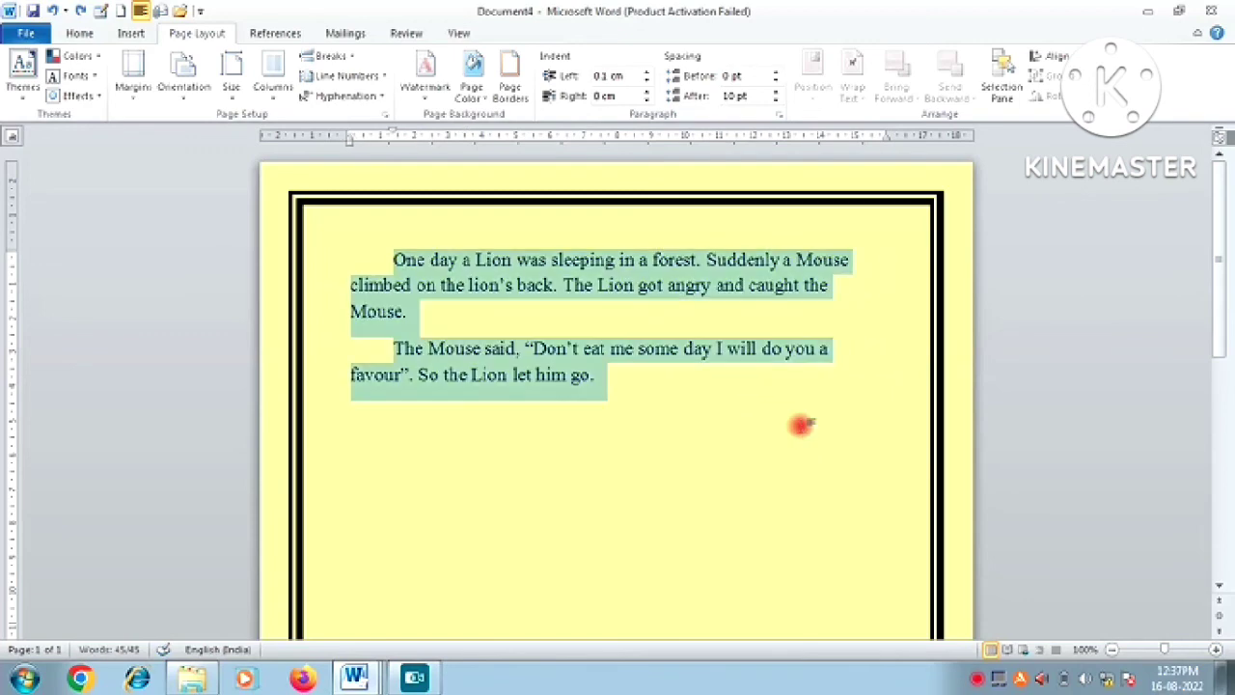
key("Down")
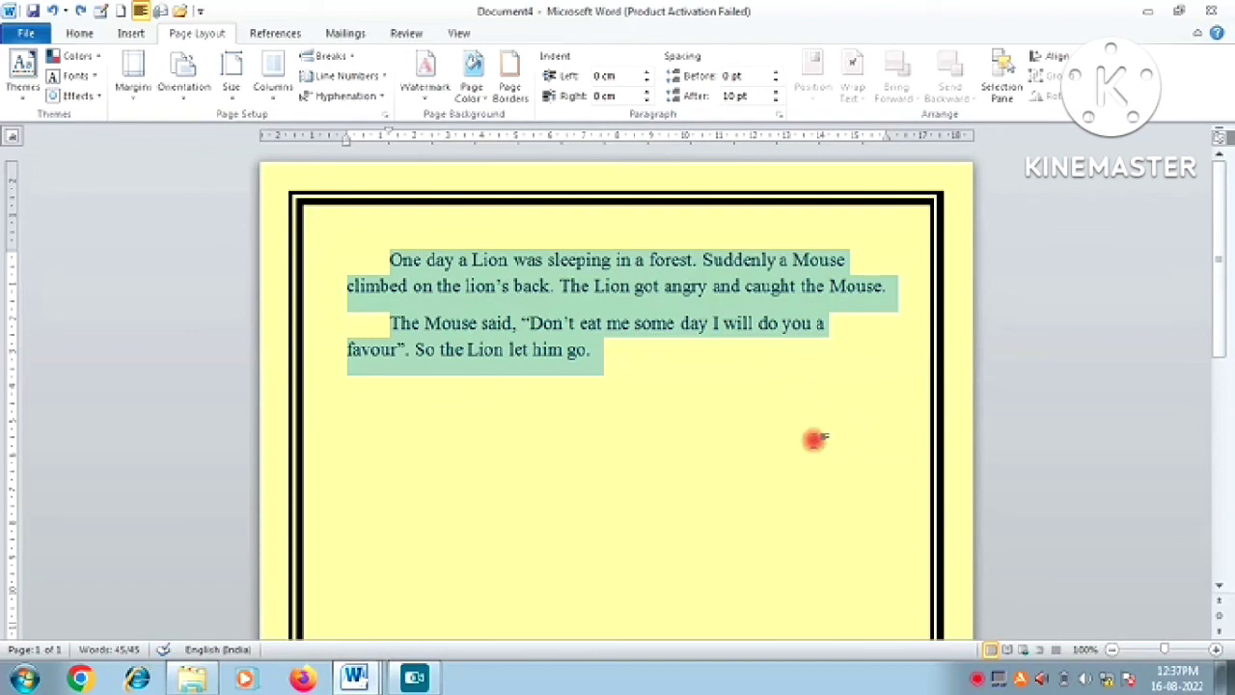
left_click(768, 378)
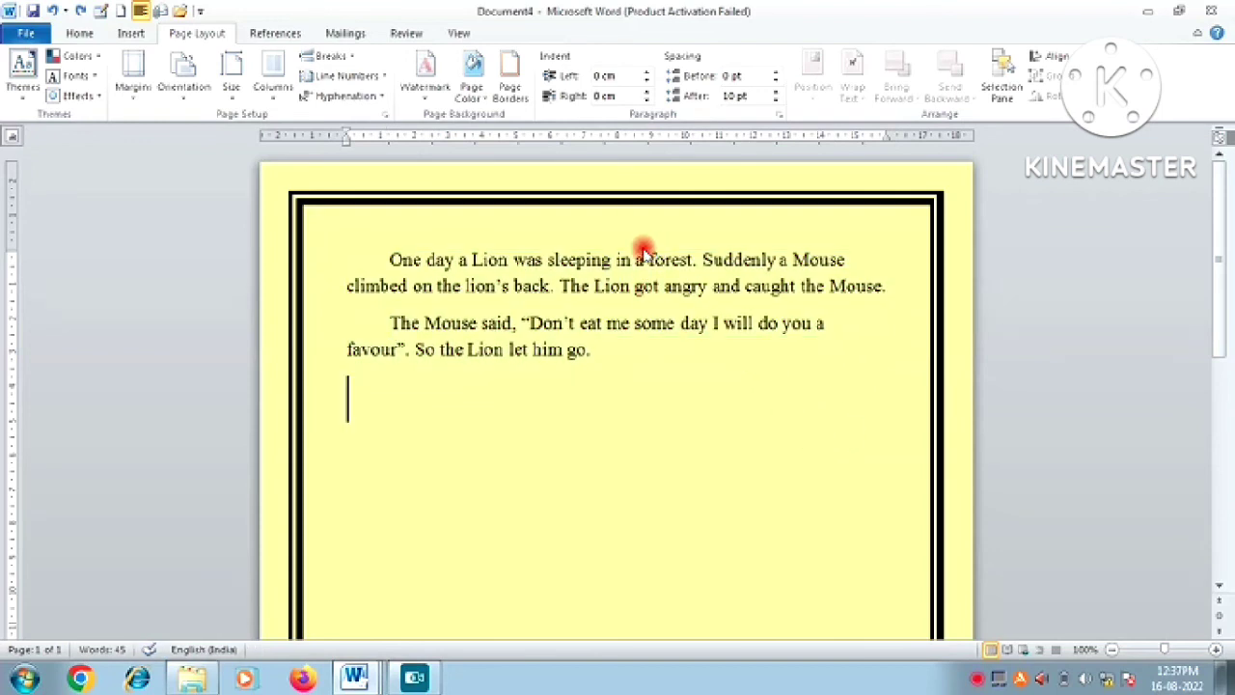
Justify both story paragraphs with Ctrl+J.
left_click_drag(390, 259, 625, 412)
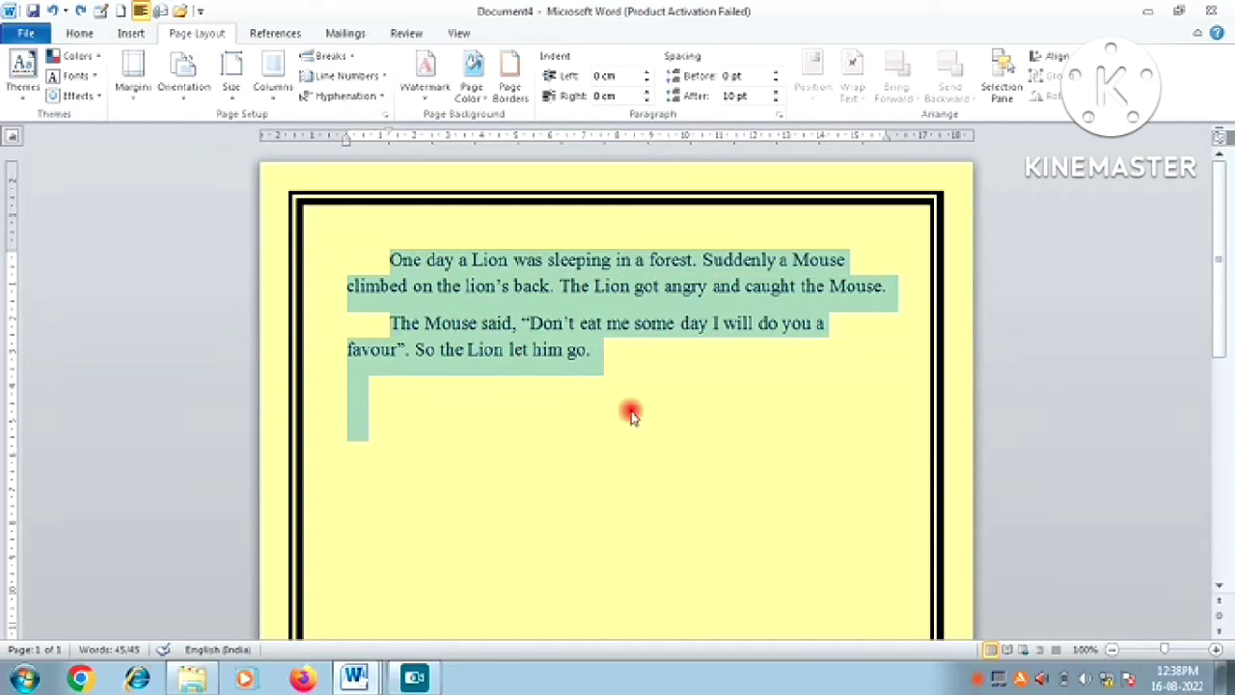
key("ctrl+j")
left_click(656, 455)
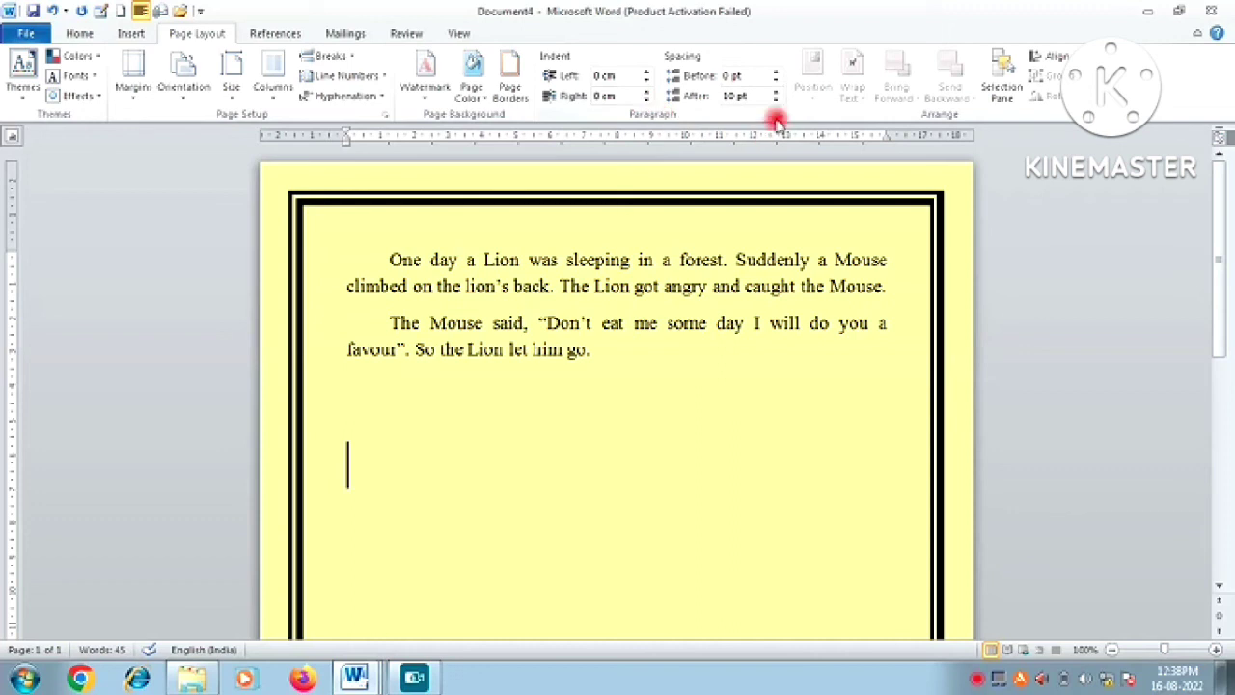
left_click(595, 397)
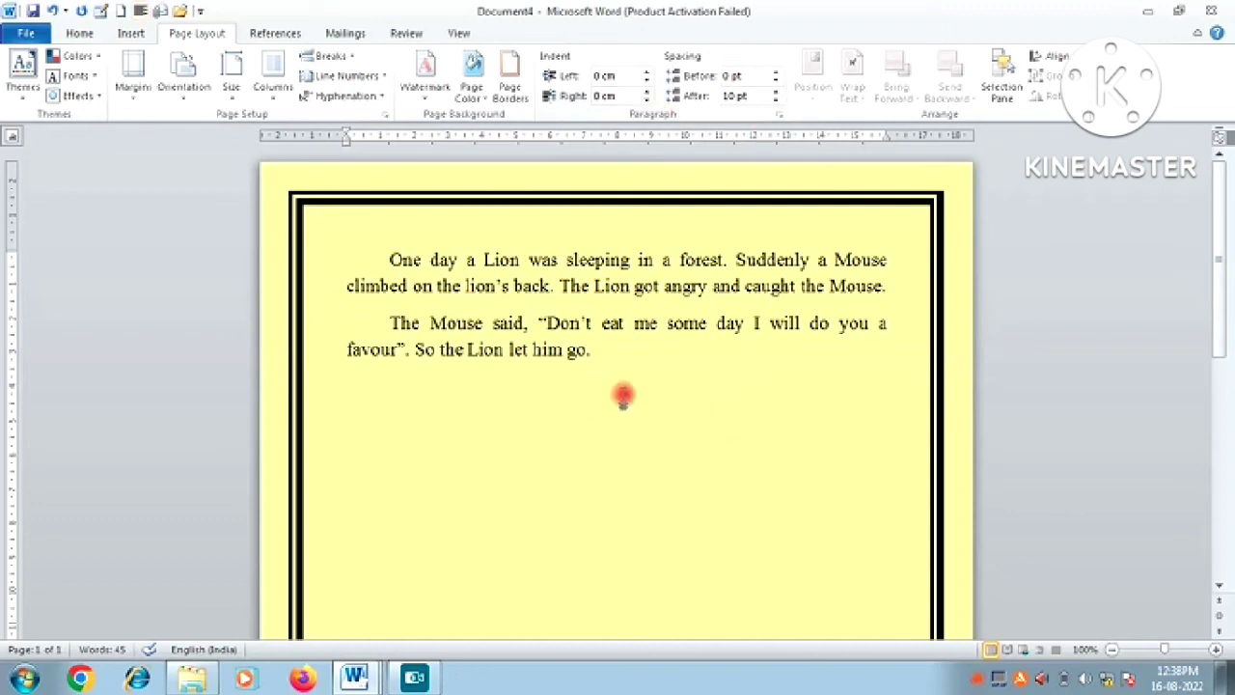
left_click(280, 34)
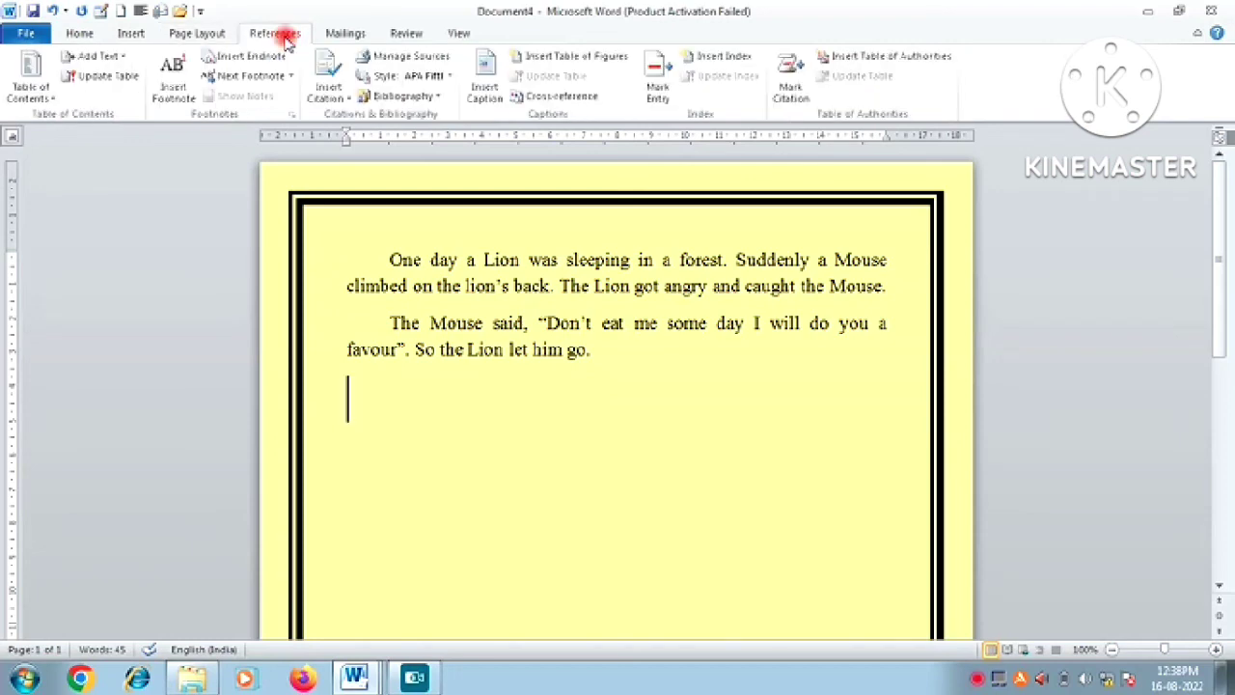